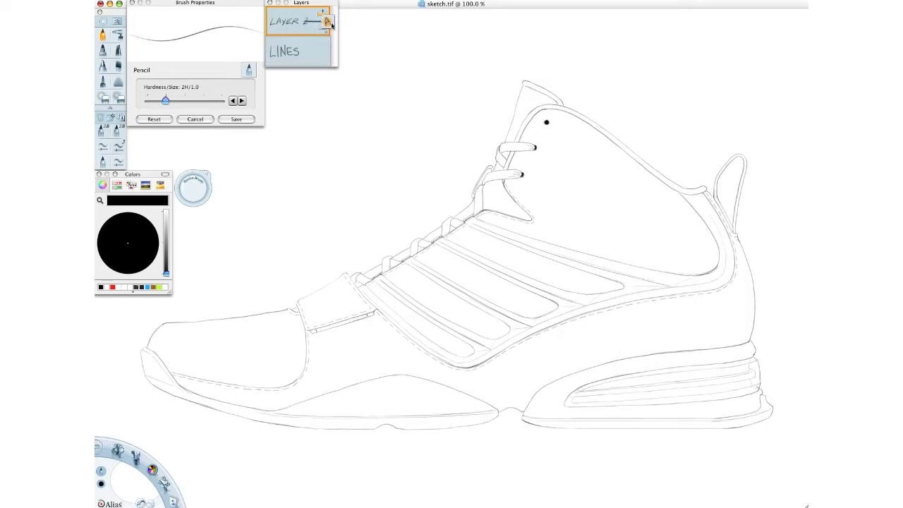
Step: Rename Layer 2 as BLACK by handwriting the name in the layer naming dialog
double_click(318, 21)
click(372, 94)
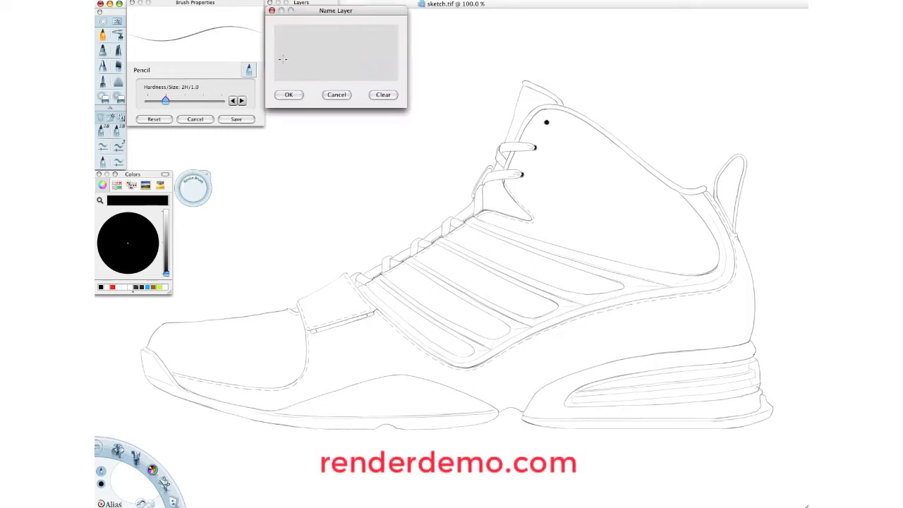
mouse_move(281, 40)
mouse_down()
mouse_move(281, 62)
mouse_move(295, 54)
mouse_move(282, 64)
mouse_move(309, 62)
mouse_up()
mouse_move(310, 45)
mouse_down()
mouse_move(310, 60)
mouse_move(325, 64)
mouse_up()
mouse_move(309, 54)
mouse_down()
mouse_move(341, 62)
mouse_move(343, 51)
mouse_up()
drag(344, 51, 357, 64)
click(299, 93)
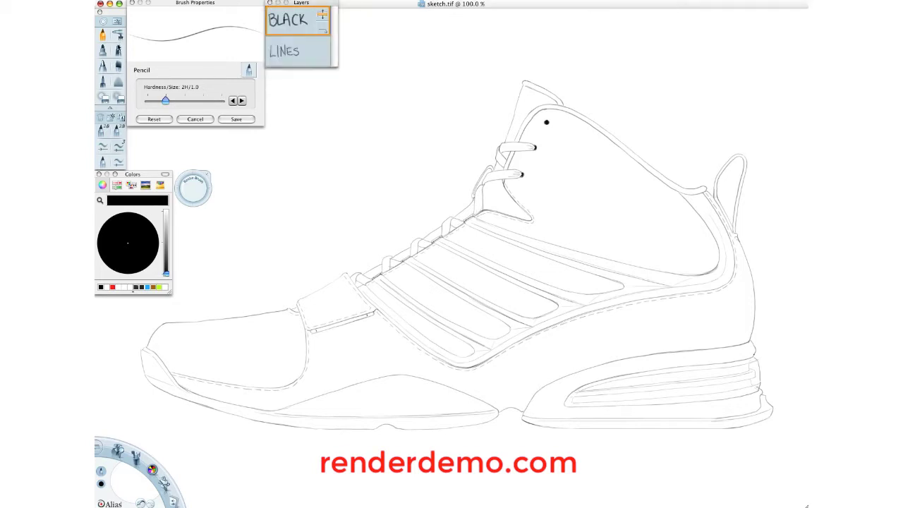
Step: Set up the Paintbrush with a neutral mid-grey colour, size 15.4 and 86% paint opacity
click(118, 67)
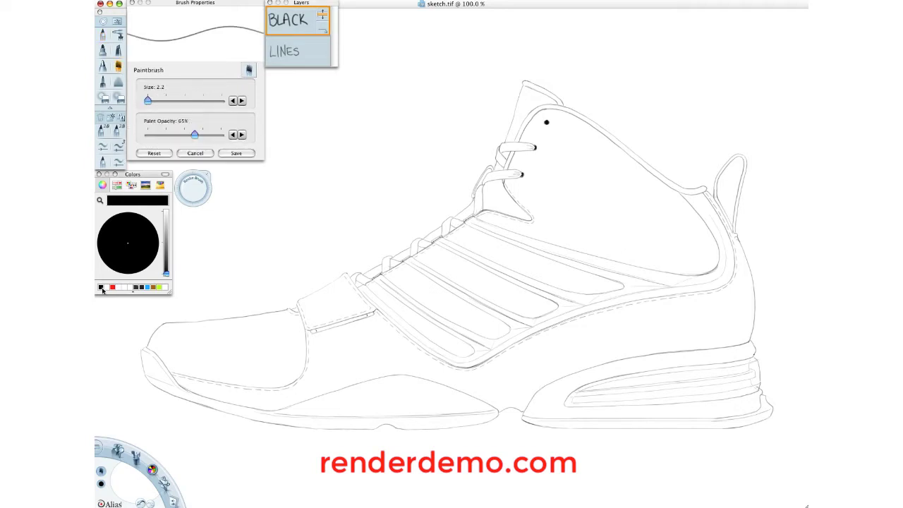
mouse_move(164, 271)
mouse_down()
mouse_move(164, 233)
mouse_move(151, 243)
mouse_move(165, 213)
mouse_move(168, 276)
mouse_up()
click(151, 242)
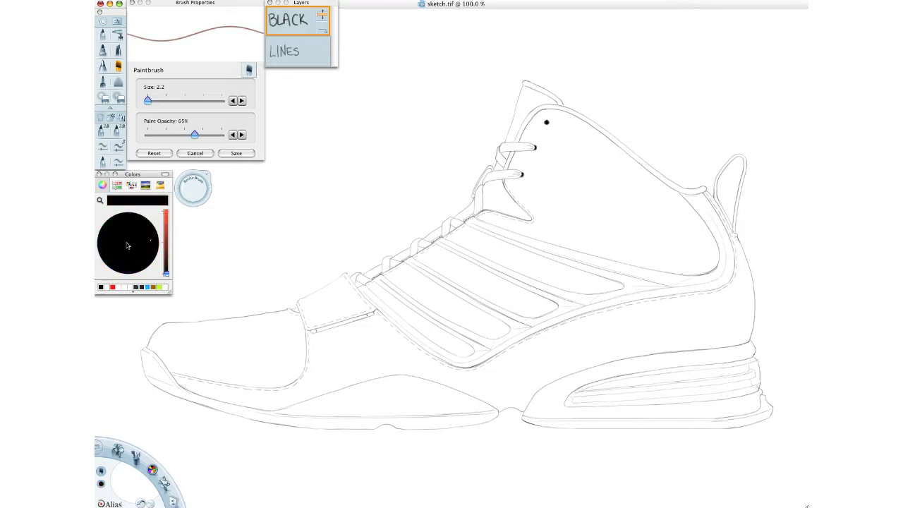
click(108, 287)
click(166, 274)
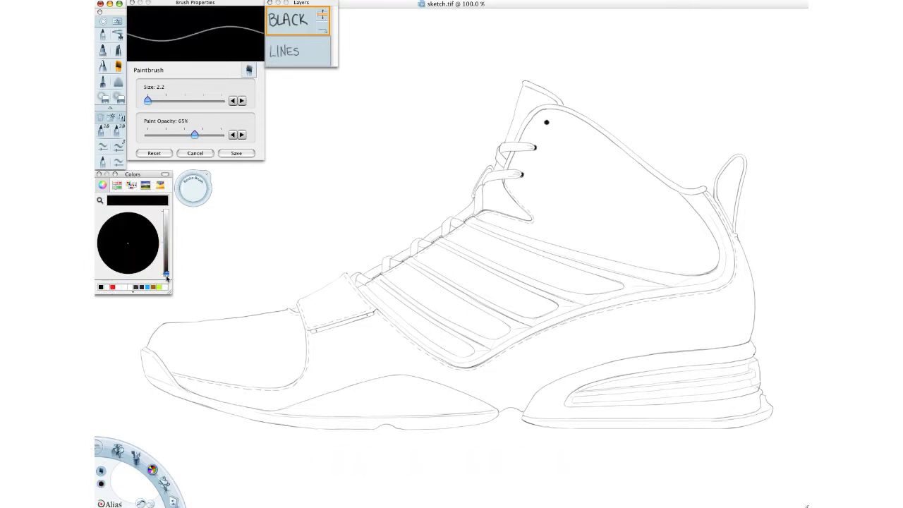
drag(194, 186, 216, 187)
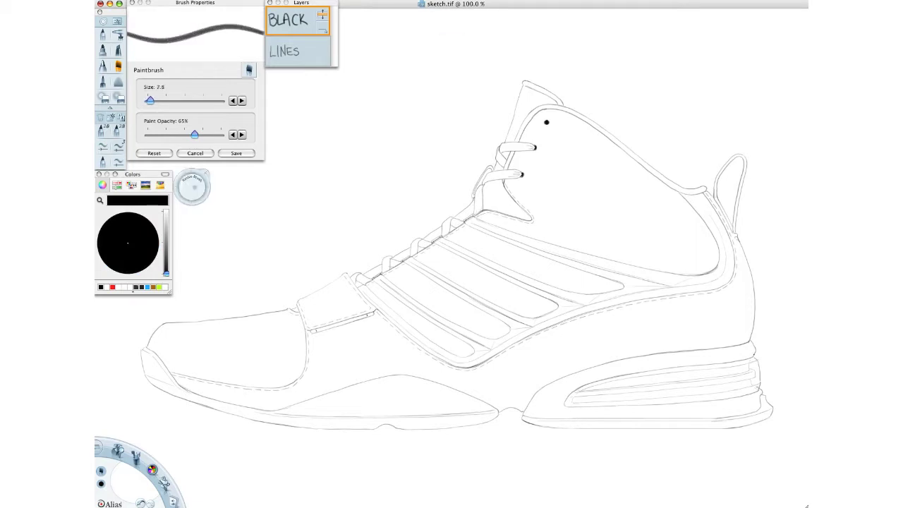
click(211, 135)
click(166, 242)
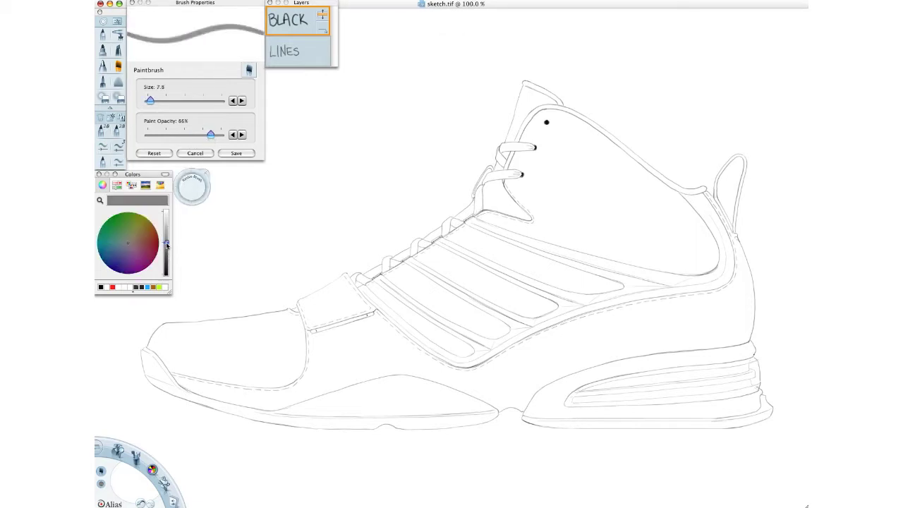
drag(192, 191, 192, 188)
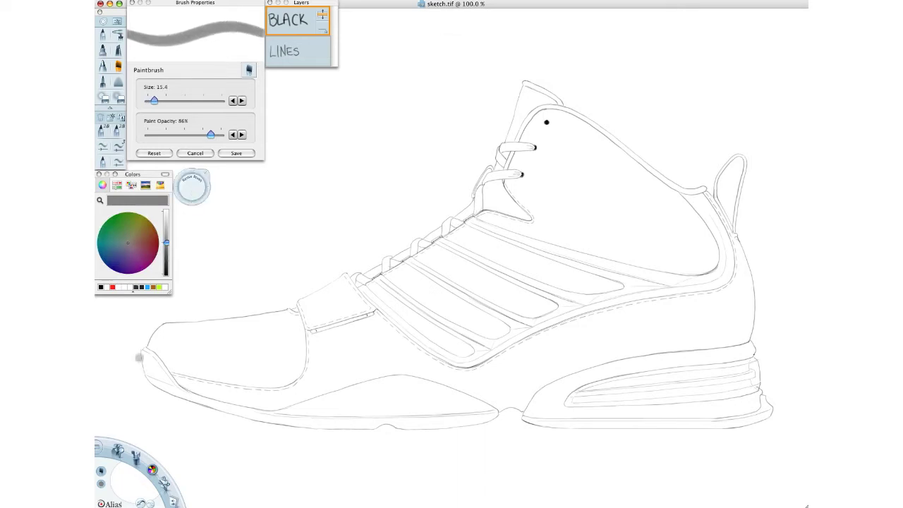
Step: Undo the trial stroke on the shoe's toe and move the BLACK layer below the LINES layer
mouse_move(152, 359)
mouse_down()
mouse_move(150, 379)
mouse_move(156, 367)
mouse_move(187, 403)
mouse_up()
click(141, 503)
drag(324, 19, 324, 59)
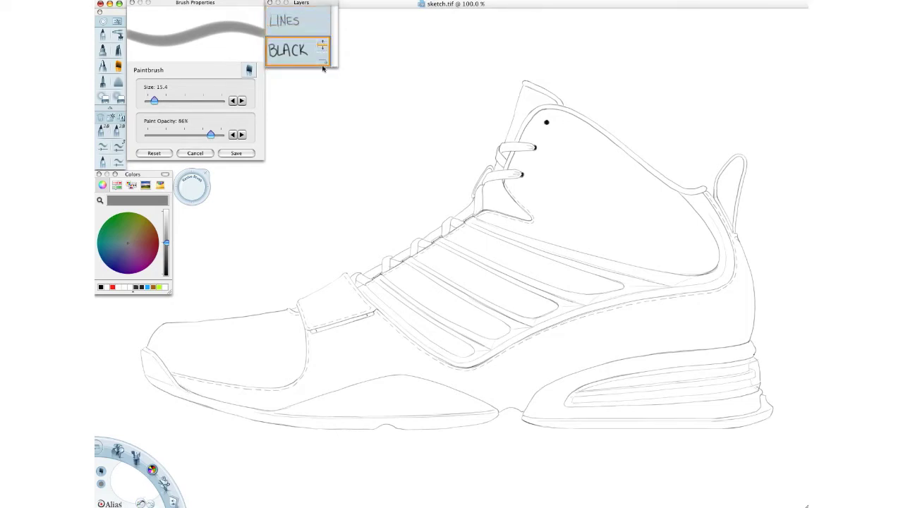
Step: Fill the sole, front strap and lower upper with mid-grey using the Paintbrush at size 35.5 and 100% opacity
drag(191, 190, 195, 186)
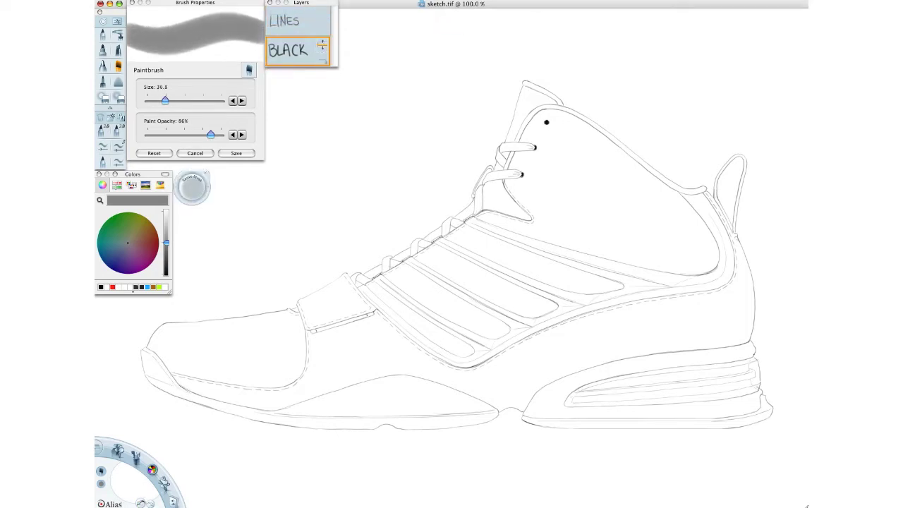
drag(211, 134, 222, 135)
drag(195, 191, 192, 191)
mouse_move(148, 360)
mouse_down()
mouse_move(158, 378)
mouse_move(215, 408)
mouse_move(325, 408)
mouse_move(456, 391)
mouse_move(417, 427)
mouse_move(396, 402)
mouse_move(436, 403)
mouse_up()
mouse_move(303, 304)
mouse_down()
mouse_move(312, 357)
mouse_move(293, 388)
mouse_move(190, 379)
mouse_move(341, 284)
mouse_move(370, 326)
mouse_move(428, 358)
mouse_up()
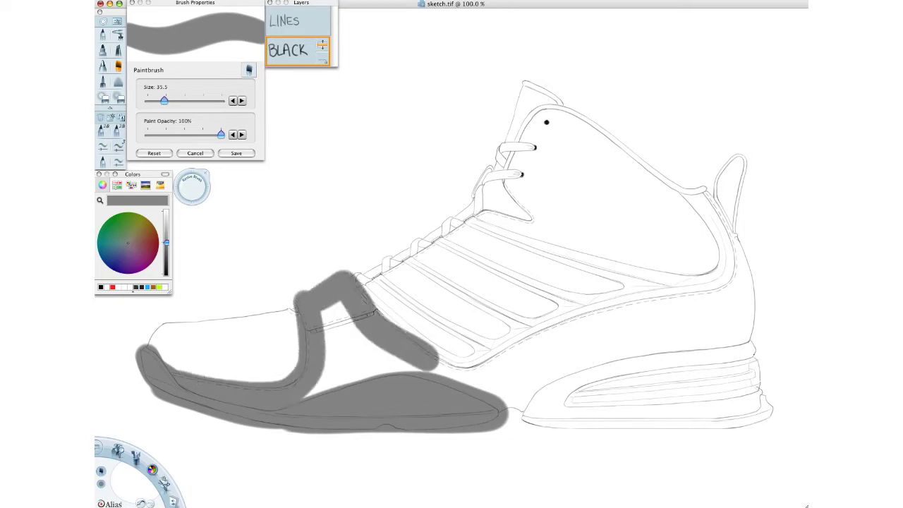
mouse_move(335, 307)
mouse_down()
mouse_move(359, 385)
mouse_move(416, 367)
mouse_move(492, 373)
mouse_move(600, 314)
mouse_move(706, 302)
mouse_move(596, 332)
mouse_move(519, 396)
mouse_move(526, 409)
mouse_move(674, 416)
mouse_move(766, 406)
mouse_move(737, 356)
mouse_move(749, 290)
mouse_move(543, 382)
mouse_move(720, 346)
mouse_move(731, 395)
mouse_up()
drag(565, 402, 734, 388)
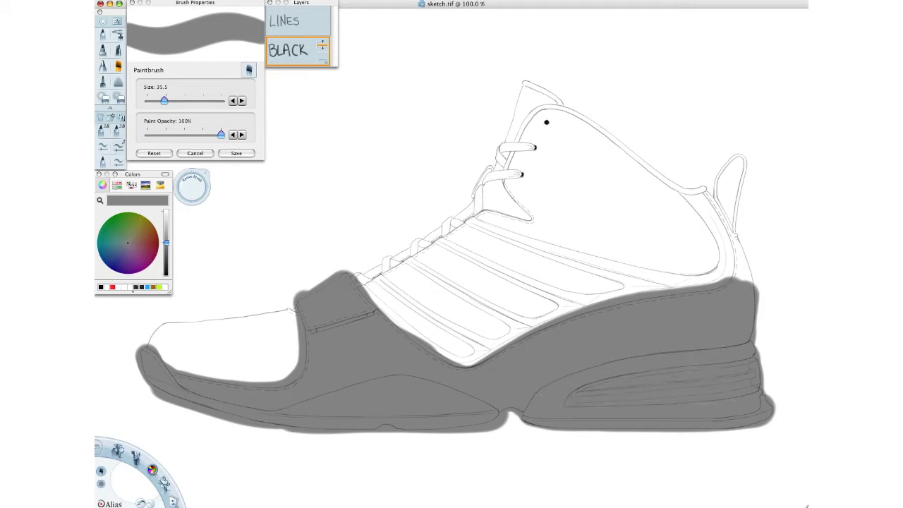
Step: Paint the narrow heel strip and pull loop mid-grey with the Paintbrush at size 7.1
mouse_move(192, 187)
mouse_down()
mouse_move(169, 187)
mouse_move(184, 219)
mouse_up()
mouse_move(704, 191)
mouse_down()
mouse_move(728, 226)
mouse_move(715, 208)
mouse_move(737, 279)
mouse_move(734, 249)
mouse_up()
mouse_move(715, 185)
mouse_down()
mouse_move(727, 216)
mouse_move(725, 170)
mouse_move(738, 154)
mouse_move(732, 241)
mouse_move(752, 286)
mouse_move(740, 282)
mouse_up()
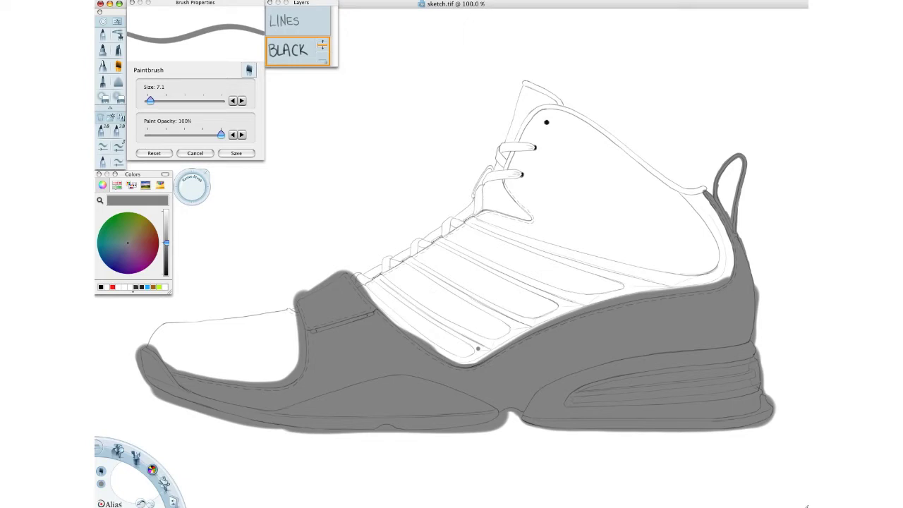
Step: Shade the area above the sole's arch notch in dark grey with the Airbrush at size 23.1 and 51% flow
click(117, 35)
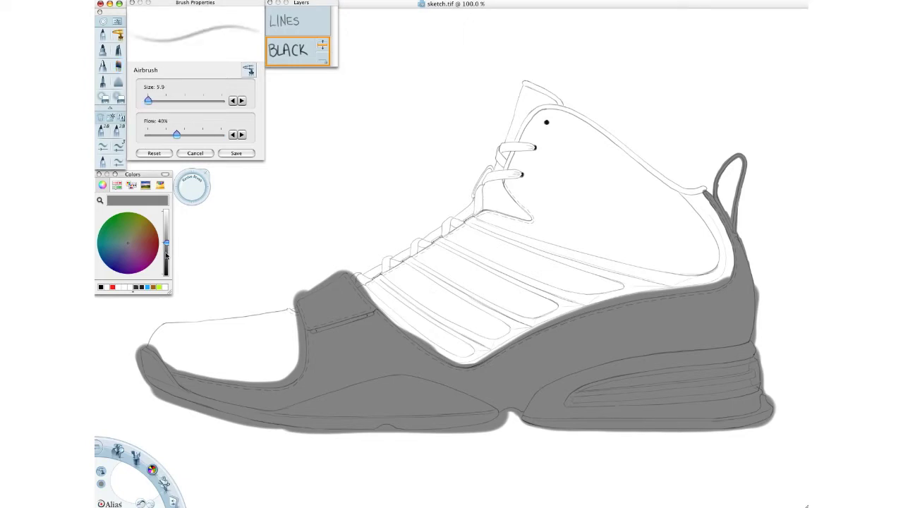
click(167, 259)
drag(190, 188, 196, 185)
drag(186, 136, 195, 136)
drag(192, 185, 191, 188)
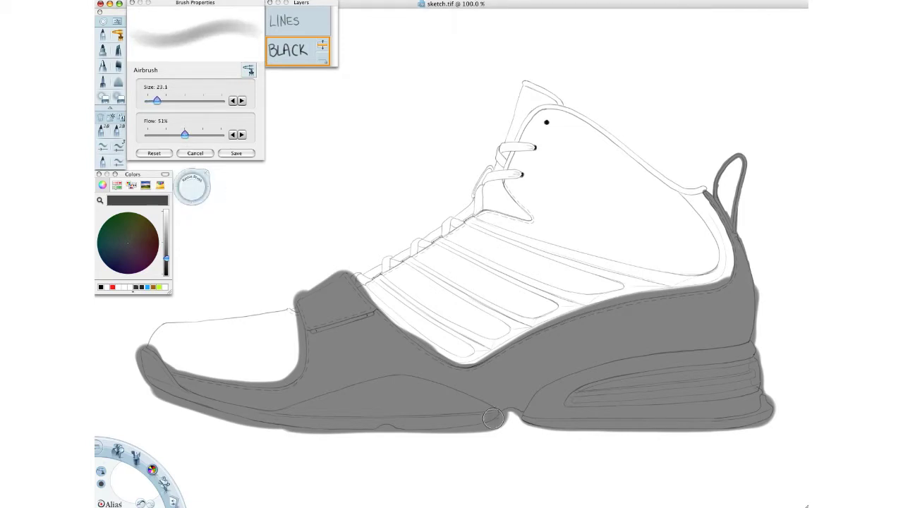
mouse_move(491, 416)
mouse_down()
mouse_move(529, 413)
mouse_move(527, 403)
mouse_up()
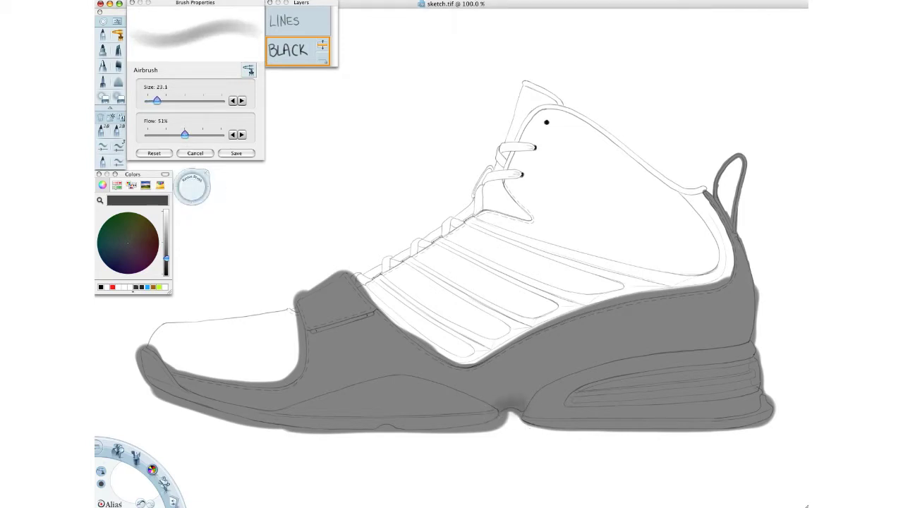
Step: Airbrush soft dark-grey shading above the heel sole and on the toe tip at size 27.7
drag(193, 186, 196, 184)
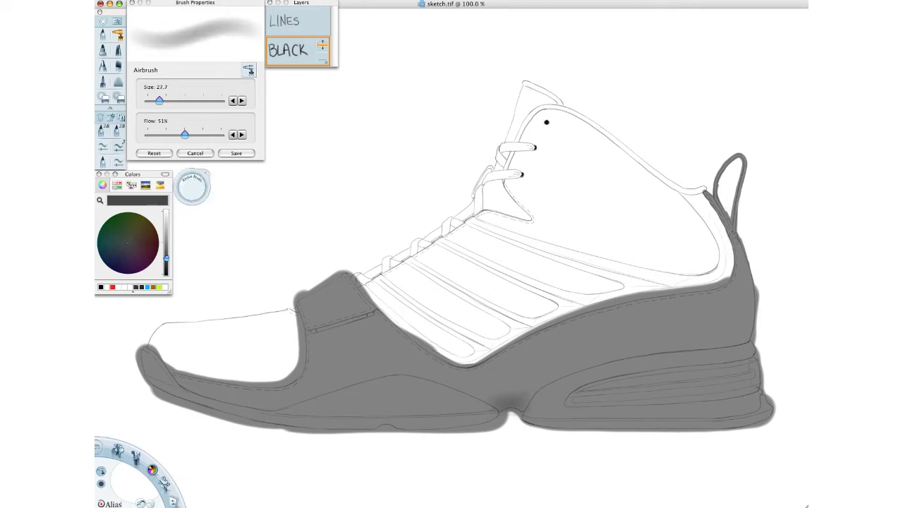
drag(744, 338, 556, 369)
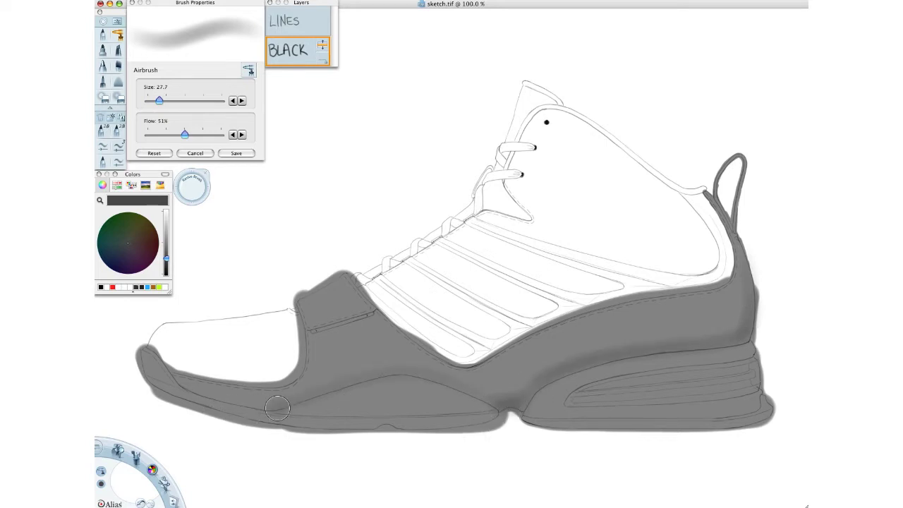
mouse_move(166, 375)
mouse_down()
mouse_move(146, 358)
mouse_move(172, 397)
mouse_up()
Step: Airbrush dark-grey shading along the sole's bottom edge from toe to heel, using sizes 6.4 and 12.3
drag(193, 190, 178, 193)
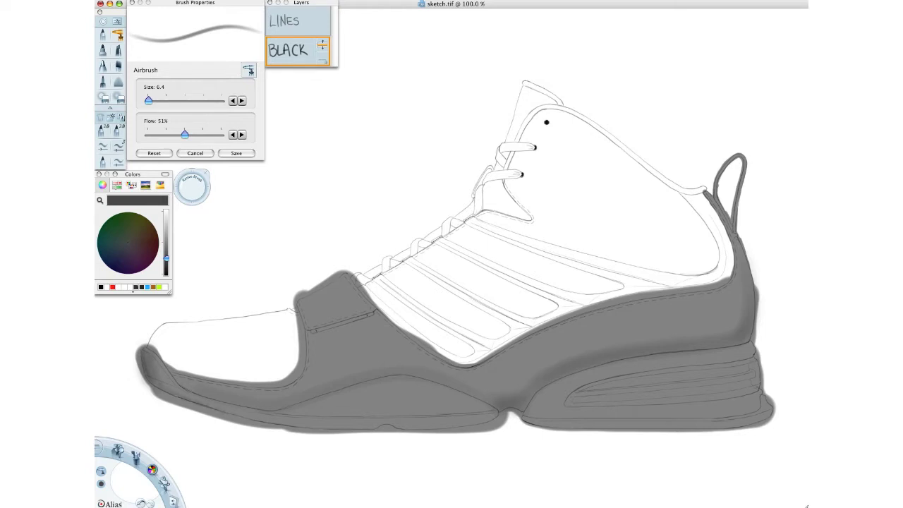
drag(228, 413, 245, 416)
drag(196, 192, 200, 192)
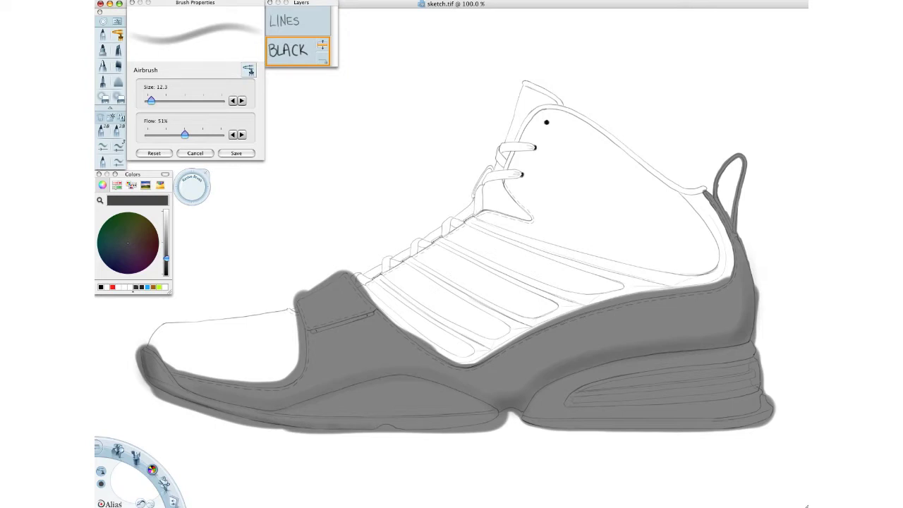
drag(363, 429, 225, 409)
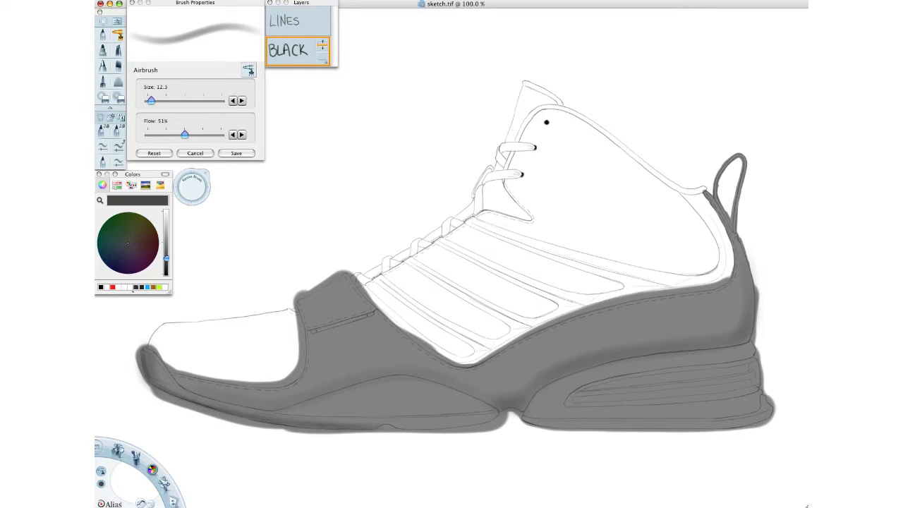
drag(374, 427, 491, 419)
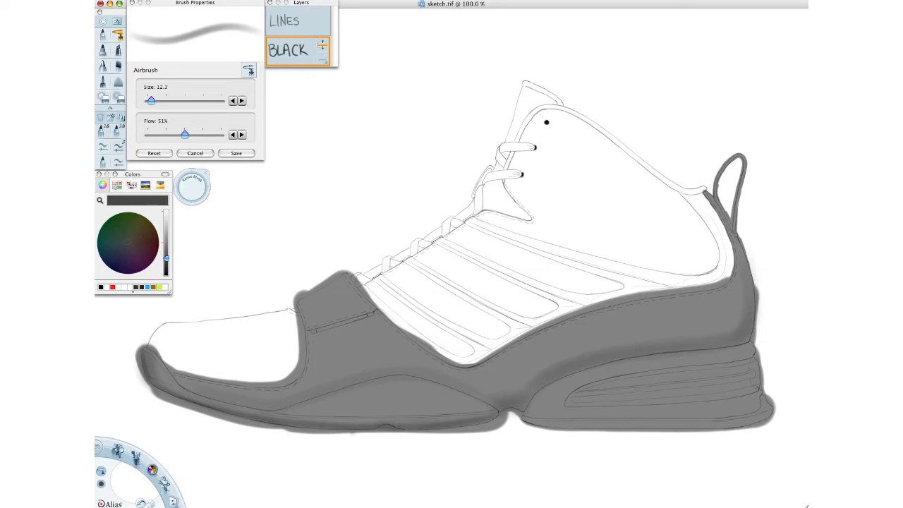
mouse_move(538, 427)
mouse_down()
mouse_move(693, 427)
mouse_move(580, 427)
mouse_up()
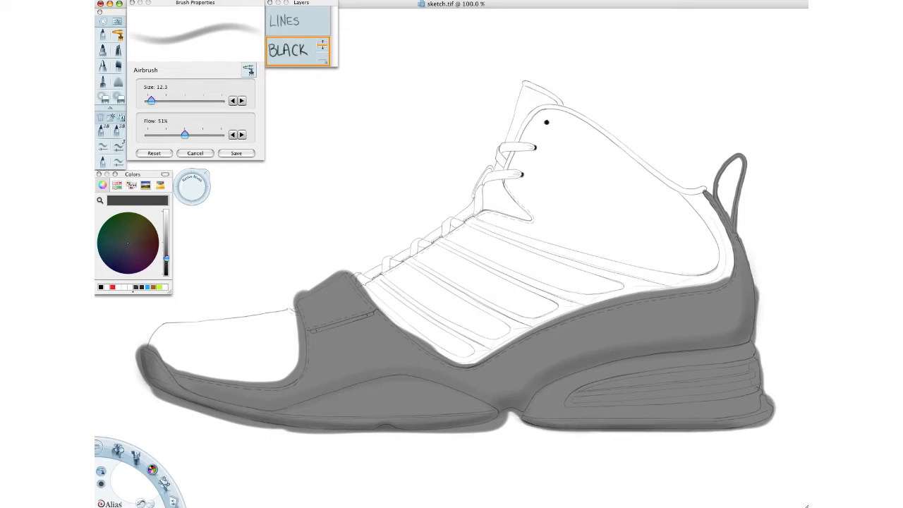
mouse_move(734, 425)
mouse_down()
mouse_move(766, 417)
mouse_move(731, 425)
mouse_up()
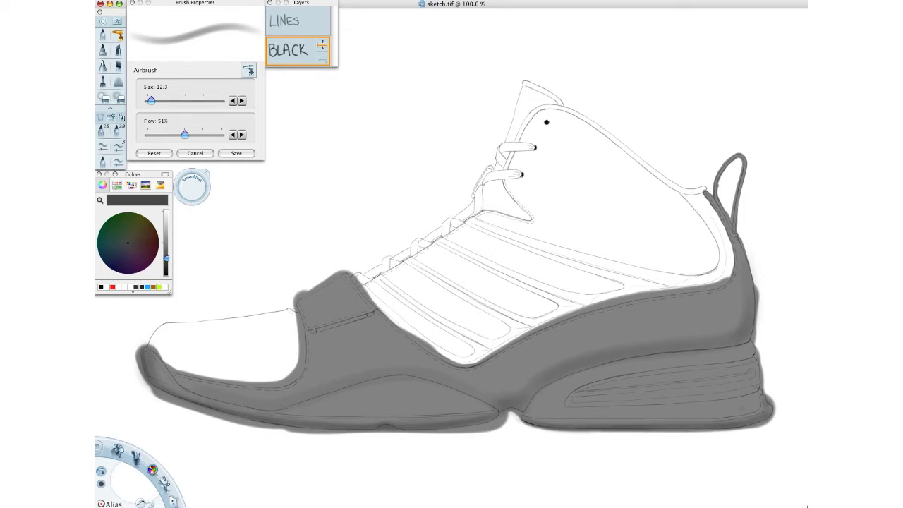
Step: Shade the lower band of the heel sole at airbrush size 16.2 and the vent panel's outline at size 9.9
drag(187, 191, 207, 197)
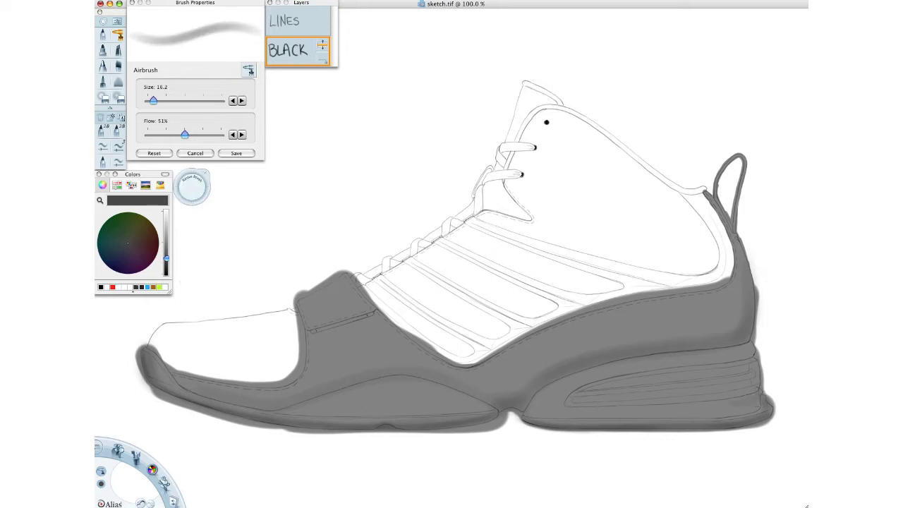
drag(761, 402, 614, 411)
drag(747, 403, 499, 410)
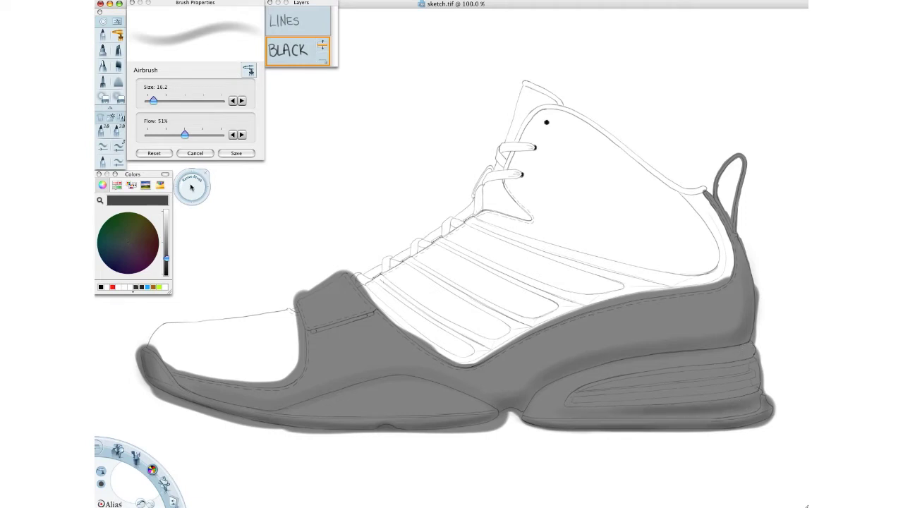
drag(192, 188, 195, 207)
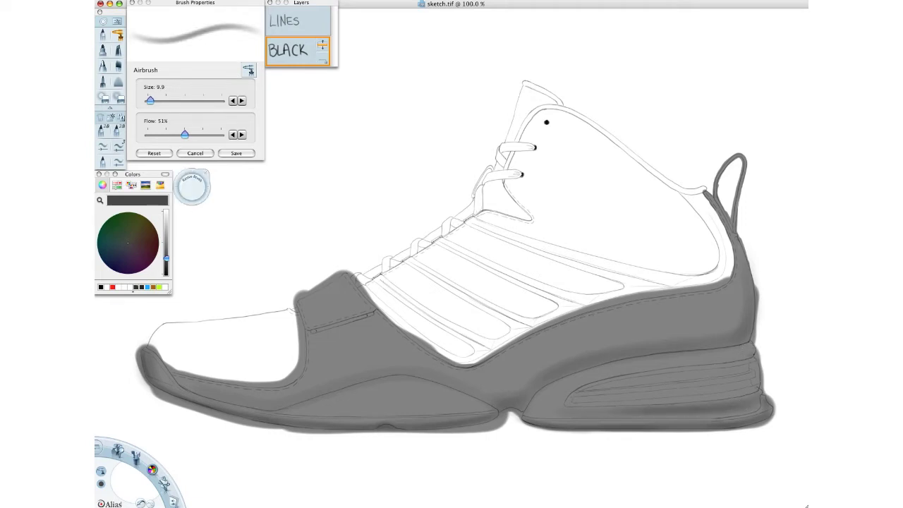
mouse_move(738, 360)
mouse_down()
mouse_move(606, 376)
mouse_move(568, 395)
mouse_up()
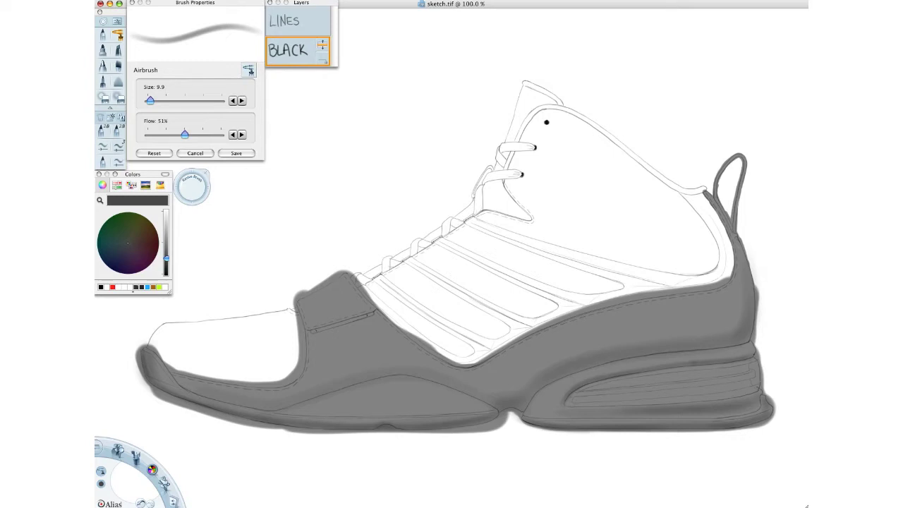
Step: Deepen the shading above the heel vents and across the lower upper, enlarging the airbrush to sizes 14.3, 18.2 and 27.7
drag(199, 194, 199, 182)
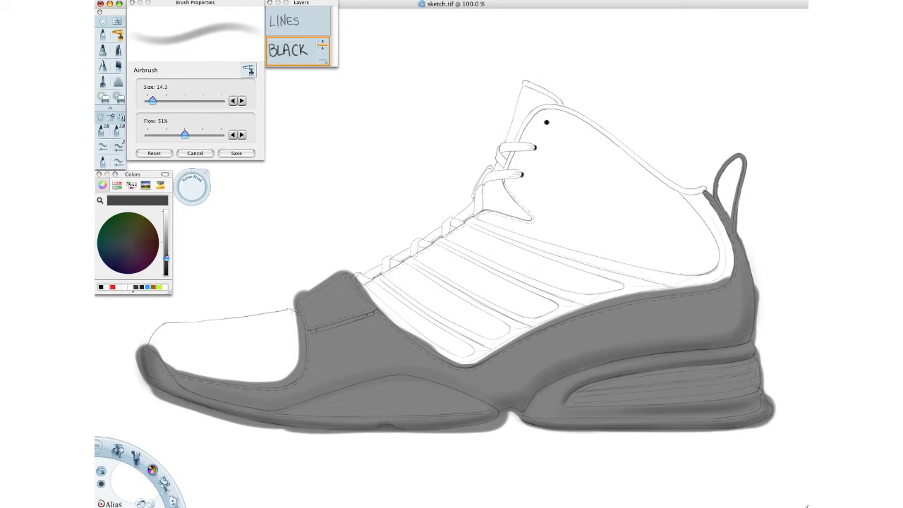
drag(193, 196, 193, 190)
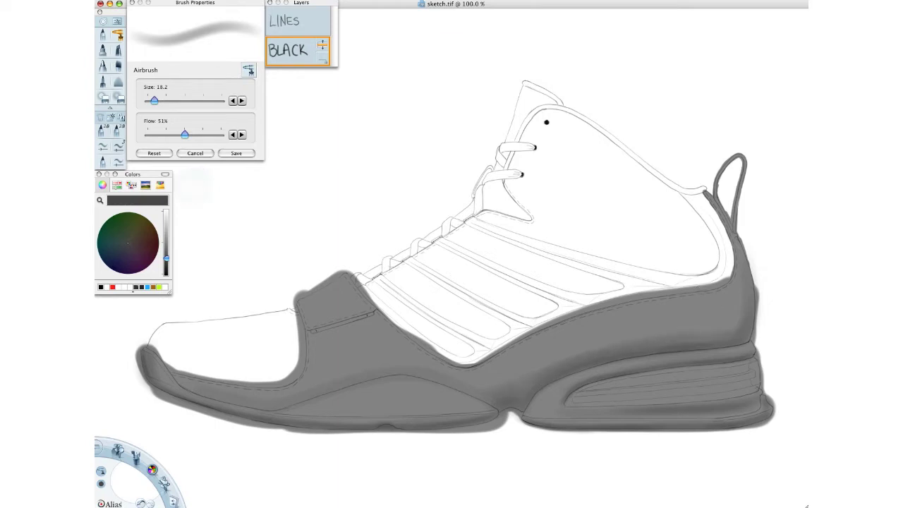
drag(192, 185, 204, 182)
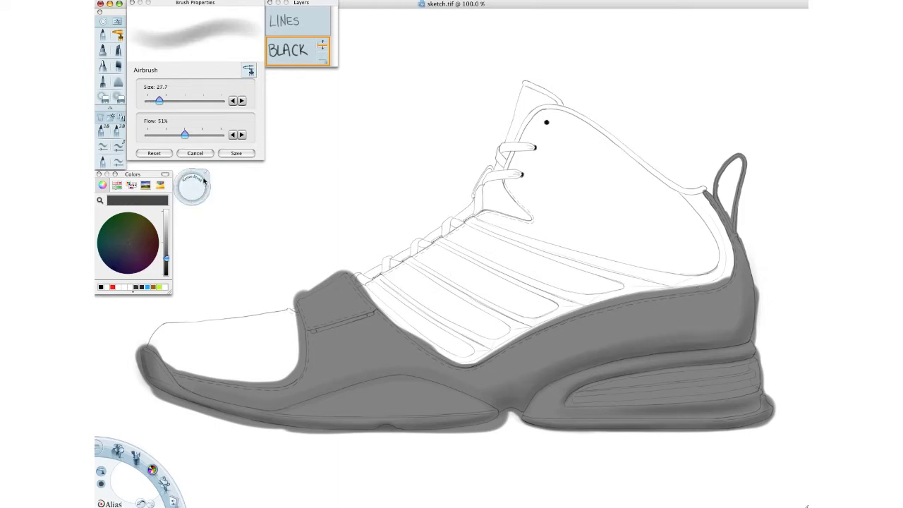
Step: Airbrush fine dark-grey shading at size 7.3 along the upper's stitched edge, the pull loop and the heel's back edge
drag(204, 182, 178, 182)
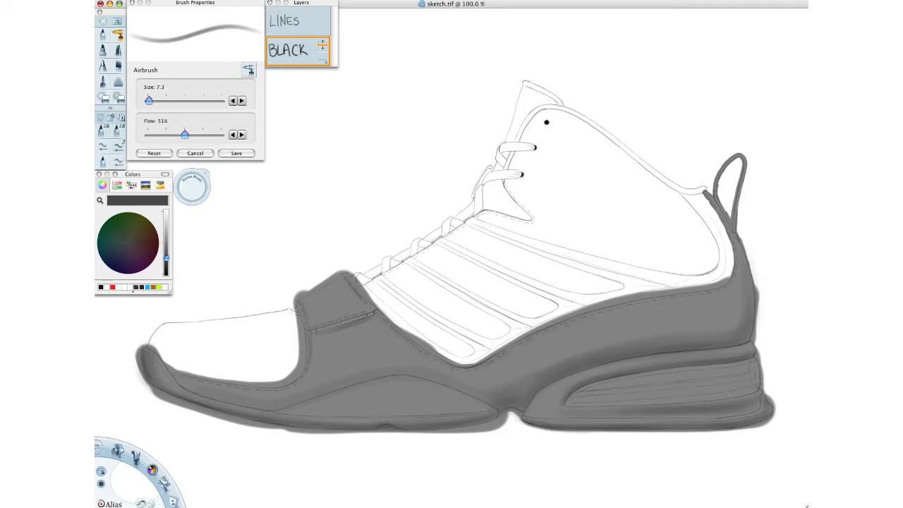
drag(573, 323, 723, 293)
mouse_move(719, 186)
mouse_down()
mouse_move(727, 168)
mouse_move(719, 191)
mouse_move(736, 232)
mouse_move(738, 199)
mouse_up()
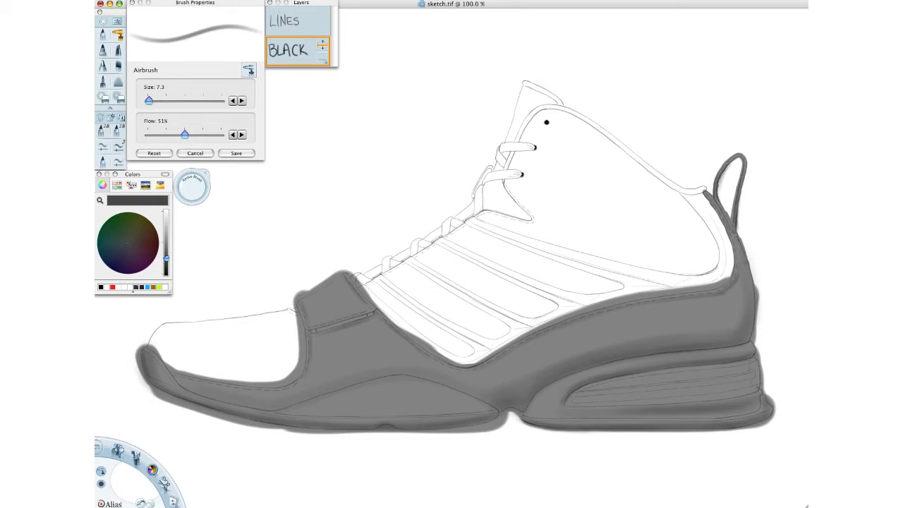
drag(740, 241, 752, 286)
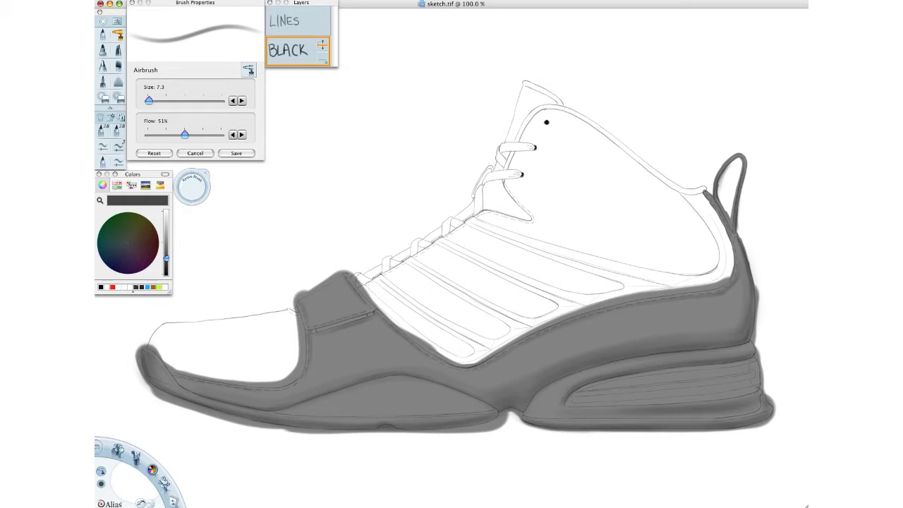
Step: Set the airbrush colour to white and its size to 7.8
drag(190, 190, 194, 187)
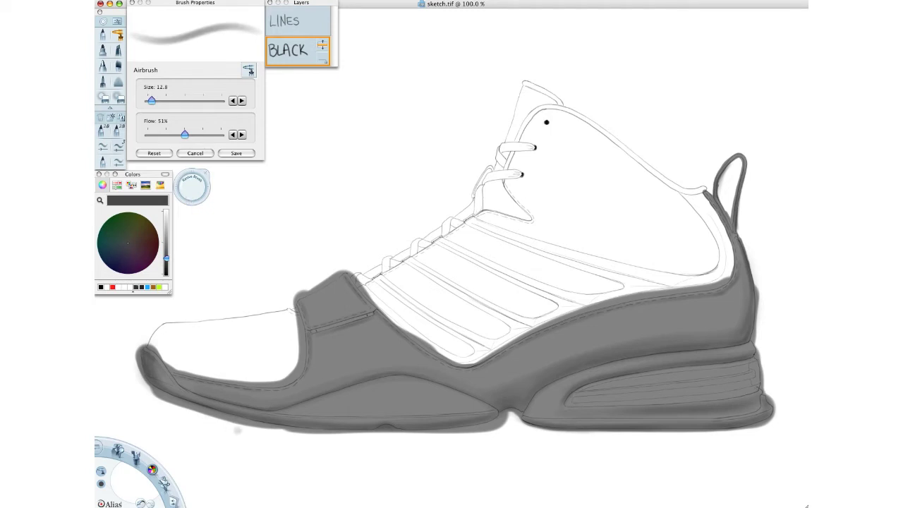
click(166, 211)
drag(194, 190, 192, 189)
Step: Add a new layer between LINES and BLACK and hand-letter its name as HIGHLIGHTS
click(300, 52)
drag(300, 53, 300, 33)
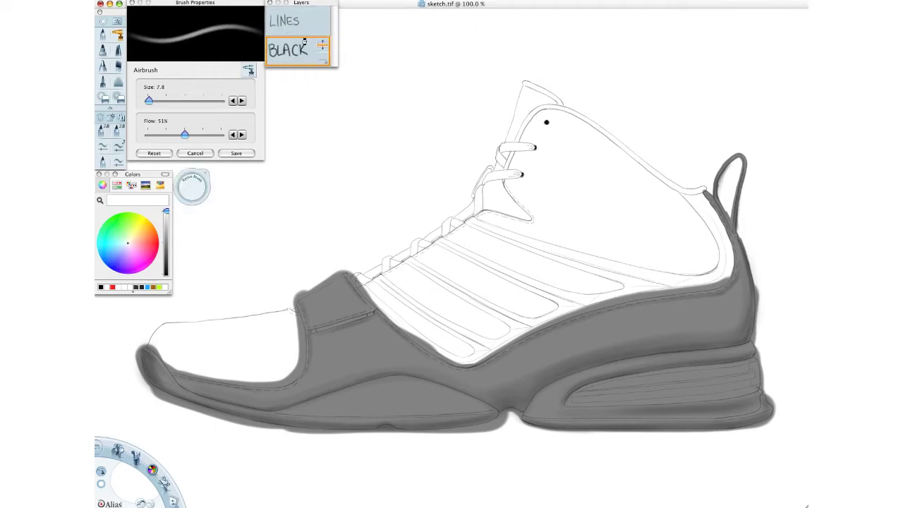
double_click(303, 53)
click(382, 125)
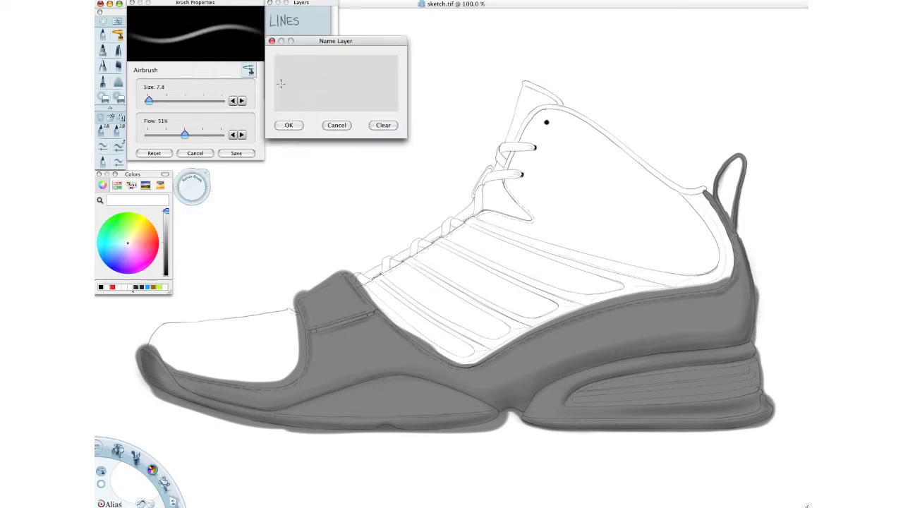
mouse_move(280, 72)
mouse_down()
mouse_move(301, 89)
mouse_move(308, 71)
mouse_move(310, 84)
mouse_move(314, 78)
mouse_move(324, 90)
mouse_move(328, 73)
mouse_move(333, 90)
mouse_move(356, 90)
mouse_up()
click(299, 126)
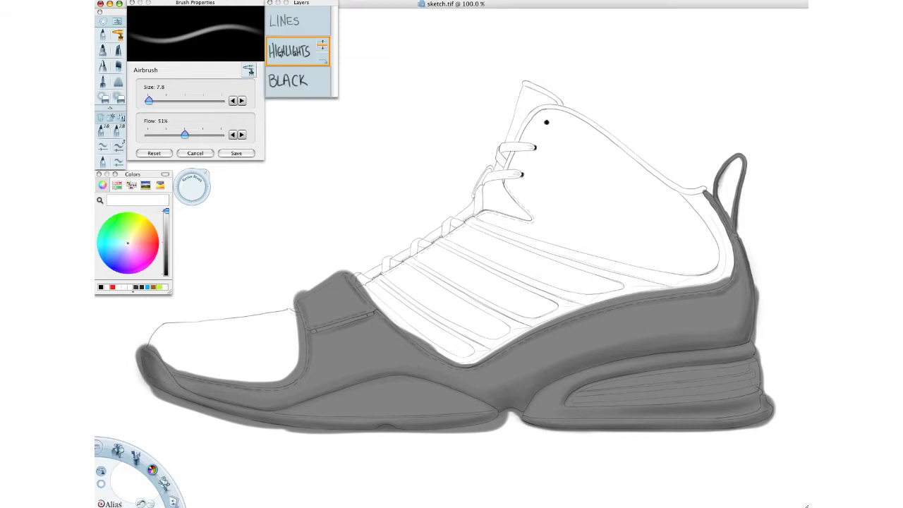
Step: Airbrush a soft white highlight across the arched forefoot sole panel at size 21.9 and 26% flow
drag(192, 188, 182, 196)
click(165, 135)
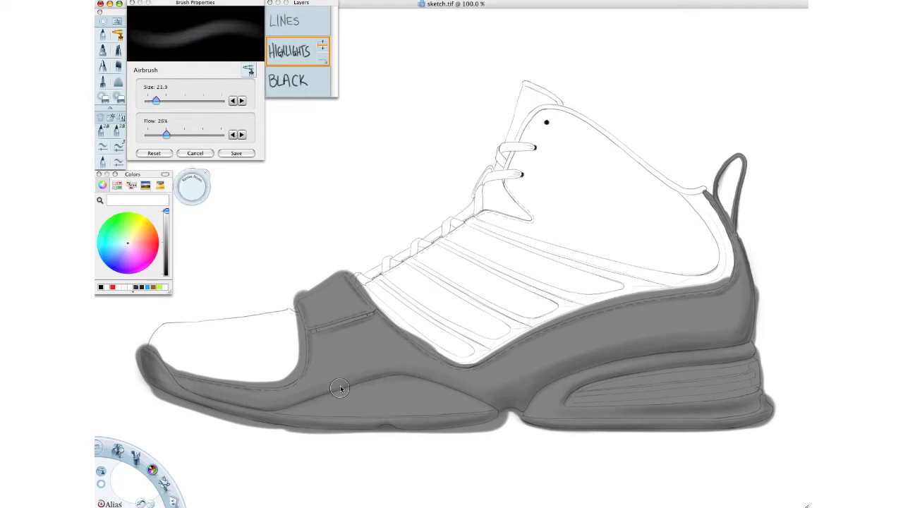
drag(370, 416, 474, 412)
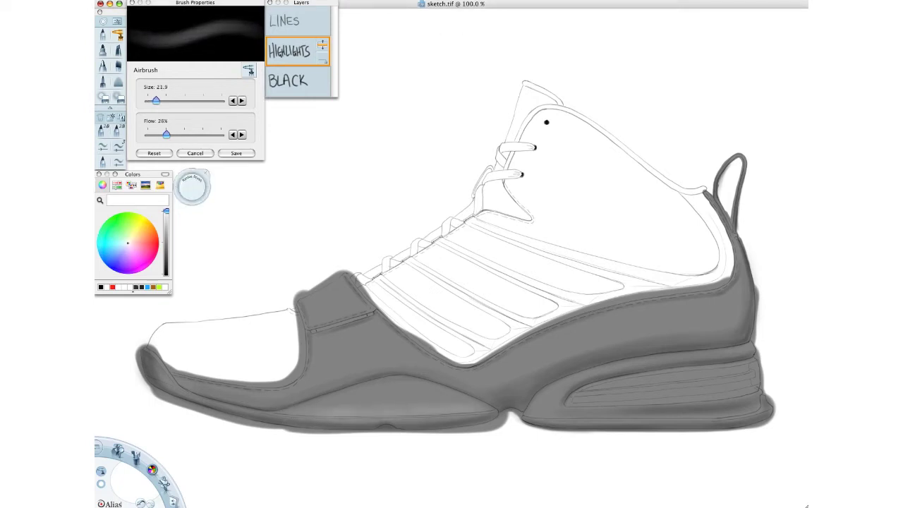
drag(364, 409, 494, 394)
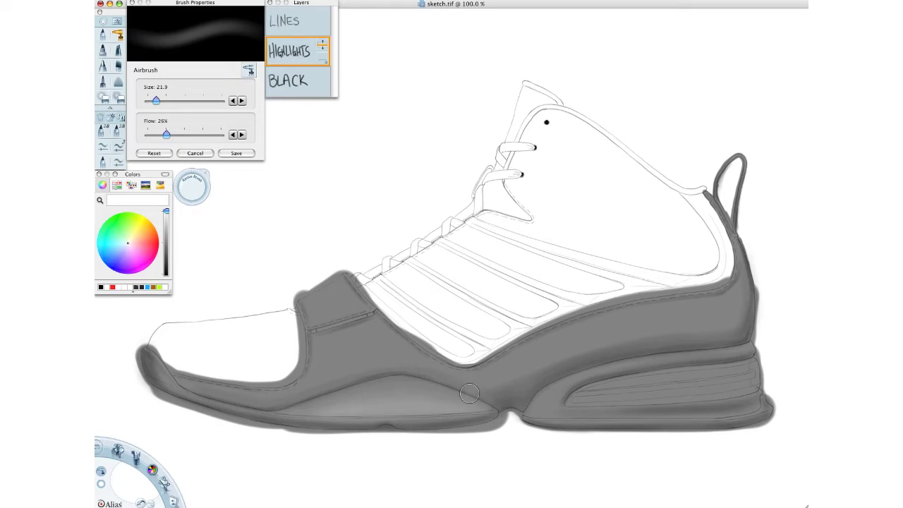
mouse_move(389, 411)
mouse_down()
mouse_move(282, 413)
mouse_move(483, 406)
mouse_move(332, 407)
mouse_move(463, 401)
mouse_up()
Step: Airbrush finer white highlights along the heel sole's upper and lower edges and the forefoot sole panel, using sizes 8.7 and 5.0
drag(192, 188, 182, 189)
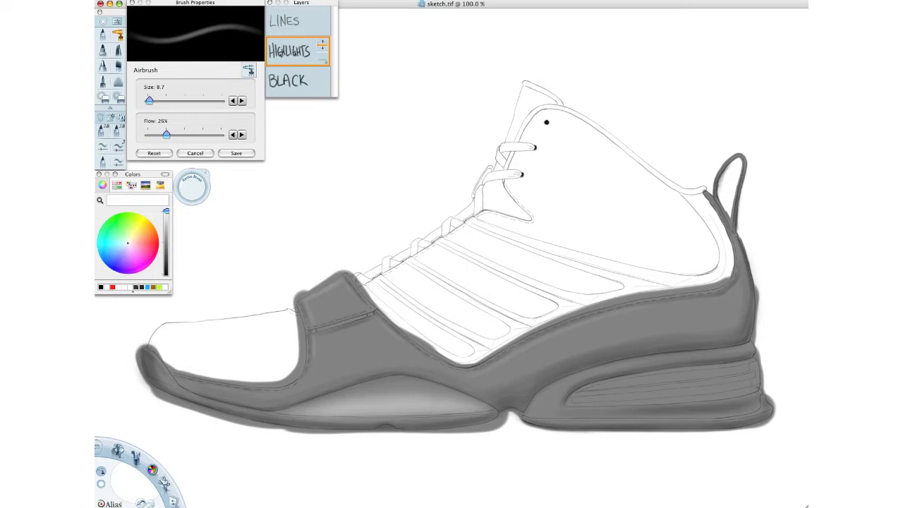
drag(534, 399, 647, 357)
drag(543, 391, 647, 357)
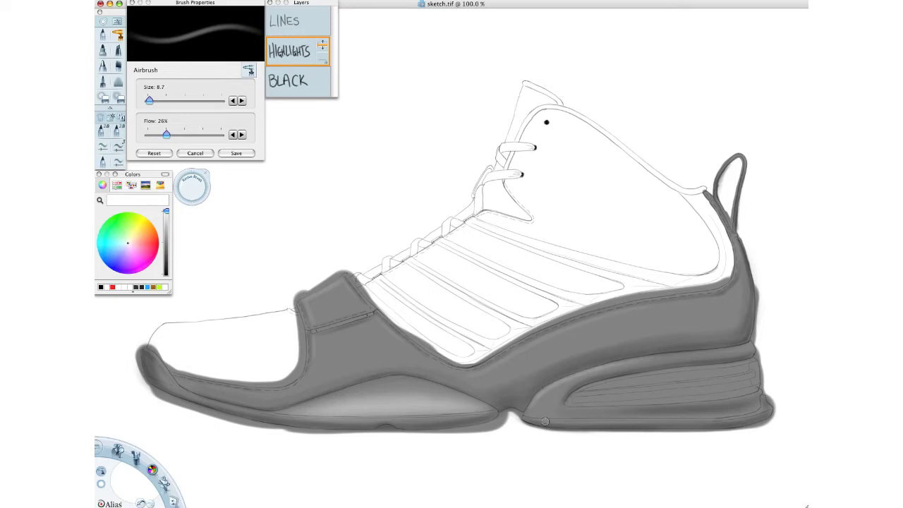
drag(534, 418, 766, 423)
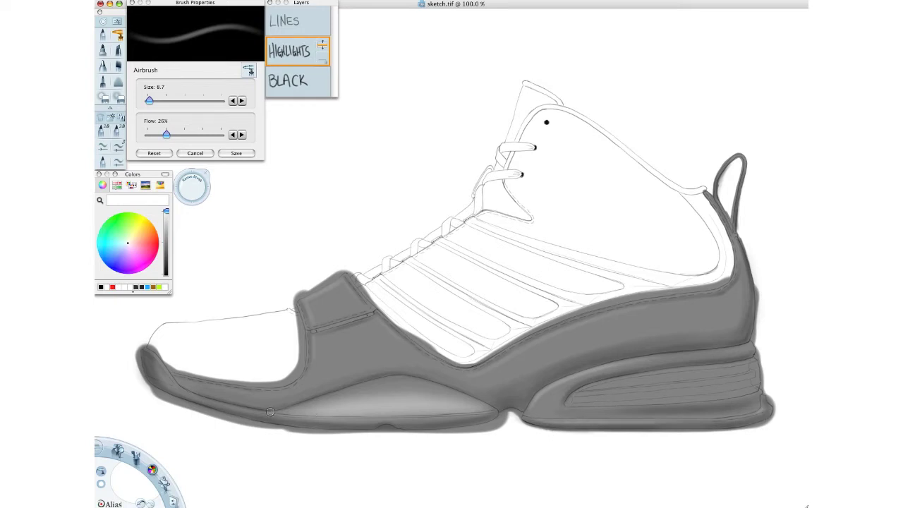
mouse_move(356, 415)
mouse_down()
mouse_move(487, 411)
mouse_move(334, 411)
mouse_move(484, 410)
mouse_move(343, 410)
mouse_up()
drag(282, 410, 434, 413)
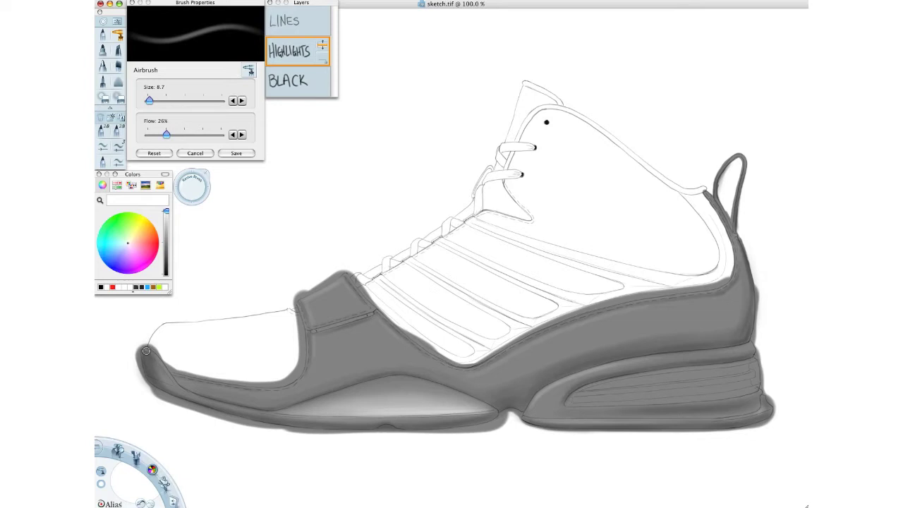
drag(193, 188, 183, 188)
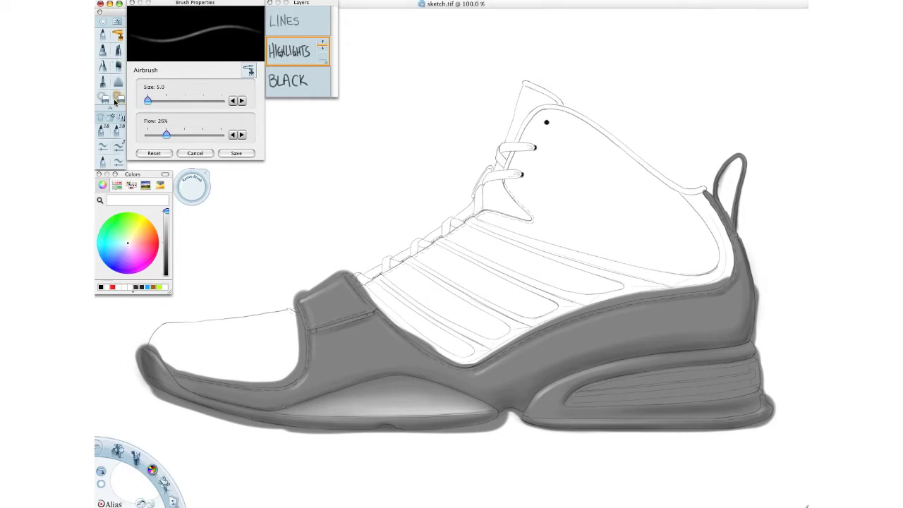
Step: Erase the highlight overspill along the lower edge of the forefoot sole panel with the Hard Eraser at size 13.7
click(103, 97)
drag(192, 192, 198, 192)
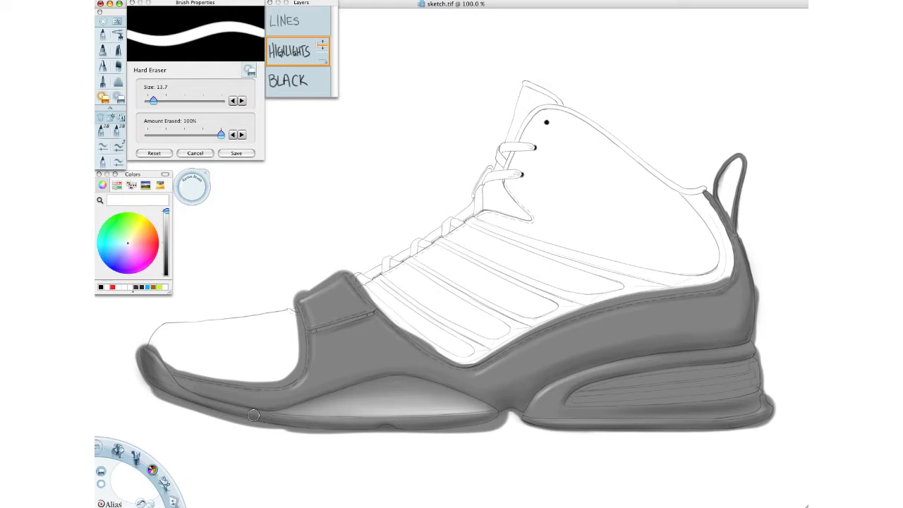
drag(280, 418, 500, 417)
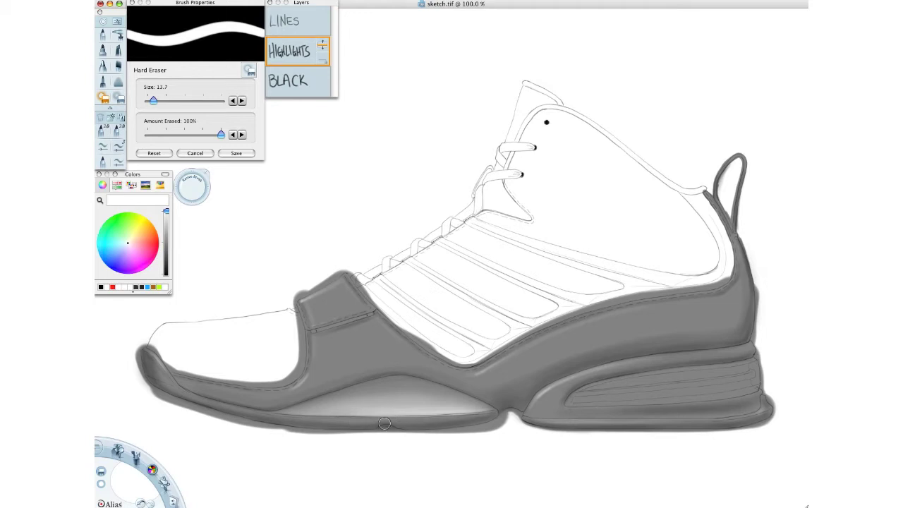
drag(410, 423, 464, 418)
Step: On the BLACK layer, erase the grey overspill around the strap and along the upper edge of the dark side panel to the heel
click(302, 84)
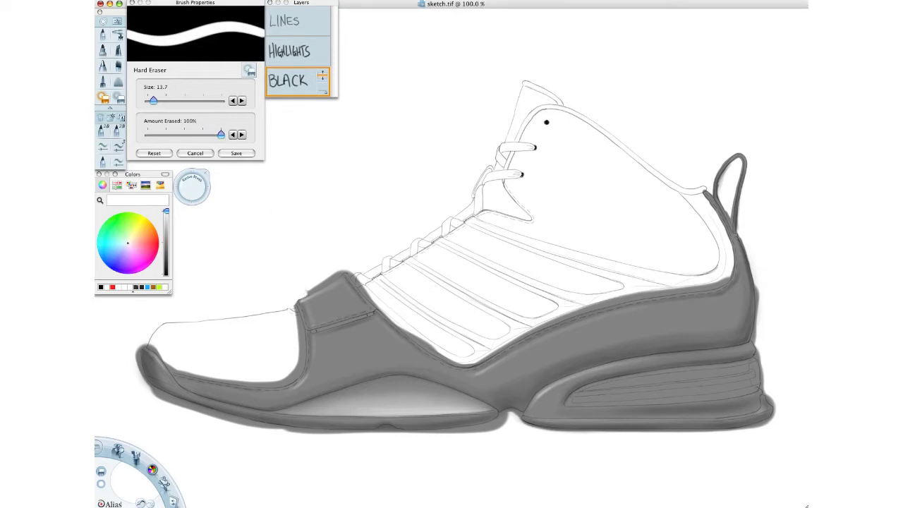
mouse_move(310, 290)
mouse_down()
mouse_move(351, 264)
mouse_move(354, 278)
mouse_move(438, 352)
mouse_move(410, 330)
mouse_up()
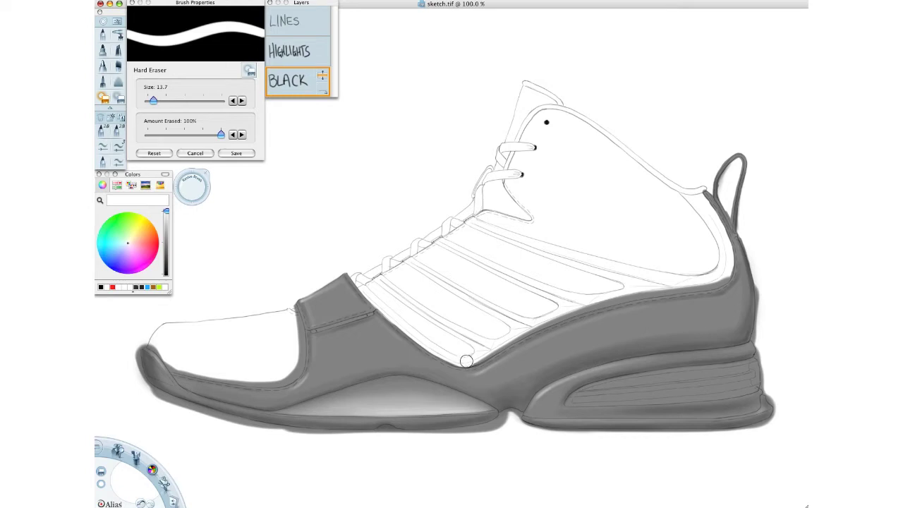
mouse_move(467, 362)
mouse_down()
mouse_move(596, 304)
mouse_move(556, 316)
mouse_move(717, 286)
mouse_up()
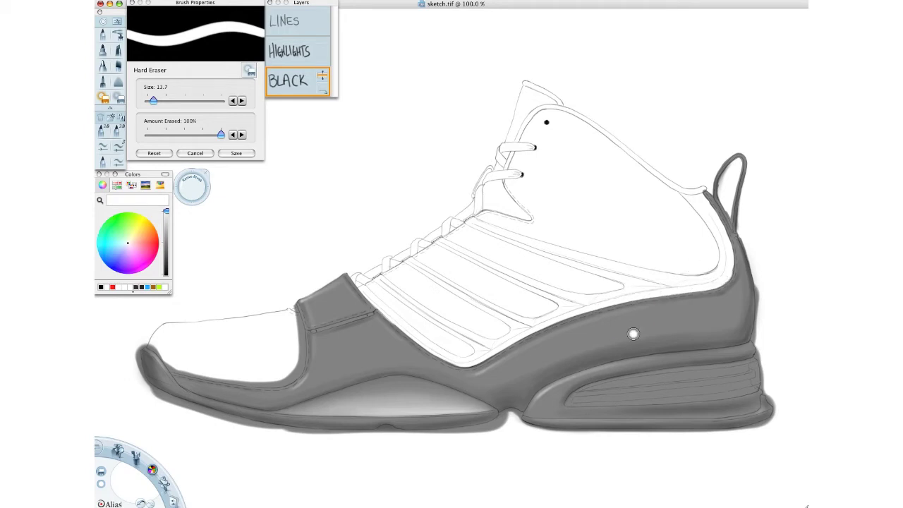
Step: Reduce the Hard Eraser to size 4.7 and erase the grey overspill inside the toe box along its rear and lower edges
key(space)
mouse_move(649, 338)
mouse_down()
mouse_move(402, 344)
mouse_move(456, 343)
mouse_up()
drag(192, 184, 175, 185)
mouse_move(357, 236)
mouse_down()
mouse_move(367, 264)
mouse_move(366, 251)
mouse_move(366, 335)
mouse_move(340, 353)
mouse_up()
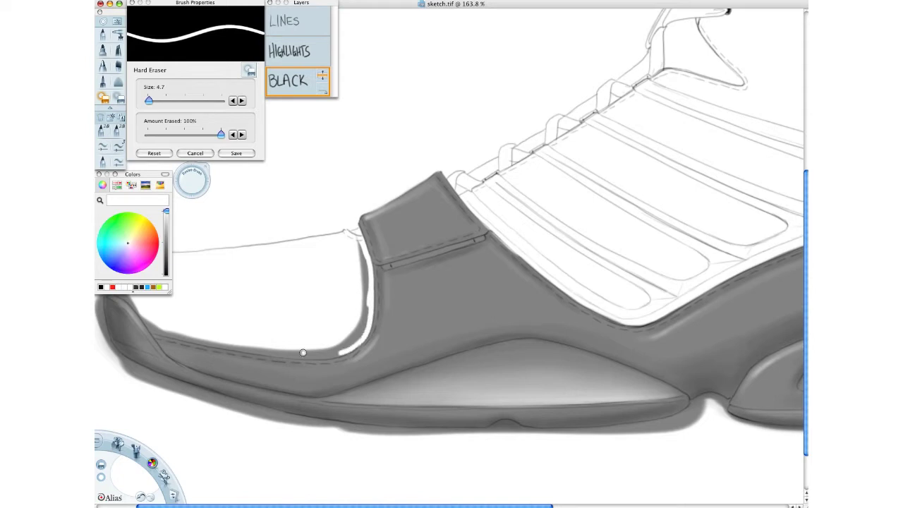
mouse_move(151, 328)
mouse_down()
mouse_move(276, 353)
mouse_move(340, 354)
mouse_move(252, 348)
mouse_up()
drag(295, 350, 334, 350)
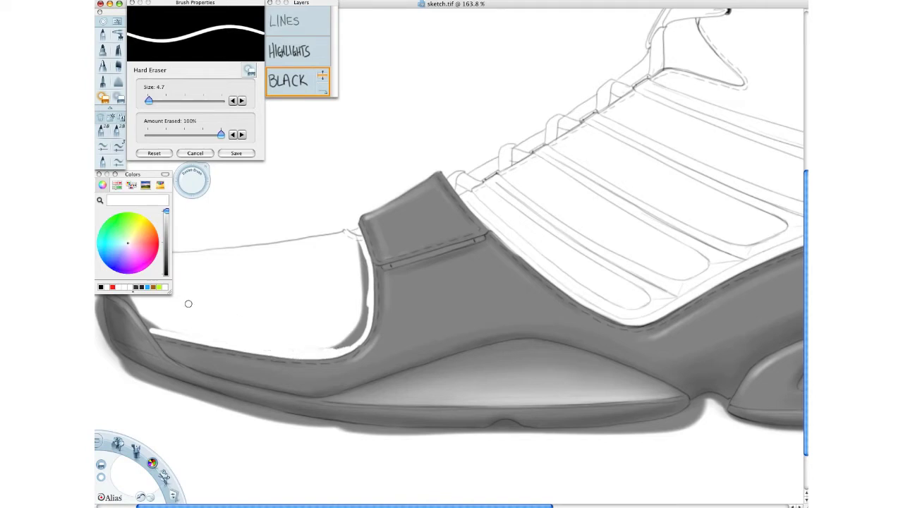
Step: Erase the grey overspill around the toe bumper's tip, along both its inner and front edges
key(space)
drag(174, 358, 262, 382)
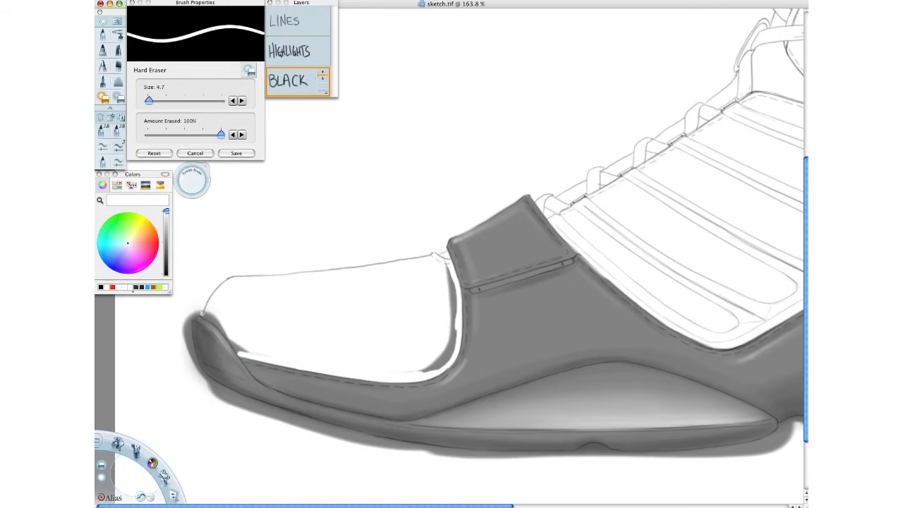
drag(202, 315, 236, 347)
drag(190, 316, 202, 386)
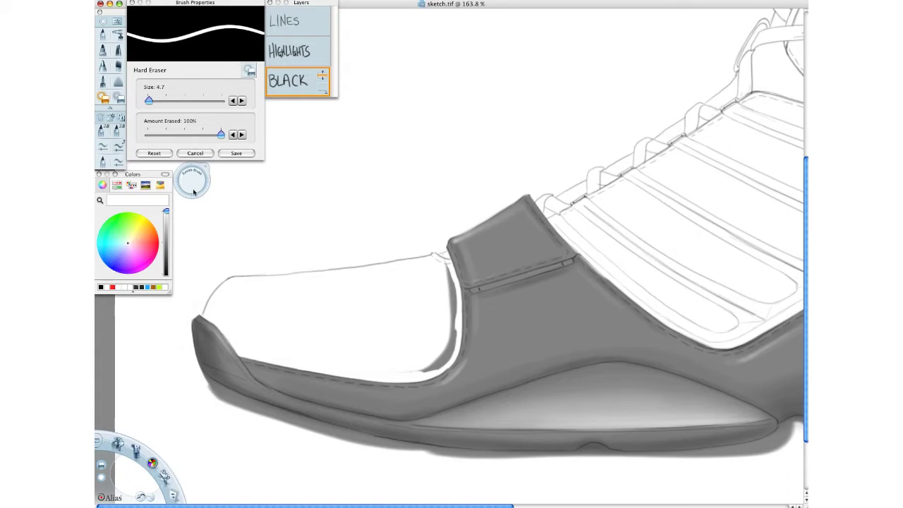
Step: Enlarge the Hard Eraser to size 9.5 and erase the grey overspill beneath the toe and the residue in the toe box's rear corner
drag(193, 178, 193, 187)
drag(193, 367, 212, 386)
mouse_move(201, 375)
mouse_down()
mouse_move(221, 392)
mouse_move(201, 384)
mouse_move(273, 421)
mouse_move(194, 383)
mouse_move(296, 417)
mouse_move(255, 408)
mouse_move(177, 443)
mouse_move(350, 434)
mouse_move(397, 451)
mouse_move(300, 426)
mouse_move(427, 455)
mouse_up()
click(141, 497)
mouse_move(418, 370)
mouse_down()
mouse_move(445, 355)
mouse_move(453, 328)
mouse_move(449, 268)
mouse_up()
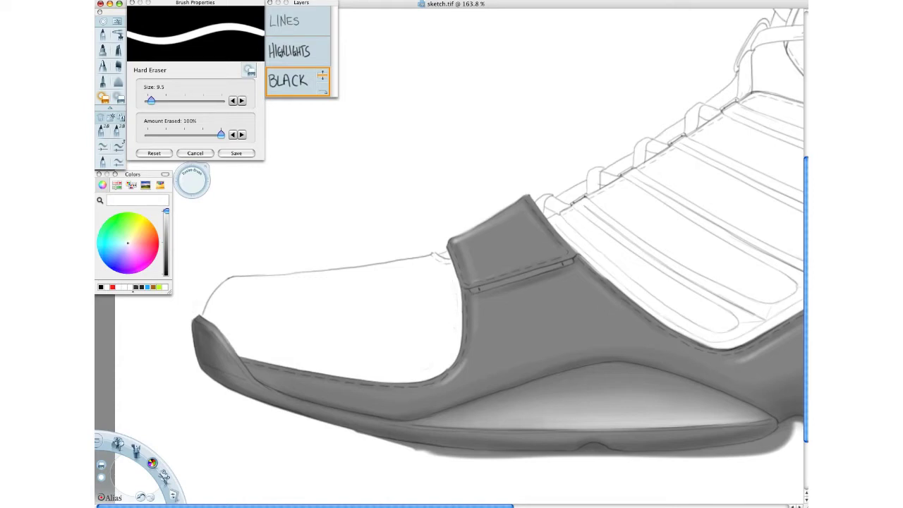
drag(305, 386, 204, 231)
drag(261, 294, 447, 318)
Step: Erase the grey overspill along the forefoot sole's underside, including its notch, and on to the front of the heel sole
key(space)
drag(374, 357, 301, 377)
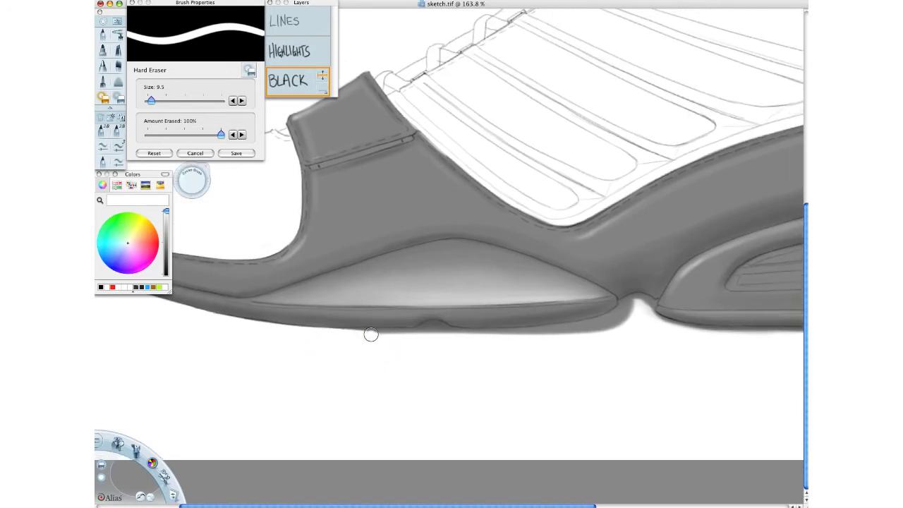
mouse_move(347, 334)
mouse_down()
mouse_move(559, 331)
mouse_move(606, 323)
mouse_move(546, 329)
mouse_move(611, 321)
mouse_move(590, 324)
mouse_move(619, 318)
mouse_move(600, 319)
mouse_move(639, 299)
mouse_move(649, 299)
mouse_move(631, 314)
mouse_move(650, 329)
mouse_move(648, 319)
mouse_move(663, 319)
mouse_move(655, 323)
mouse_move(712, 330)
mouse_up()
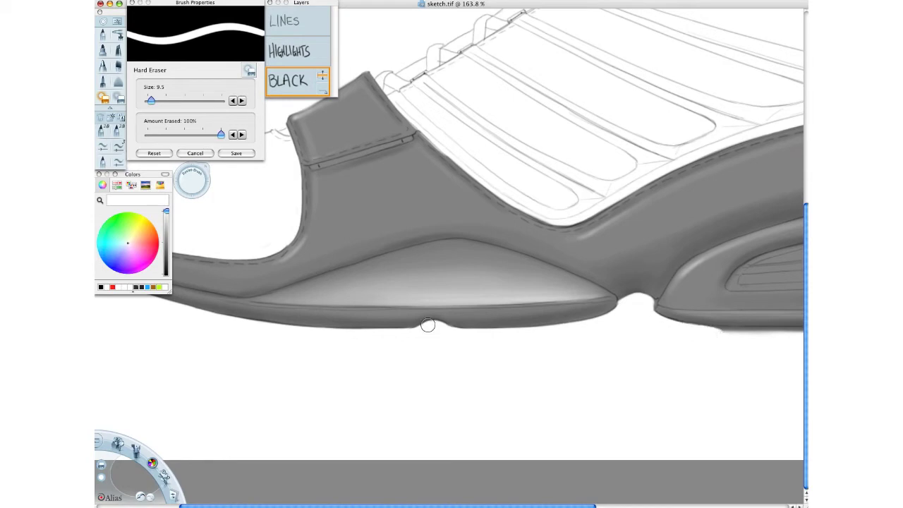
Step: Reduce the Hard Eraser to size 3.7 and clean the edges of the gap between the forefoot and heel soles
drag(197, 187, 191, 177)
key(space)
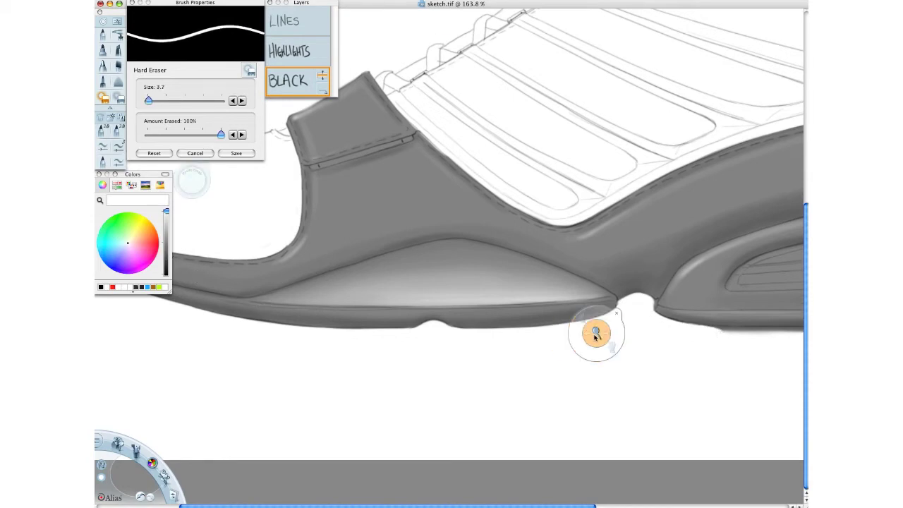
mouse_move(595, 336)
mouse_down()
mouse_move(645, 337)
mouse_move(484, 417)
mouse_up()
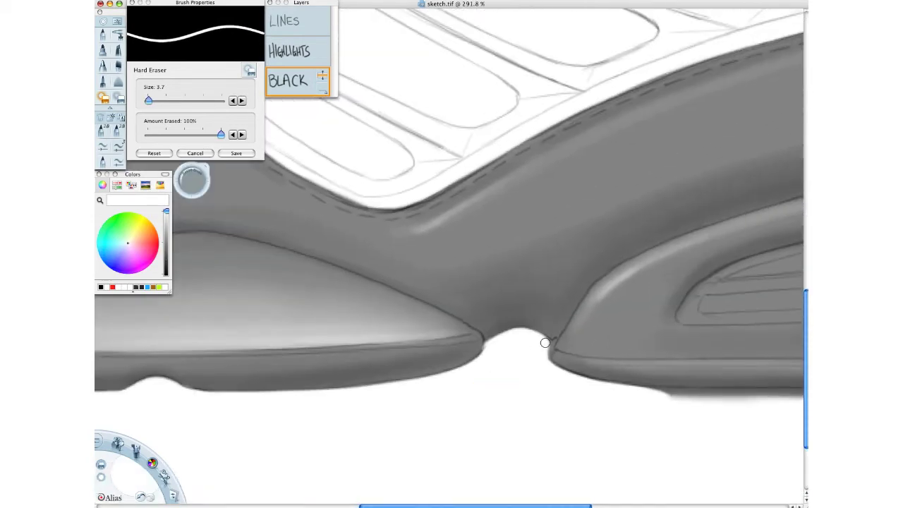
drag(550, 346, 488, 344)
Step: Set the Hard Eraser to size 5.1 and erase the grey overspill along the heel sole's bottom edge and rear corner
key(space)
mouse_move(564, 403)
mouse_down()
mouse_move(242, 373)
mouse_move(220, 389)
mouse_move(216, 268)
mouse_up()
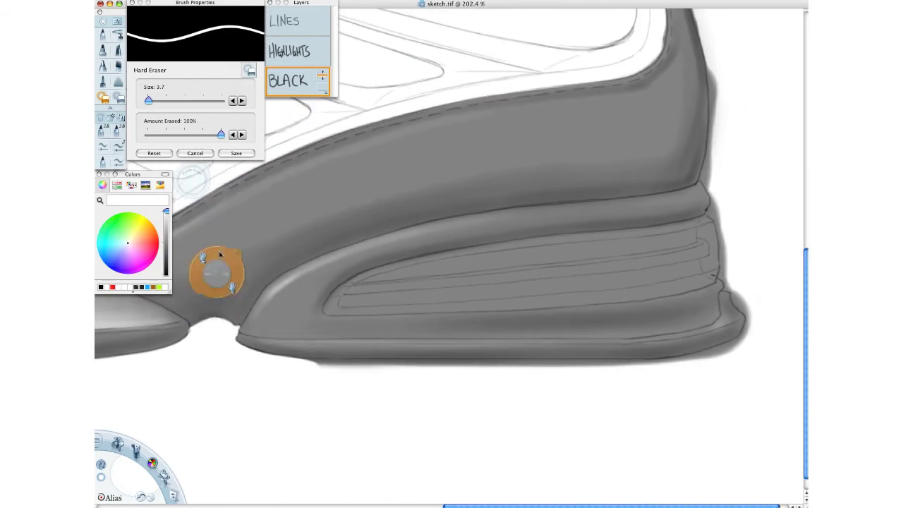
key(b)
drag(193, 181, 198, 179)
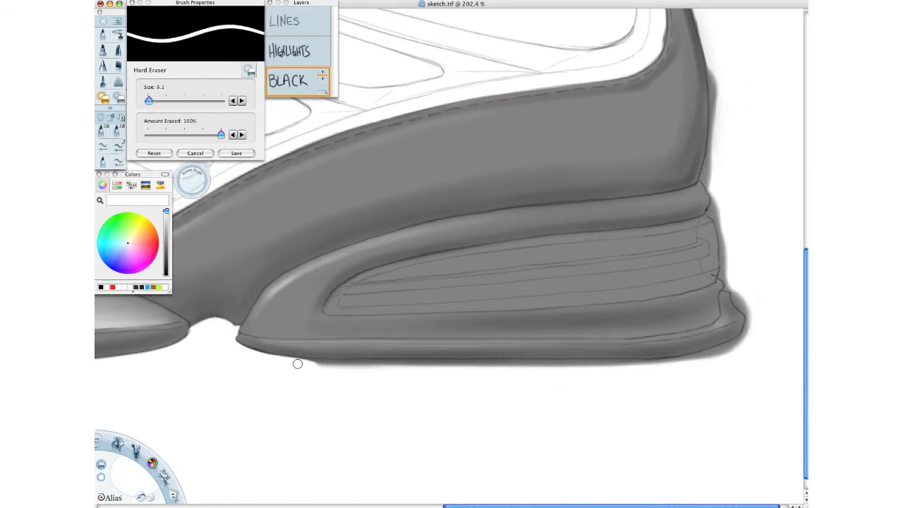
drag(302, 362, 710, 369)
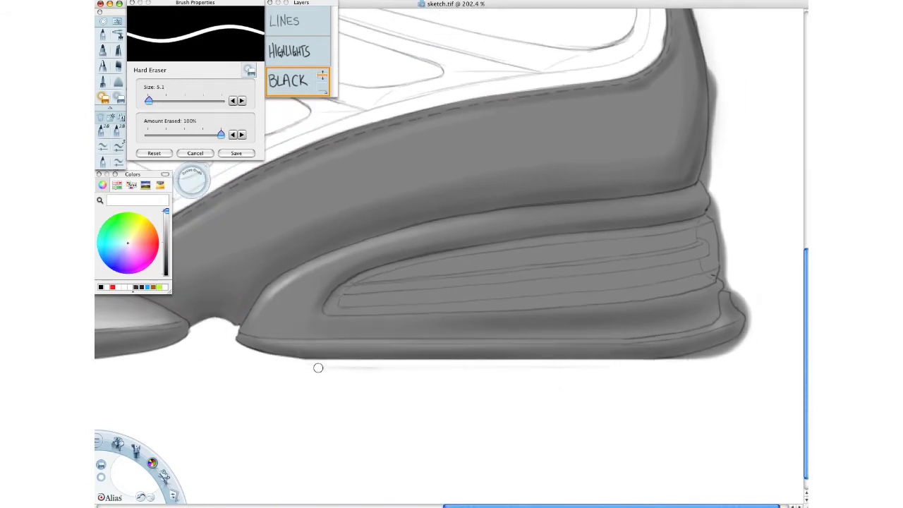
drag(319, 368, 372, 368)
mouse_move(650, 365)
mouse_down()
mouse_move(708, 356)
mouse_move(744, 335)
mouse_move(712, 356)
mouse_move(747, 322)
mouse_up()
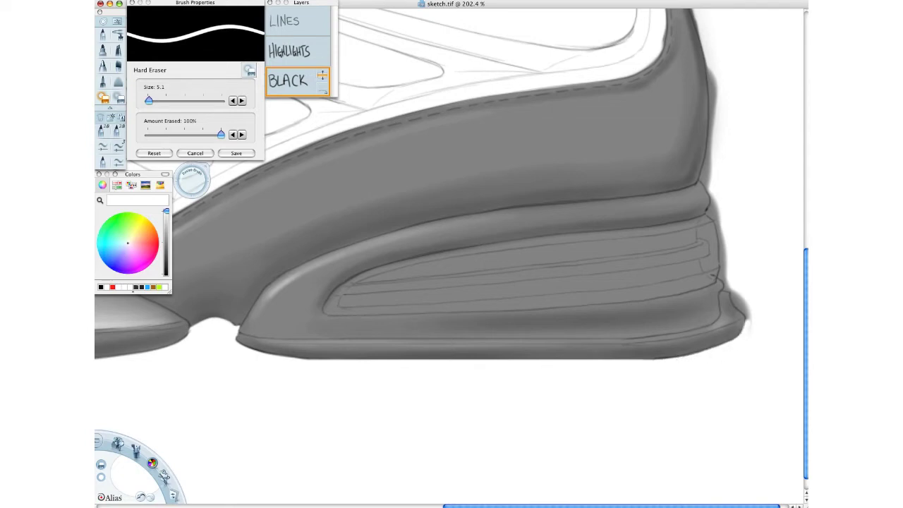
Step: Erase the grey overspill along the shoe's back edge, from the heel sole up to the base of the pull loop
key(space)
drag(705, 362, 355, 409)
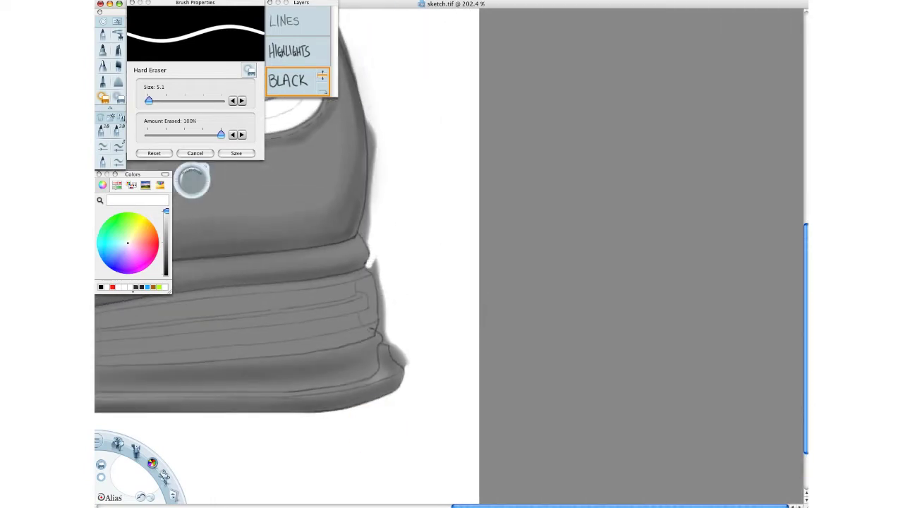
mouse_move(372, 275)
mouse_down()
mouse_move(381, 325)
mouse_move(403, 362)
mouse_up()
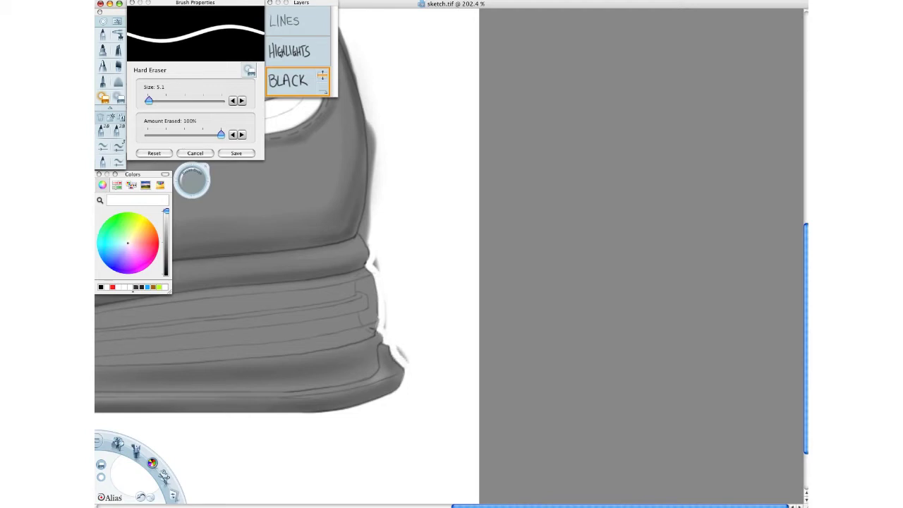
drag(386, 330, 385, 310)
mouse_move(375, 259)
mouse_down()
mouse_move(364, 230)
mouse_move(377, 134)
mouse_up()
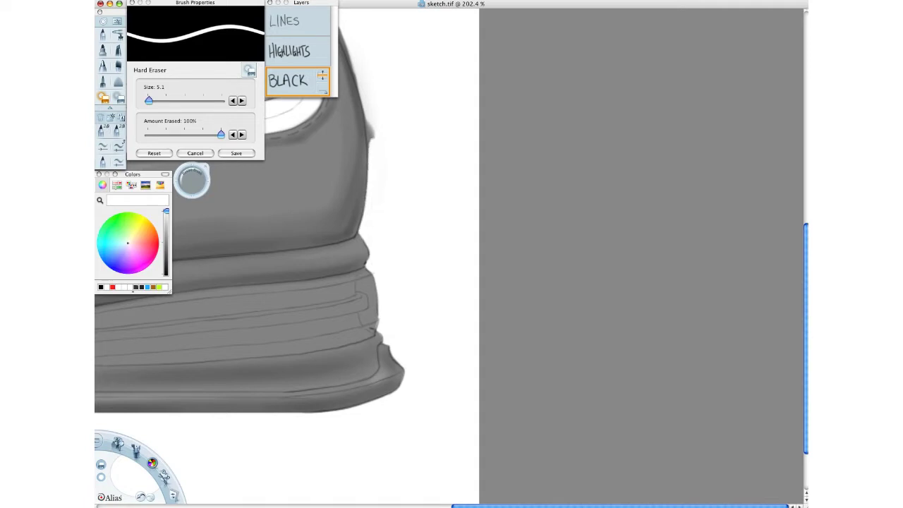
drag(389, 216, 412, 403)
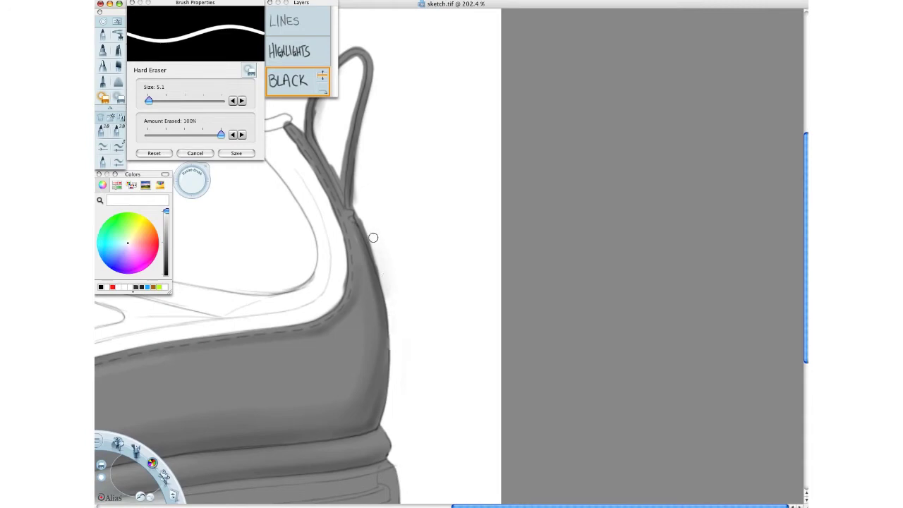
drag(367, 233, 380, 282)
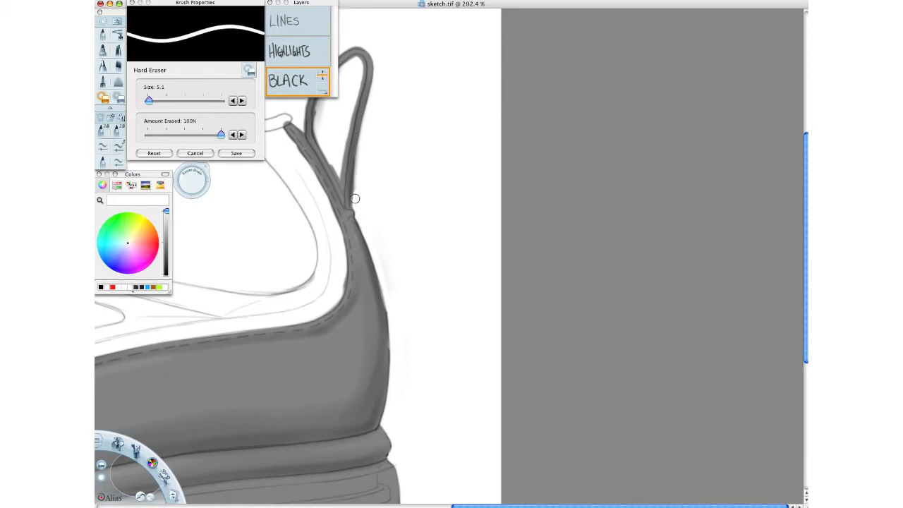
Step: Erase the grey overspill around the base of the heel pull loop and along its inner and outer edges
drag(357, 188, 354, 208)
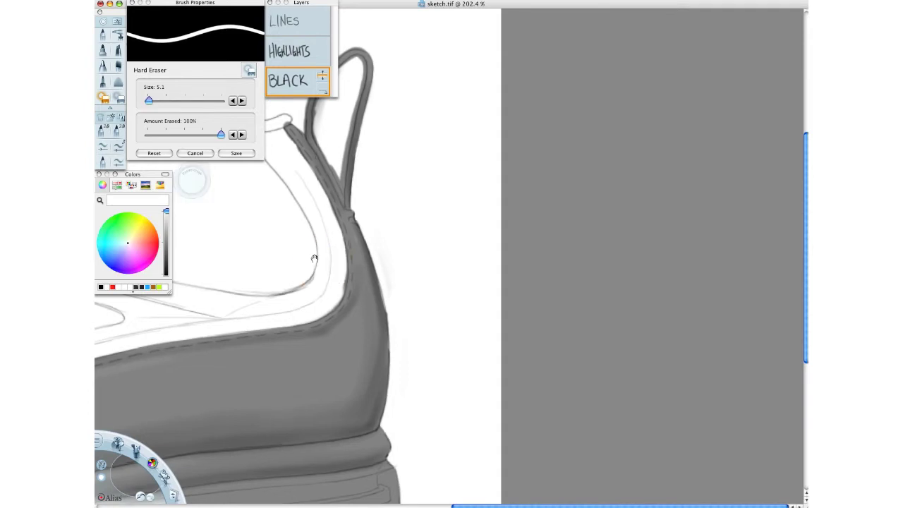
drag(309, 240, 328, 351)
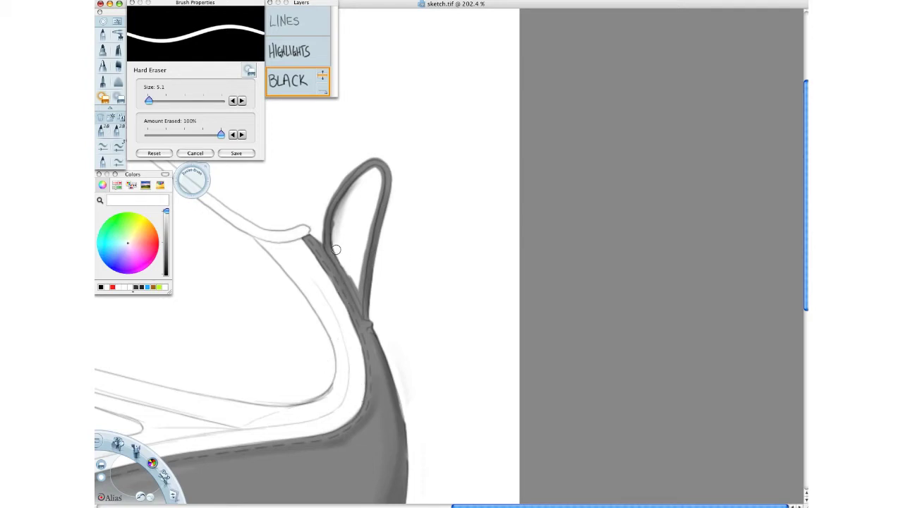
drag(354, 285, 350, 279)
drag(337, 247, 347, 191)
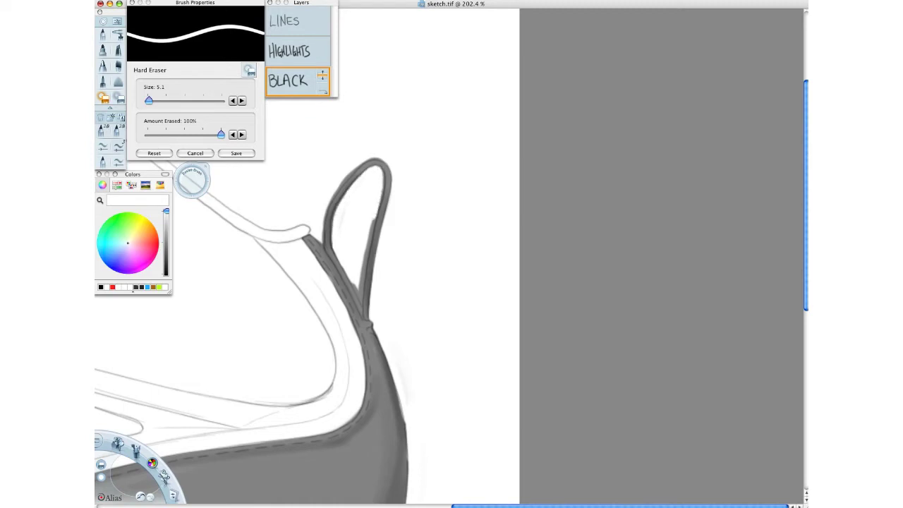
drag(372, 218, 361, 291)
mouse_move(320, 237)
mouse_down()
mouse_move(345, 176)
mouse_move(359, 165)
mouse_up()
mouse_move(333, 193)
mouse_down()
mouse_move(399, 160)
mouse_move(381, 164)
mouse_move(389, 160)
mouse_move(394, 182)
mouse_up()
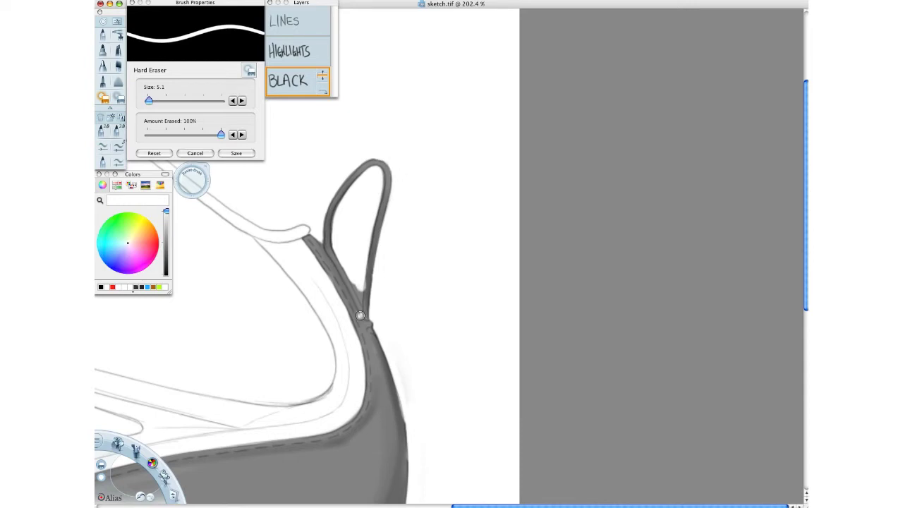
Step: Reduce the Hard Eraser to size 2.1 and clean the narrow junctions where the pull loop meets the heel
drag(188, 188, 185, 192)
key(space)
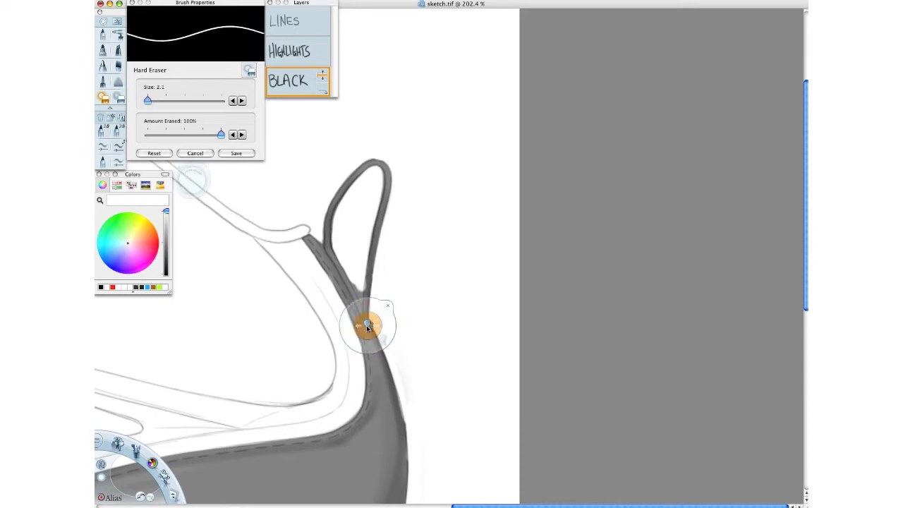
drag(366, 325, 431, 338)
drag(337, 237, 359, 274)
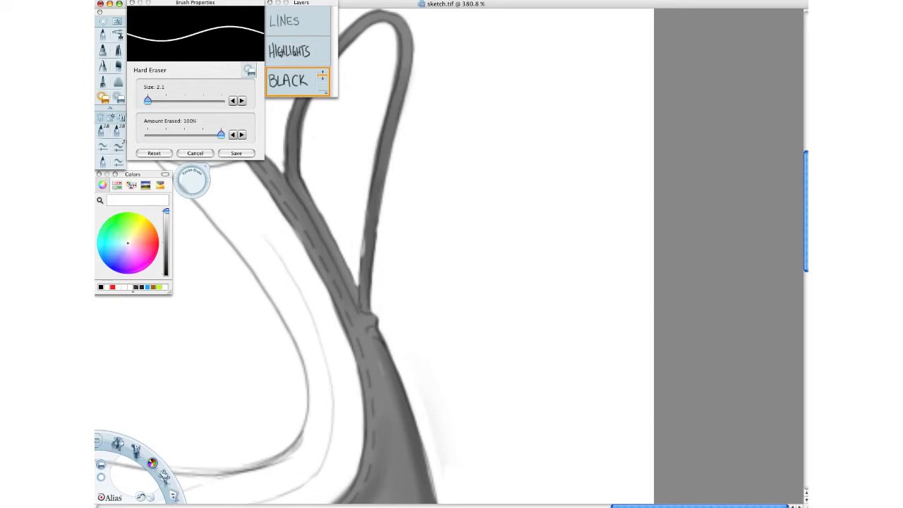
drag(284, 174, 284, 150)
key(space)
click(141, 497)
key(space)
drag(454, 349, 658, 301)
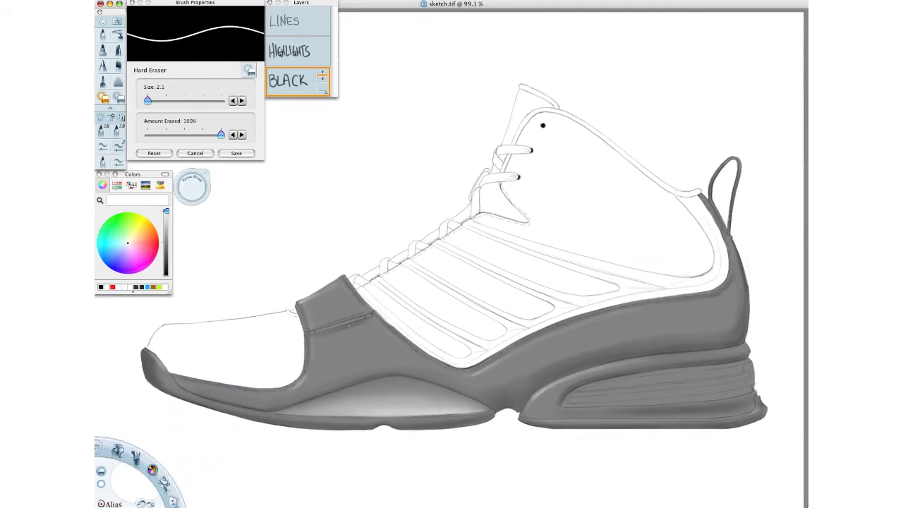
Step: On the HIGHLIGHTS layer, airbrush a white size 5.0 highlight along the upper edge of the shaded midfoot sole arch
click(118, 35)
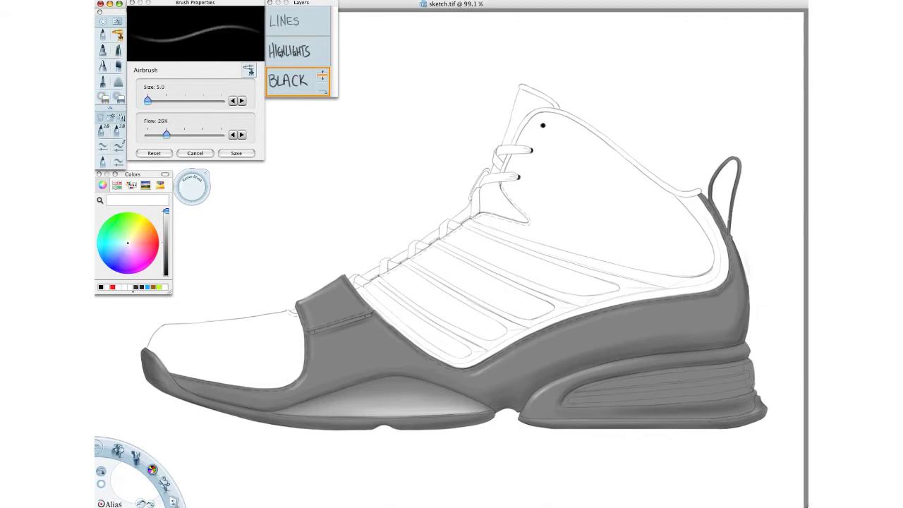
click(100, 287)
drag(196, 184, 195, 183)
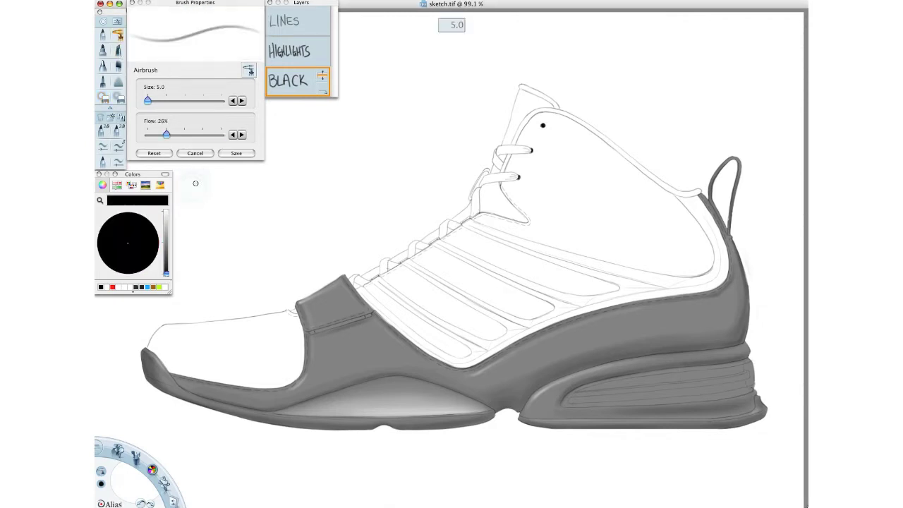
key(space)
drag(354, 346, 395, 329)
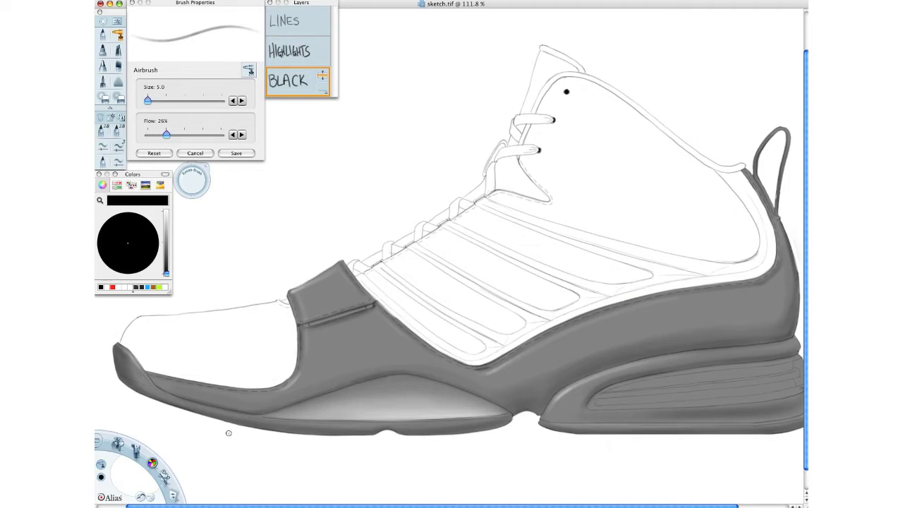
click(166, 212)
drag(187, 179, 188, 179)
click(167, 210)
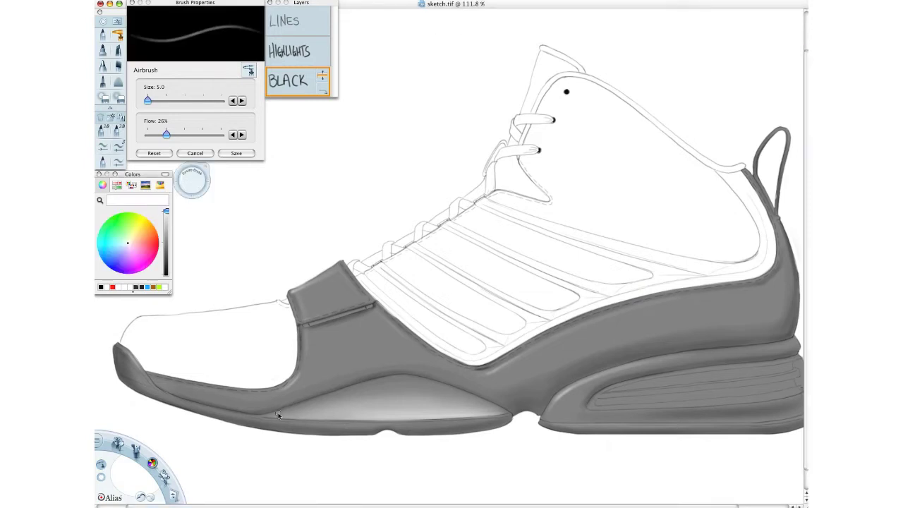
click(312, 84)
click(300, 52)
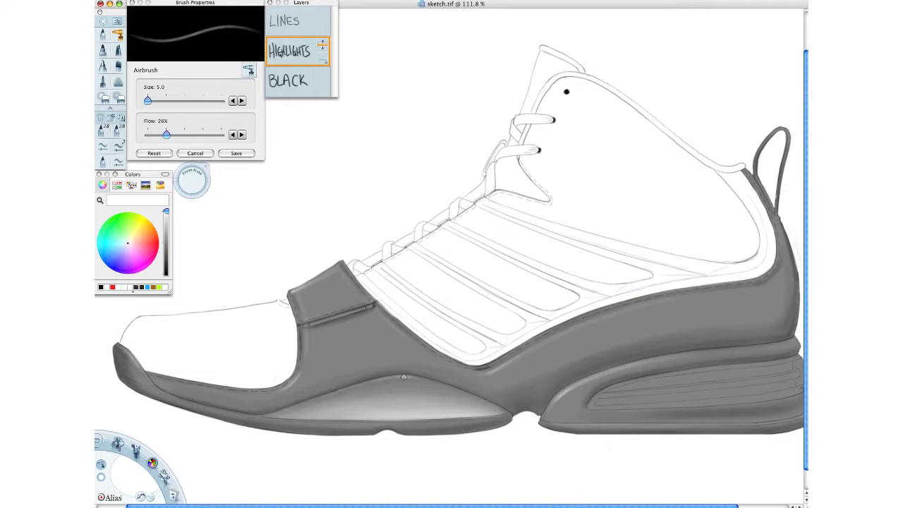
drag(403, 377, 449, 387)
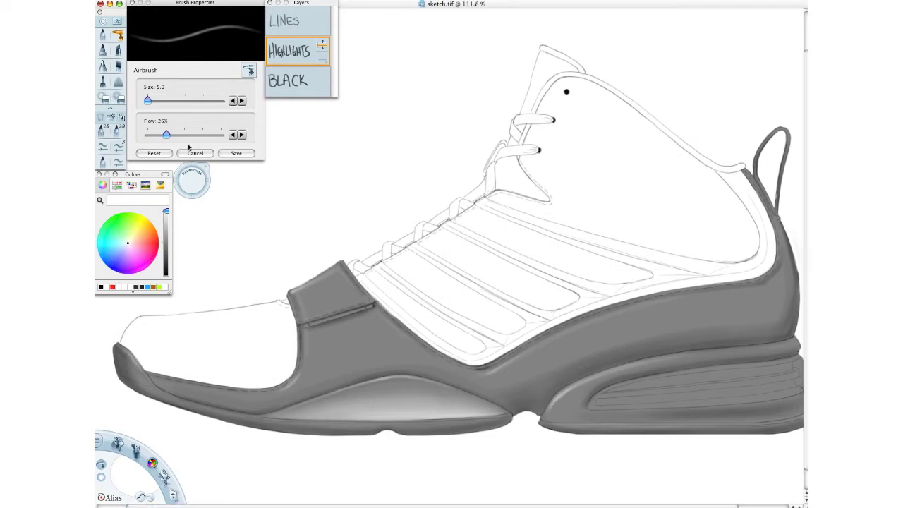
Step: Add a layer directly above BLACK and handwrite its name as RED
click(299, 81)
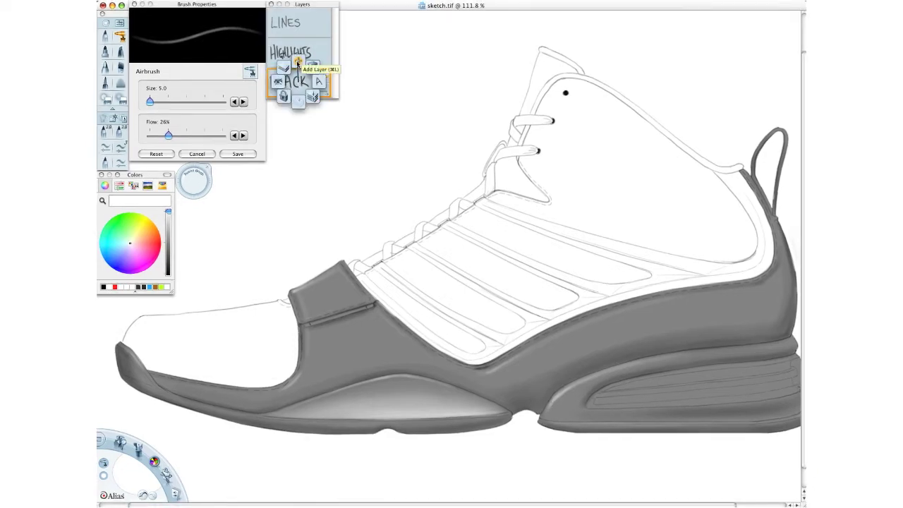
click(298, 62)
click(308, 87)
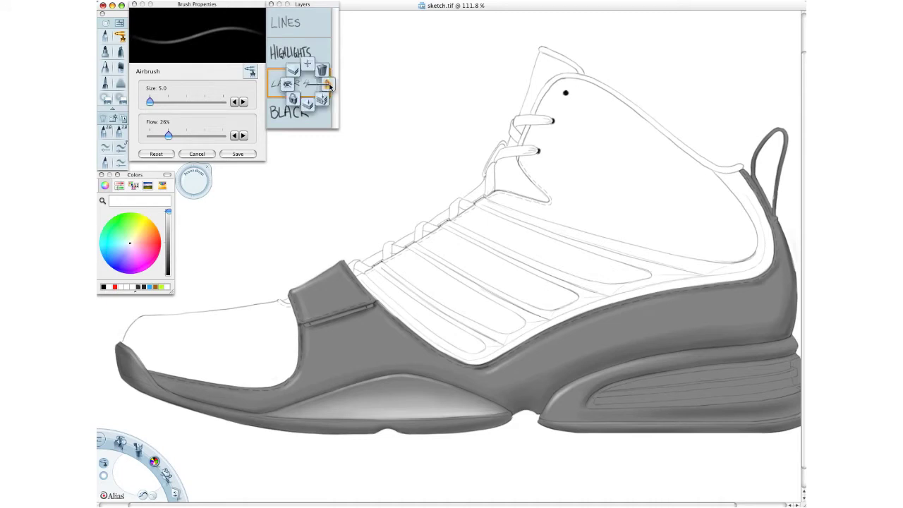
click(323, 82)
click(378, 154)
mouse_move(284, 100)
mouse_down()
mouse_move(286, 127)
mouse_move(284, 103)
mouse_move(310, 124)
mouse_move(297, 108)
mouse_move(319, 108)
mouse_up()
drag(319, 101, 322, 127)
click(302, 158)
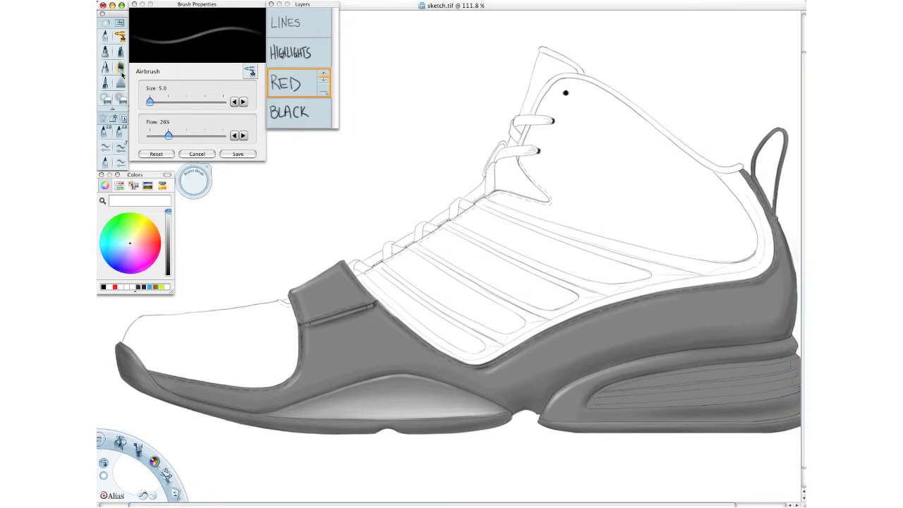
Step: Set up a red Paintbrush at size 12.1 and move the RED layer below BLACK
click(121, 69)
click(115, 288)
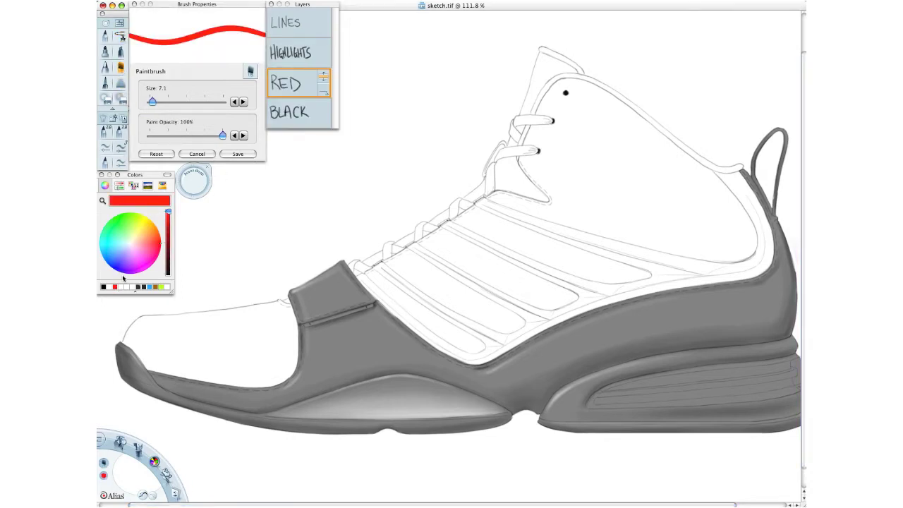
drag(169, 212, 168, 210)
drag(198, 184, 205, 186)
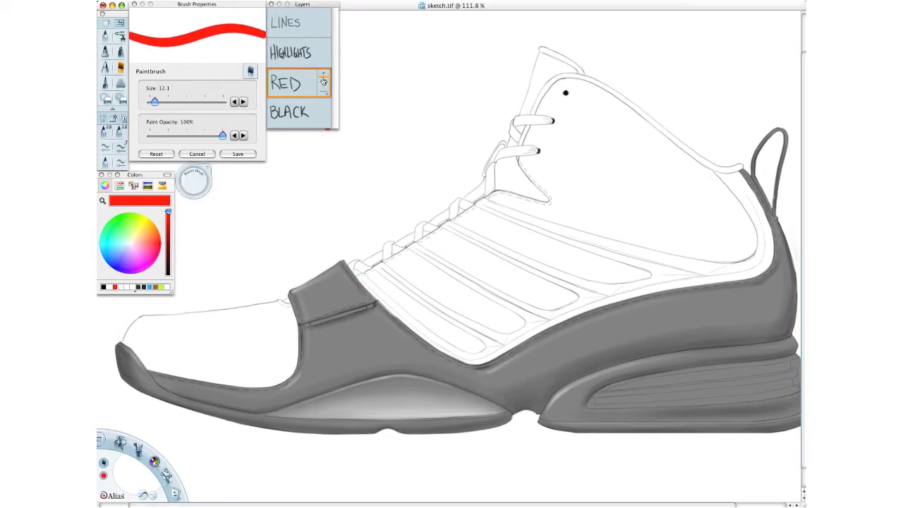
drag(323, 80, 330, 137)
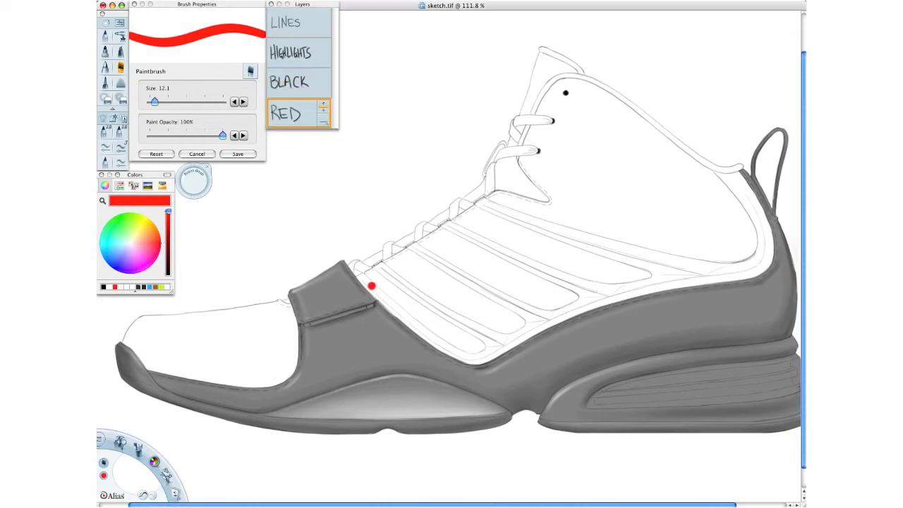
Step: Paint a red band along the upper's lower border, from the forefoot strap back and up to the heel collar
mouse_move(360, 278)
mouse_down()
mouse_move(439, 349)
mouse_move(477, 364)
mouse_up()
drag(362, 277, 474, 362)
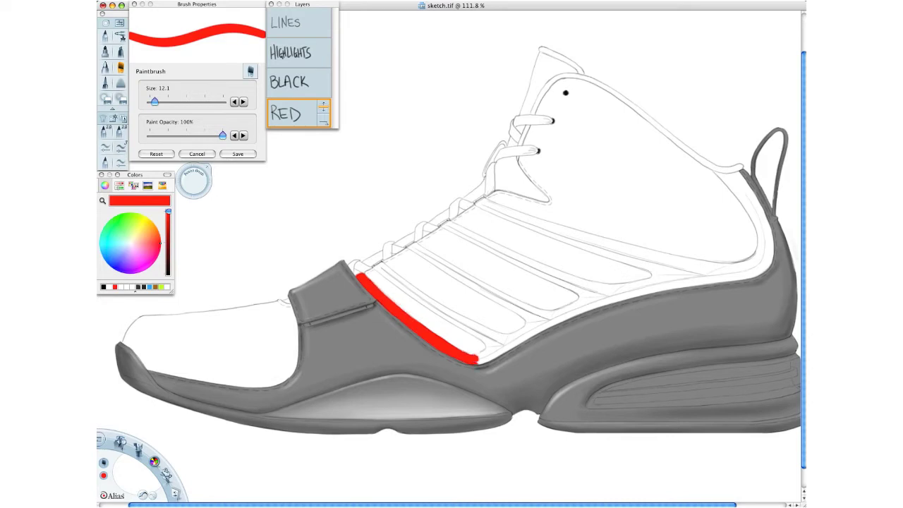
drag(479, 360, 543, 329)
mouse_move(498, 346)
mouse_down()
mouse_move(600, 305)
mouse_move(540, 318)
mouse_move(600, 298)
mouse_move(748, 274)
mouse_up()
mouse_move(726, 268)
mouse_down()
mouse_move(762, 252)
mouse_move(766, 262)
mouse_move(765, 249)
mouse_up()
click(751, 242)
key(super+z)
Step: Paint a red border along the ankle panel's front edge and over the collar to the heel
key(space)
mouse_move(691, 320)
mouse_down()
mouse_move(468, 383)
mouse_move(419, 383)
mouse_move(466, 332)
mouse_move(457, 297)
mouse_move(419, 255)
mouse_move(446, 268)
mouse_move(473, 328)
mouse_up()
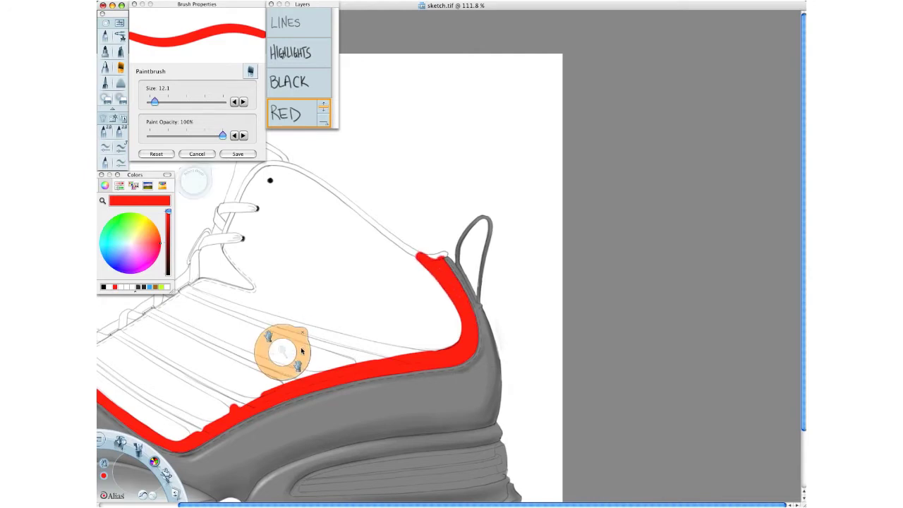
drag(302, 323, 362, 360)
mouse_move(333, 200)
mouse_down()
mouse_move(303, 218)
mouse_move(280, 287)
mouse_up()
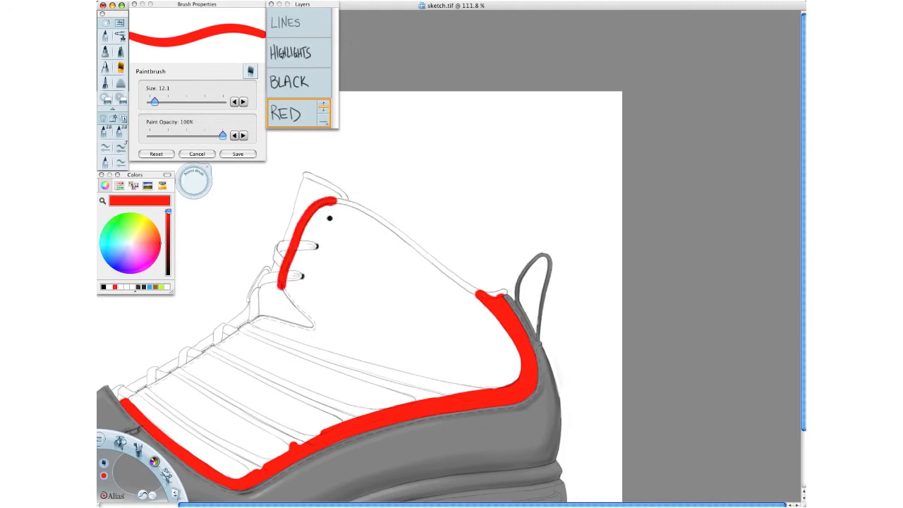
mouse_move(333, 200)
mouse_down()
mouse_move(473, 288)
mouse_move(507, 291)
mouse_up()
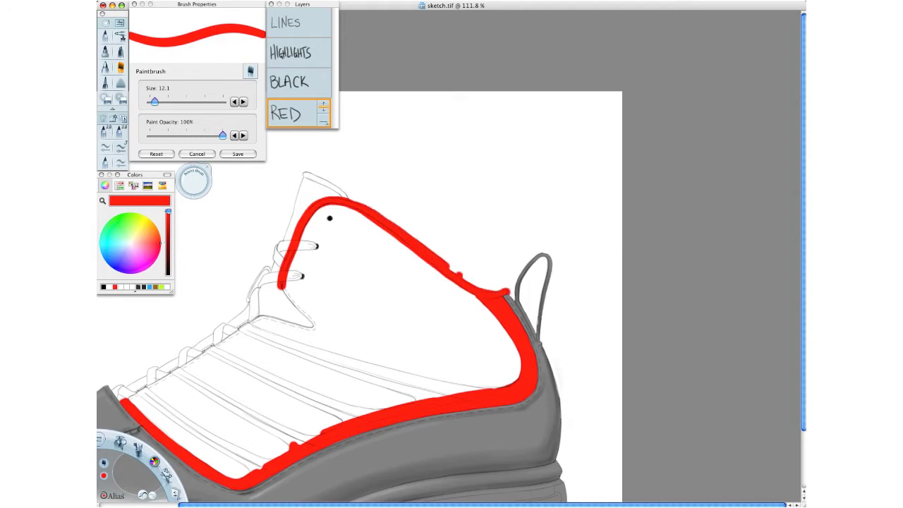
Step: Paint red marks between the laces along the eyestay and fill the two side strips nearest the forefoot strap
drag(246, 323, 201, 352)
mouse_move(181, 364)
mouse_down()
mouse_move(157, 397)
mouse_move(266, 462)
mouse_up()
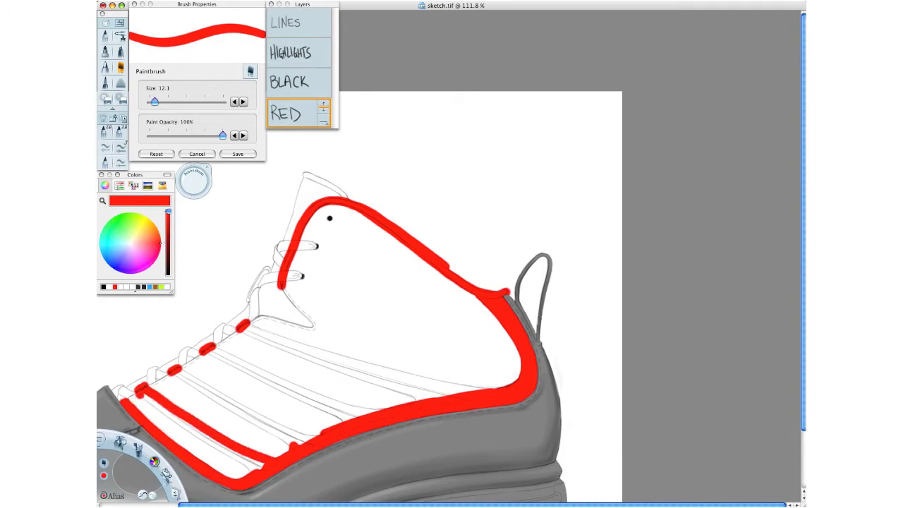
mouse_move(141, 396)
mouse_down()
mouse_move(249, 469)
mouse_move(156, 403)
mouse_up()
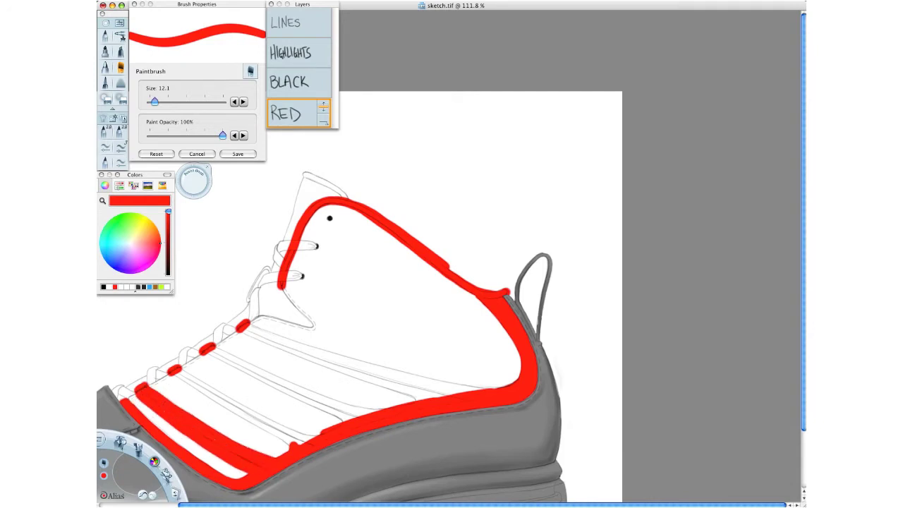
mouse_move(173, 374)
mouse_down()
mouse_move(300, 446)
mouse_move(185, 371)
mouse_move(314, 438)
mouse_up()
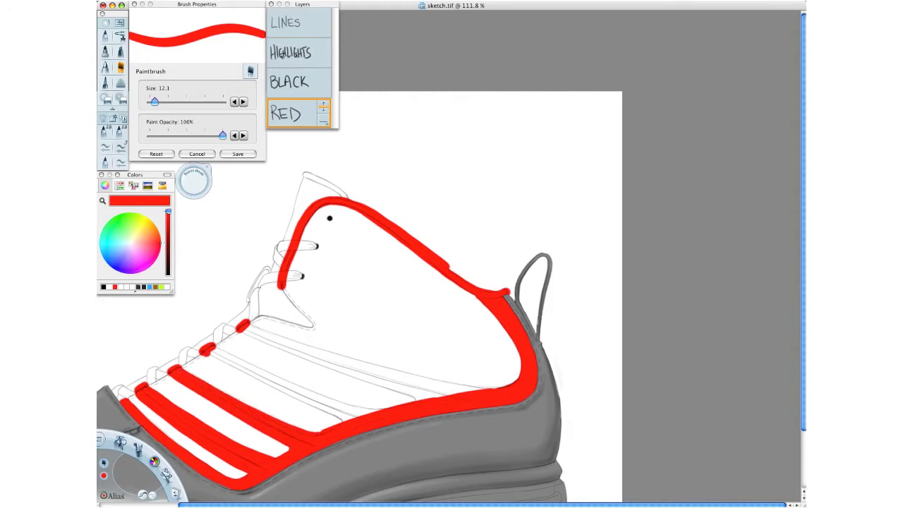
Step: Paint the two upper side strips red, from the eyestay back to the red heel band
drag(208, 353, 350, 418)
drag(224, 355, 392, 410)
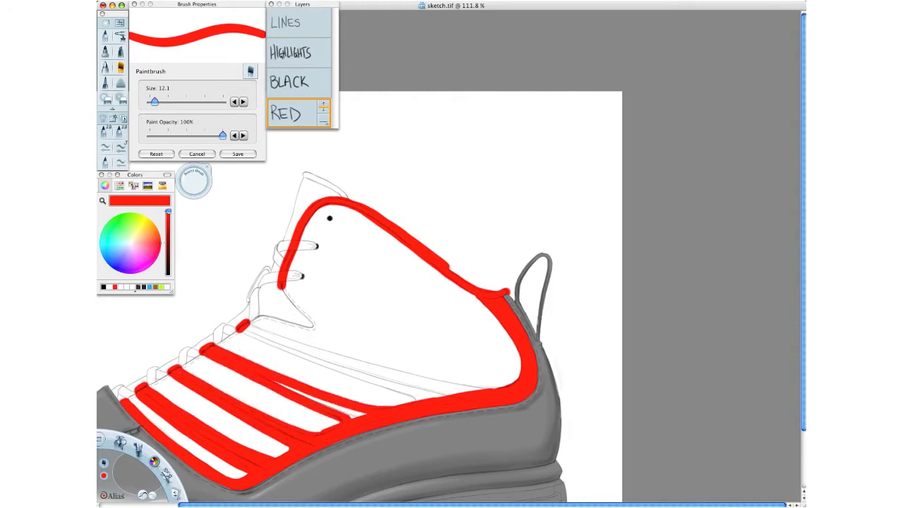
drag(277, 385, 361, 414)
drag(244, 328, 423, 397)
mouse_move(246, 326)
mouse_down()
mouse_move(497, 388)
mouse_move(299, 350)
mouse_move(450, 394)
mouse_up()
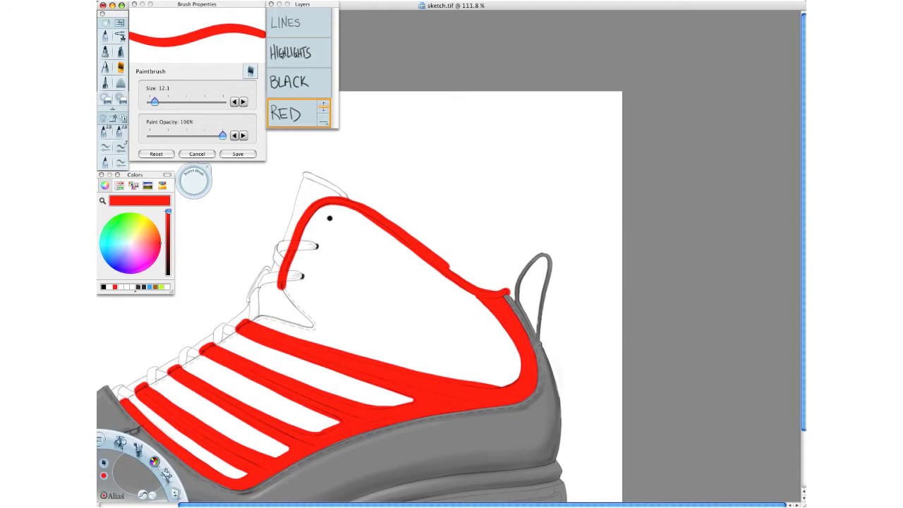
Step: Set up the Airbrush at size 7.1 with a dark red colour
key(space)
drag(339, 396, 567, 319)
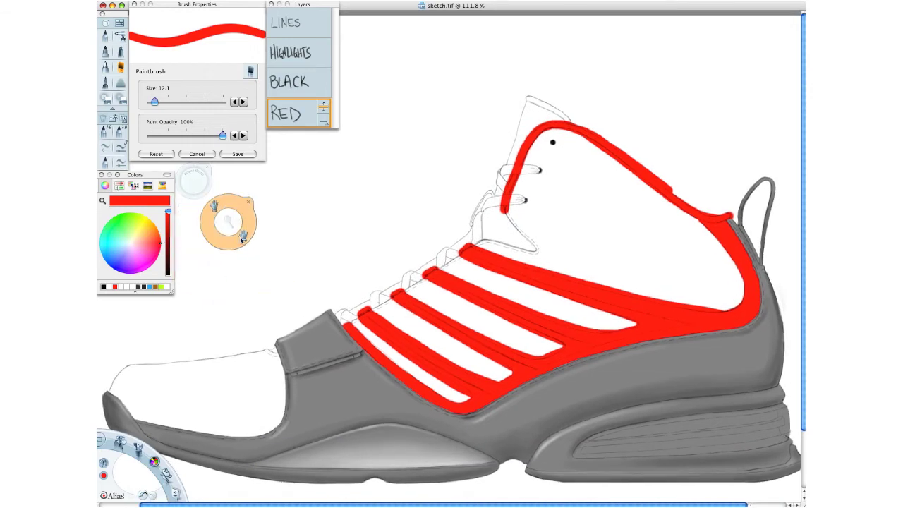
drag(243, 238, 203, 247)
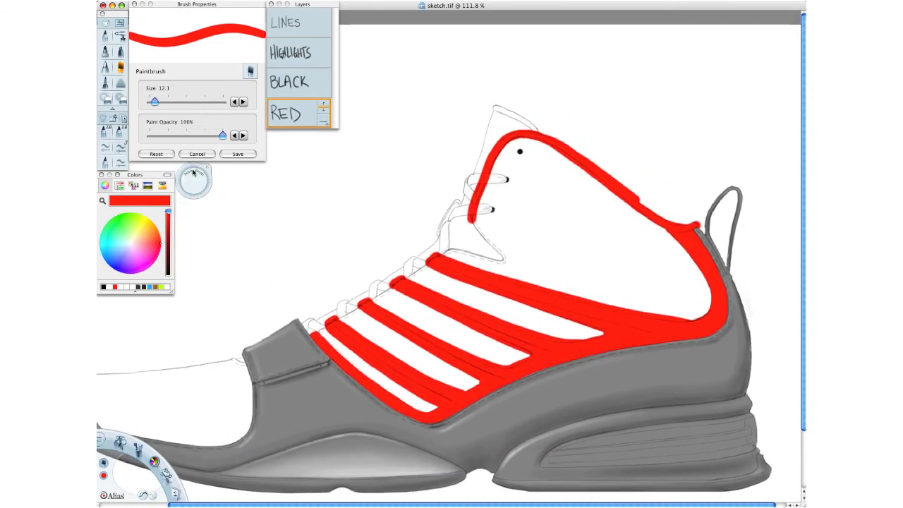
click(168, 244)
click(121, 36)
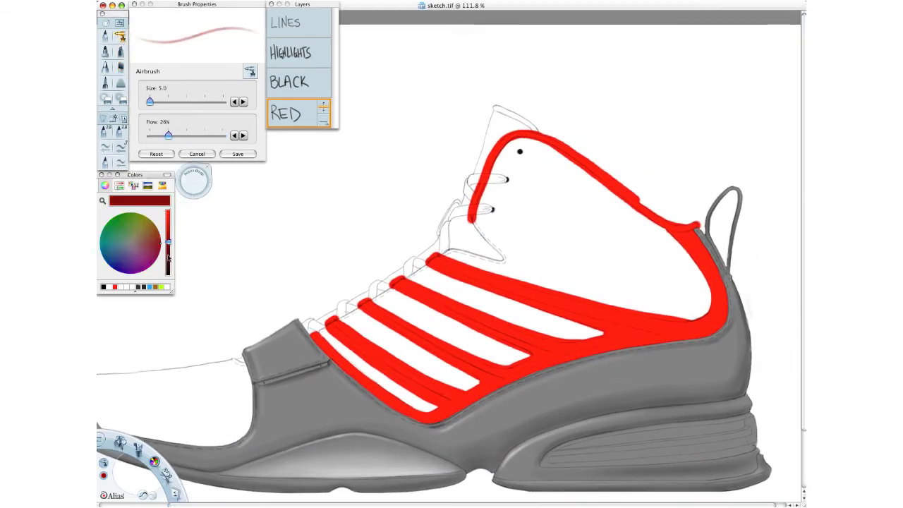
drag(196, 188, 214, 172)
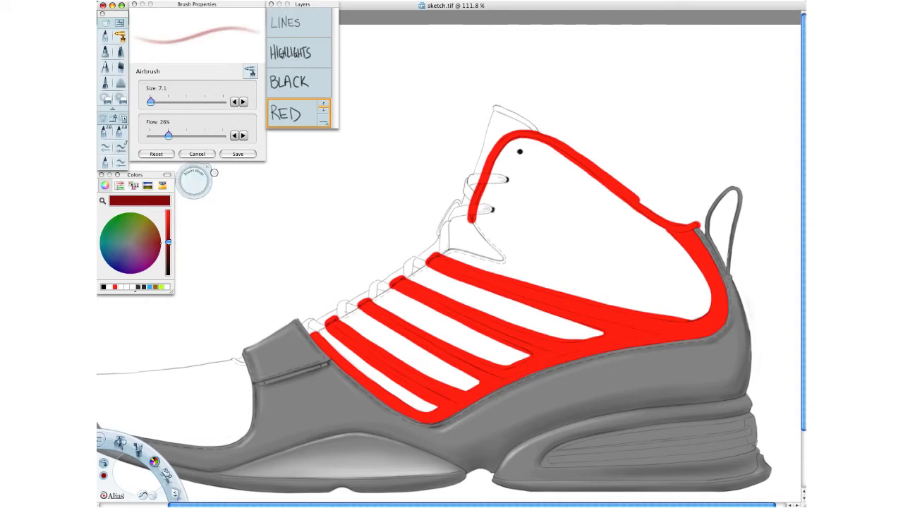
Step: Add a new layer above the RED layer and name it SHADOW in handwriting
click(290, 115)
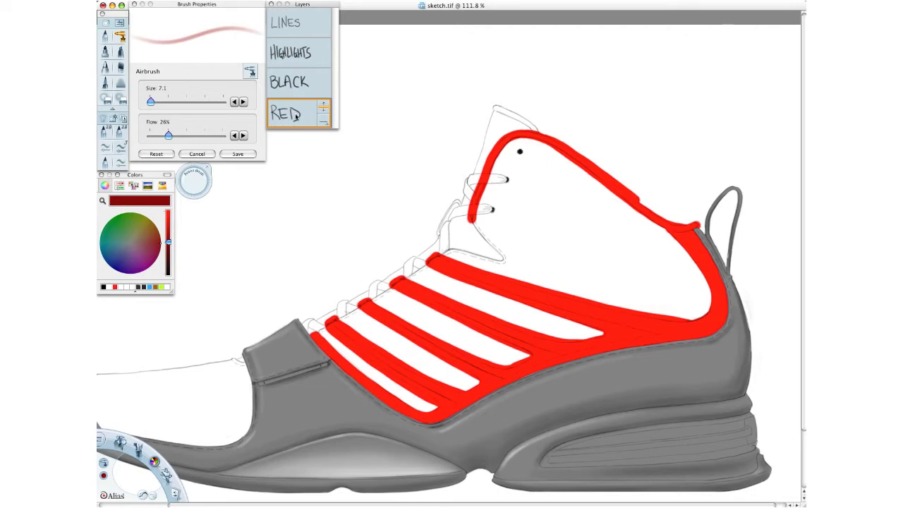
drag(300, 115, 303, 99)
double_click(306, 113)
click(383, 186)
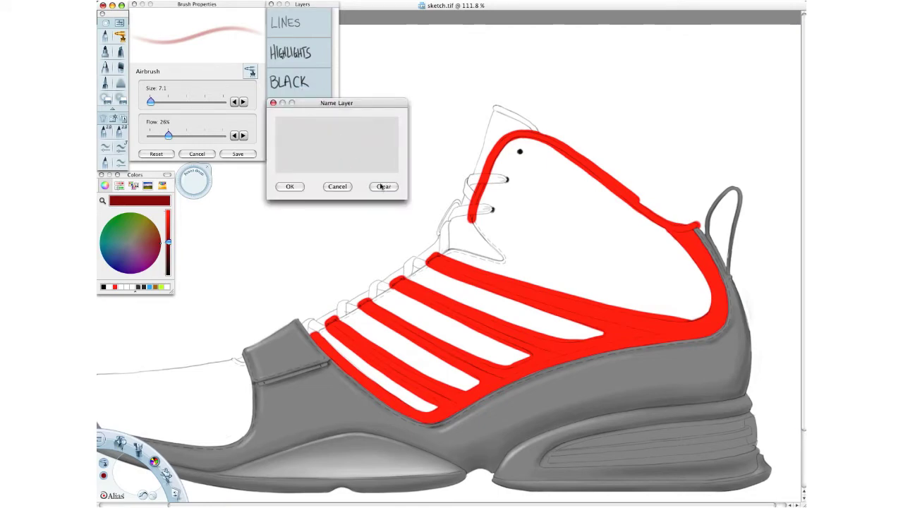
mouse_move(296, 138)
mouse_down()
mouse_move(316, 149)
mouse_move(319, 134)
mouse_move(328, 151)
mouse_move(357, 132)
mouse_up()
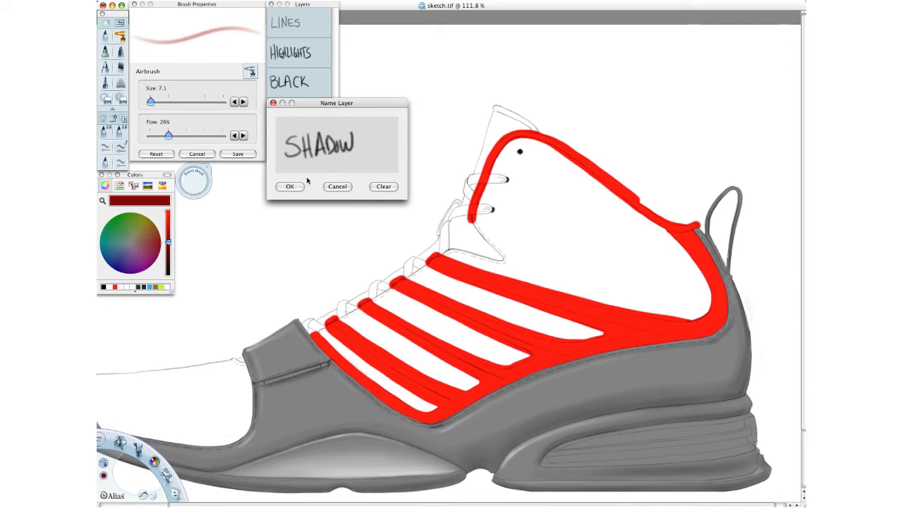
click(291, 186)
mouse_move(324, 105)
mouse_down()
mouse_move(327, 72)
mouse_move(323, 107)
mouse_up()
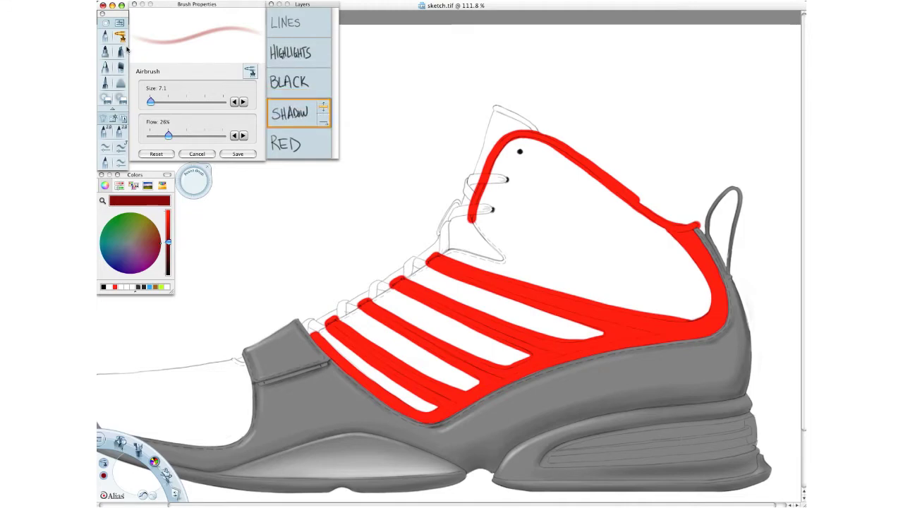
Step: Airbrush dark red shading along the side strips and lower red edge, using sizes 9.5, 14.3 and 6.5
drag(192, 179, 195, 181)
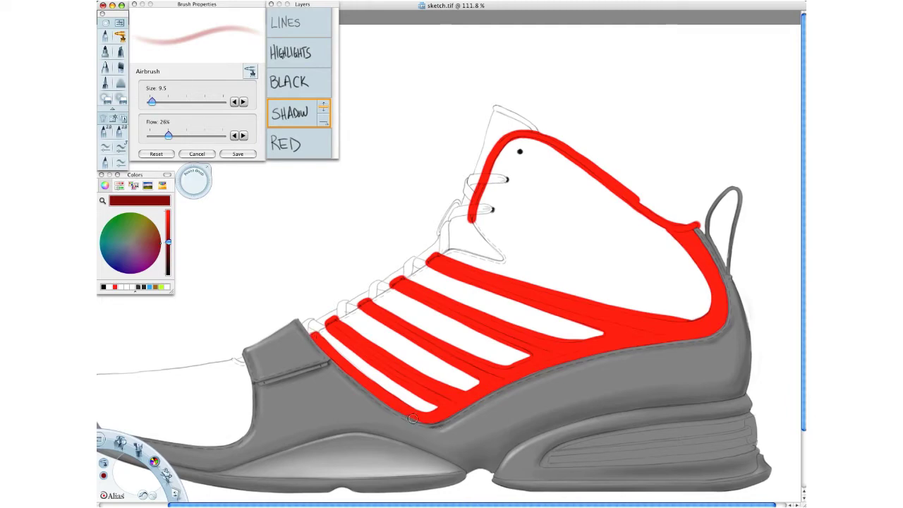
drag(193, 182, 200, 185)
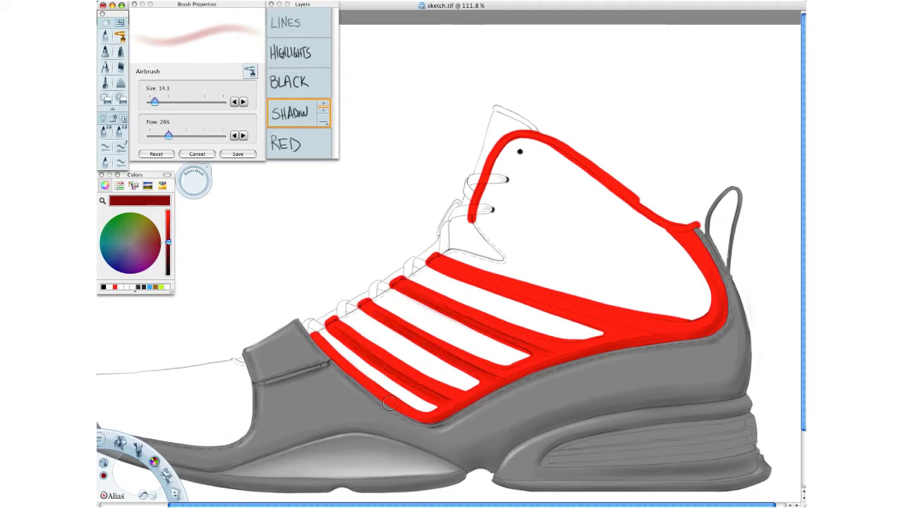
drag(194, 183, 189, 187)
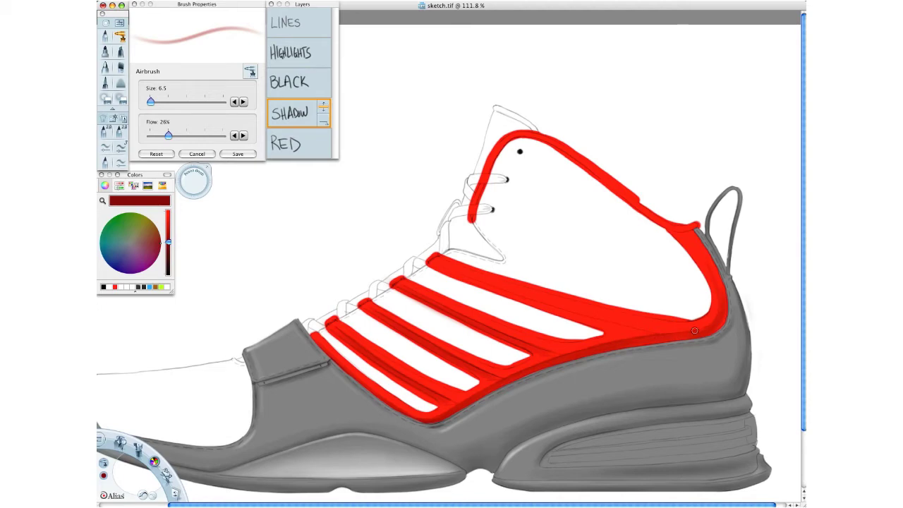
Step: Enlarge the Airbrush to size 19.6 and softly shade the lower edges of the upper side strips dark red
drag(197, 184, 207, 182)
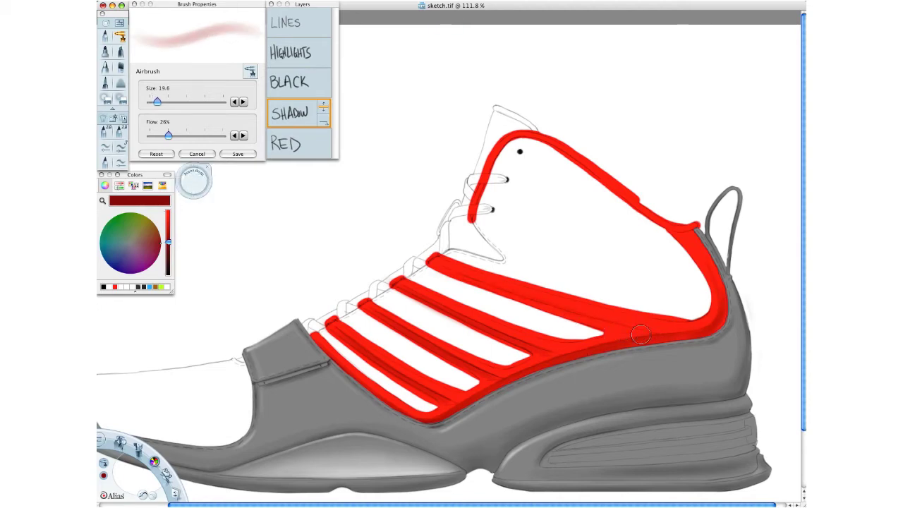
drag(633, 334, 460, 283)
mouse_move(601, 329)
mouse_down()
mouse_move(431, 272)
mouse_move(544, 315)
mouse_up()
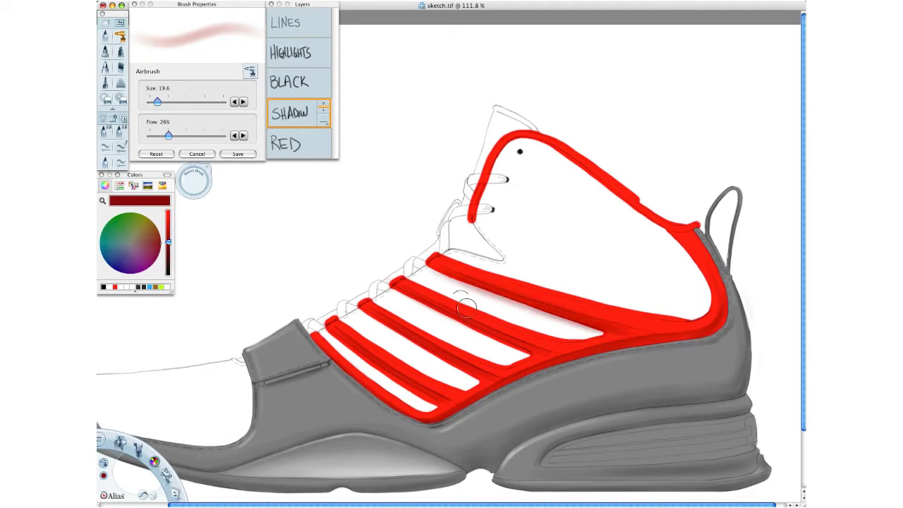
drag(534, 351, 406, 294)
mouse_move(475, 377)
mouse_down()
mouse_move(443, 362)
mouse_move(468, 370)
mouse_move(438, 401)
mouse_move(415, 360)
mouse_up()
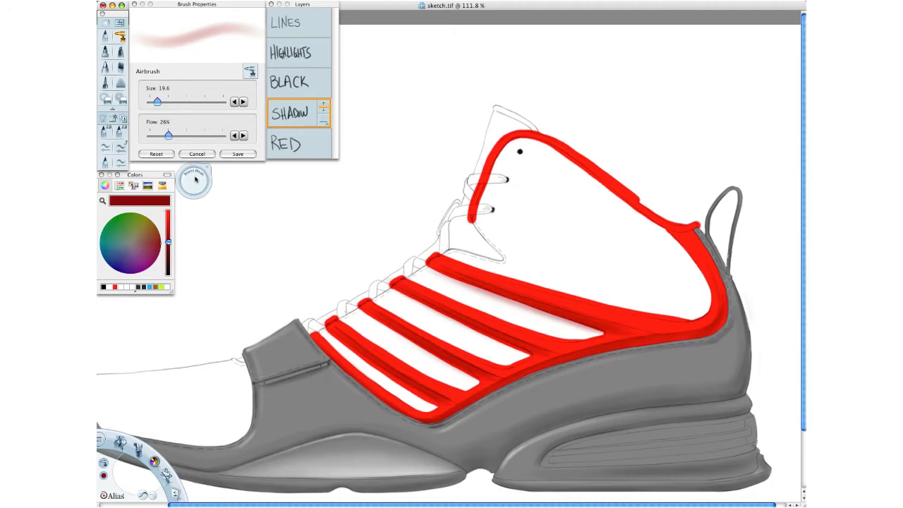
Step: Deepen the dark red shading at the strip junctions and along the lower front red edge with Airbrush sizes 6.4 and 11.8
mouse_move(194, 178)
mouse_down()
mouse_move(186, 178)
mouse_move(195, 183)
mouse_up()
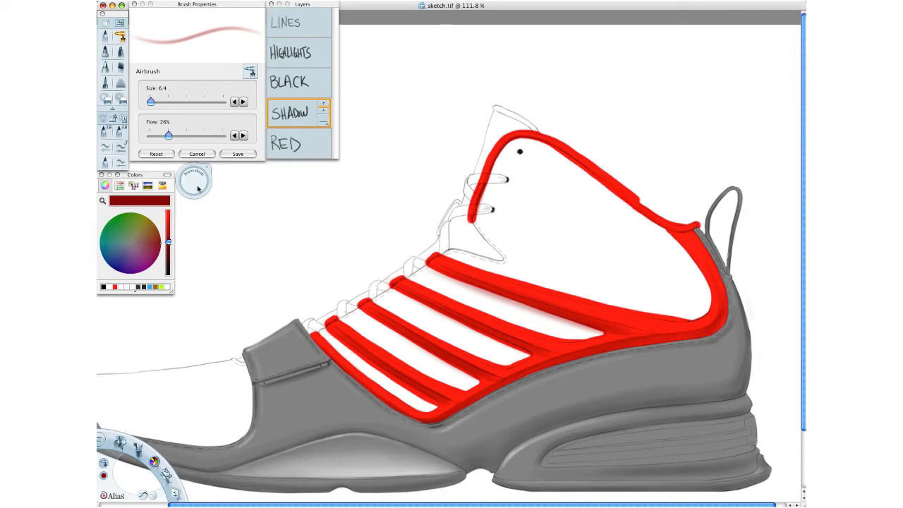
drag(196, 180, 218, 187)
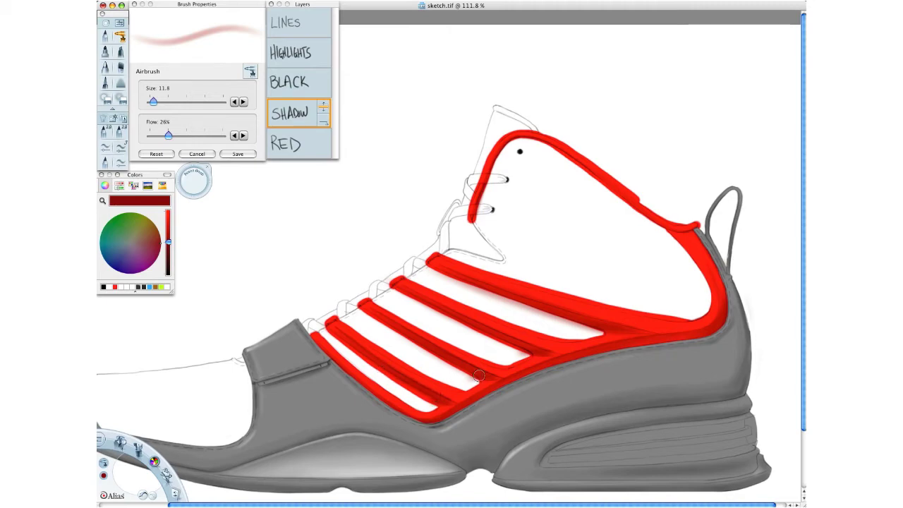
drag(479, 377, 436, 360)
drag(535, 354, 492, 339)
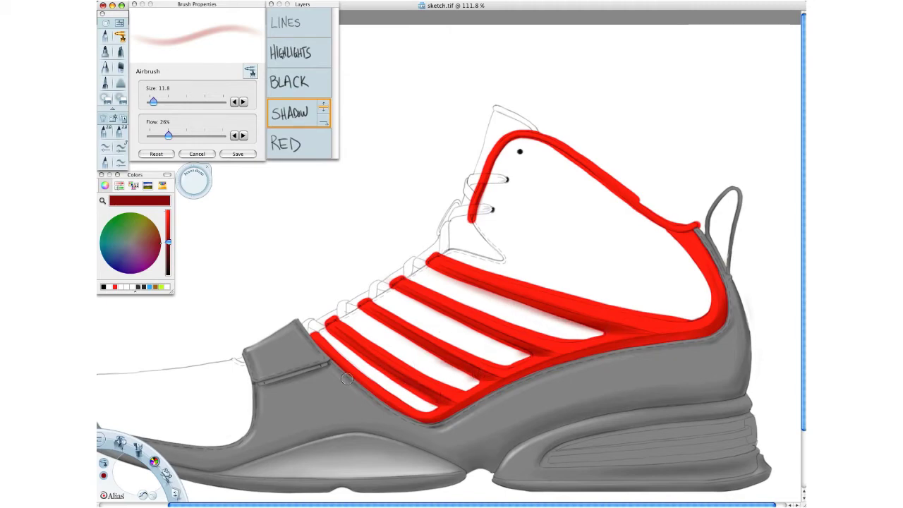
drag(346, 379, 405, 415)
mouse_move(370, 391)
mouse_down()
mouse_move(430, 422)
mouse_move(439, 415)
mouse_move(415, 418)
mouse_move(470, 407)
mouse_up()
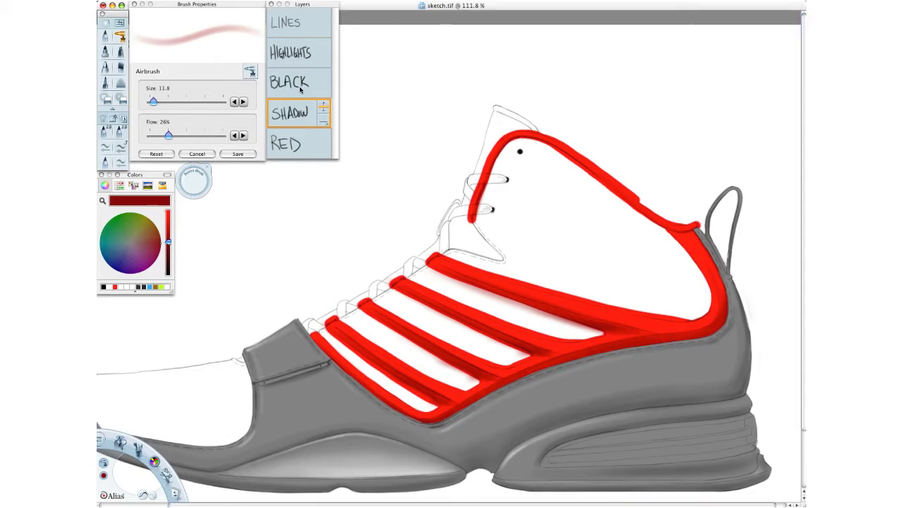
Step: Set the colour to white and clean up the SHADOW layer's shading with the Hard Eraser at sizes 5.8 and 7.4
click(288, 53)
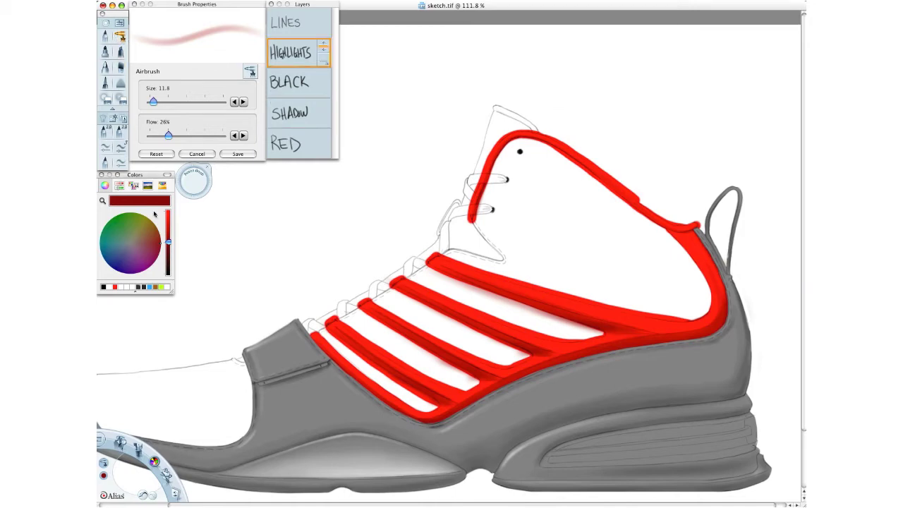
click(120, 287)
drag(196, 182, 195, 181)
click(297, 113)
key(e)
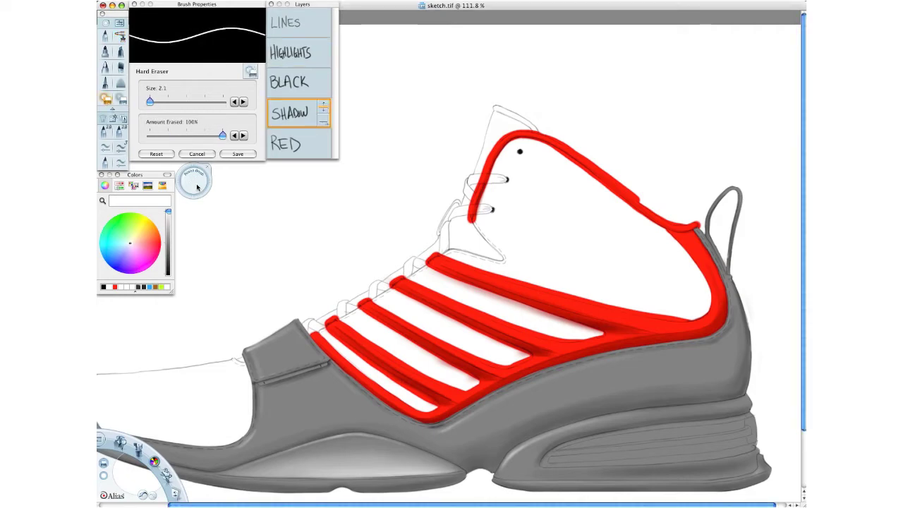
drag(198, 186, 240, 186)
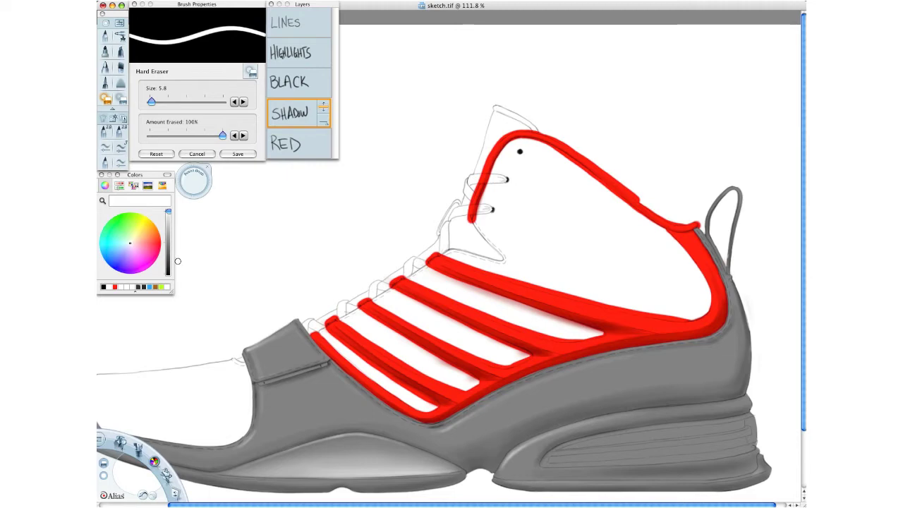
drag(193, 187, 191, 182)
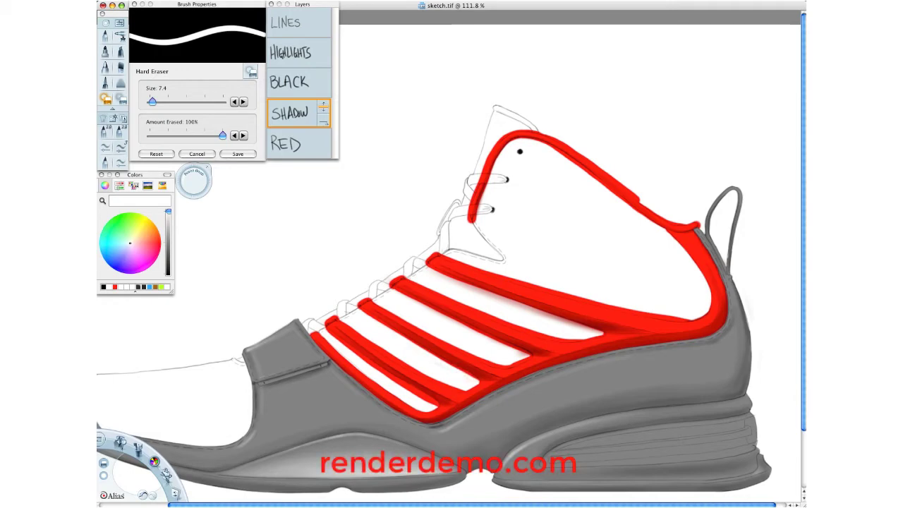
Step: Add a new layer above SHADOW and name it WHT in handwriting
click(300, 114)
click(302, 94)
double_click(302, 120)
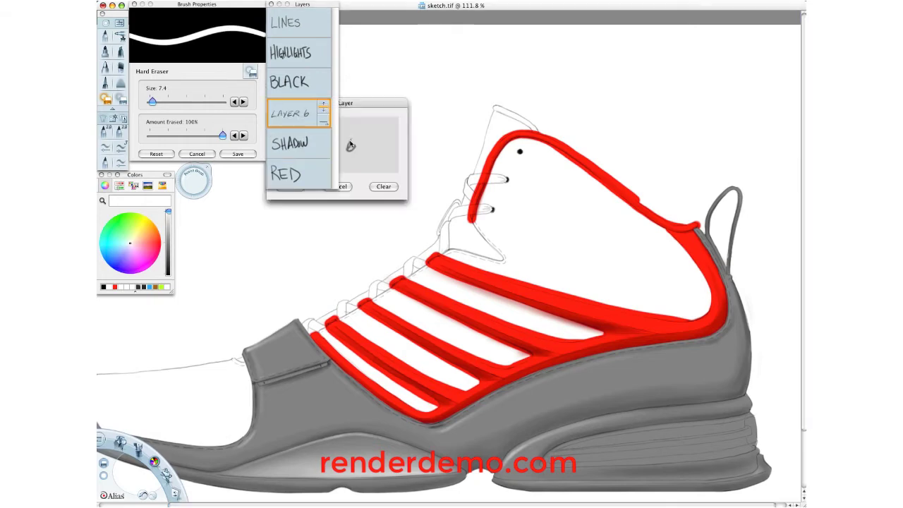
click(383, 186)
mouse_move(288, 139)
mouse_down()
mouse_move(294, 163)
mouse_move(310, 137)
mouse_move(321, 154)
mouse_move(339, 135)
mouse_up()
click(290, 186)
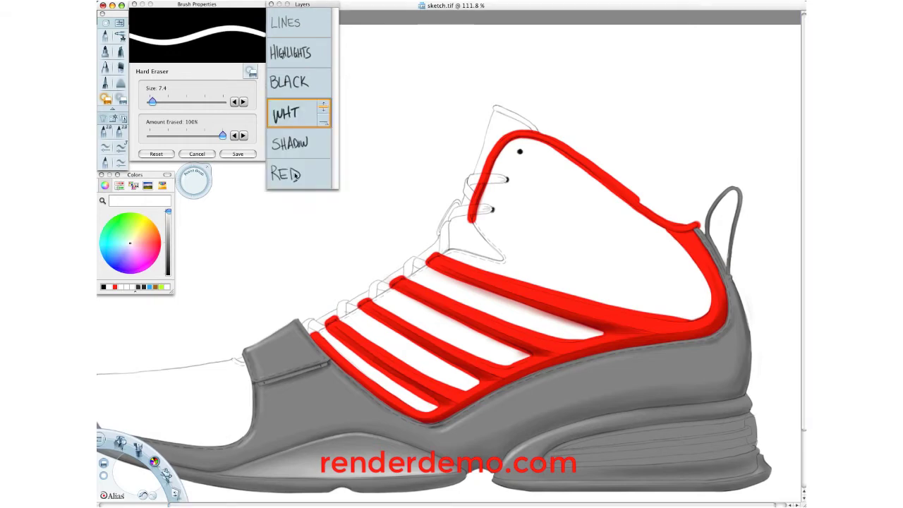
Step: Airbrush white highlights at size 11.8 and 61% flow along the second and third side strips from the forefoot
click(119, 35)
drag(192, 180, 192, 182)
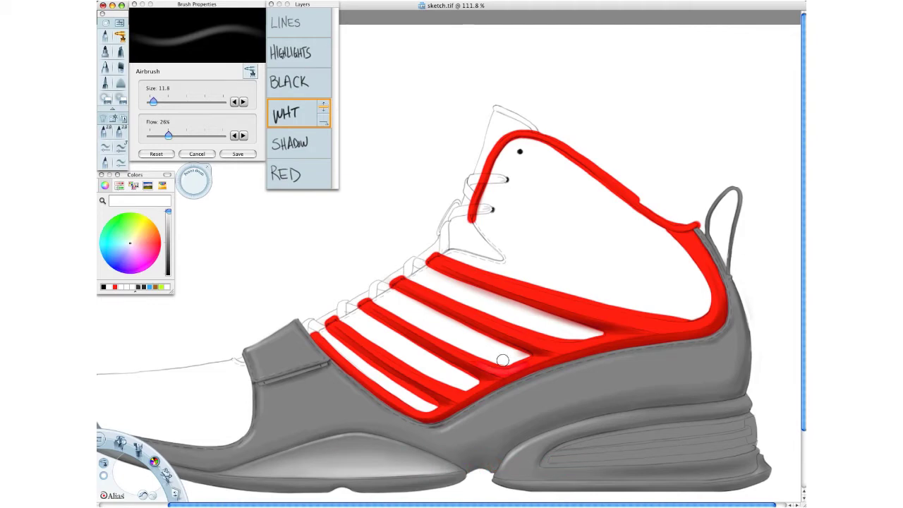
click(194, 135)
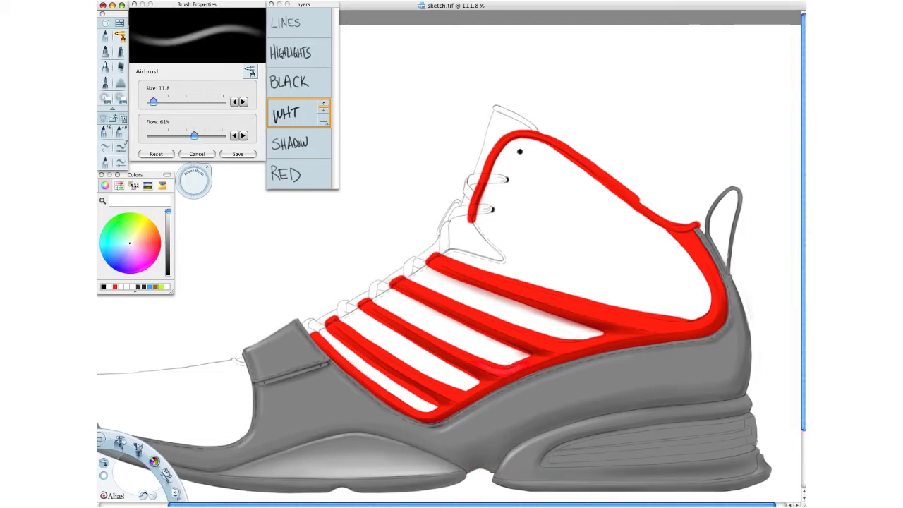
mouse_move(525, 365)
mouse_down()
mouse_move(499, 372)
mouse_move(516, 371)
mouse_move(464, 356)
mouse_move(487, 371)
mouse_move(419, 331)
mouse_up()
mouse_move(474, 396)
mouse_down()
mouse_move(452, 397)
mouse_move(384, 361)
mouse_up()
drag(459, 396, 392, 364)
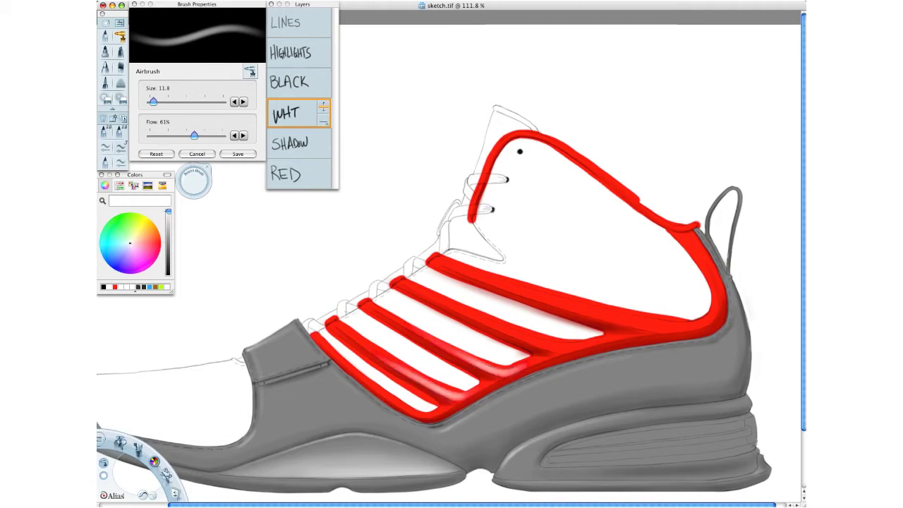
Step: Airbrush a white highlight along the red side strip closest to the forefoot strap, around its lower corner
drag(435, 412, 413, 414)
mouse_move(437, 411)
mouse_down()
mouse_move(421, 417)
mouse_move(400, 402)
mouse_up()
mouse_move(438, 412)
mouse_down()
mouse_move(429, 417)
mouse_move(364, 376)
mouse_up()
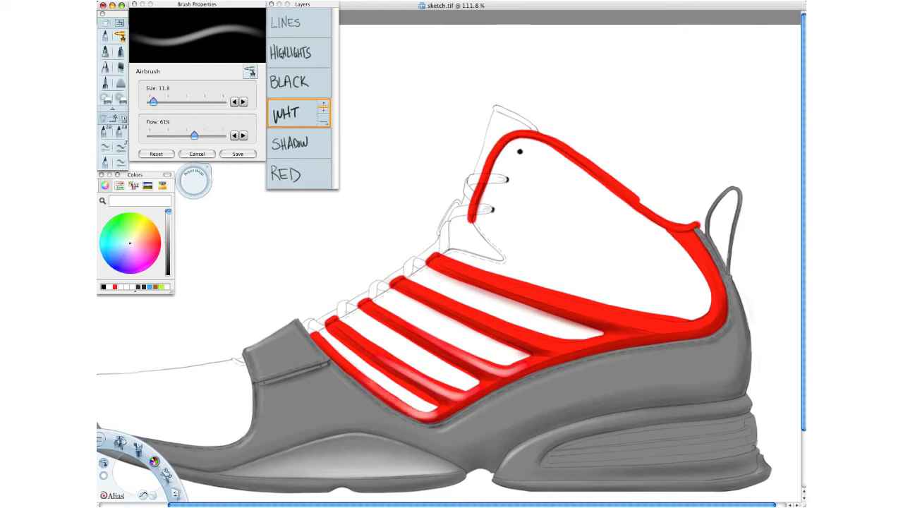
drag(433, 415, 399, 405)
Step: Highlight the fourth side strip and strengthen the lower strips' white highlights with the Airbrush at size 15.8
drag(576, 345, 546, 351)
drag(197, 195, 200, 191)
mouse_move(583, 345)
mouse_down()
mouse_move(542, 345)
mouse_move(466, 309)
mouse_up()
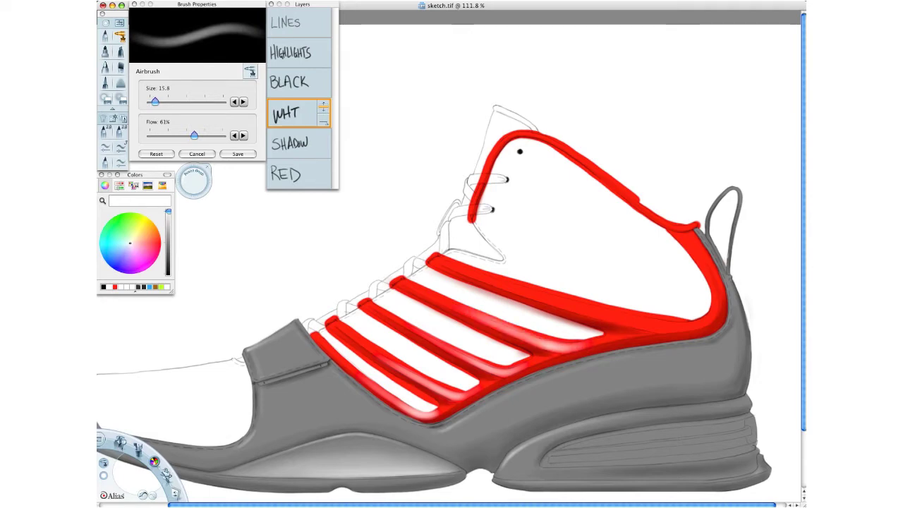
mouse_move(589, 344)
mouse_down()
mouse_move(527, 336)
mouse_move(490, 366)
mouse_move(466, 356)
mouse_up()
mouse_move(473, 393)
mouse_down()
mouse_move(442, 395)
mouse_move(379, 366)
mouse_up()
drag(430, 419, 356, 370)
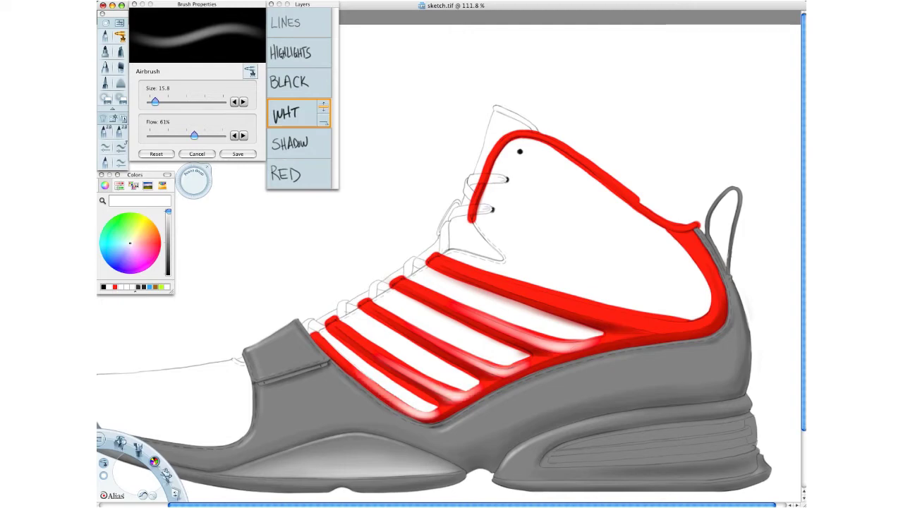
Step: Airbrush white highlights along the topmost side strip and up the inner edge of the red heel band
drag(699, 329, 526, 293)
drag(682, 327, 526, 291)
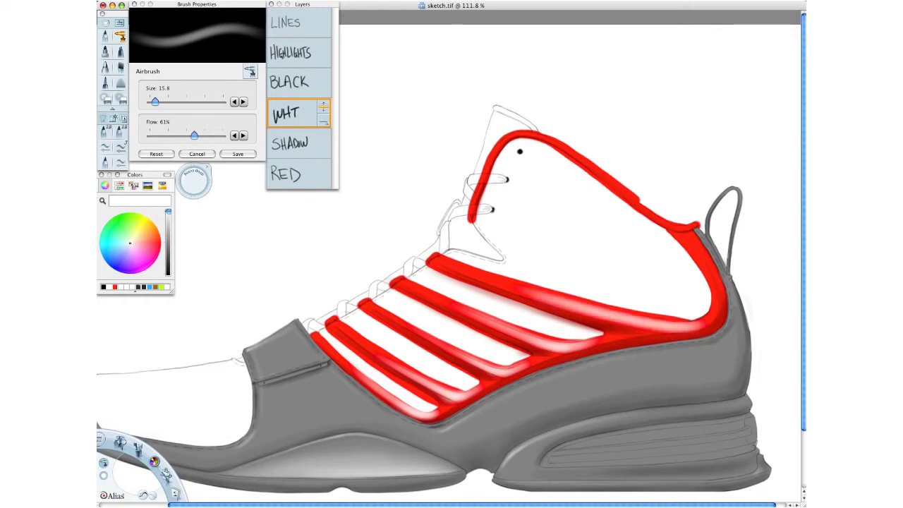
mouse_move(683, 327)
mouse_down()
mouse_move(708, 318)
mouse_move(712, 298)
mouse_move(711, 316)
mouse_move(710, 277)
mouse_move(713, 312)
mouse_up()
mouse_move(714, 277)
mouse_down()
mouse_move(710, 323)
mouse_move(692, 250)
mouse_up()
Step: Reduce the Airbrush to size 5.0 and paint a thin white highlight along the ankle panel's front edge and collar border
drag(192, 177, 171, 177)
mouse_move(500, 144)
mouse_down()
mouse_move(484, 175)
mouse_move(510, 135)
mouse_move(473, 209)
mouse_move(506, 138)
mouse_up()
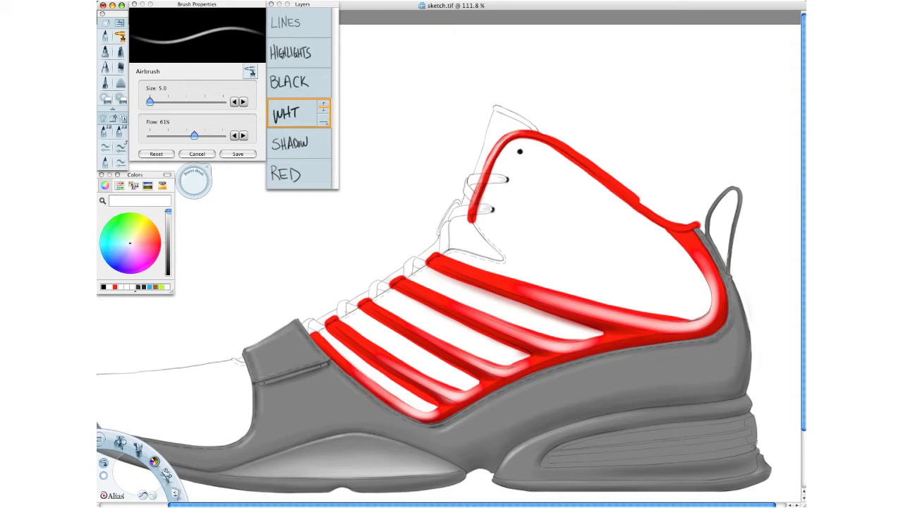
mouse_move(521, 133)
mouse_down()
mouse_move(574, 155)
mouse_move(686, 228)
mouse_up()
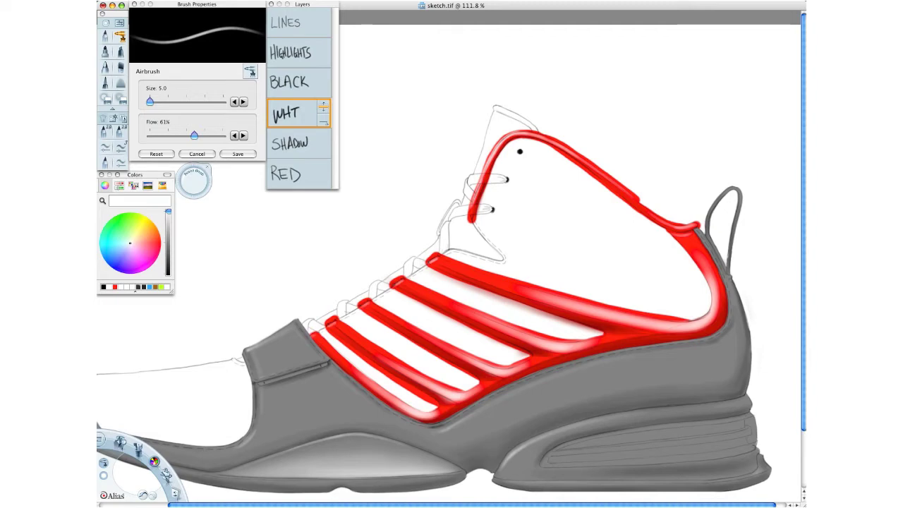
Step: Add fine white highlights along the lower red edge and the creases of the side strips
drag(379, 390, 410, 411)
mouse_move(432, 417)
mouse_down()
mouse_move(535, 363)
mouse_move(665, 333)
mouse_up()
mouse_move(586, 315)
mouse_down()
mouse_move(656, 330)
mouse_move(641, 326)
mouse_up()
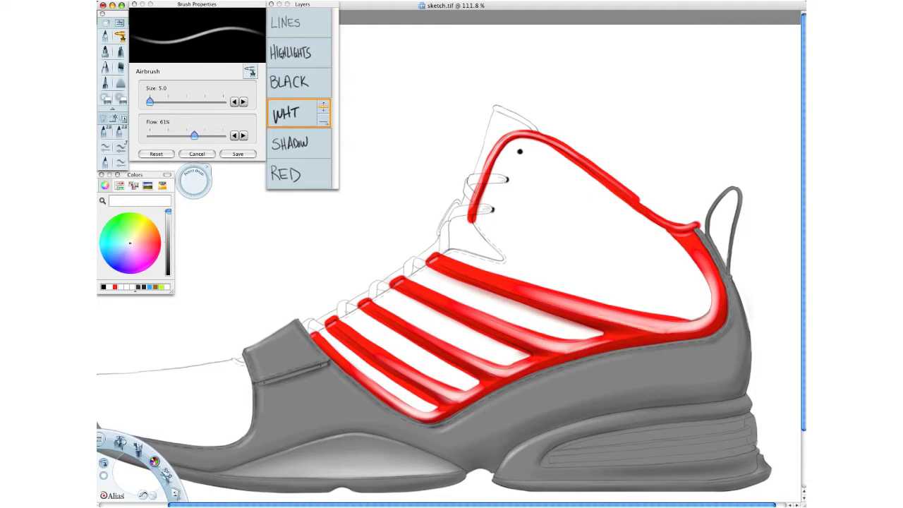
mouse_move(504, 336)
mouse_down()
mouse_move(565, 349)
mouse_move(557, 351)
mouse_up()
drag(440, 349, 502, 375)
mouse_move(430, 400)
mouse_down()
mouse_move(459, 390)
mouse_move(449, 400)
mouse_up()
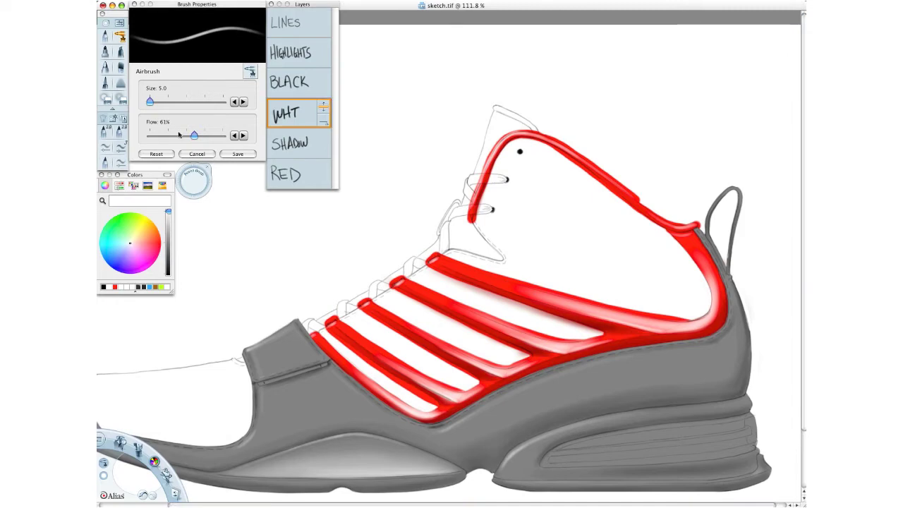
Step: Set up the Hard Eraser at size 7.4 and merge the WHT and SHADOW layers into the RED layer
key(e)
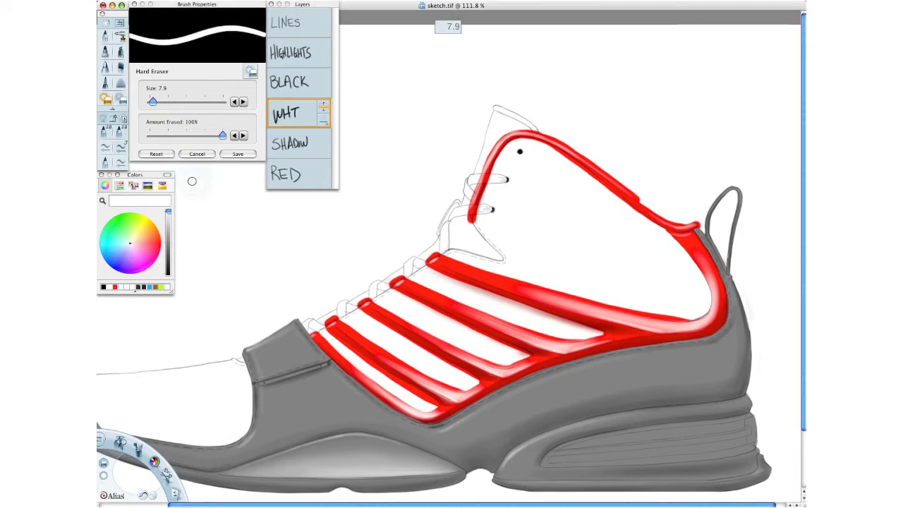
drag(192, 181, 191, 181)
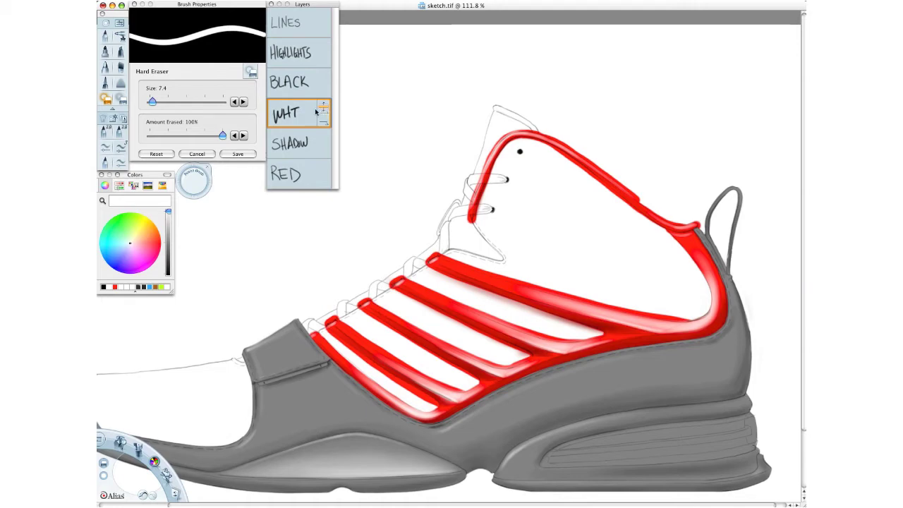
drag(315, 111, 305, 130)
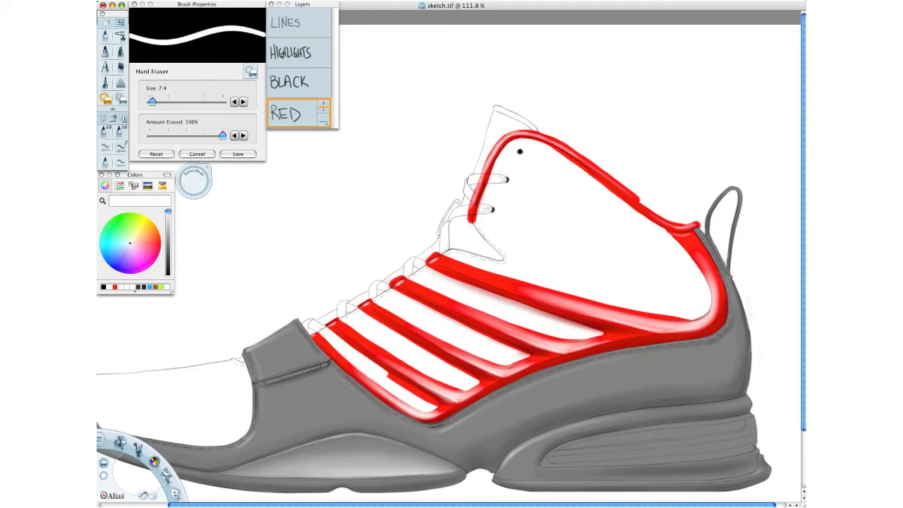
Step: Erase the stray red and soft edges from the white gaps between the lower side strips
drag(383, 373, 420, 394)
drag(339, 319, 404, 361)
drag(360, 333, 424, 373)
drag(378, 346, 449, 383)
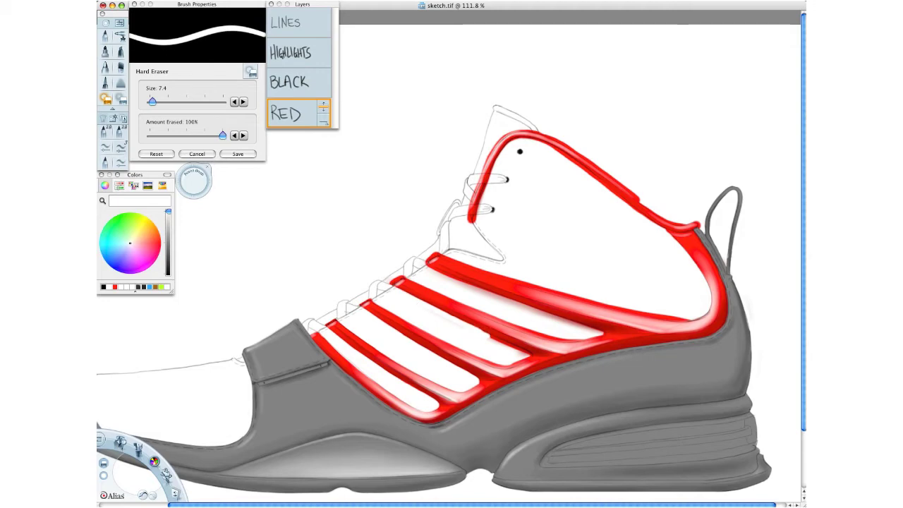
drag(504, 343, 519, 348)
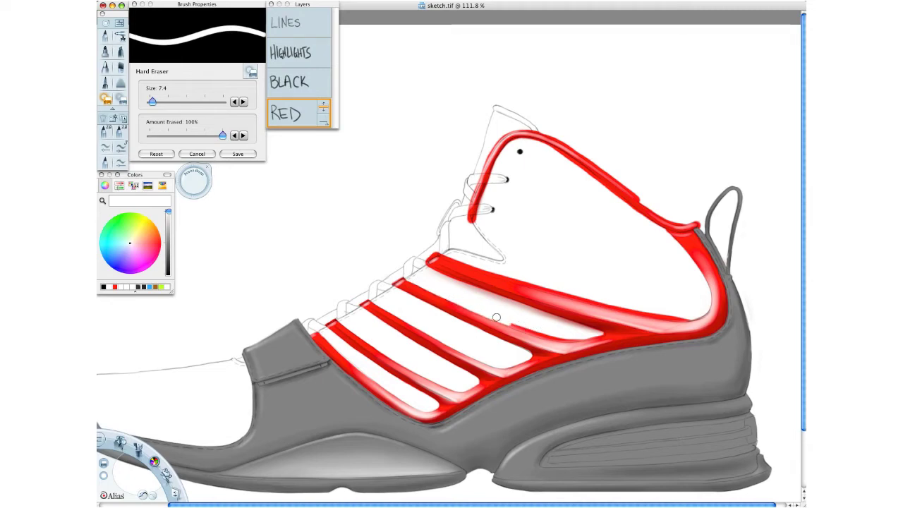
Step: Clean up the gap below the topmost side strip and trim that strip's upper edge with the Hard Eraser
drag(505, 322, 584, 338)
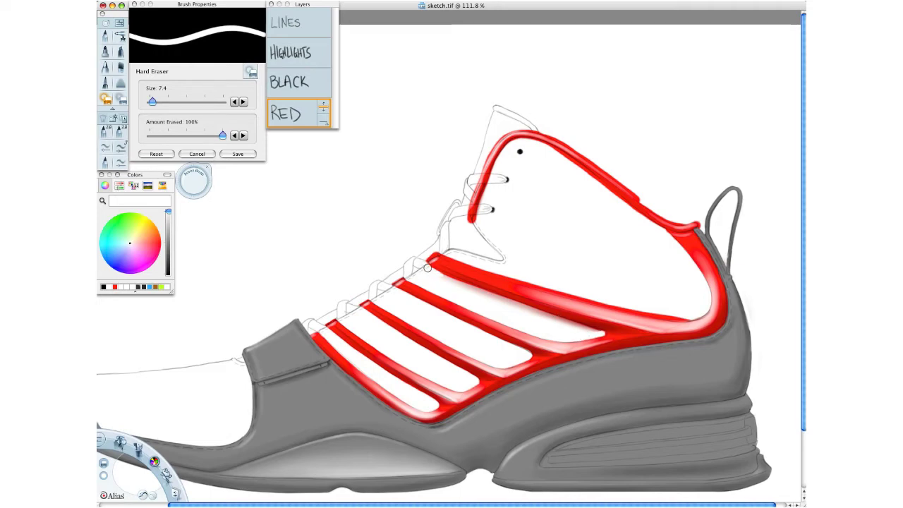
drag(429, 268, 599, 331)
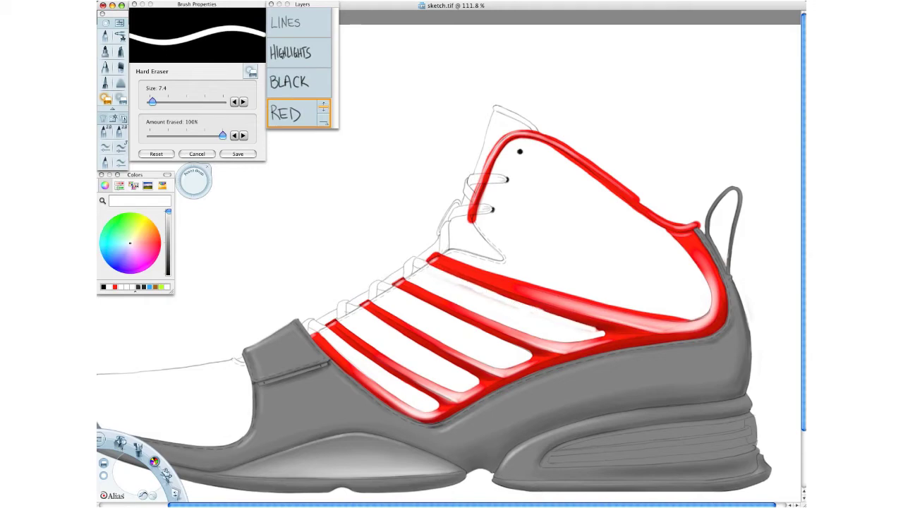
drag(451, 285, 503, 302)
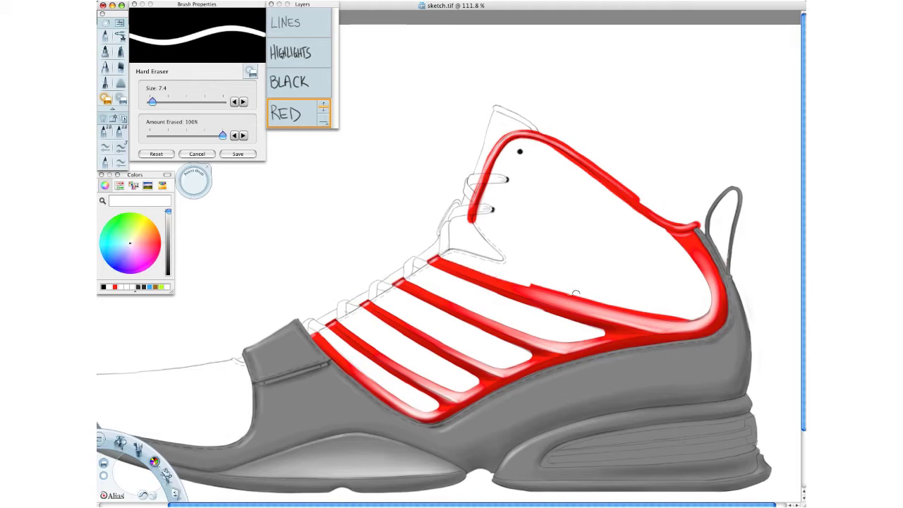
drag(513, 280, 682, 319)
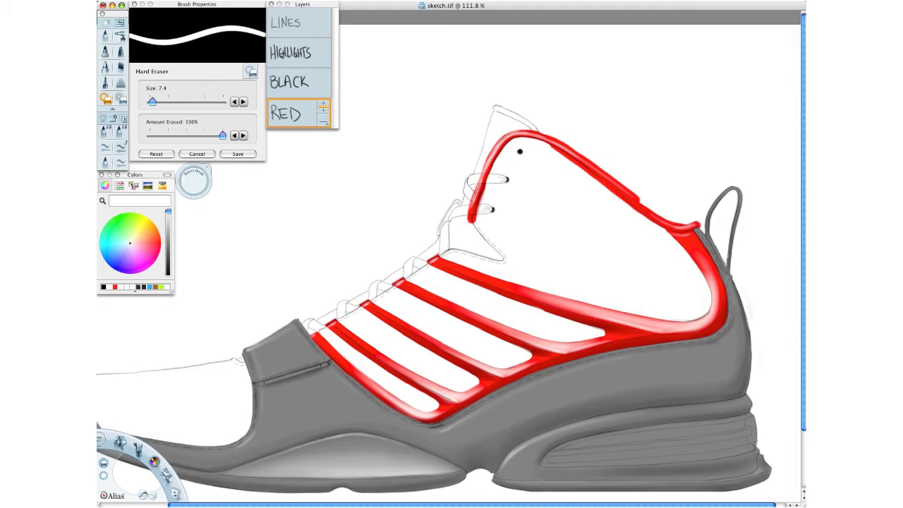
Step: Erase the red overlapping the upper laces and trim both edges of the red collar border into a thin, even line
drag(492, 177, 474, 216)
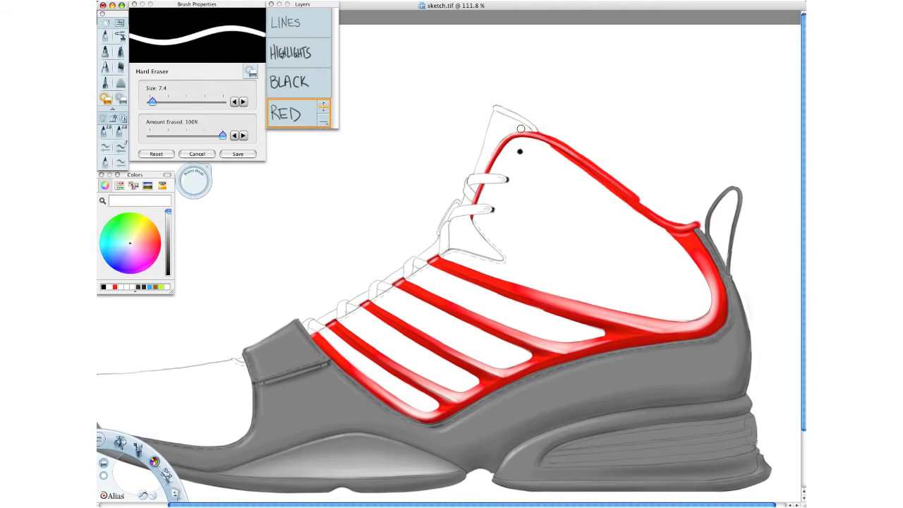
mouse_move(526, 127)
mouse_down()
mouse_move(612, 173)
mouse_move(607, 168)
mouse_up()
mouse_move(557, 138)
mouse_down()
mouse_move(657, 210)
mouse_move(700, 226)
mouse_up()
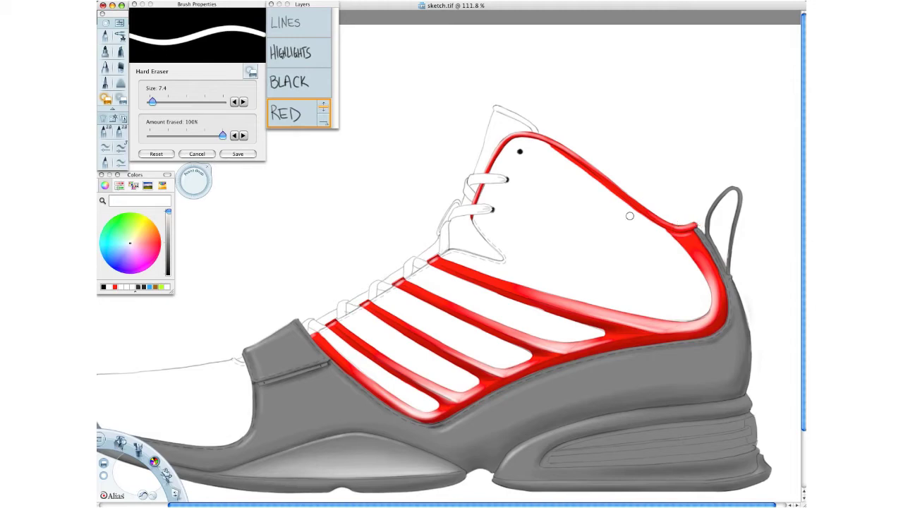
drag(549, 149, 648, 218)
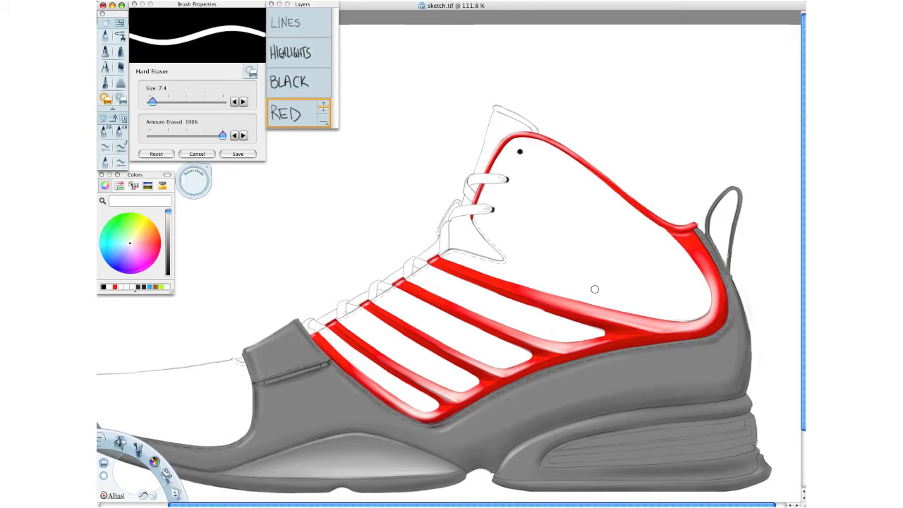
Step: Add a new layer beneath RED and hand-letter its name as WHITE
key(space)
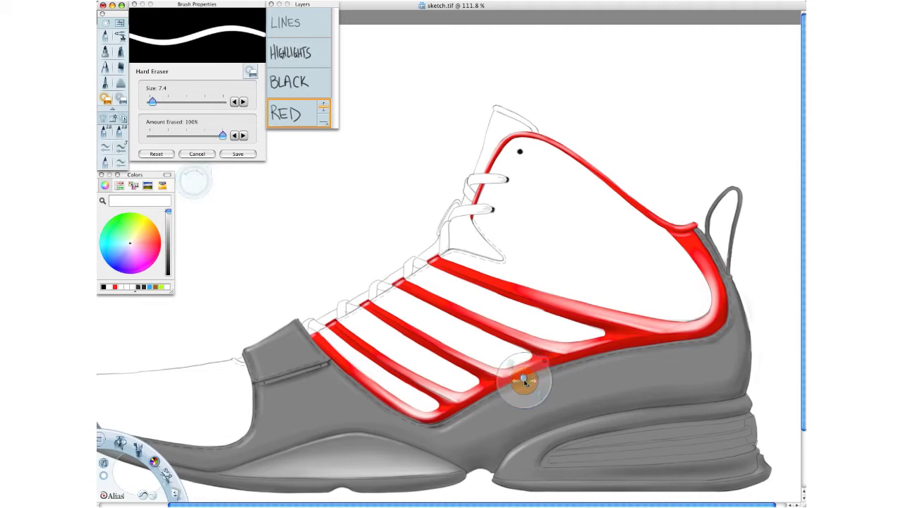
drag(524, 381, 497, 357)
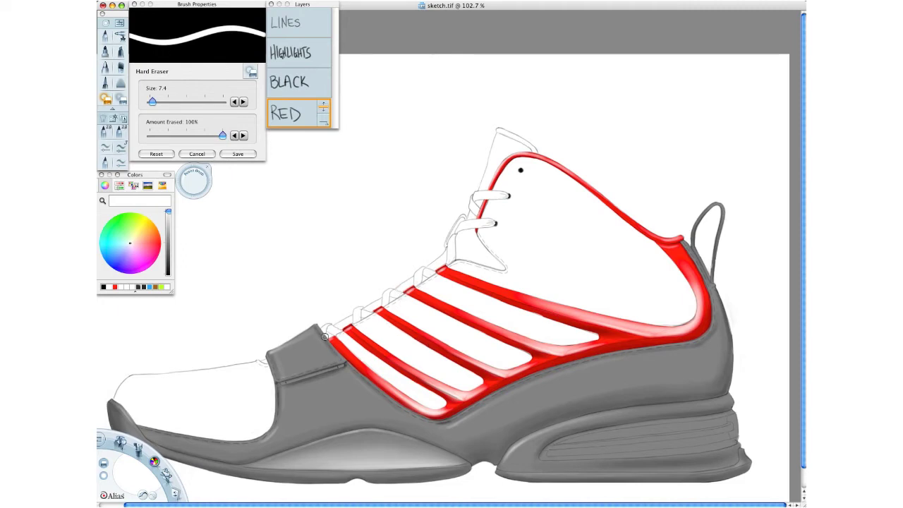
key(space)
mouse_move(534, 401)
mouse_down()
mouse_move(537, 414)
mouse_move(567, 366)
mouse_up()
key(space)
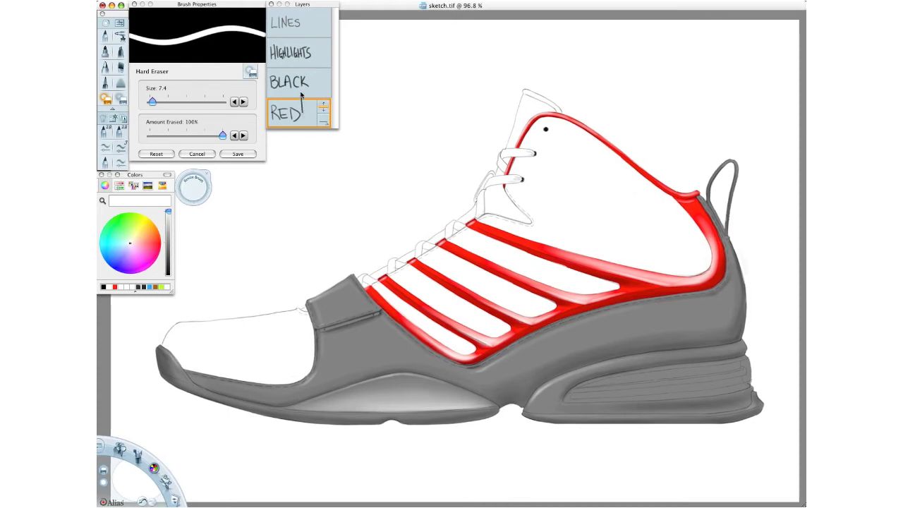
drag(303, 113, 302, 94)
double_click(305, 115)
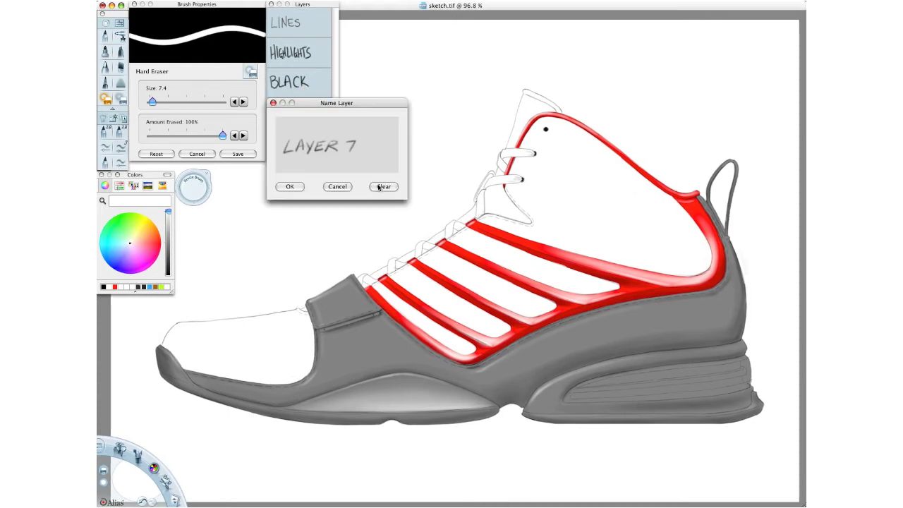
click(378, 187)
mouse_move(285, 137)
mouse_down()
mouse_move(302, 138)
mouse_move(307, 157)
mouse_move(316, 146)
mouse_up()
drag(325, 134, 331, 156)
mouse_move(326, 139)
mouse_down()
mouse_move(339, 136)
mouse_move(340, 153)
mouse_up()
mouse_move(340, 152)
mouse_down()
mouse_move(350, 152)
mouse_move(348, 144)
mouse_up()
mouse_move(350, 133)
mouse_down()
mouse_move(339, 131)
mouse_move(323, 155)
mouse_up()
click(301, 188)
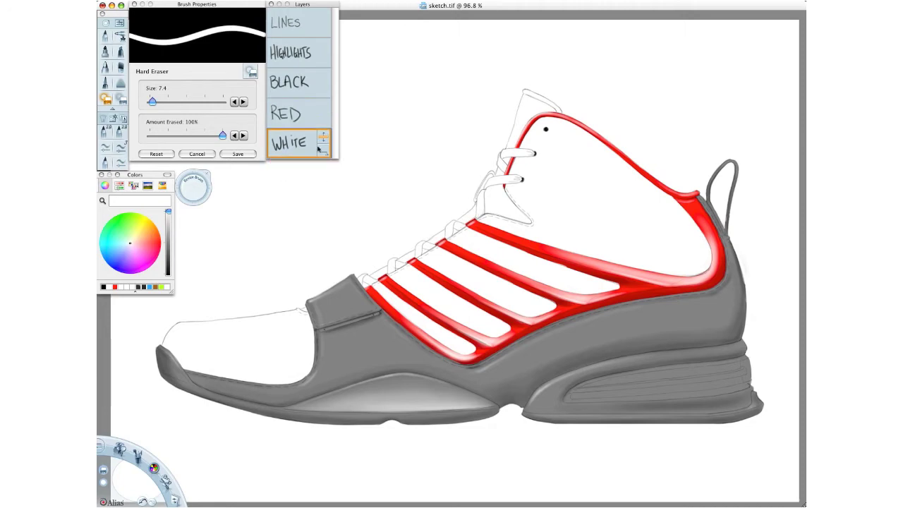
Step: Set up the Airbrush at size 43.9 with a light grey for shading the shoe's white areas
click(169, 244)
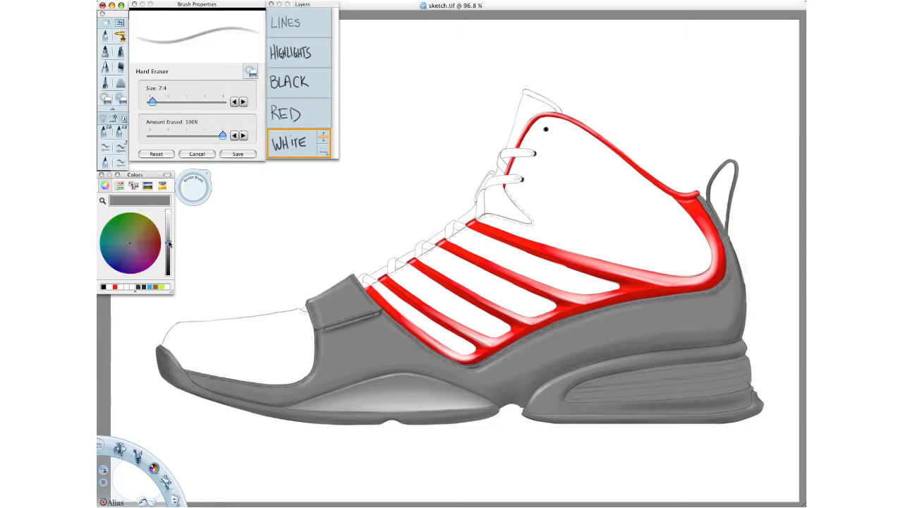
click(168, 135)
click(119, 36)
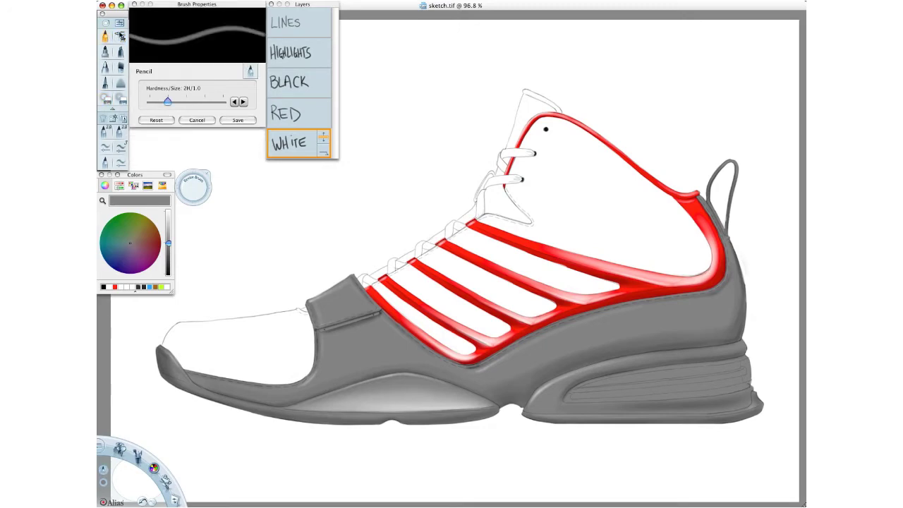
mouse_move(190, 182)
mouse_down()
mouse_move(203, 185)
mouse_move(195, 184)
mouse_move(199, 197)
mouse_up()
click(168, 229)
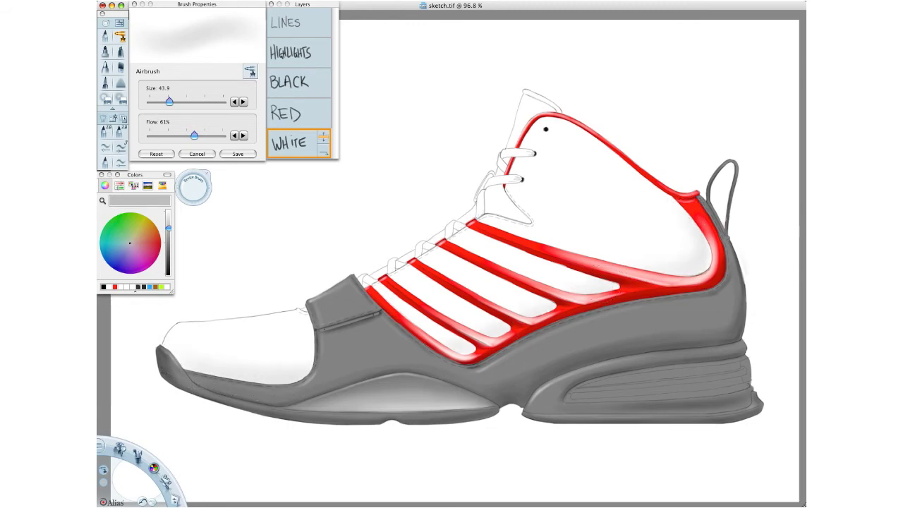
Step: Airbrush grey shading onto the toe box and strip gaps at size 61.5, and around the toe tip at size 32.3
drag(197, 191, 209, 188)
click(272, 266)
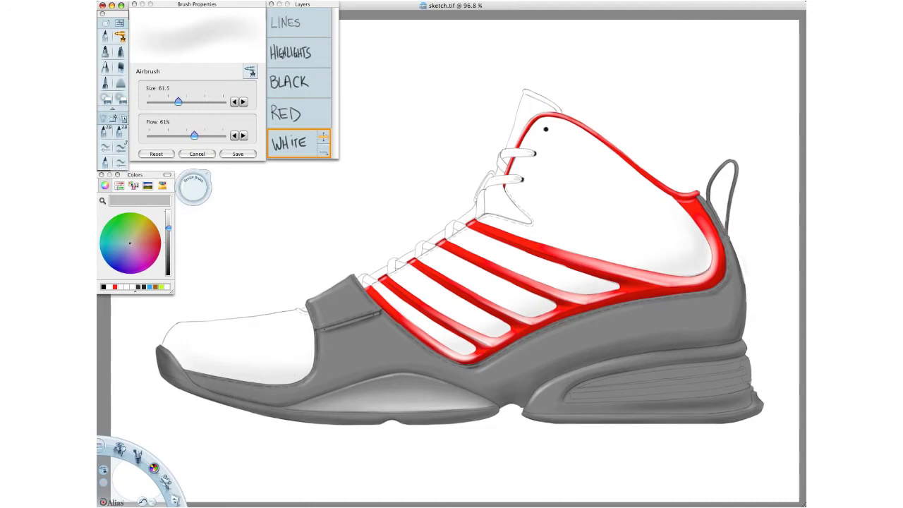
drag(467, 313, 497, 327)
drag(557, 295, 545, 322)
drag(428, 328, 457, 343)
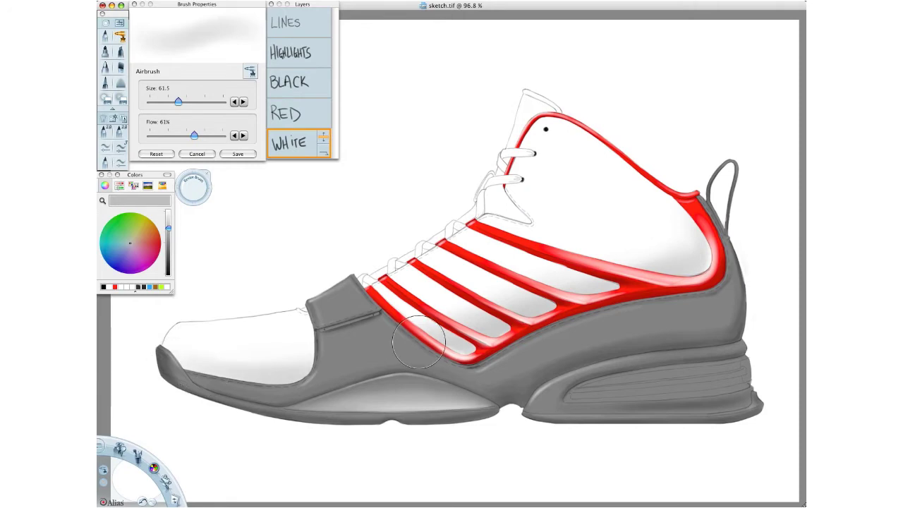
drag(193, 186, 185, 187)
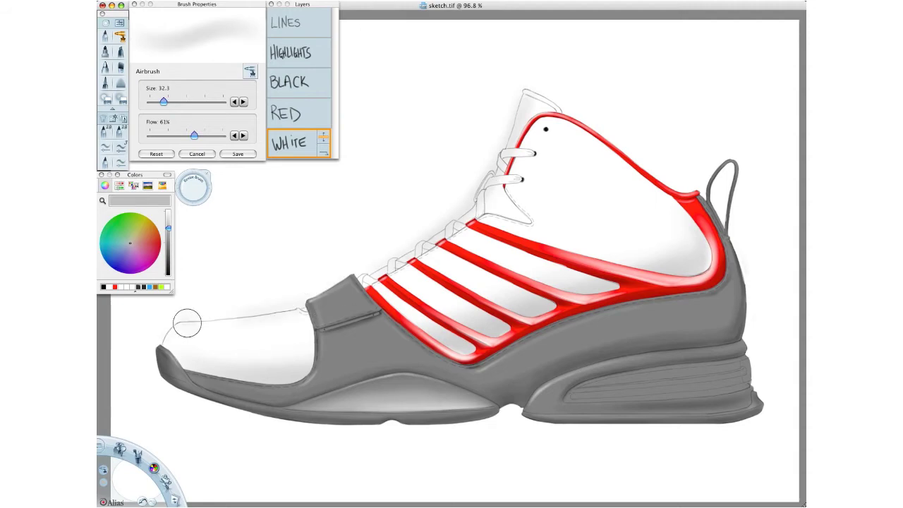
drag(174, 324, 168, 340)
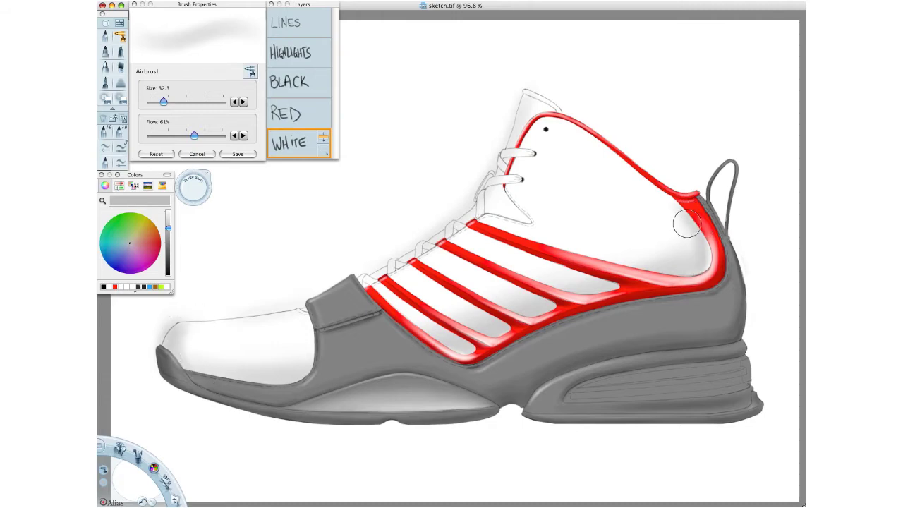
Step: Airbrush a curved grey shadow across the ankle panel at size 39.8 and shade the pointed flap below the laces at size 20.7
drag(197, 188, 201, 188)
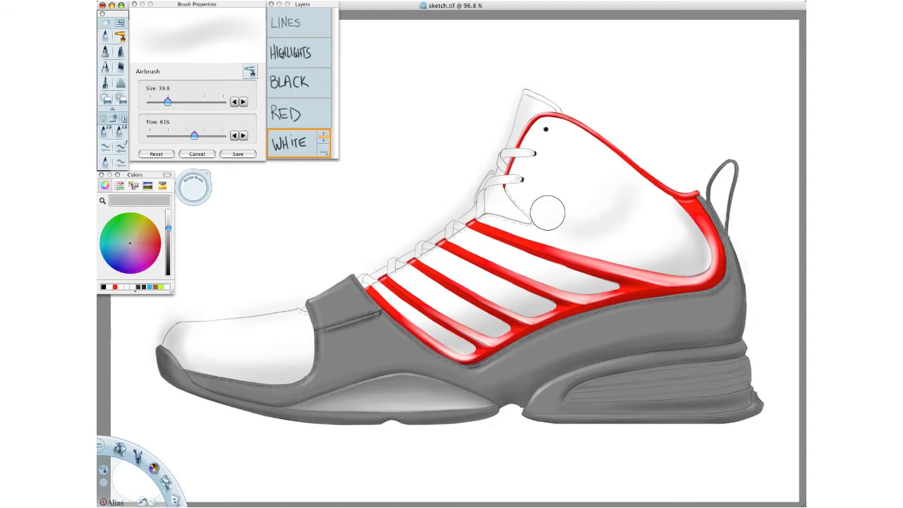
drag(547, 213, 626, 178)
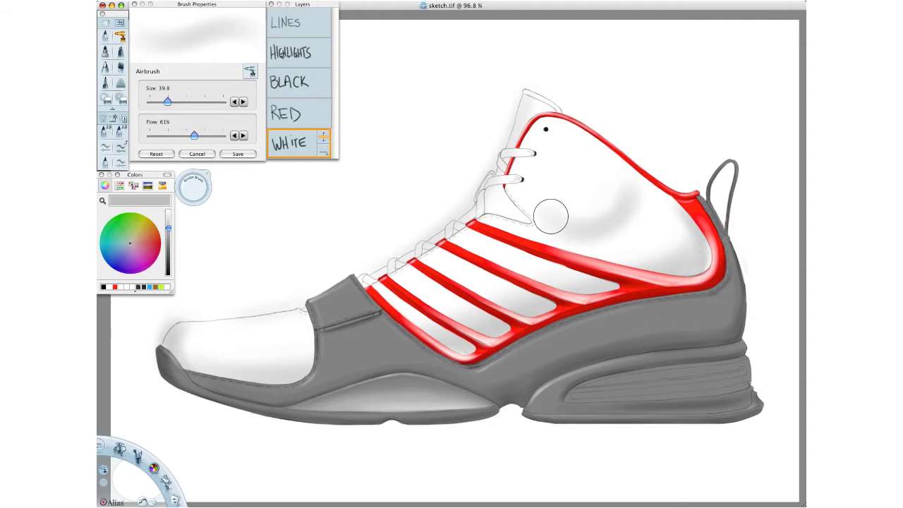
mouse_move(550, 216)
mouse_down()
mouse_move(641, 183)
mouse_move(614, 212)
mouse_move(563, 224)
mouse_move(550, 195)
mouse_move(635, 196)
mouse_up()
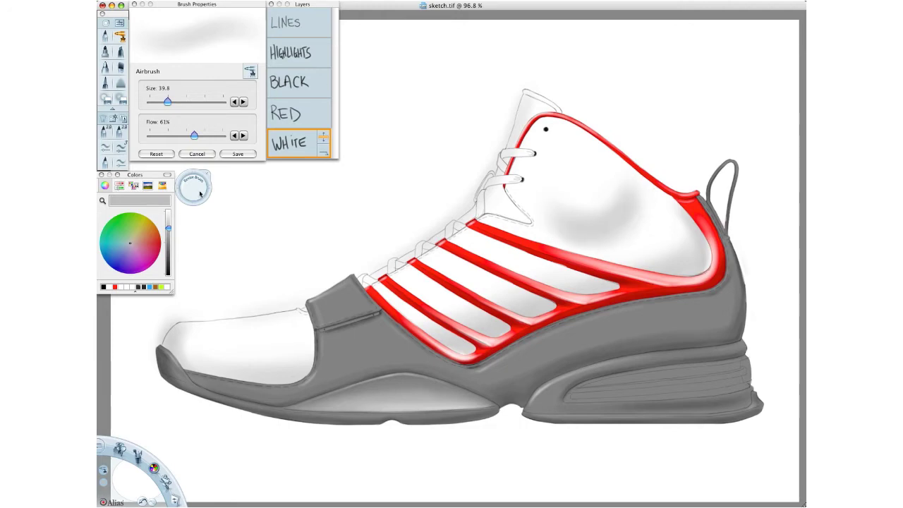
drag(200, 194, 185, 195)
mouse_move(505, 213)
mouse_down()
mouse_move(524, 213)
mouse_move(506, 193)
mouse_up()
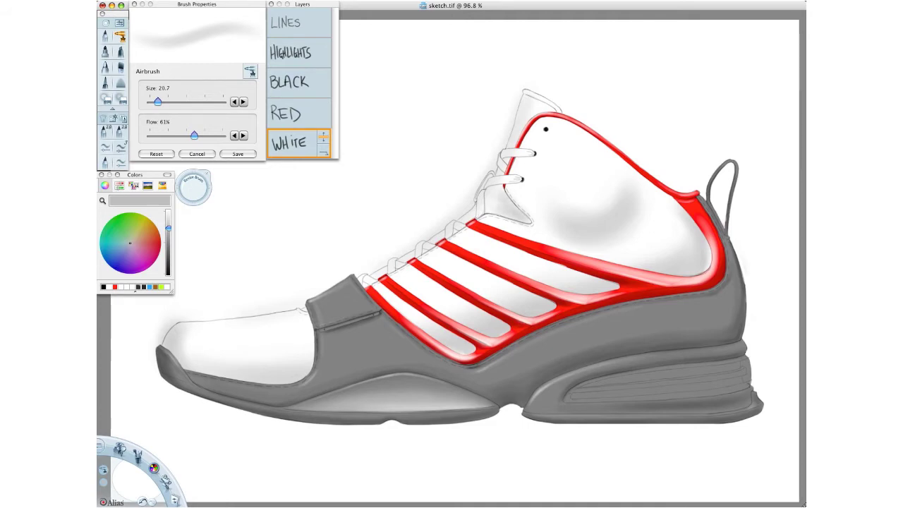
Step: Reduce the Airbrush to size 6.3 and add fine grey shading below the topmost strip and around the toe box edges
drag(194, 188, 183, 190)
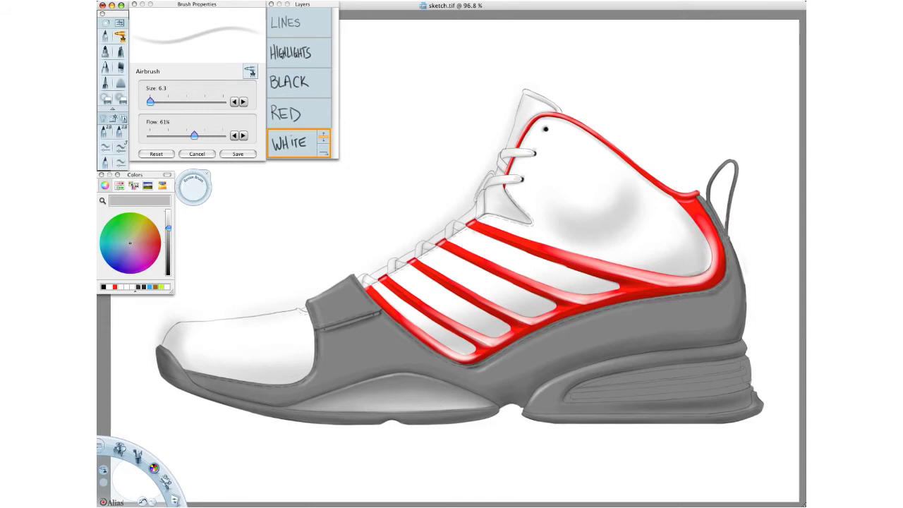
drag(486, 237, 522, 251)
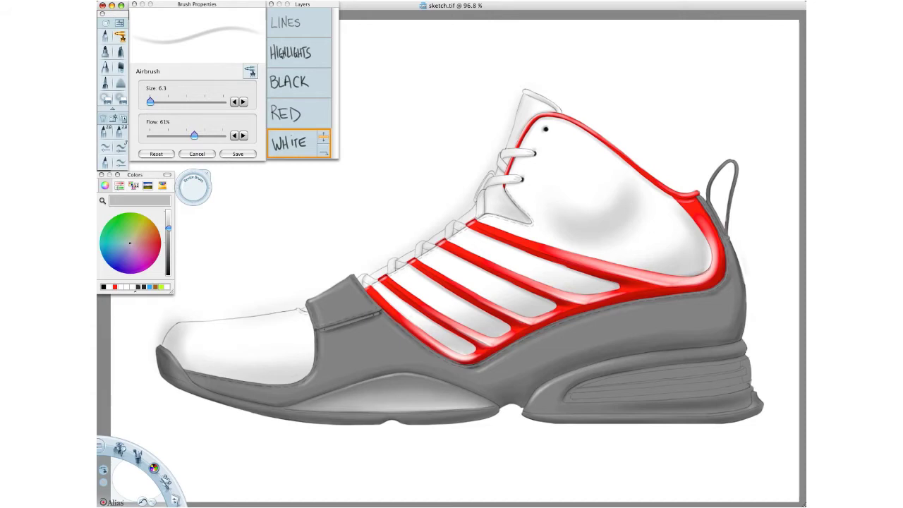
drag(309, 315, 314, 358)
drag(200, 372, 247, 380)
drag(170, 329, 161, 345)
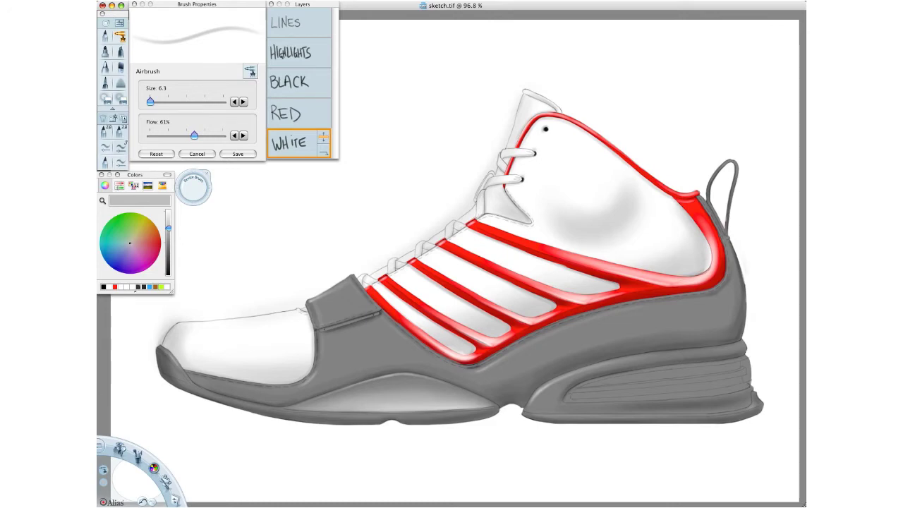
Step: Darken the grey, set the Airbrush to size 6.6, and define the toe box edges and the tongue's front edge
drag(169, 228, 169, 242)
drag(196, 190, 196, 190)
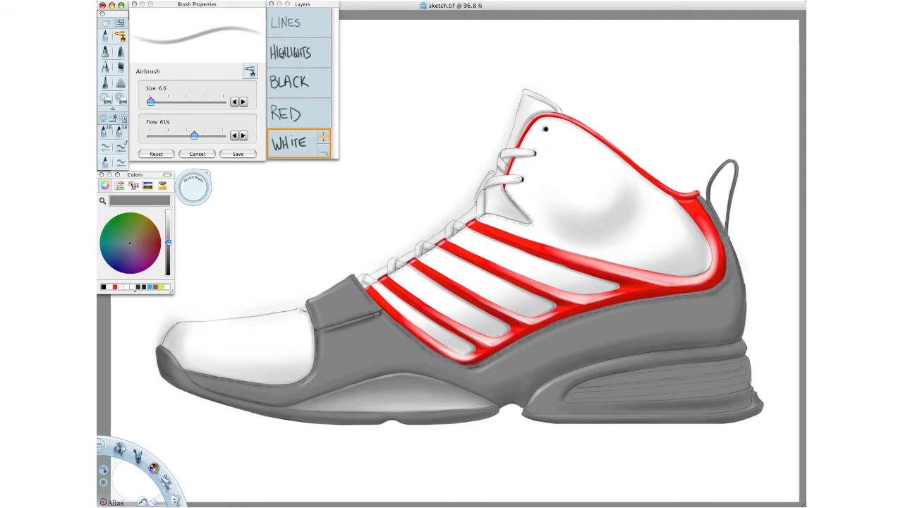
mouse_move(313, 339)
mouse_down()
mouse_move(298, 380)
mouse_move(245, 381)
mouse_up()
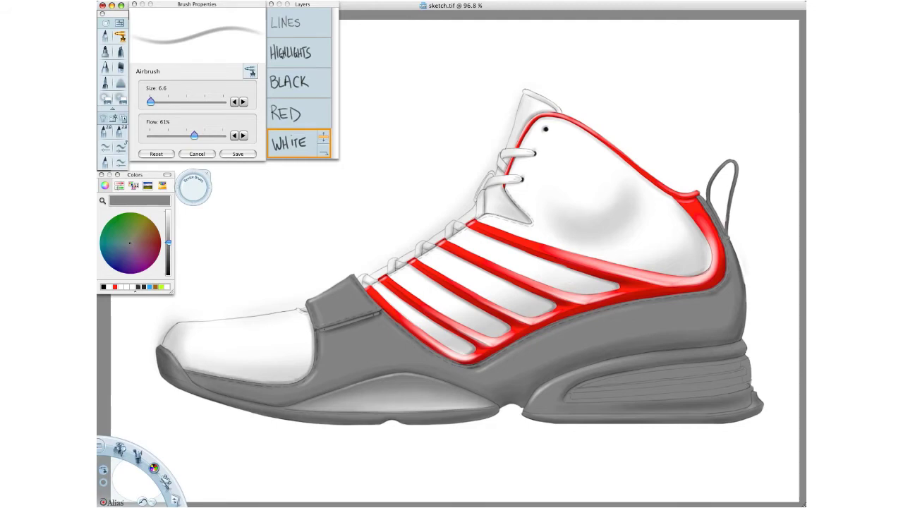
drag(179, 324, 216, 320)
drag(515, 115, 523, 93)
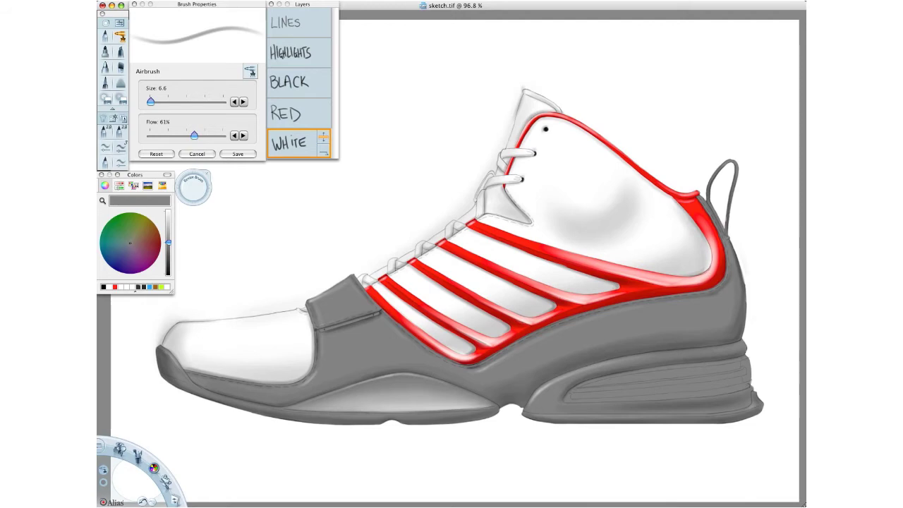
Step: Erase the grey overspray outside the toe outline on the WHITE layer with the Hard Eraser at size 9.2 and 100% amount
click(302, 118)
click(110, 101)
drag(196, 187, 201, 186)
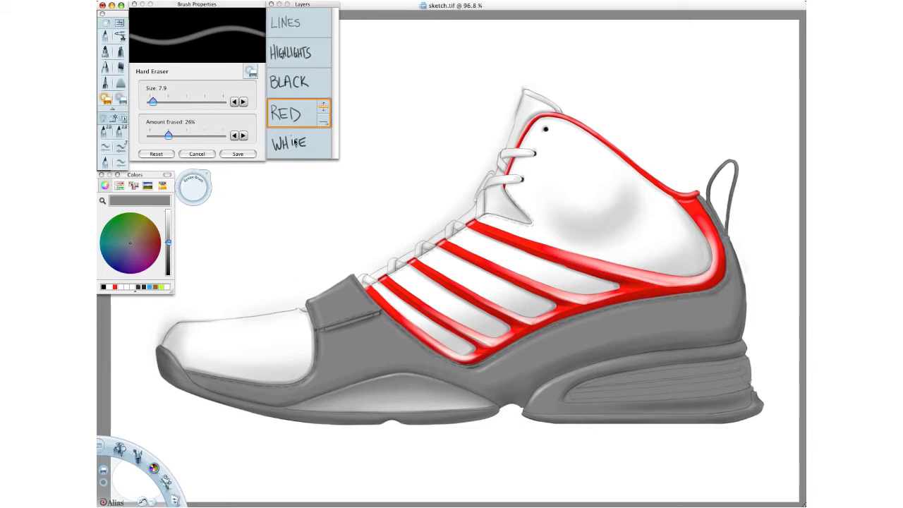
click(298, 143)
drag(194, 186, 195, 188)
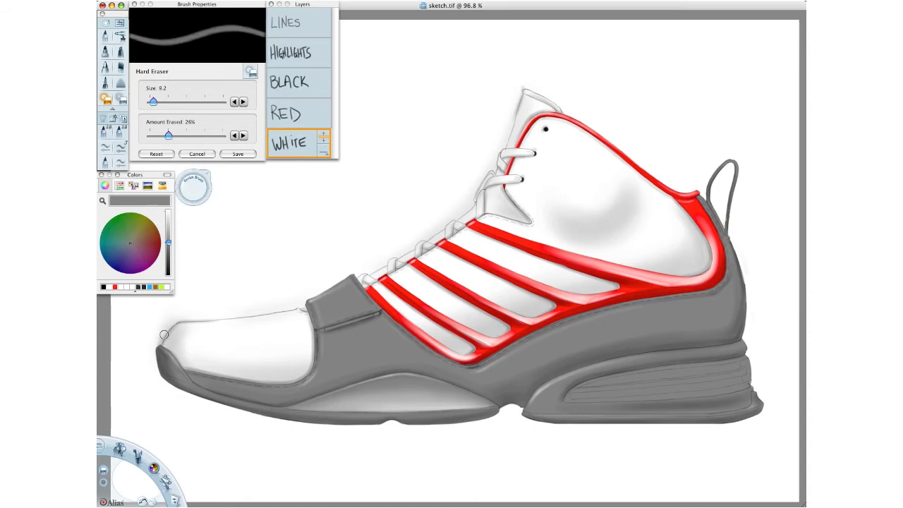
click(224, 136)
drag(160, 343, 167, 328)
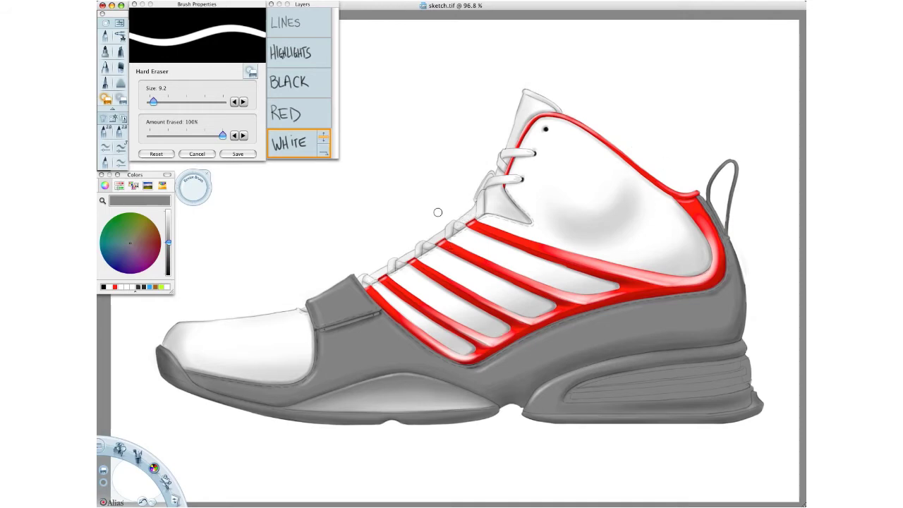
Step: Clean up the stray grey around the laces and the flap on the WHITE layer with the Hard Eraser at size 2.0
drag(187, 185, 185, 187)
key(space)
mouse_move(491, 205)
mouse_down()
mouse_move(563, 204)
mouse_move(456, 164)
mouse_up()
drag(198, 180, 196, 181)
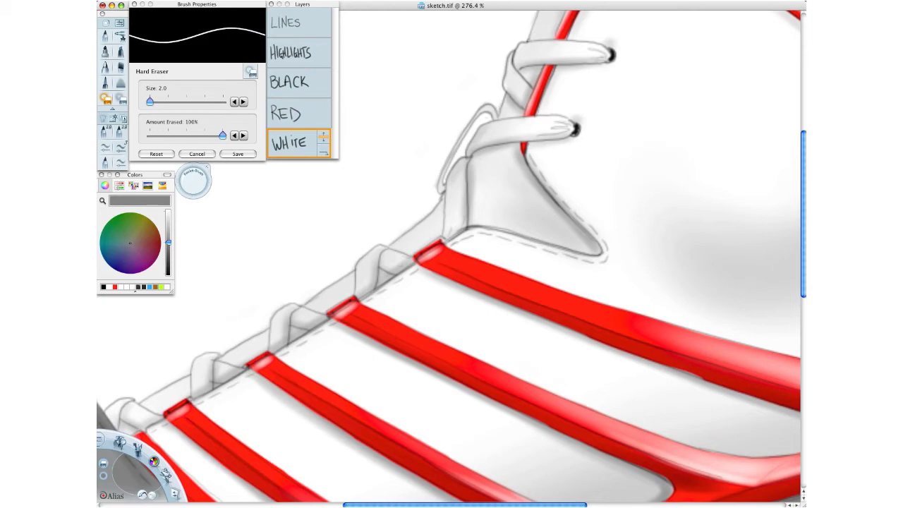
key(space)
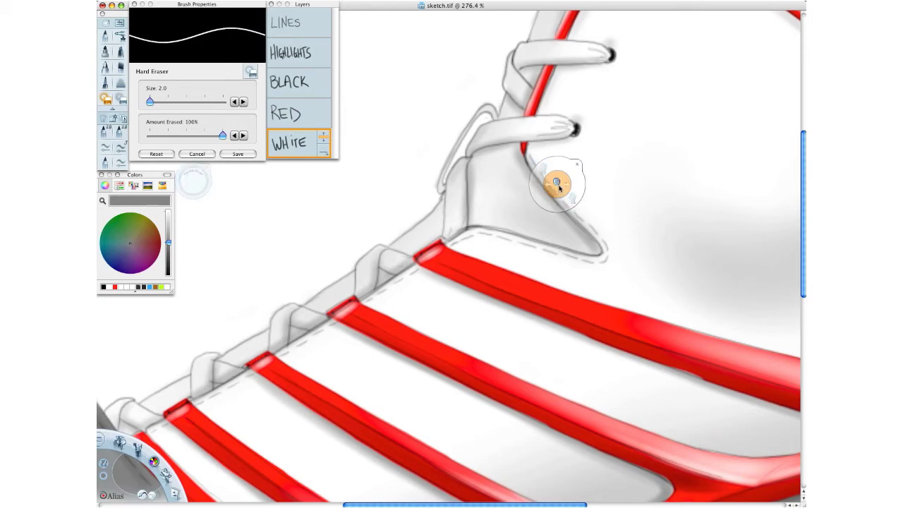
drag(554, 187, 428, 258)
drag(422, 287, 424, 281)
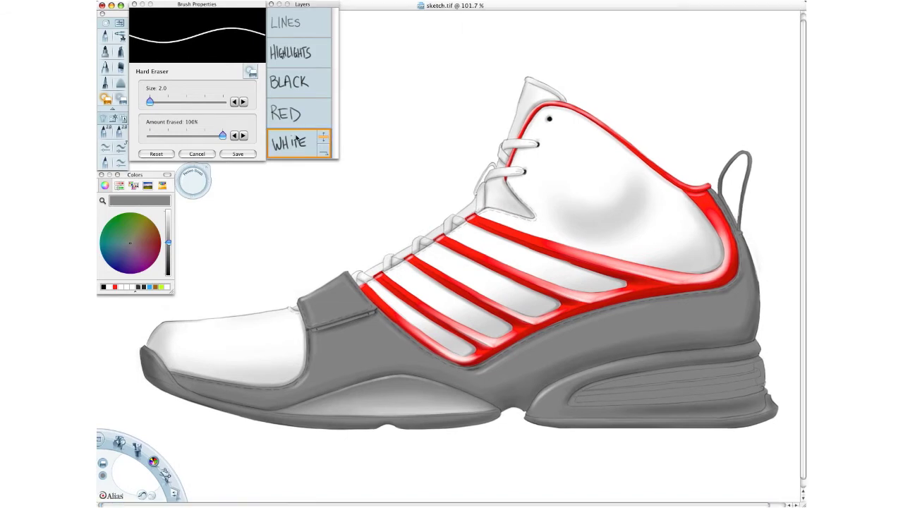
Step: Add a new layer between HIGHLIGHTS and BLACK and name it REFLECTION in handwriting
drag(305, 85, 307, 68)
click(330, 81)
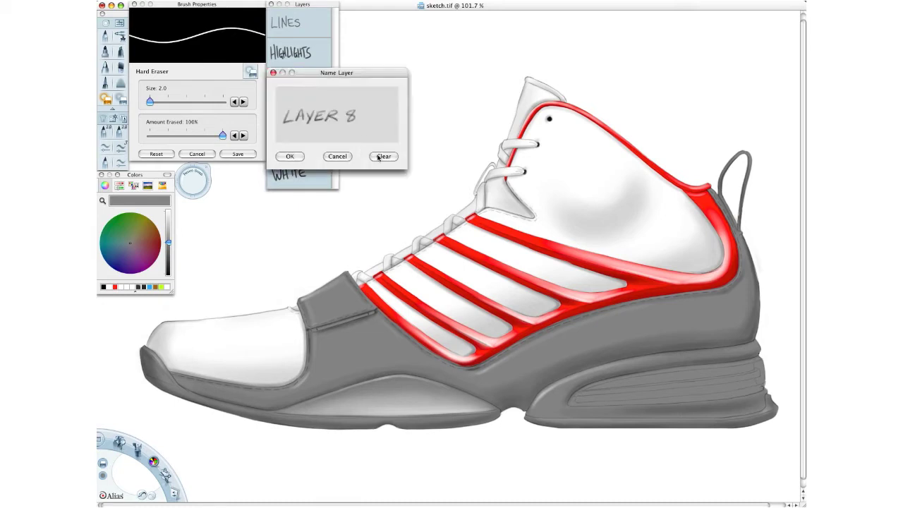
click(383, 156)
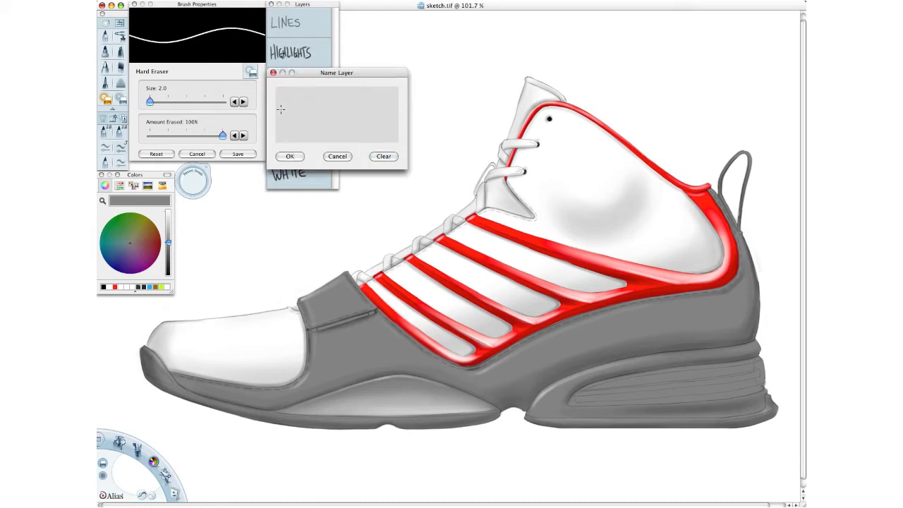
drag(280, 108, 288, 126)
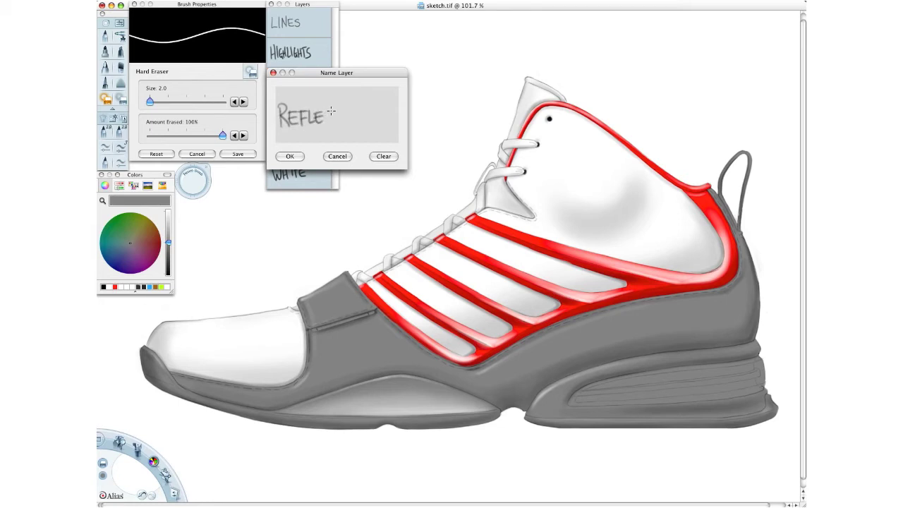
drag(331, 111, 333, 114)
click(290, 155)
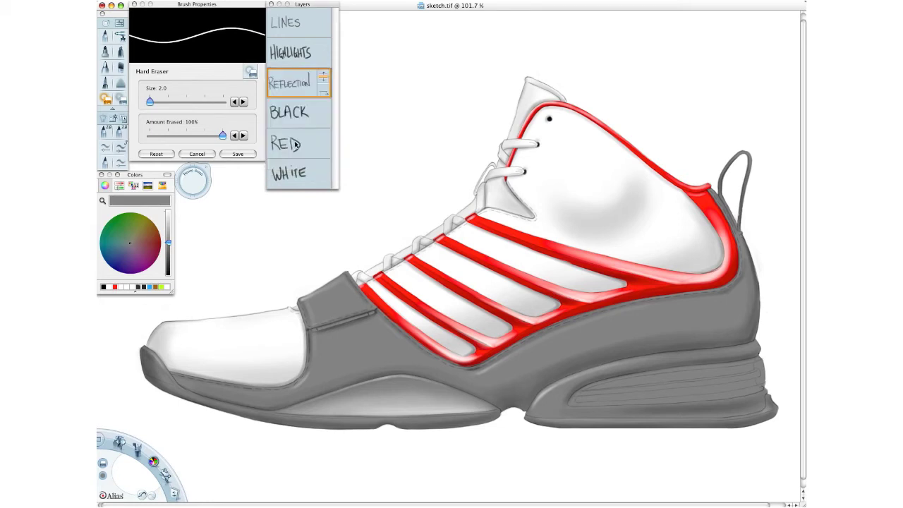
Step: Airbrush a black reflection band along the grey side panel from heel to forefoot at size 30.8 and 90% flow
click(121, 37)
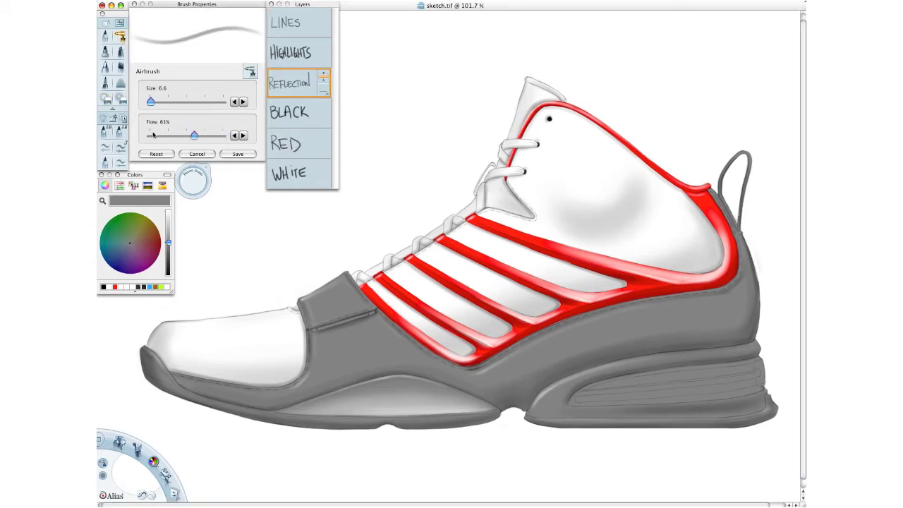
click(168, 274)
drag(194, 185, 202, 187)
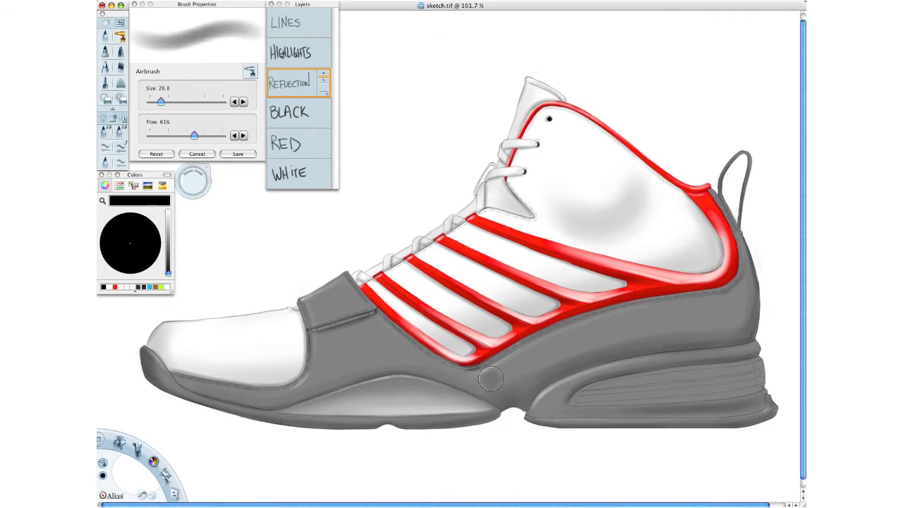
click(215, 136)
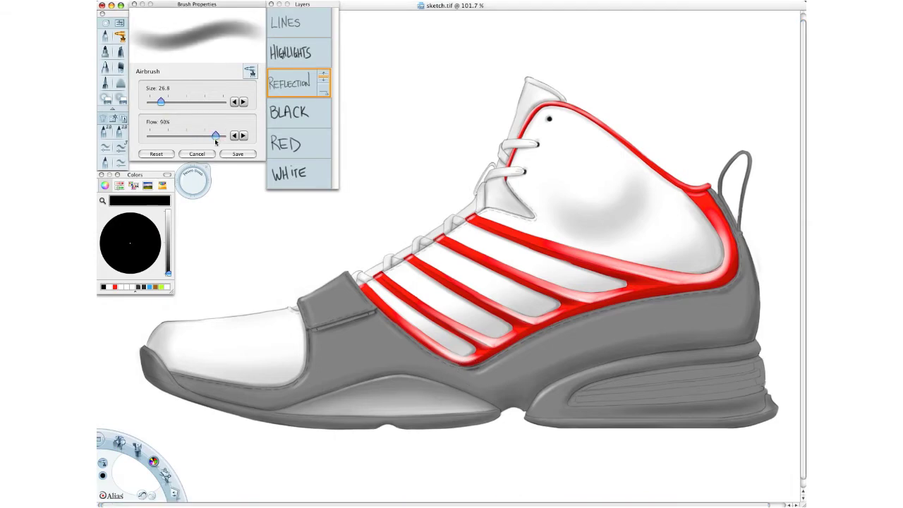
drag(192, 184, 203, 186)
drag(209, 190, 212, 194)
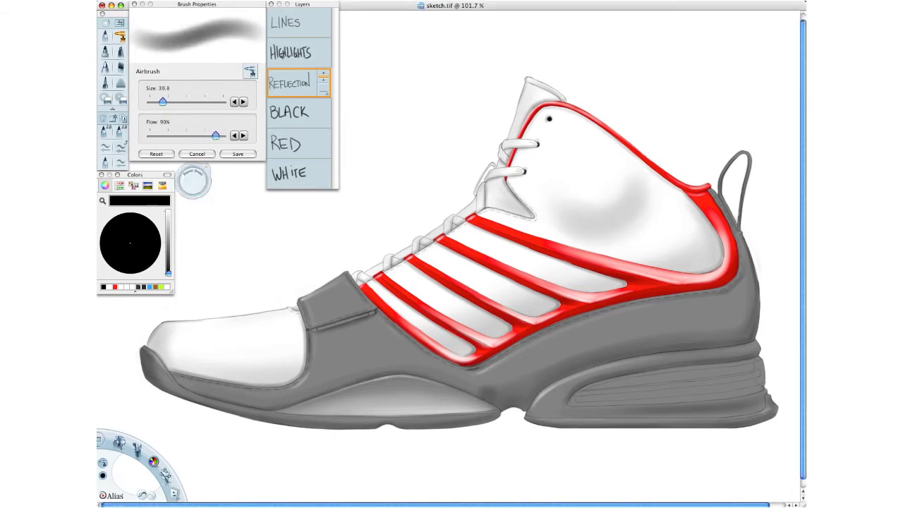
mouse_move(471, 390)
mouse_down()
mouse_move(549, 363)
mouse_move(717, 331)
mouse_move(748, 298)
mouse_move(551, 356)
mouse_move(494, 388)
mouse_move(677, 335)
mouse_move(752, 268)
mouse_move(746, 286)
mouse_move(487, 392)
mouse_move(457, 392)
mouse_move(763, 307)
mouse_move(477, 406)
mouse_move(443, 375)
mouse_move(364, 363)
mouse_move(265, 404)
mouse_move(212, 402)
mouse_move(289, 401)
mouse_move(402, 363)
mouse_move(456, 367)
mouse_move(324, 395)
mouse_up()
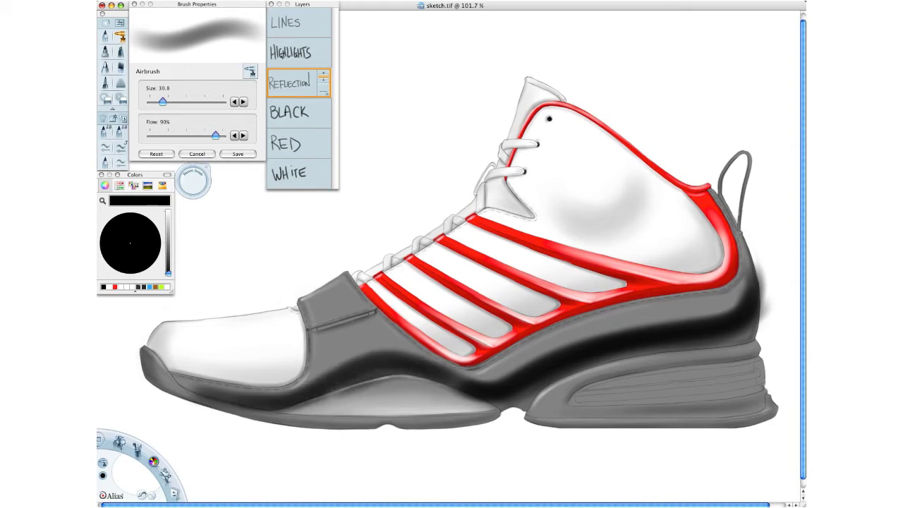
Step: Airbrush black shading onto the forefoot strap at size 12.4, following its lower and rear edges
drag(192, 185, 183, 184)
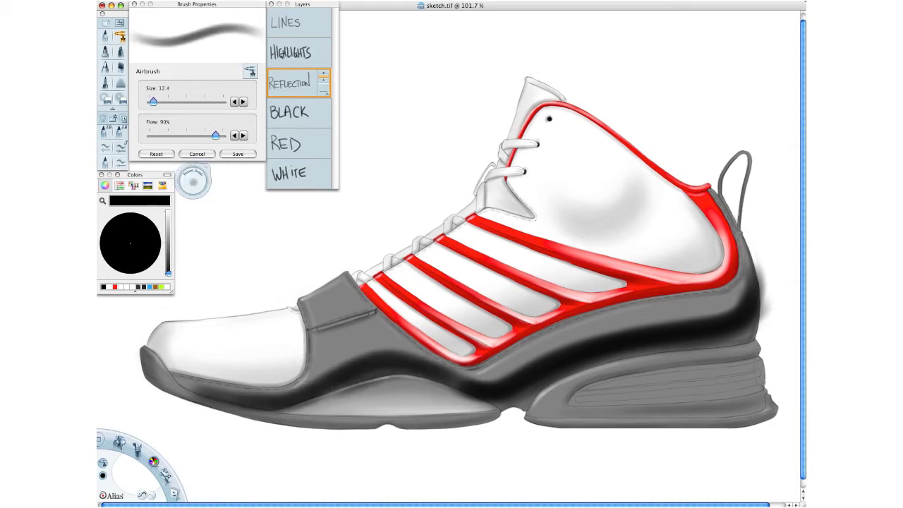
drag(361, 301, 359, 302)
mouse_move(314, 323)
mouse_down()
mouse_move(359, 311)
mouse_move(314, 324)
mouse_up()
mouse_move(372, 305)
mouse_down()
mouse_move(361, 300)
mouse_move(369, 308)
mouse_up()
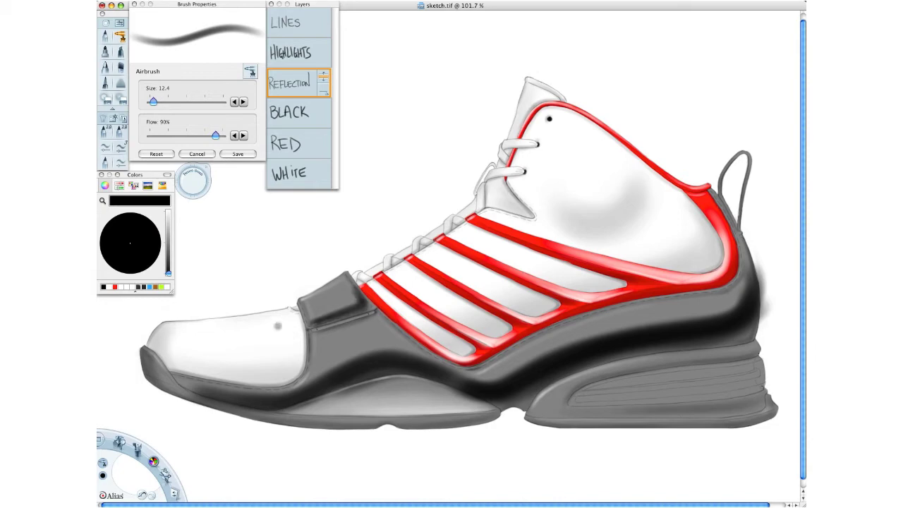
Step: Refine the black band beside the toe box with the Airbrush at size 6.6 and the Hard Eraser at size 6.5
mouse_move(205, 193)
mouse_down()
mouse_move(194, 179)
mouse_move(229, 177)
mouse_up()
click(107, 99)
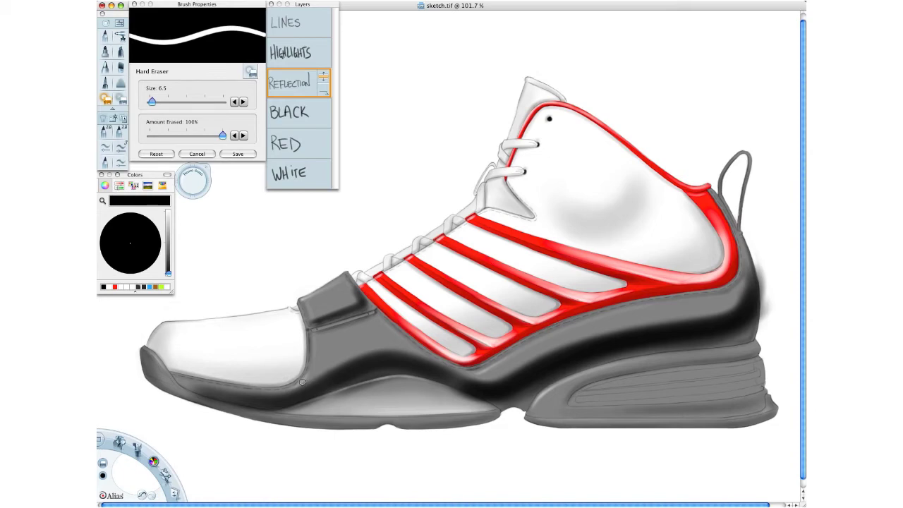
click(120, 36)
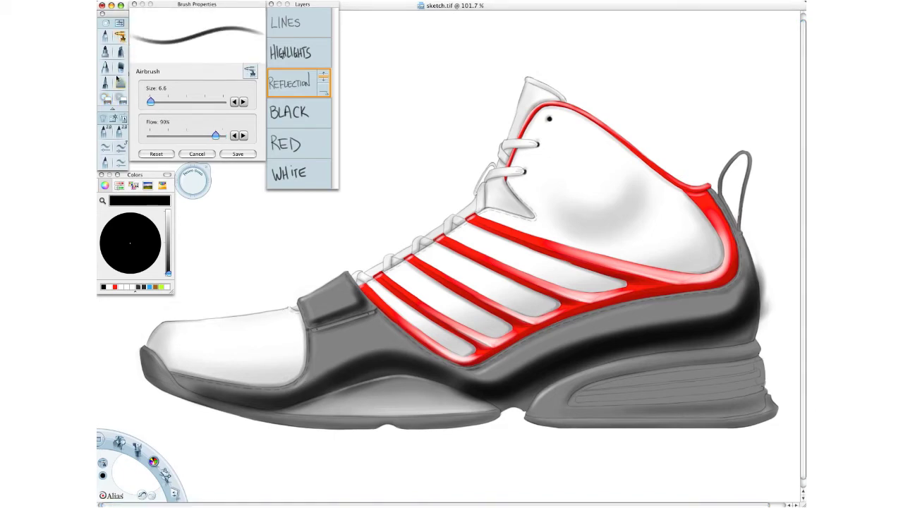
Step: Airbrush black at size 16.3 below the front of the red trim and along the heel edge
drag(196, 185, 250, 178)
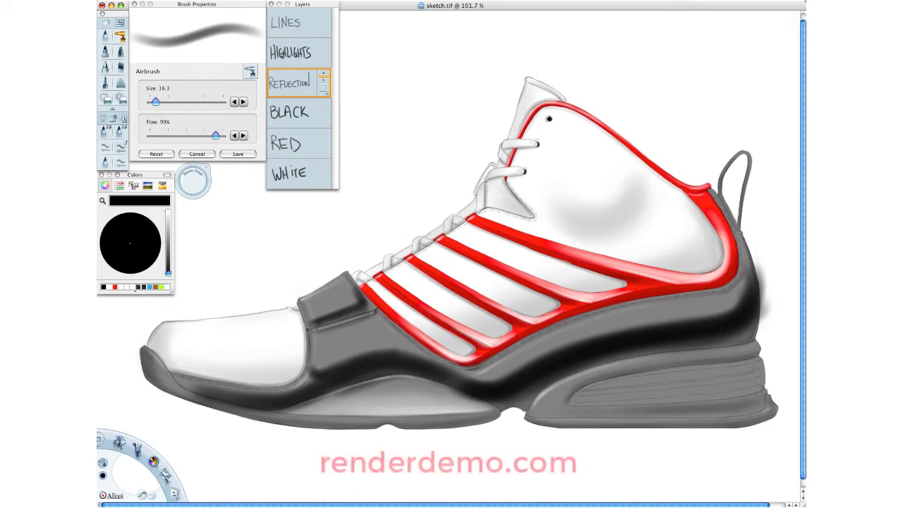
mouse_move(419, 350)
mouse_down()
mouse_move(405, 339)
mouse_move(410, 353)
mouse_move(359, 355)
mouse_move(438, 358)
mouse_move(451, 367)
mouse_up()
mouse_move(749, 293)
mouse_down()
mouse_move(743, 233)
mouse_move(747, 306)
mouse_move(545, 350)
mouse_up()
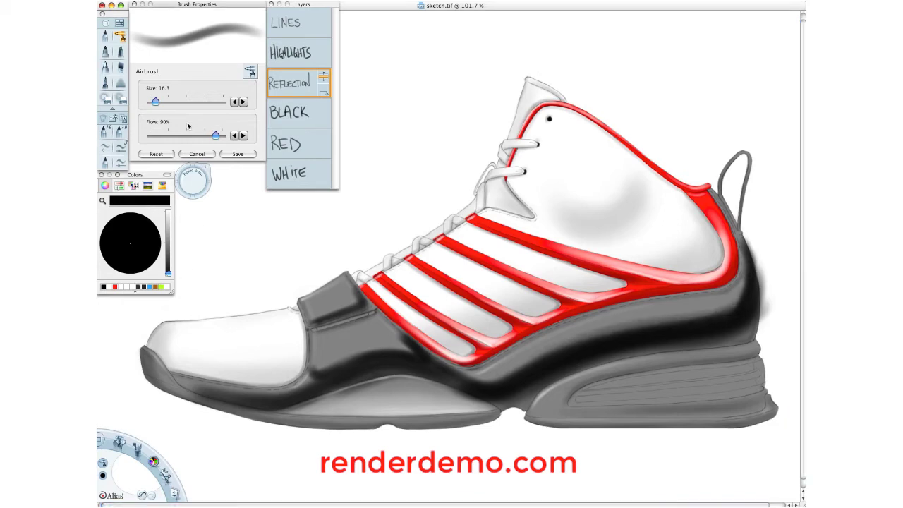
Step: Erase a clean edge on the black reflection beneath the red trim up to the heel with the Hard Eraser at size 6.1
key(e)
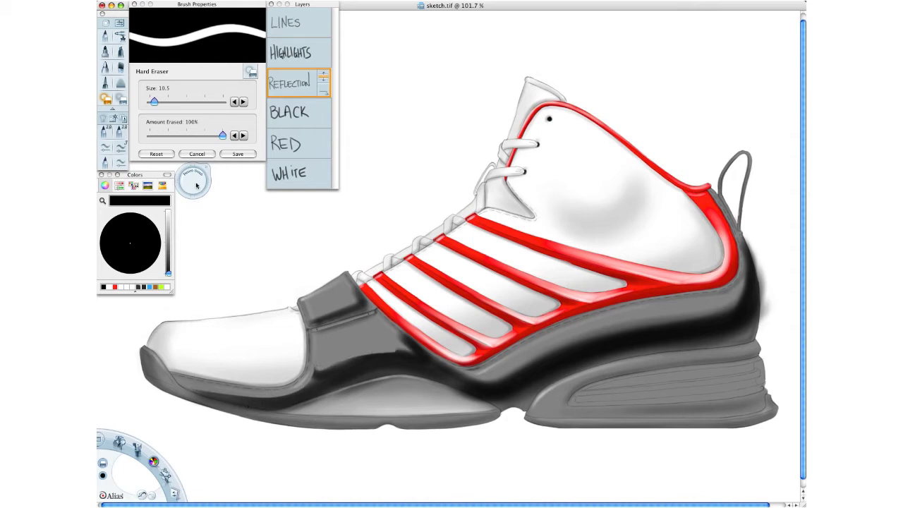
drag(199, 185, 195, 180)
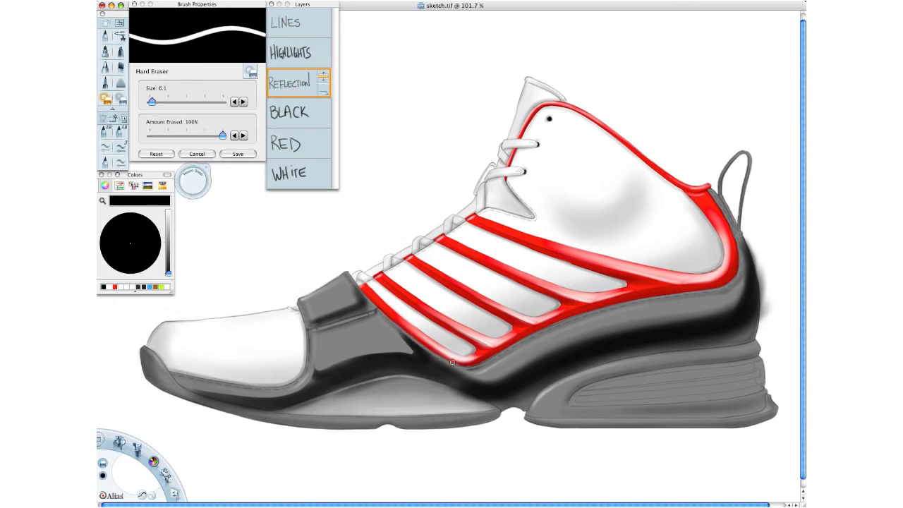
drag(385, 313, 470, 376)
mouse_move(467, 378)
mouse_down()
mouse_move(484, 381)
mouse_move(701, 308)
mouse_move(737, 239)
mouse_up()
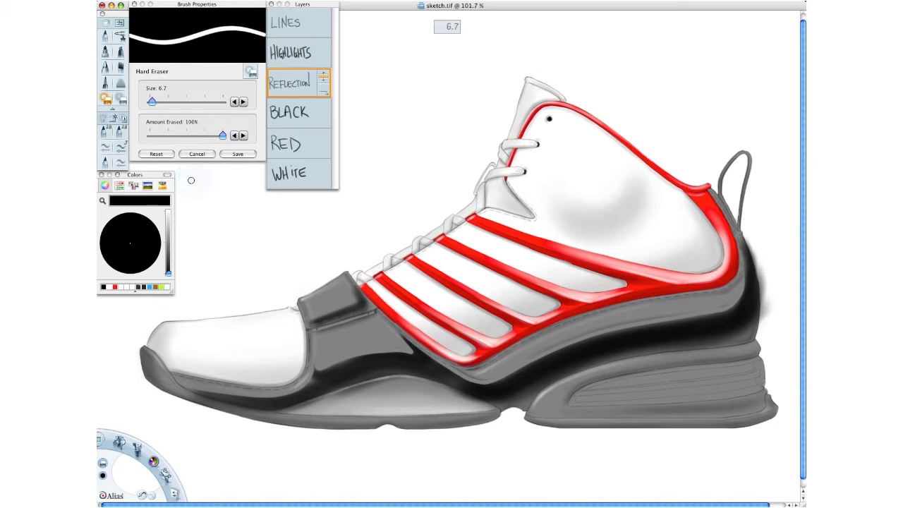
Step: Erase the black overspray from the red trim and behind the heel with the Hard Eraser at size 11.5
drag(194, 181, 226, 182)
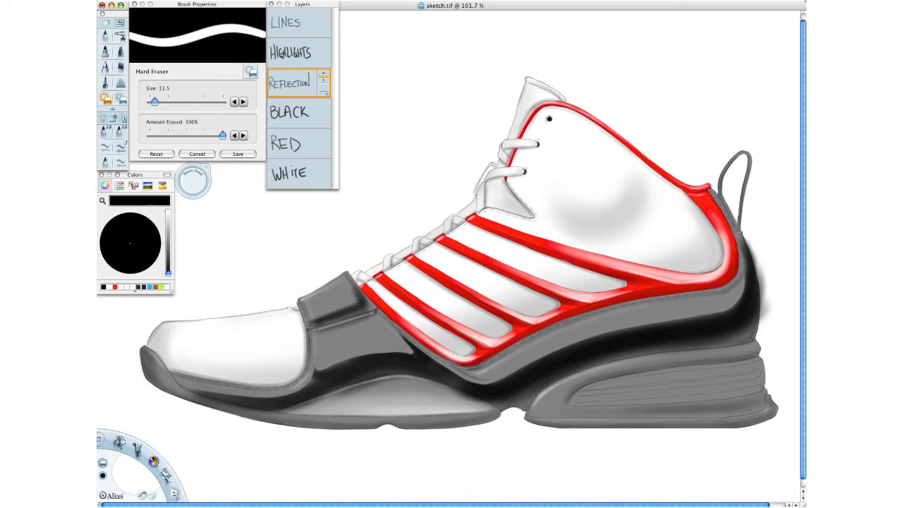
drag(458, 354, 462, 364)
drag(413, 333, 407, 327)
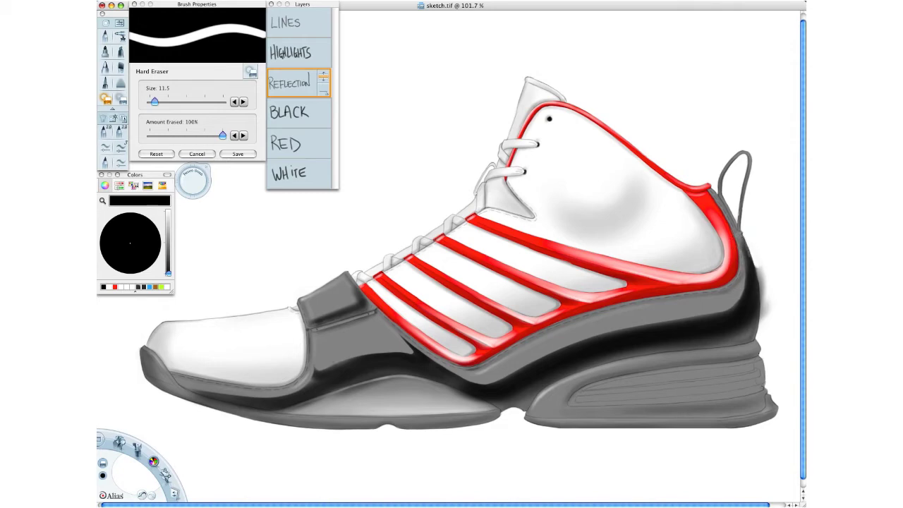
drag(751, 258, 752, 328)
key(space)
mouse_move(756, 295)
mouse_down()
mouse_move(638, 342)
mouse_move(574, 317)
mouse_move(541, 329)
mouse_move(541, 356)
mouse_up()
drag(547, 305, 551, 356)
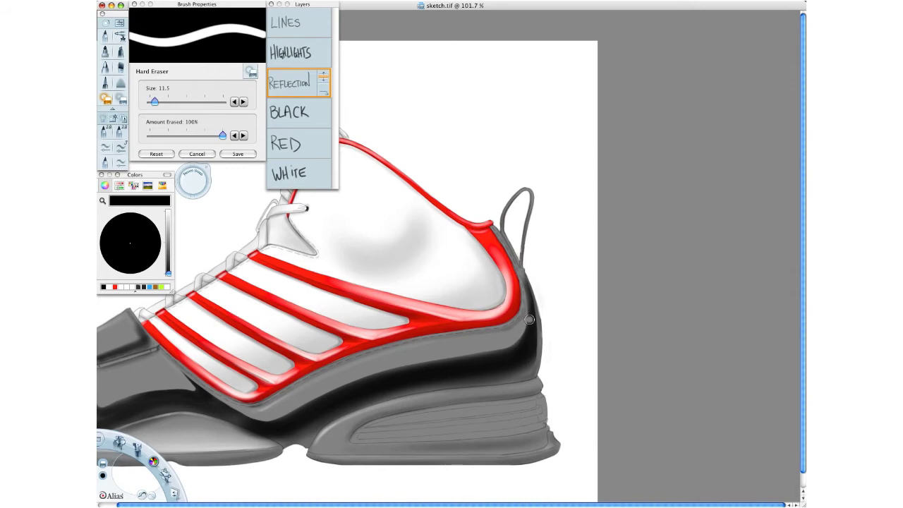
drag(364, 374, 619, 354)
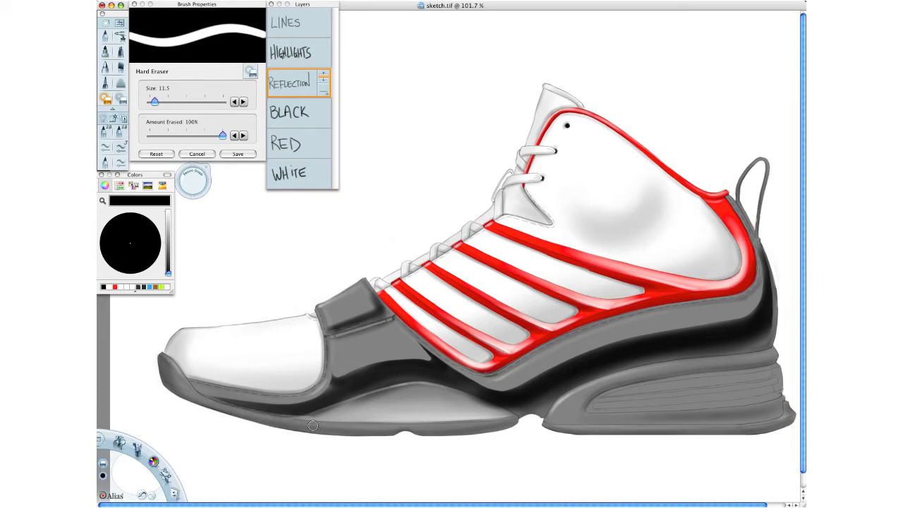
Step: Set the REFLECTION layer's opacity to 66%
click(324, 92)
click(336, 96)
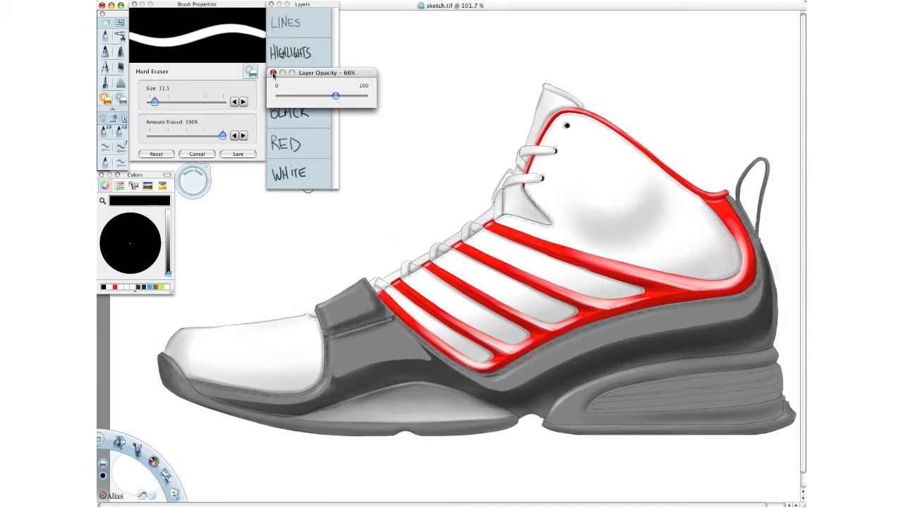
click(273, 74)
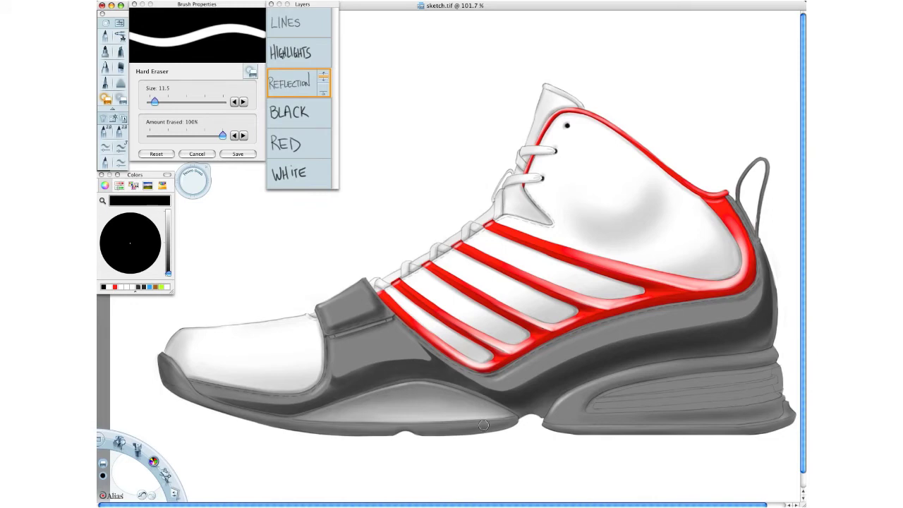
Step: Soften the dark reflection on the side panel with the Soft Eraser at size 37.9 and 29% amount
key(space)
drag(483, 425, 295, 426)
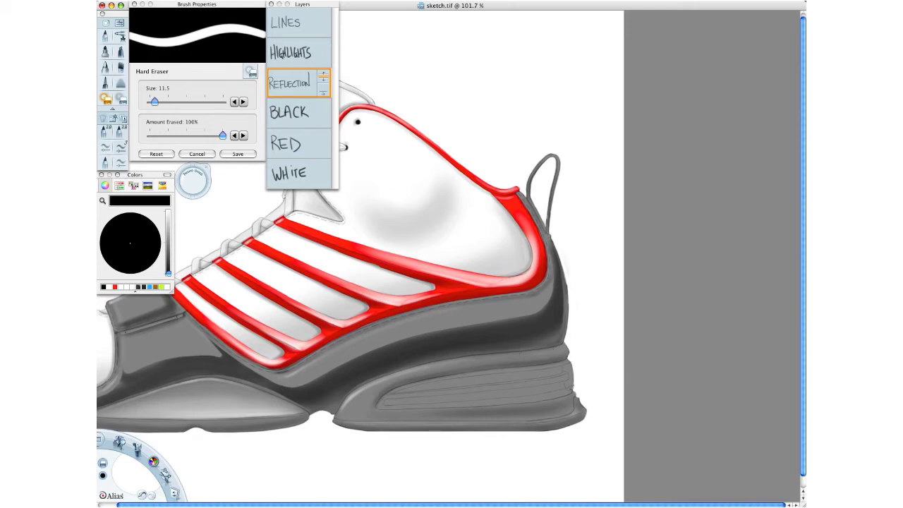
click(122, 99)
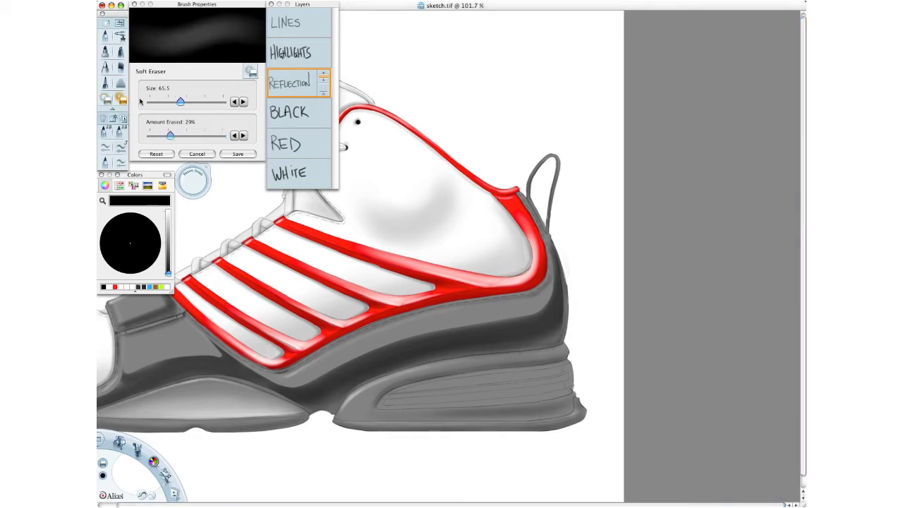
drag(191, 177, 173, 177)
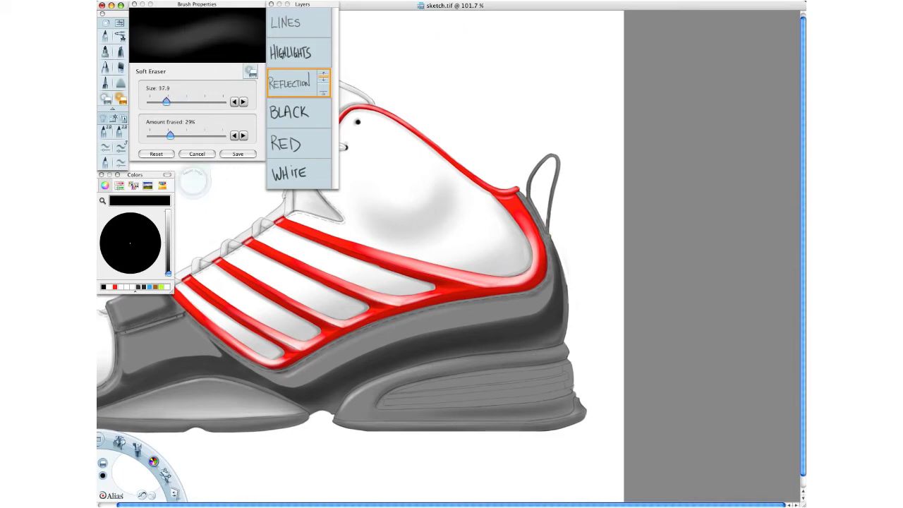
key(space)
drag(313, 372, 424, 398)
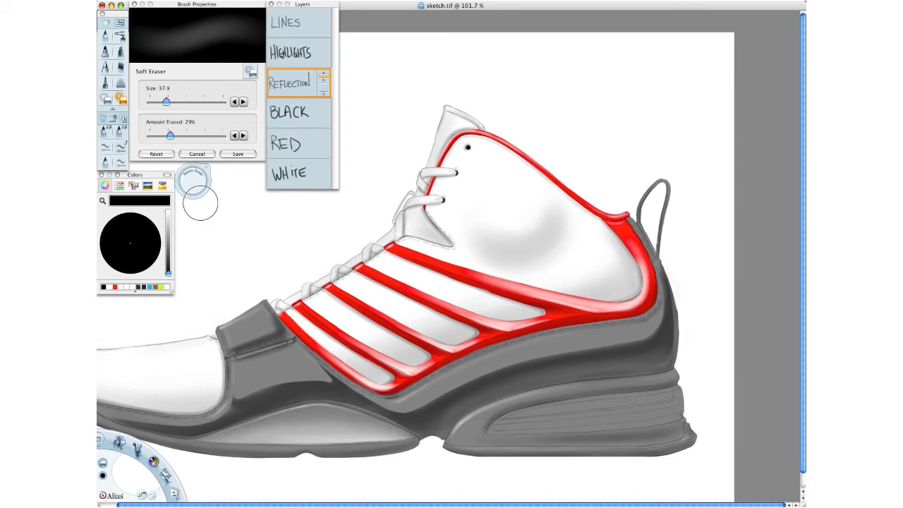
Step: Refine the reflection's fades and edges with the Soft Eraser at sizes 20.7, 36.6, 18.1 and 5.0, keeping 29% amount
drag(197, 187, 186, 190)
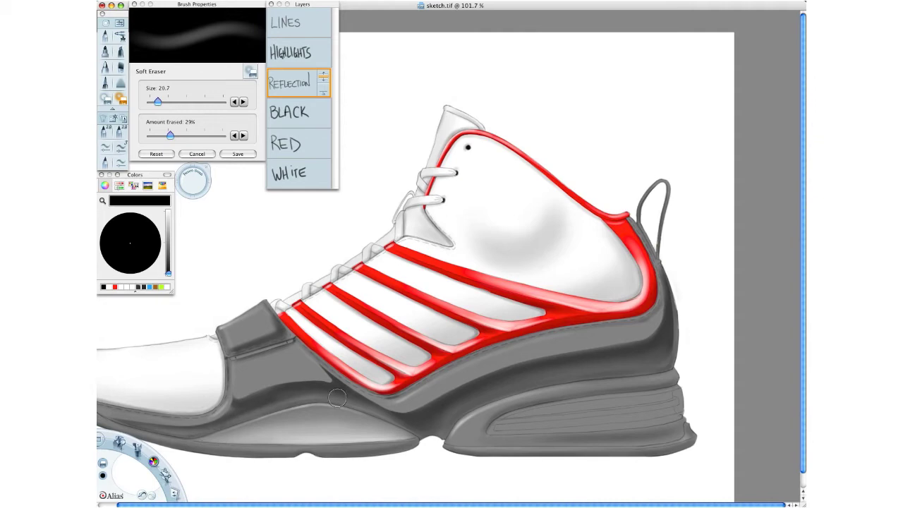
drag(192, 182, 203, 182)
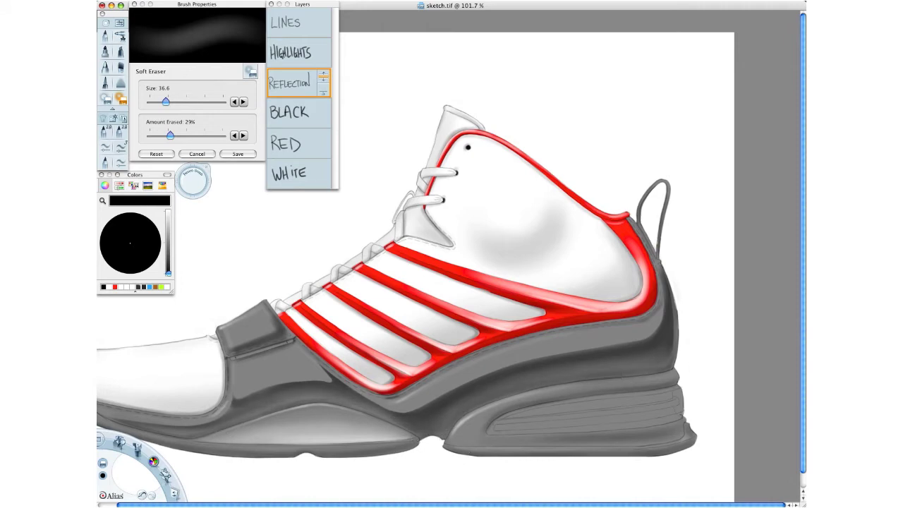
drag(200, 178, 187, 179)
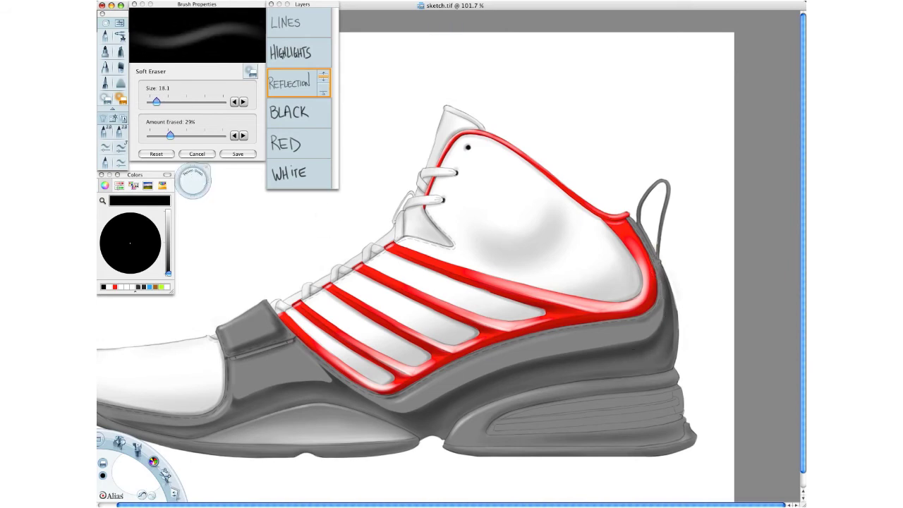
drag(193, 180, 188, 179)
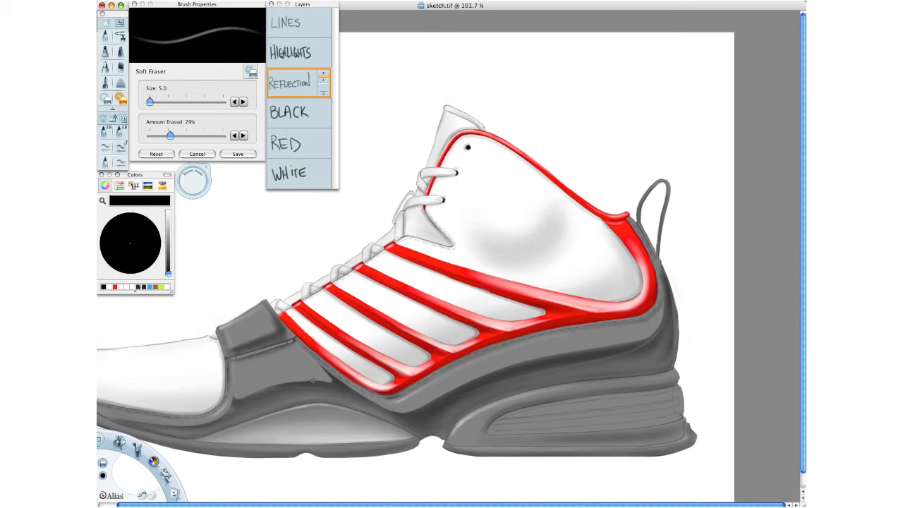
Step: Airbrush thin black edge shading along the grey side panel up to the heel at size 5.0 and 90% flow
click(120, 36)
drag(195, 184, 189, 183)
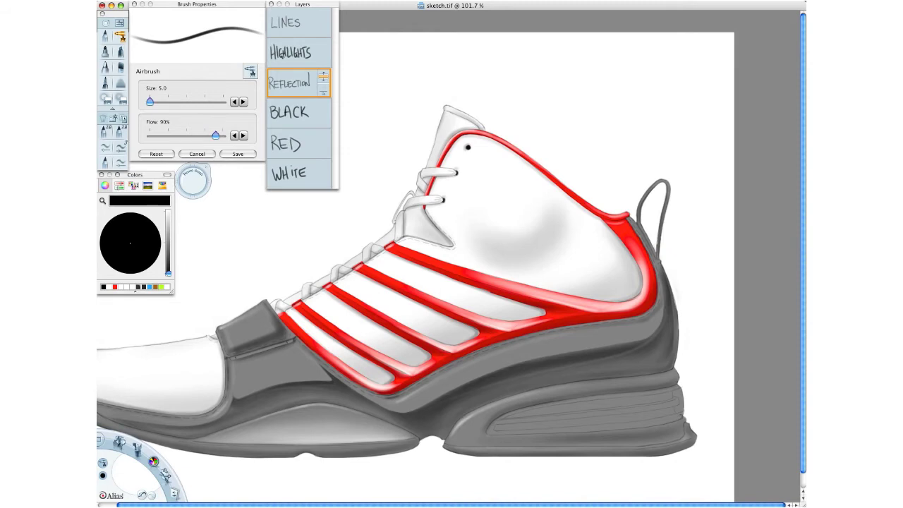
drag(531, 361, 628, 344)
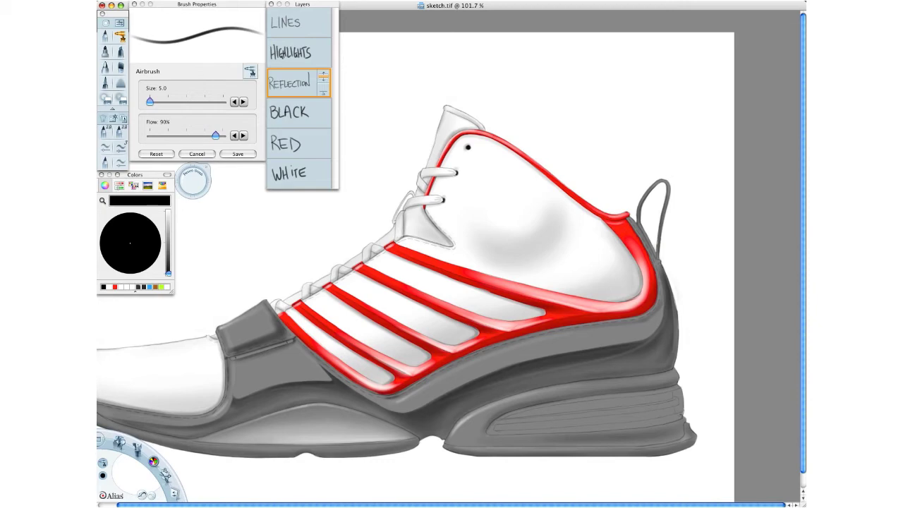
drag(474, 391, 608, 358)
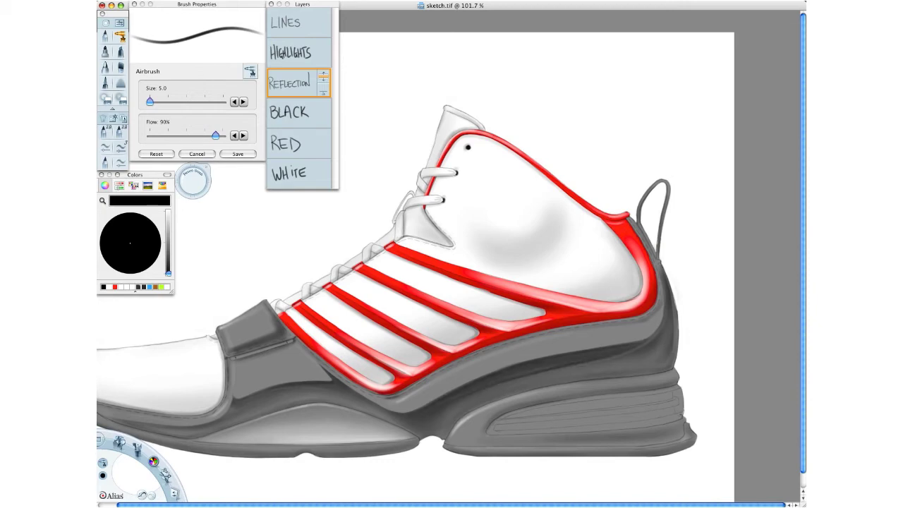
drag(667, 311, 661, 326)
mouse_move(422, 384)
mouse_down()
mouse_move(525, 339)
mouse_move(644, 319)
mouse_move(662, 286)
mouse_up()
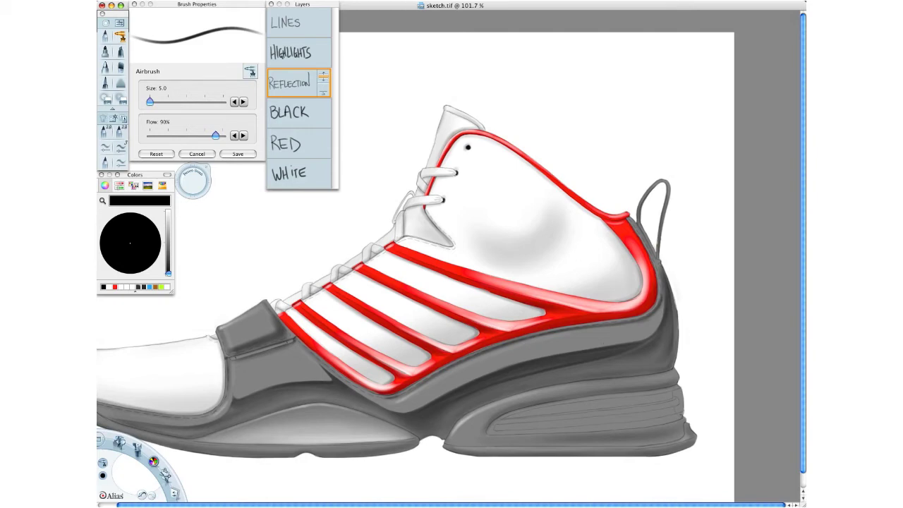
Step: Airbrush thin black shading around the white toe cap's lower edge and along the grey midsole contours
drag(219, 410, 227, 378)
drag(218, 410, 227, 376)
key(space)
mouse_move(246, 419)
mouse_down()
mouse_move(361, 330)
mouse_move(243, 321)
mouse_up()
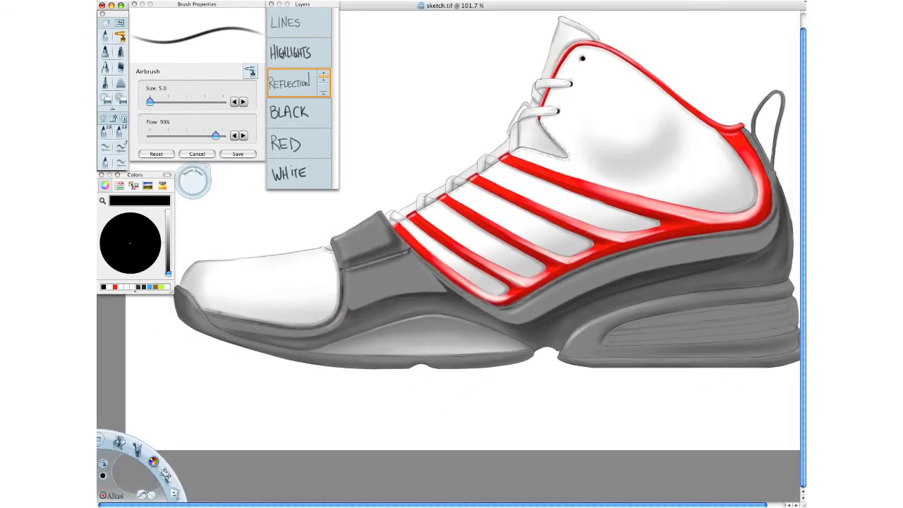
drag(319, 329, 226, 315)
click(143, 494)
click(144, 495)
drag(323, 327, 239, 320)
drag(297, 336, 246, 335)
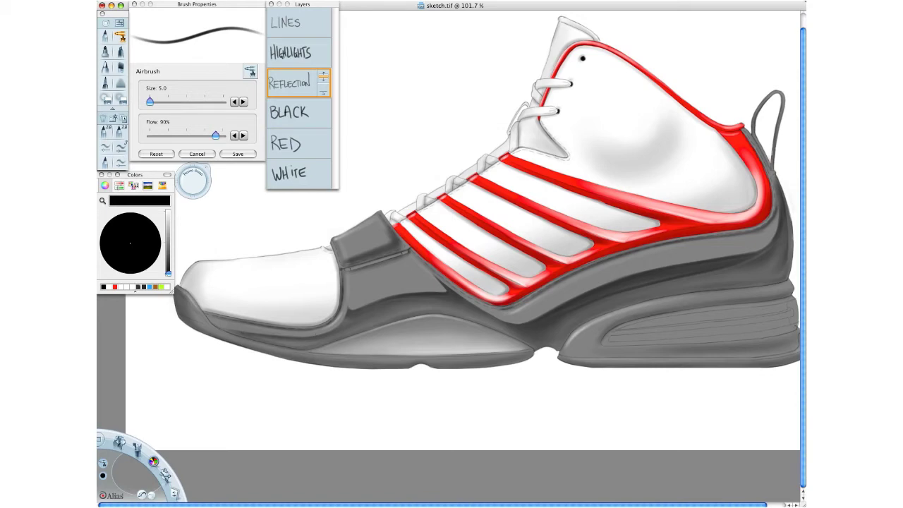
mouse_move(312, 349)
mouse_down()
mouse_move(426, 313)
mouse_move(550, 345)
mouse_move(624, 305)
mouse_move(790, 281)
mouse_up()
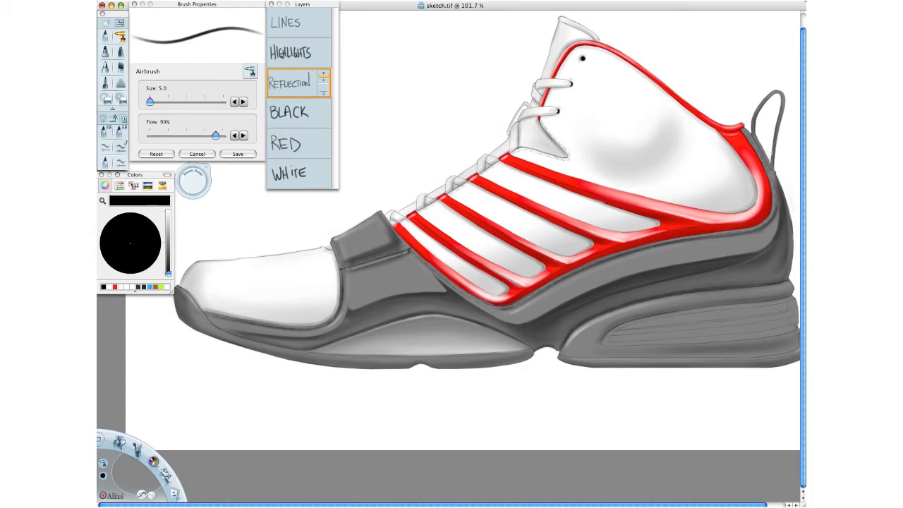
Step: Airbrush dark edges down the back of the heel, beside the strap, and between the collar and pull loop
key(space)
drag(726, 339, 548, 411)
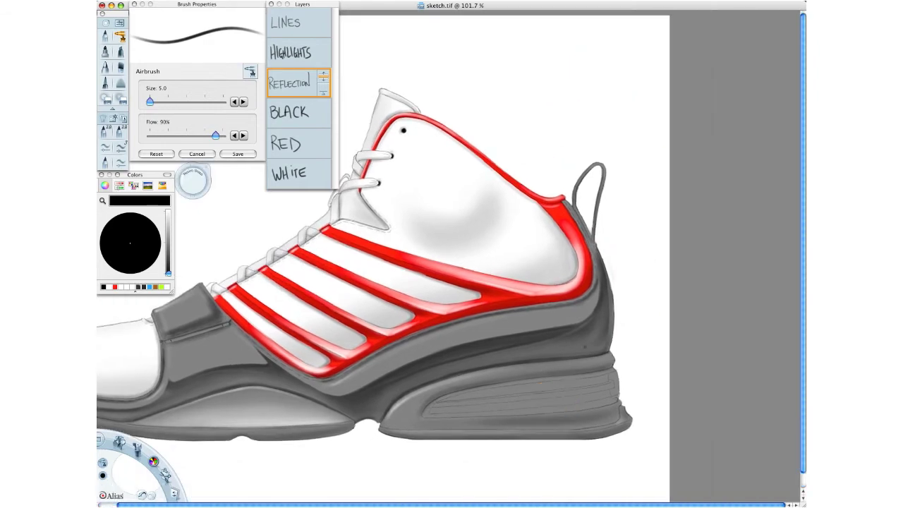
drag(611, 299, 605, 350)
drag(154, 315, 163, 337)
drag(568, 204, 585, 234)
drag(574, 194, 578, 210)
drag(591, 244, 594, 261)
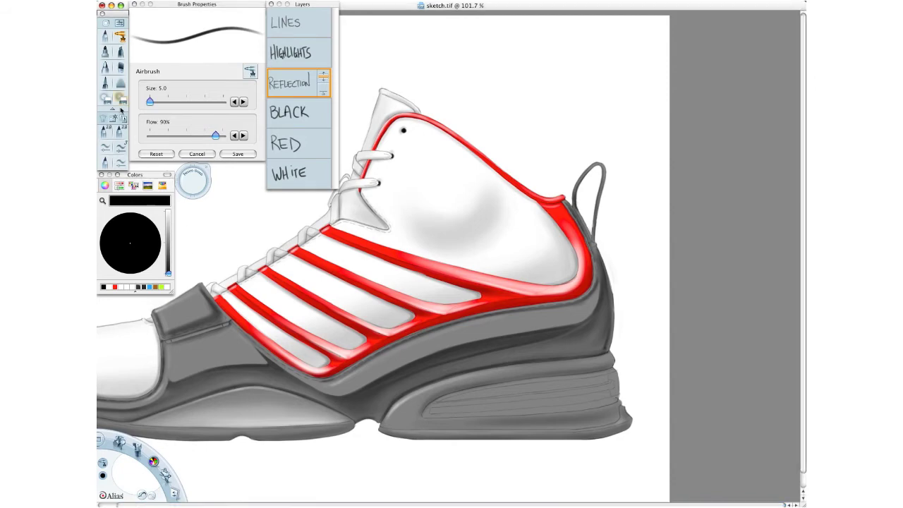
Step: Clean up the dark shading with the Hard Eraser at sizes 4.2 and 2.9 and the Soft Eraser at size 12.9, including the strap's lower edge
key(e)
drag(193, 181, 192, 183)
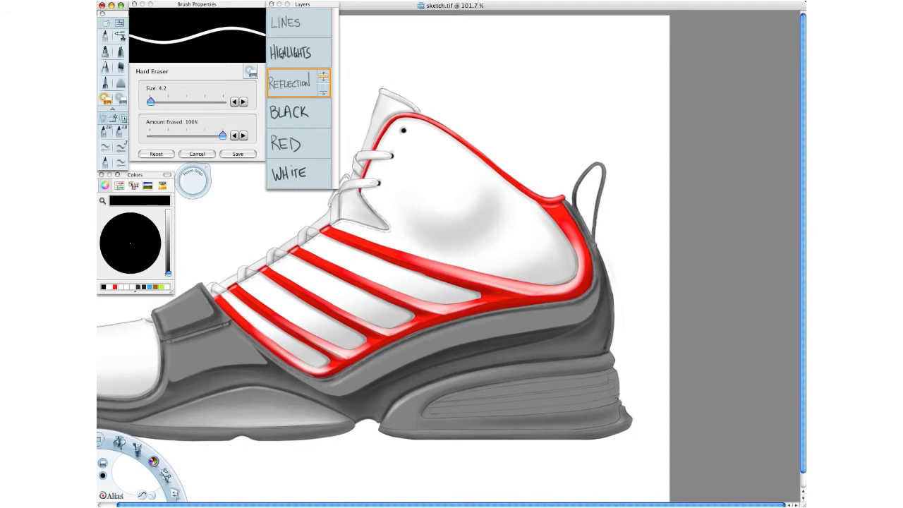
click(121, 99)
drag(192, 178, 196, 179)
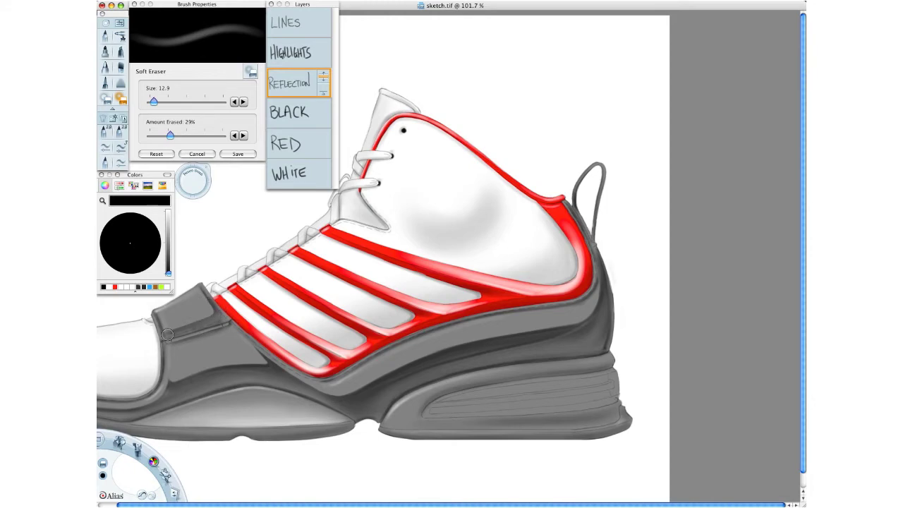
click(106, 99)
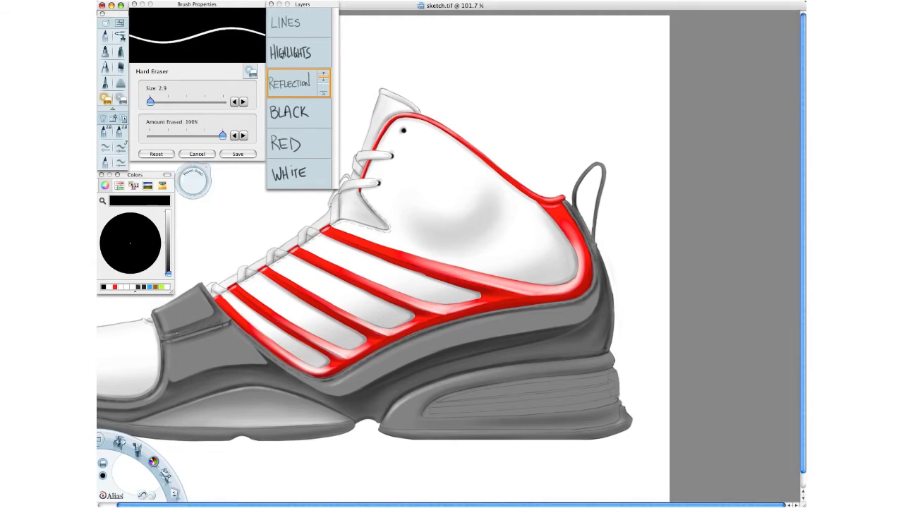
drag(211, 323, 222, 319)
Step: Shade the edges of the red stripes and trim in darkened red with the Airbrush at size 5.0 and 45% flow
click(121, 37)
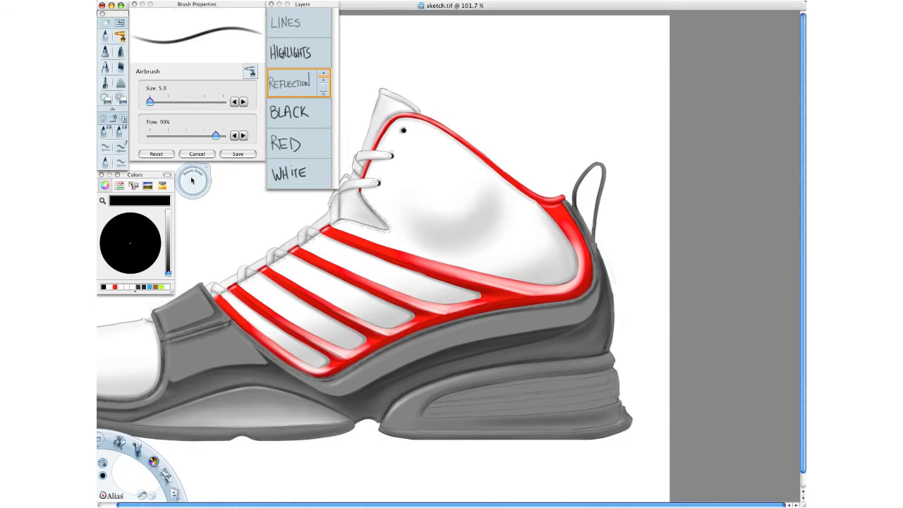
drag(194, 182, 194, 178)
click(182, 137)
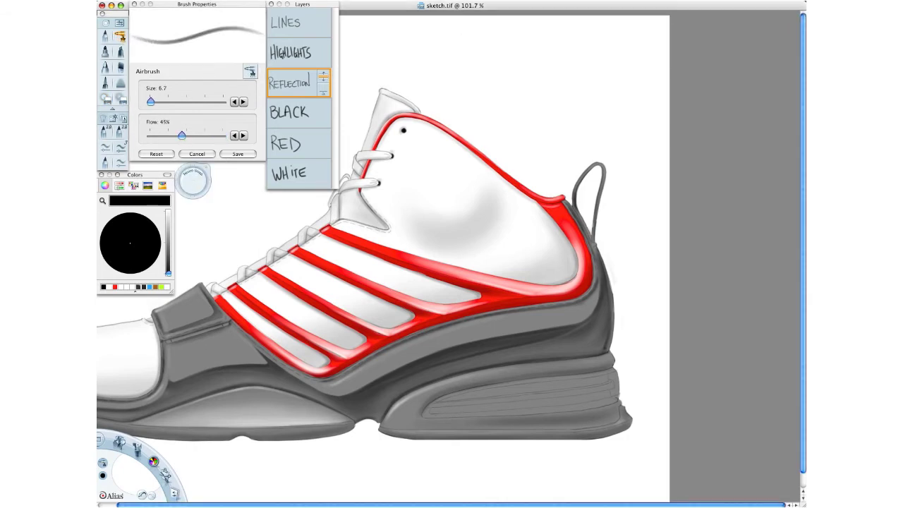
drag(193, 185, 194, 187)
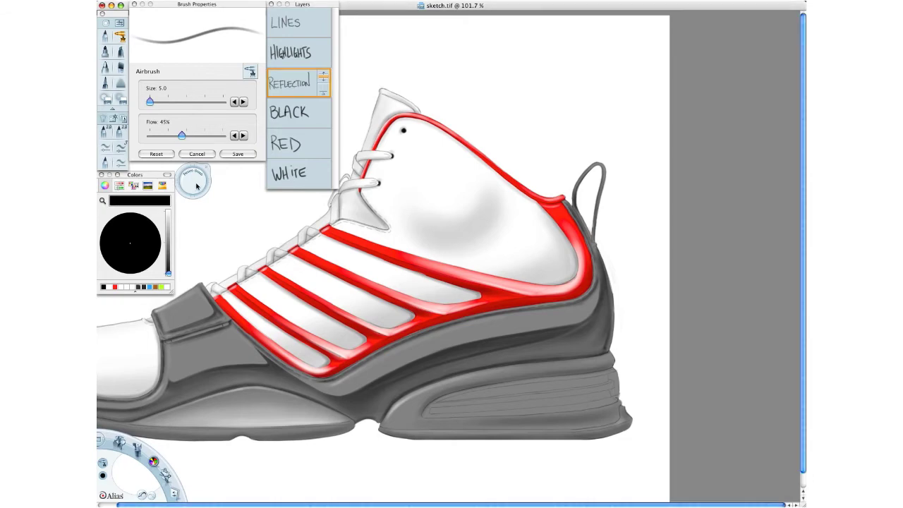
click(114, 287)
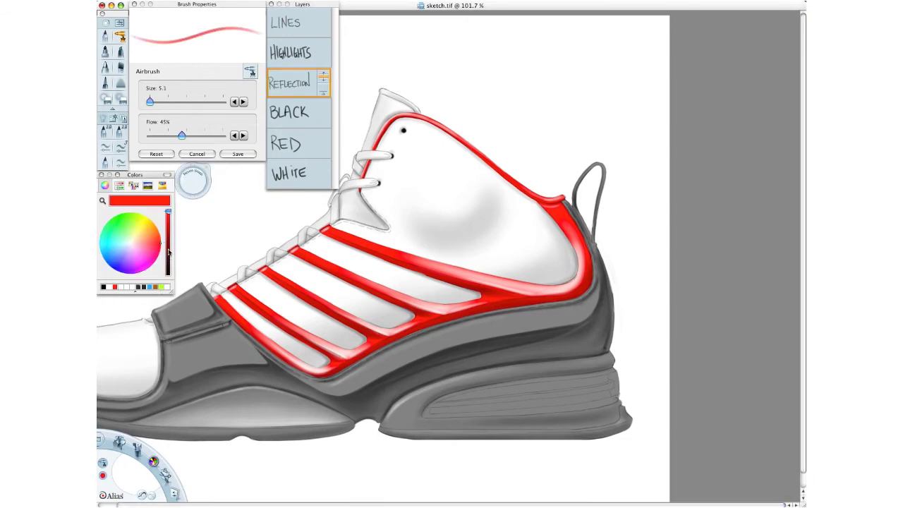
click(168, 250)
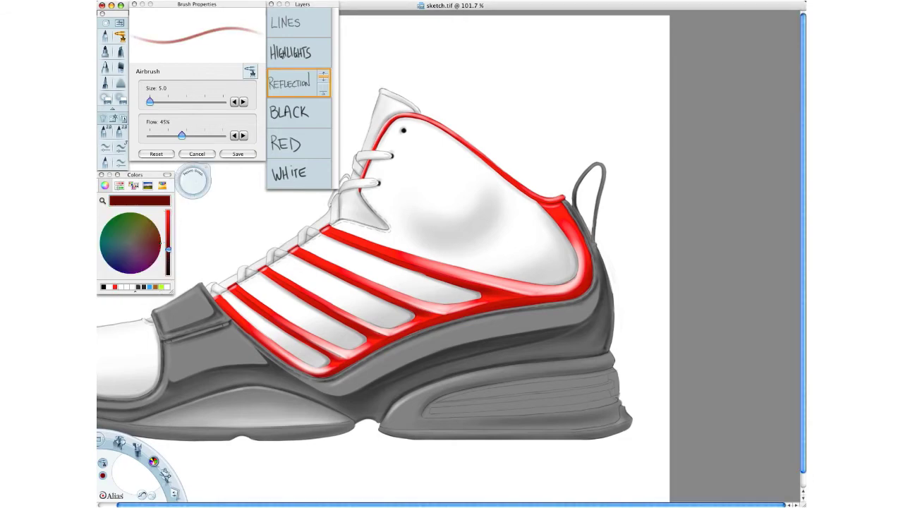
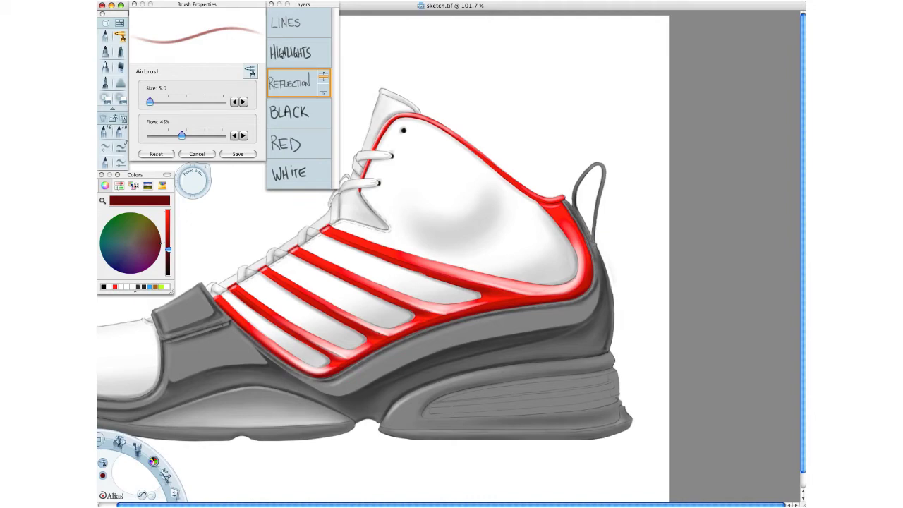
drag(297, 340, 318, 350)
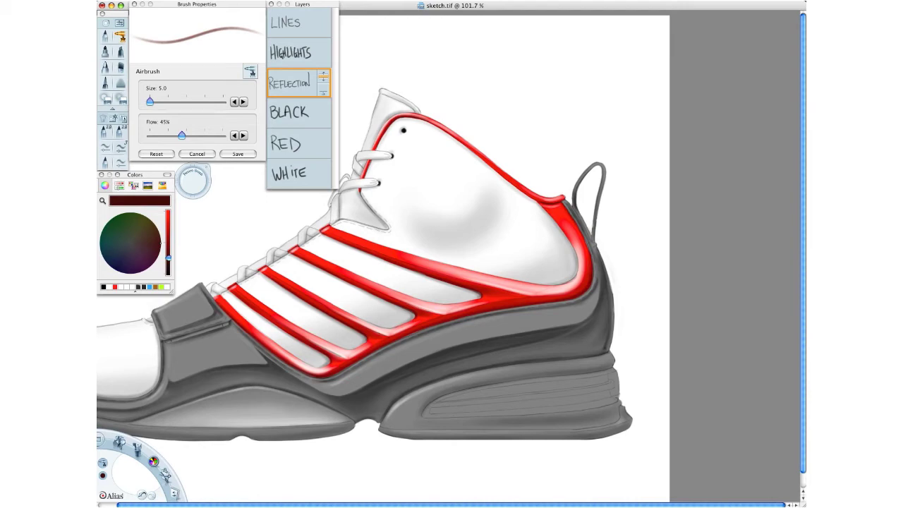
Step: Move the HIGHLIGHTS layer below REFLECTION and remove it from the layer stack
drag(369, 403, 455, 405)
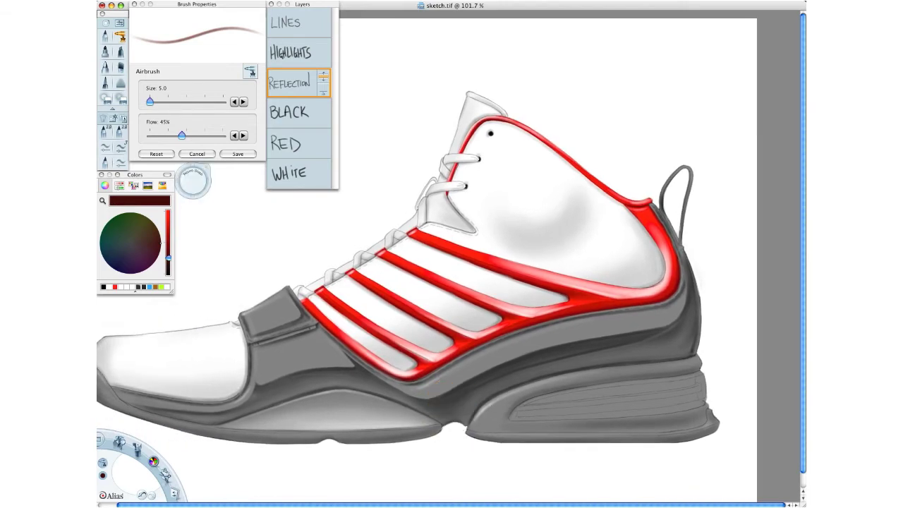
click(301, 59)
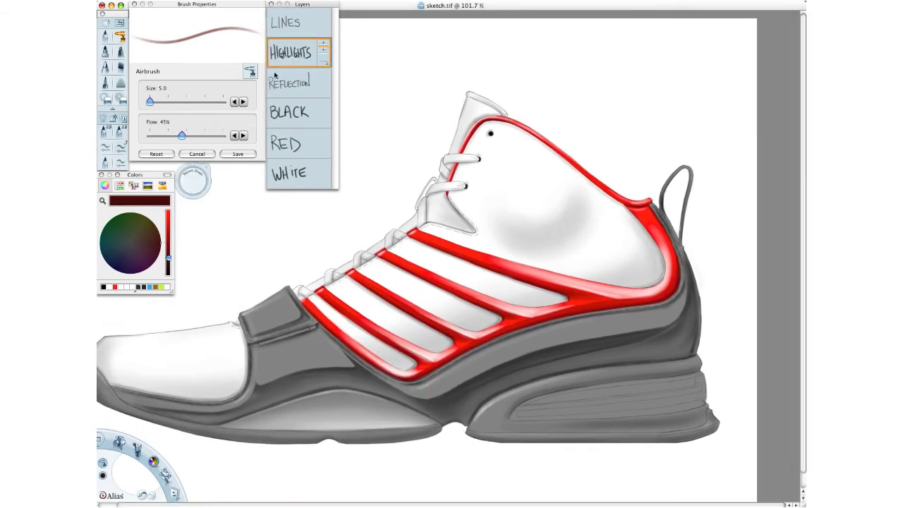
click(300, 84)
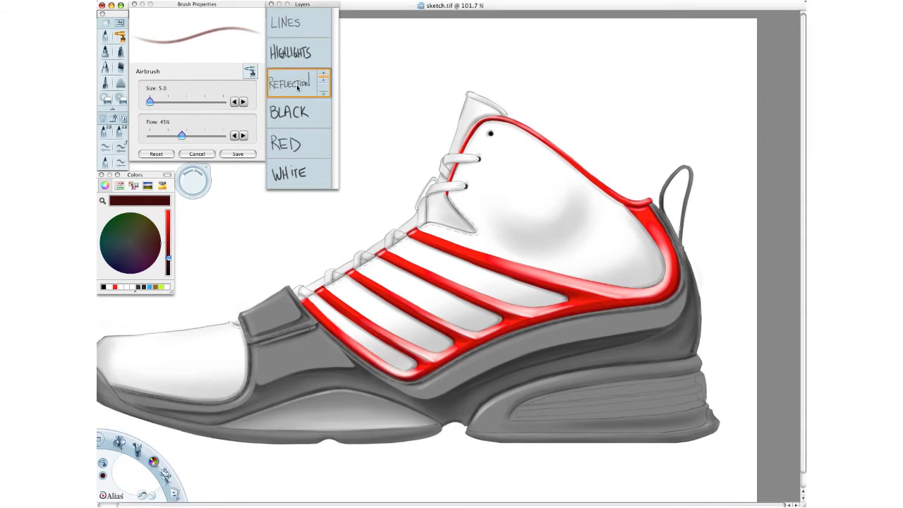
click(323, 49)
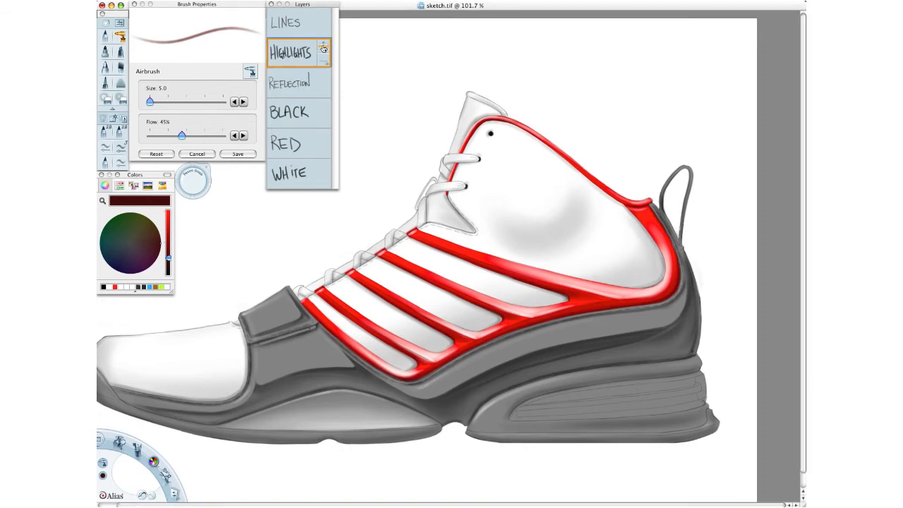
drag(323, 49, 324, 81)
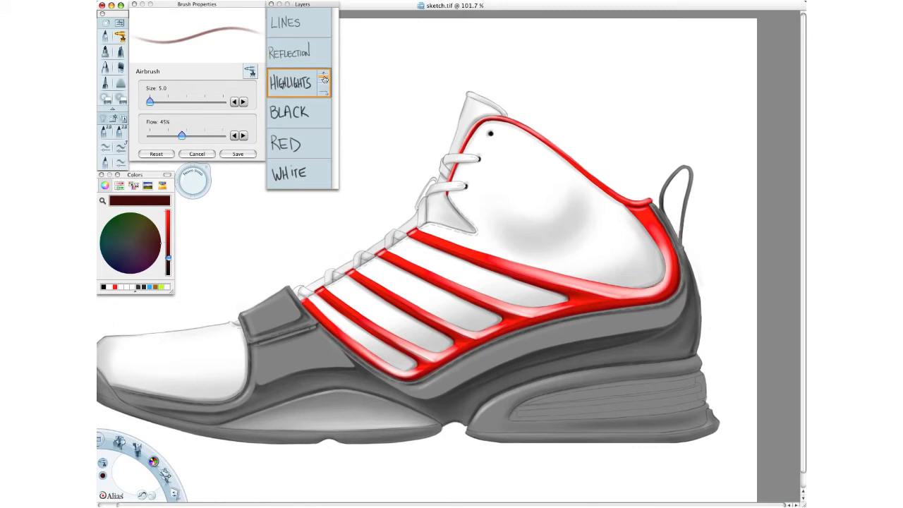
click(301, 82)
click(303, 101)
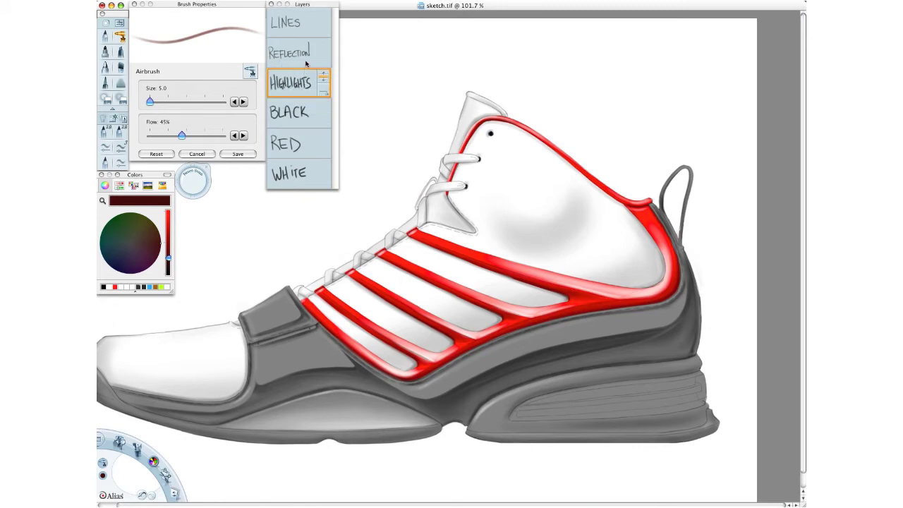
Step: Add a new layer directly above REFLECTION and hand-letter its name as WHT REFL
click(307, 57)
drag(306, 57, 306, 37)
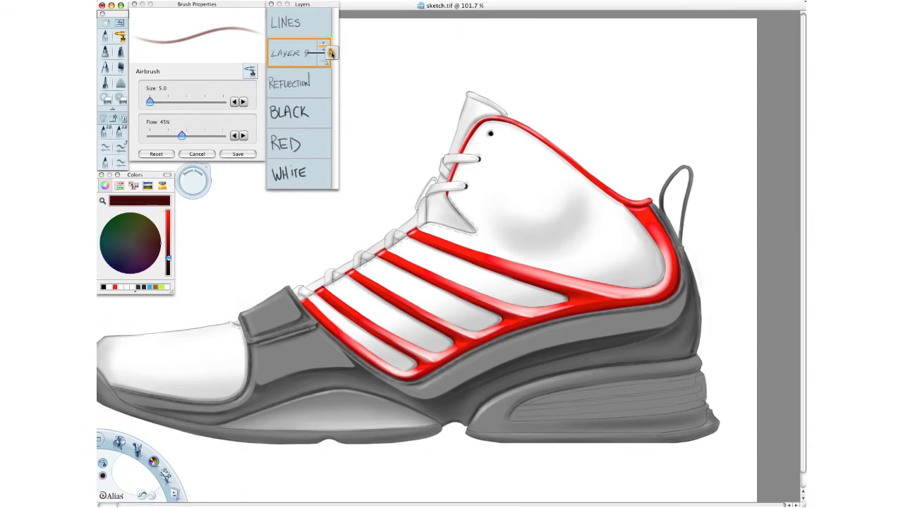
double_click(307, 53)
click(384, 126)
drag(284, 69, 299, 67)
drag(303, 67, 309, 78)
drag(302, 74, 315, 77)
drag(311, 67, 321, 65)
drag(287, 94, 288, 106)
mouse_move(285, 91)
mouse_down()
mouse_move(299, 105)
mouse_move(319, 94)
mouse_move(332, 101)
mouse_up()
click(298, 125)
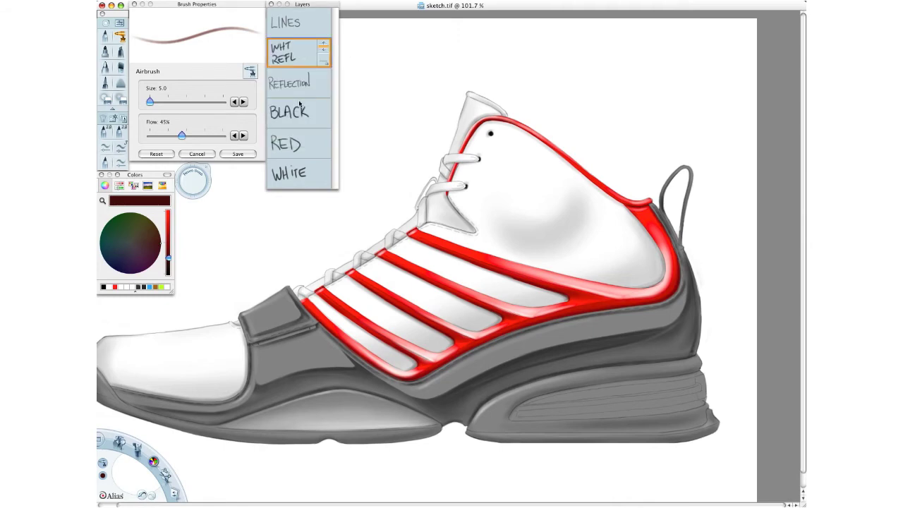
Step: Airbrush white reflections along the grey side panel on the WHT REFL layer at size 15.9 and 45% flow
click(122, 40)
click(111, 287)
drag(193, 181, 201, 181)
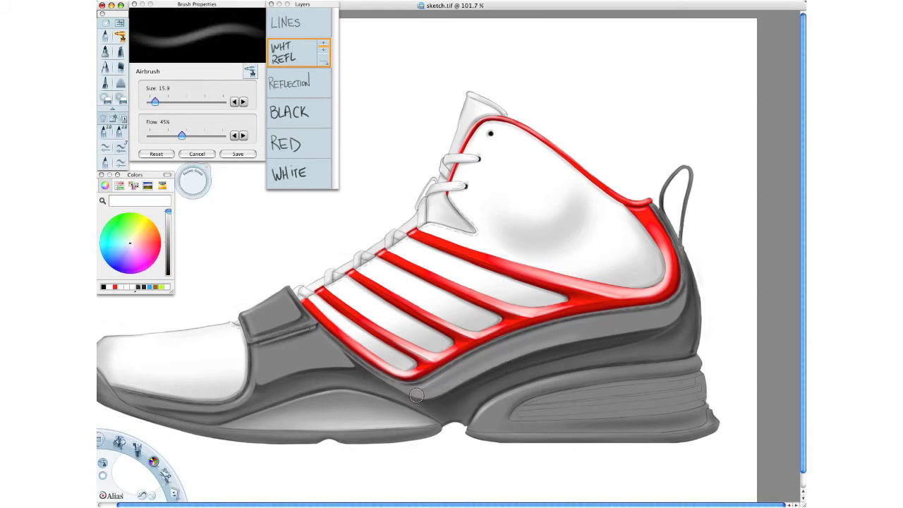
mouse_move(417, 395)
mouse_down()
mouse_move(674, 318)
mouse_move(459, 387)
mouse_up()
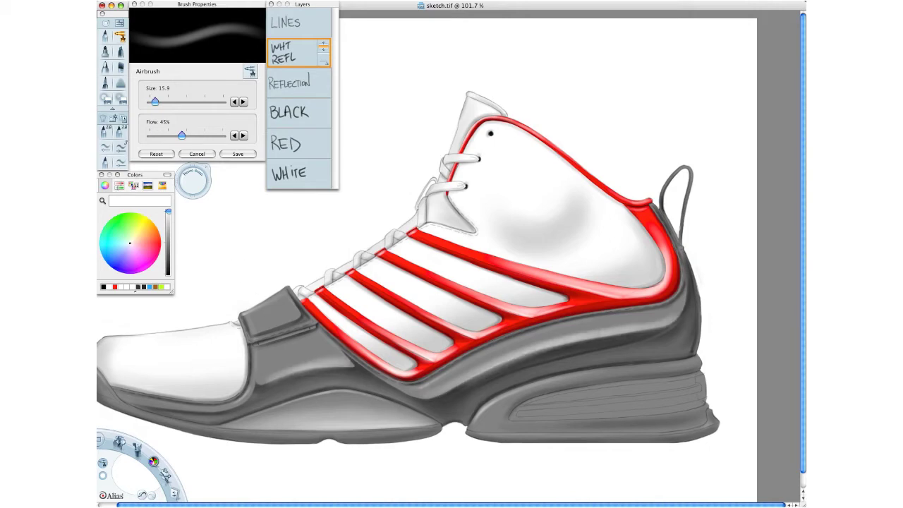
Step: Spray softer white reflections on the forefoot strap and along the grey side panel with the Airbrush at size 24.0
drag(199, 183, 195, 184)
mouse_move(296, 314)
mouse_down()
mouse_move(265, 331)
mouse_move(294, 312)
mouse_up()
drag(192, 185, 199, 184)
mouse_move(298, 311)
mouse_down()
mouse_move(262, 328)
mouse_move(296, 305)
mouse_up()
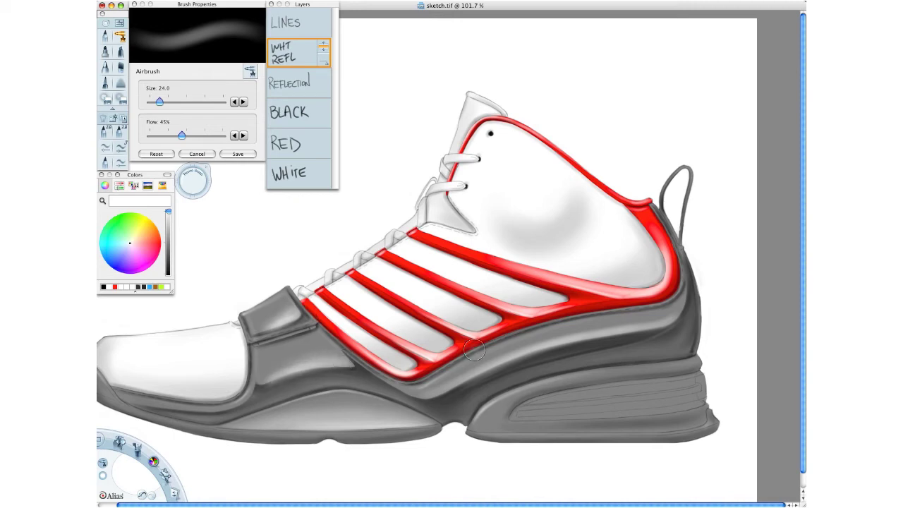
mouse_move(466, 380)
mouse_down()
mouse_move(625, 327)
mouse_move(456, 378)
mouse_move(628, 323)
mouse_up()
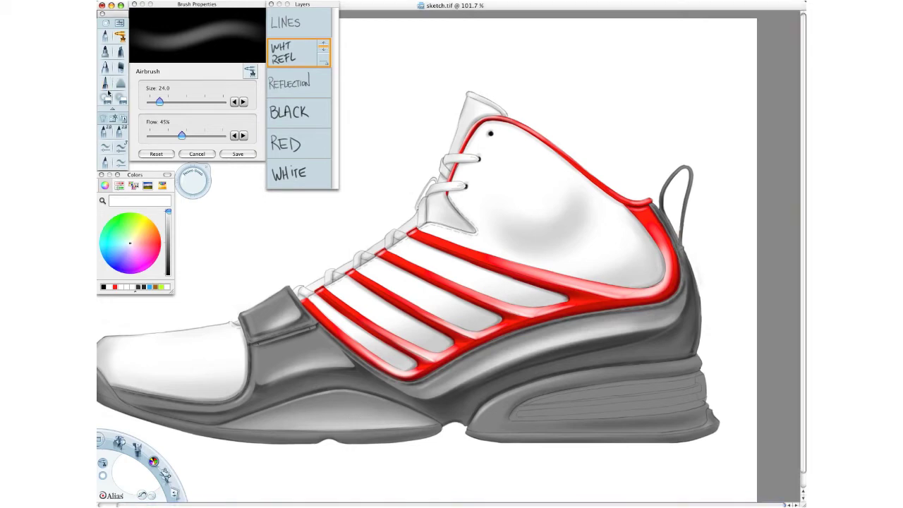
Step: Trim the white reflections along the lower edges of the side panel, forefoot panel and strap with the Hard Eraser at size 8.8
click(106, 98)
drag(192, 182, 192, 181)
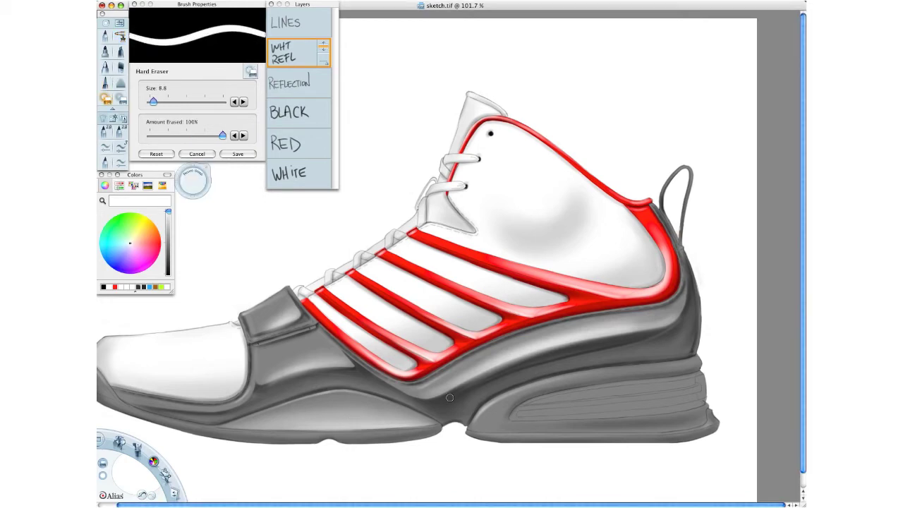
drag(479, 380, 577, 344)
mouse_move(641, 337)
mouse_down()
mouse_move(564, 352)
mouse_move(678, 326)
mouse_up()
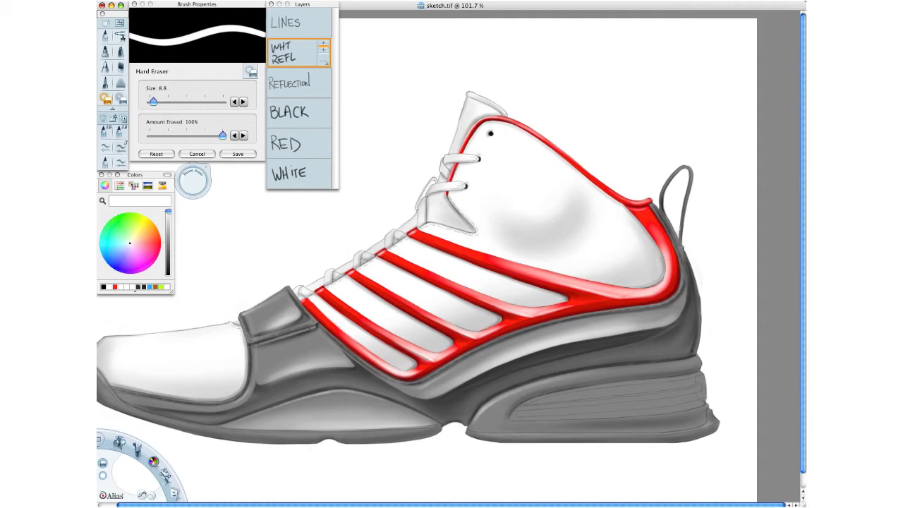
drag(261, 391, 336, 371)
drag(252, 337, 298, 323)
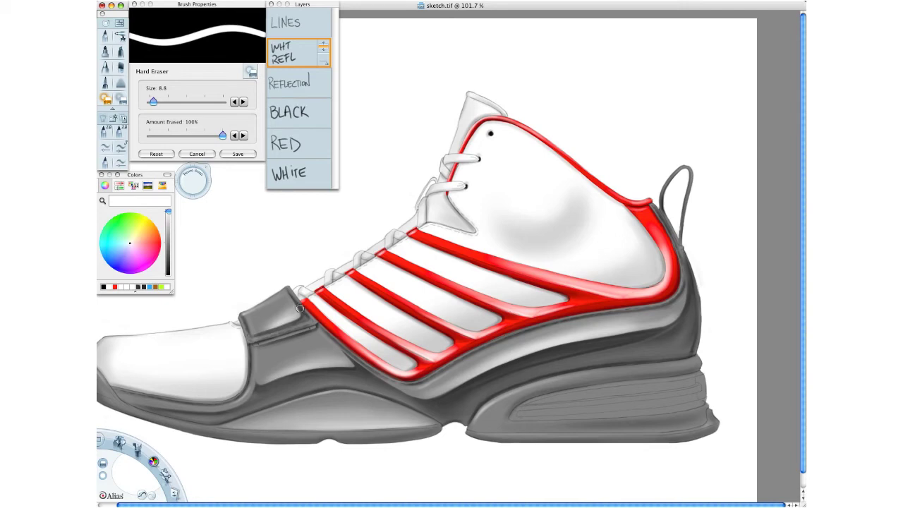
Step: Switch to the Soft Eraser on the WHT REFL layer and set its size to 10.9
click(121, 99)
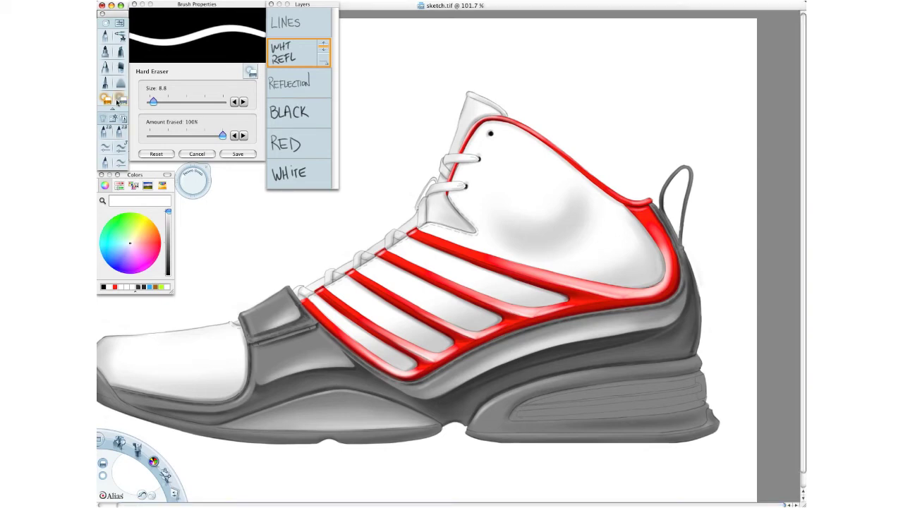
drag(196, 185, 215, 185)
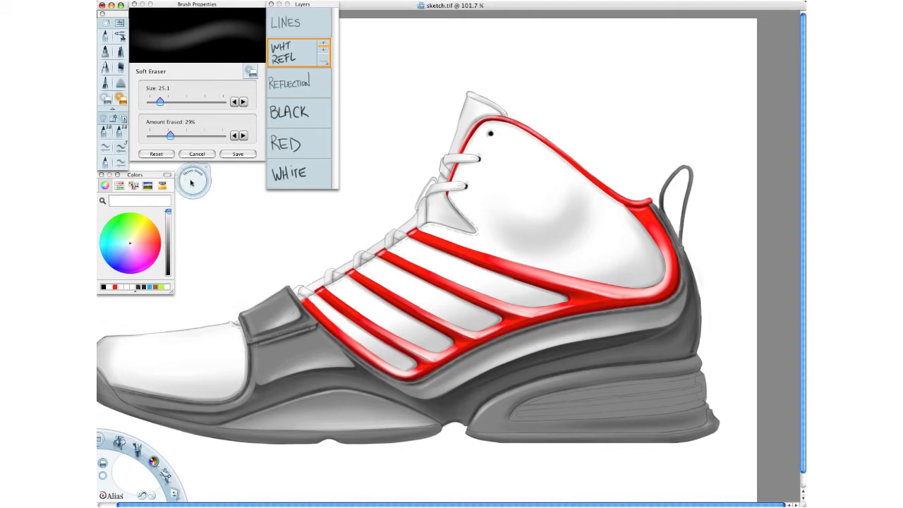
drag(194, 181, 185, 192)
key(space)
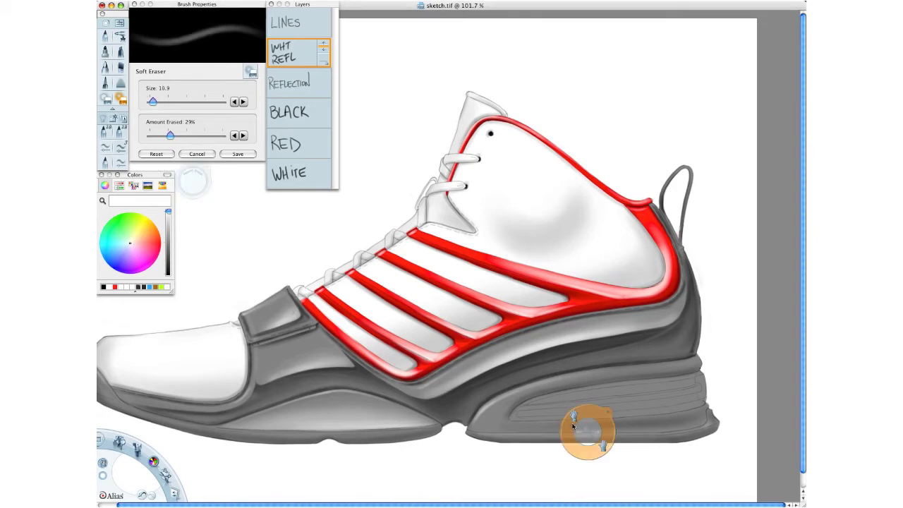
drag(573, 424, 607, 431)
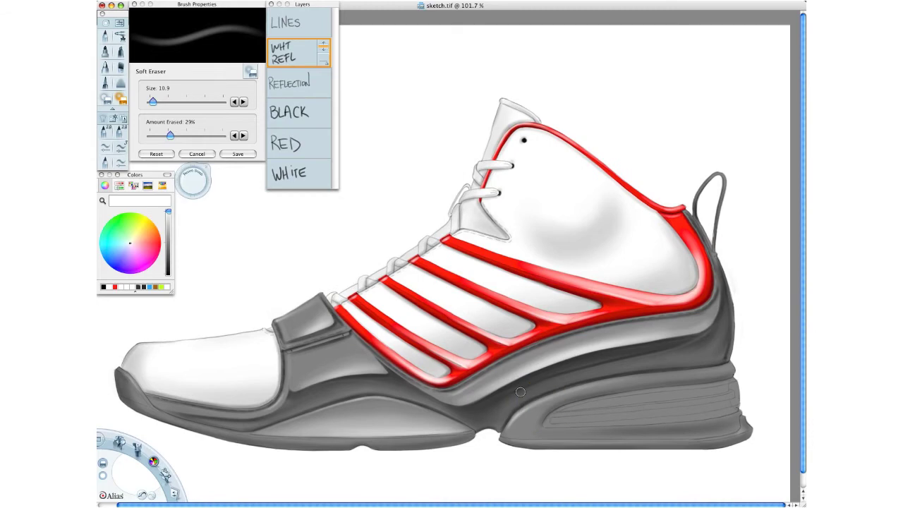
Step: Set the REFLECTION layer's opacity to 100%
click(327, 88)
mouse_move(327, 88)
mouse_down()
mouse_move(341, 99)
mouse_move(378, 96)
mouse_up()
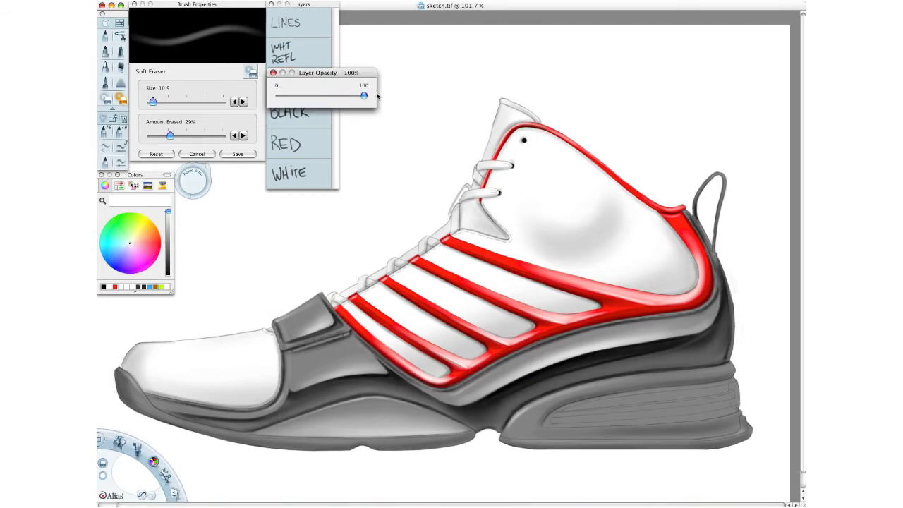
click(274, 73)
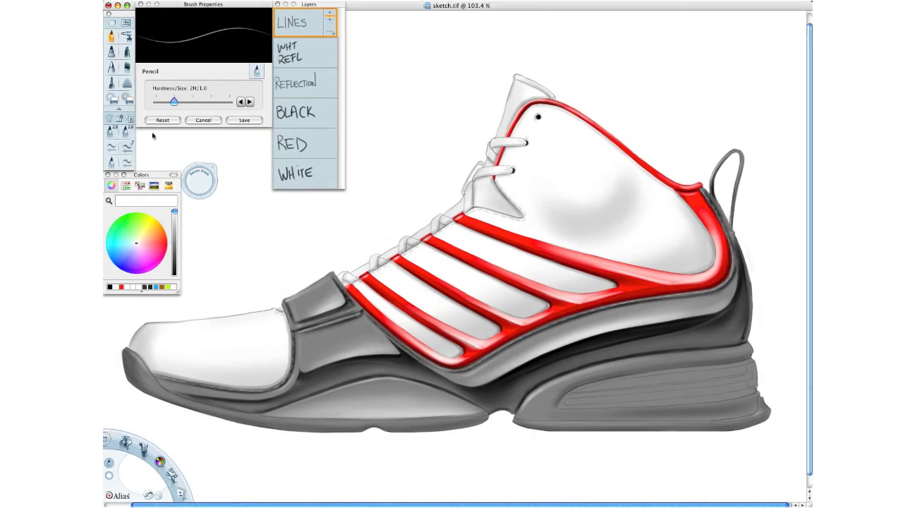
Step: Draw thin white highlights on the LINES layer with the 2H/1.0 Pencil along the grey forefoot panel's upper and lower edges
click(204, 182)
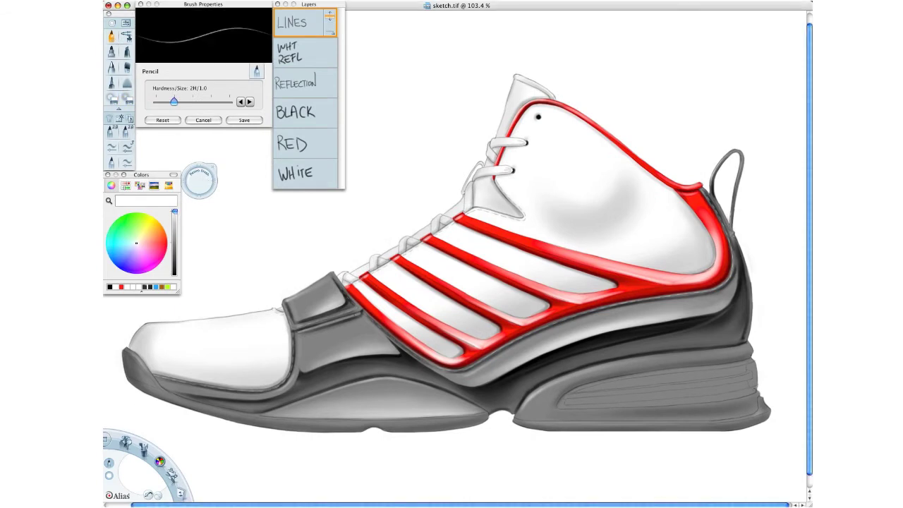
key(space)
drag(341, 326, 358, 305)
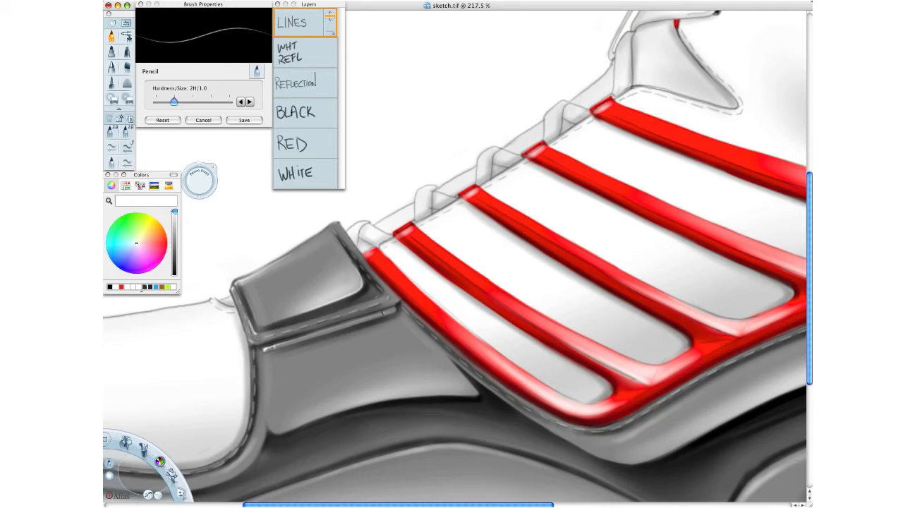
drag(272, 346, 322, 334)
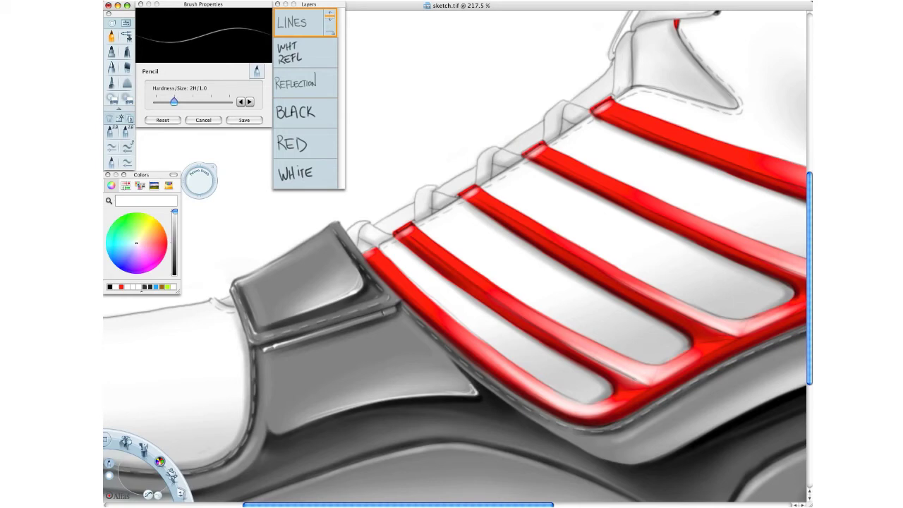
drag(272, 431, 360, 408)
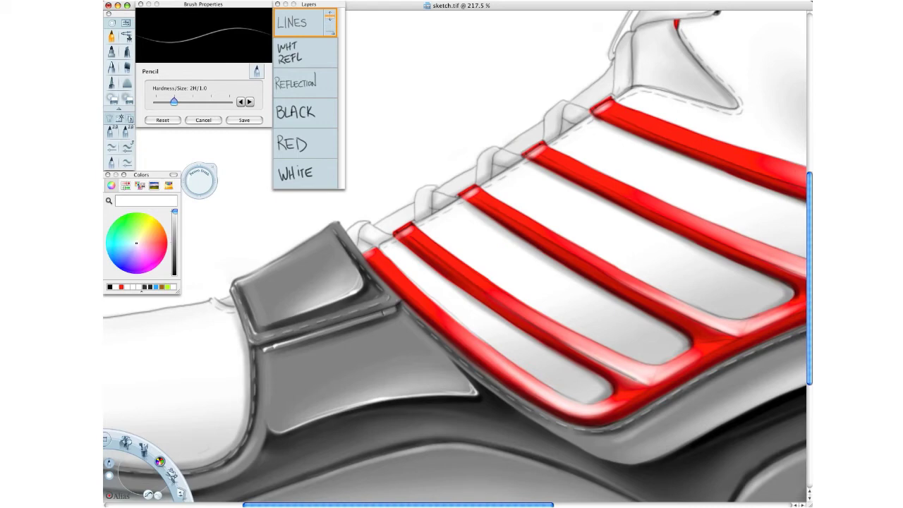
Step: Pencil thin white highlights along the grey rim that curves around the white toe box
drag(257, 455, 268, 402)
drag(293, 458, 425, 342)
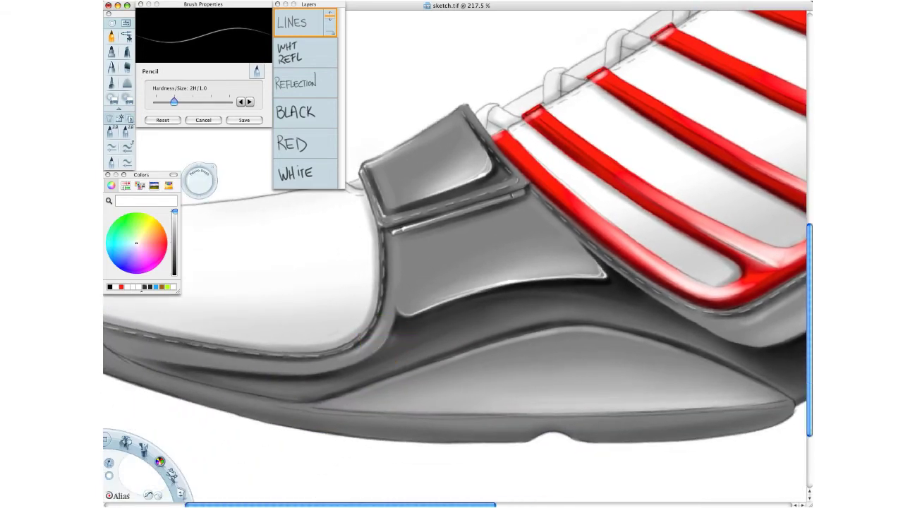
mouse_move(389, 334)
mouse_down()
mouse_move(365, 358)
mouse_move(296, 375)
mouse_move(201, 367)
mouse_up()
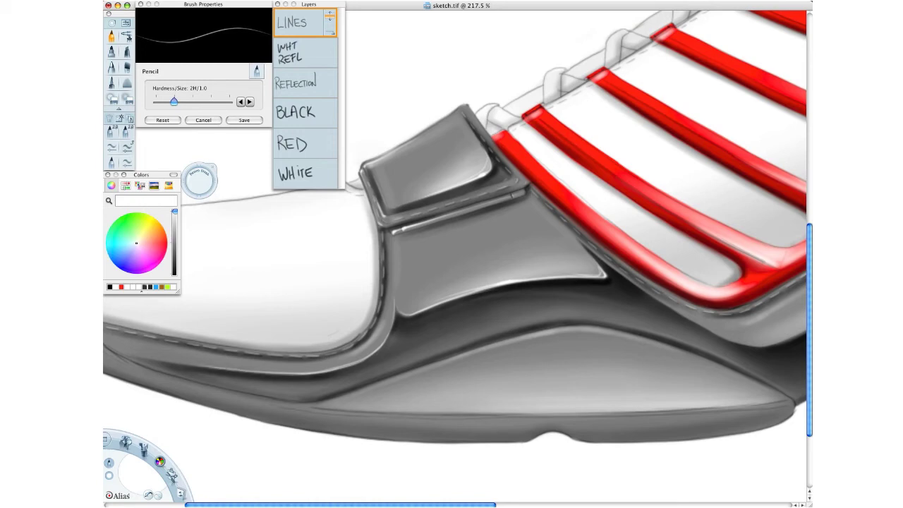
Step: Pencil white highlights along the curved upper edge and the lower edge of the arched forefoot sole panel
drag(310, 405, 407, 373)
mouse_move(337, 402)
mouse_down()
mouse_move(559, 328)
mouse_move(548, 329)
mouse_move(646, 341)
mouse_up()
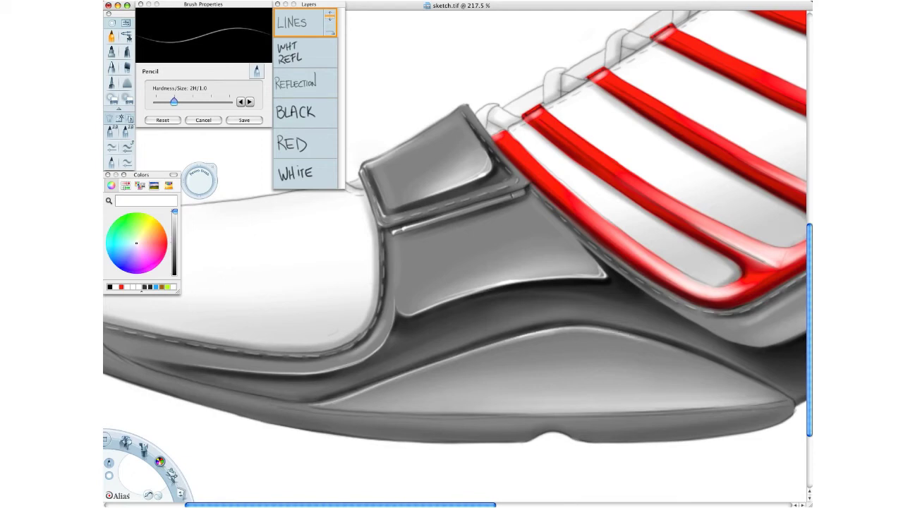
drag(576, 414, 671, 411)
mouse_move(564, 414)
mouse_down()
mouse_move(685, 409)
mouse_move(633, 411)
mouse_up()
mouse_move(520, 414)
mouse_down()
mouse_move(571, 412)
mouse_move(560, 412)
mouse_up()
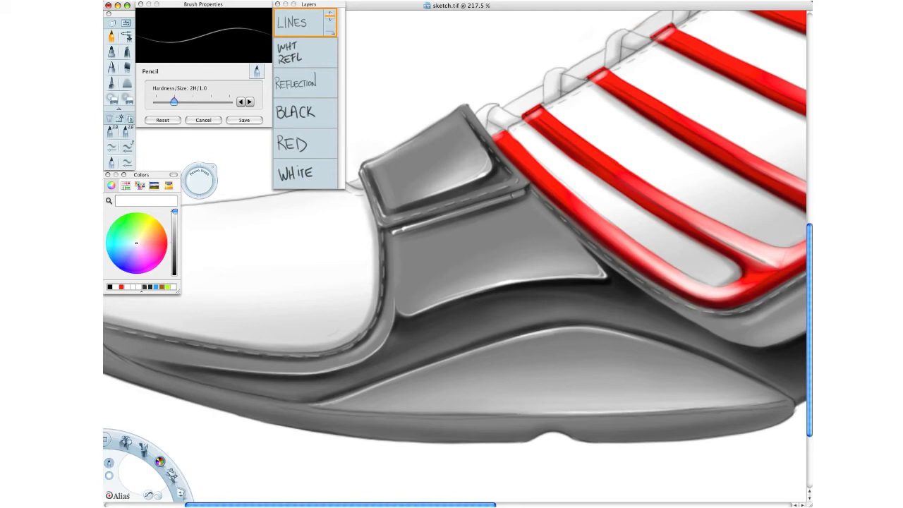
drag(655, 410, 735, 406)
Step: Pencil thin white highlights along the toe cap's edge and the seam running back along the front sole
key(space)
drag(298, 398, 488, 399)
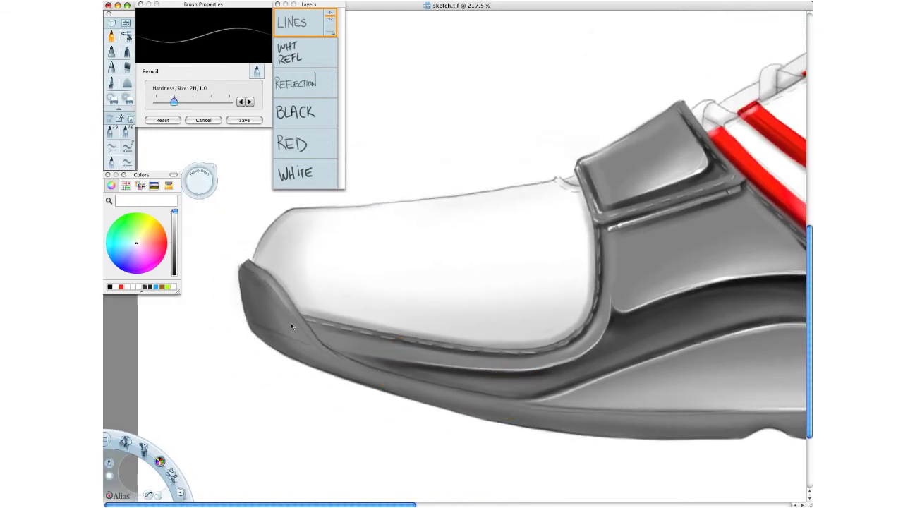
drag(250, 264, 270, 278)
mouse_move(321, 344)
mouse_down()
mouse_move(401, 378)
mouse_move(483, 396)
mouse_up()
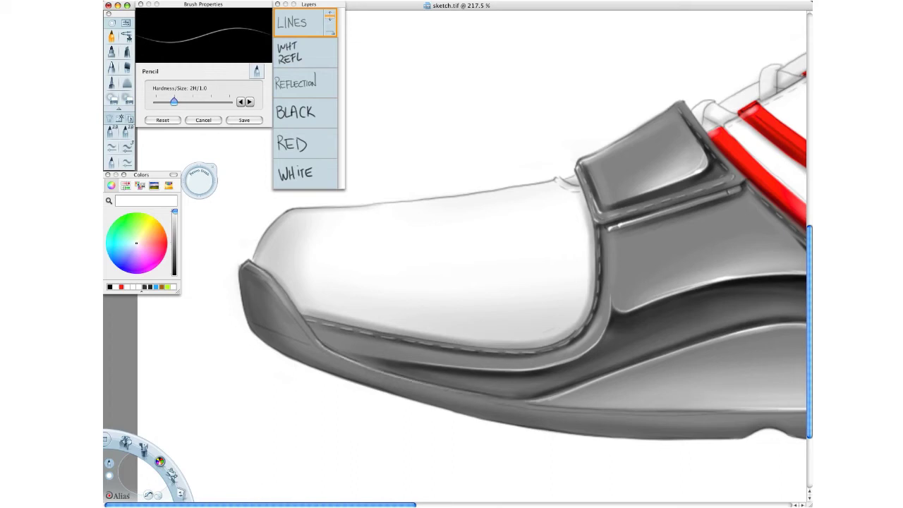
drag(431, 386, 530, 401)
Step: Switch to the Paintbrush at size 2.0 and set the colour to black
key(space)
drag(605, 382, 203, 436)
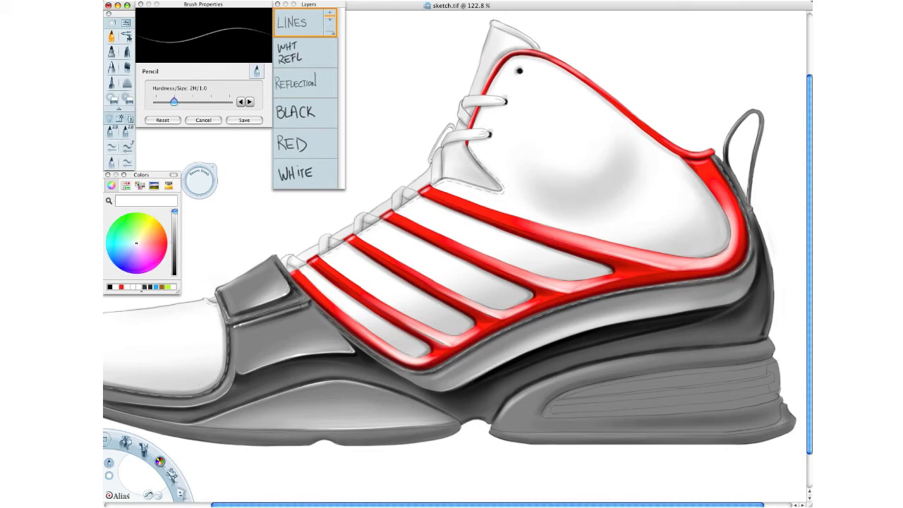
drag(199, 183, 204, 176)
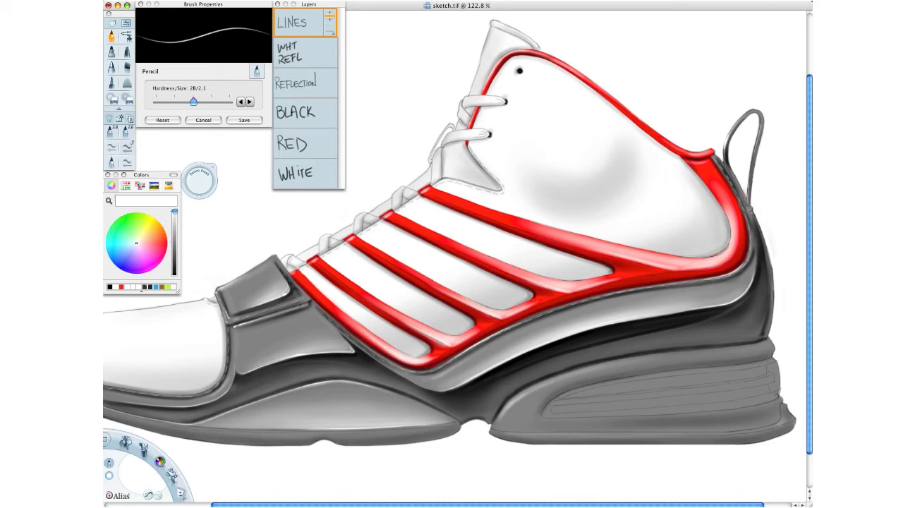
click(128, 68)
drag(200, 182, 199, 186)
click(173, 275)
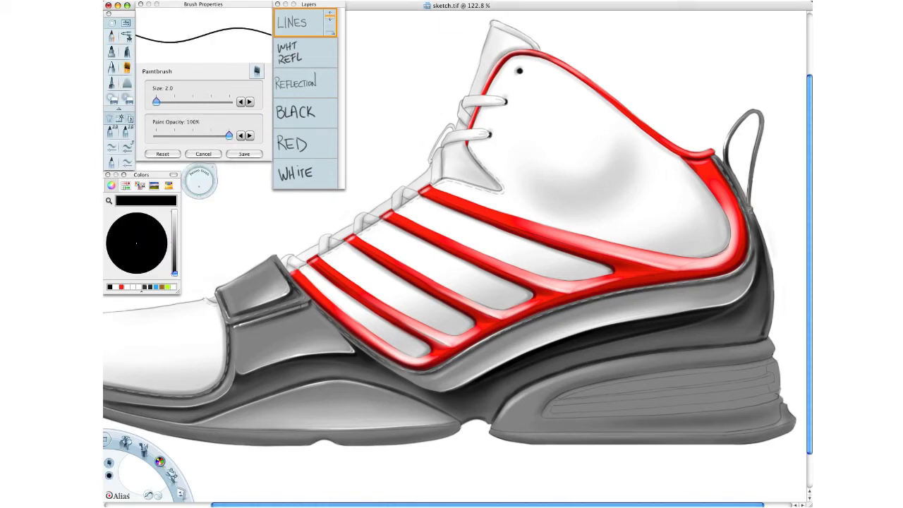
Step: Try outlining a lower lace loop with black Paintbrush strokes and undo them
drag(321, 237, 319, 251)
drag(330, 235, 328, 250)
click(149, 495)
click(149, 495)
click(149, 494)
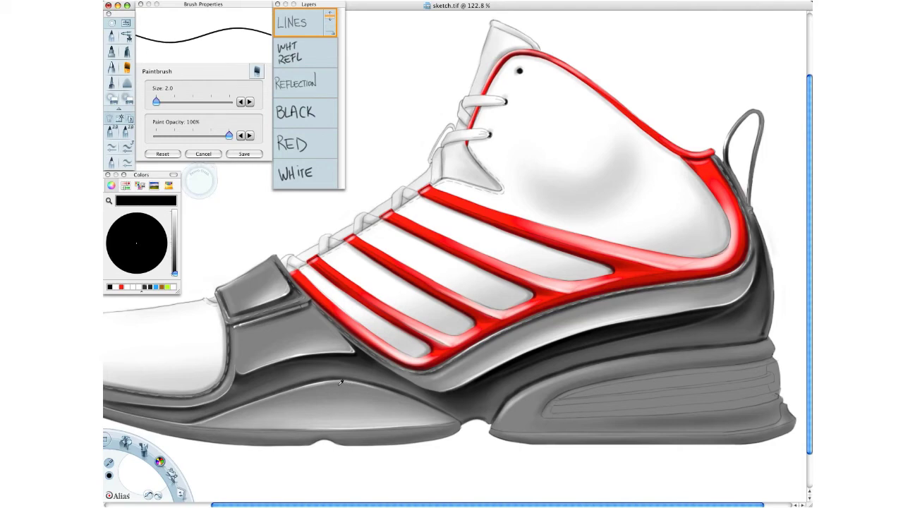
Step: Sample mid grey from the forefoot panel and outline the lace loops with the size 2.0 Paintbrush
click(330, 328)
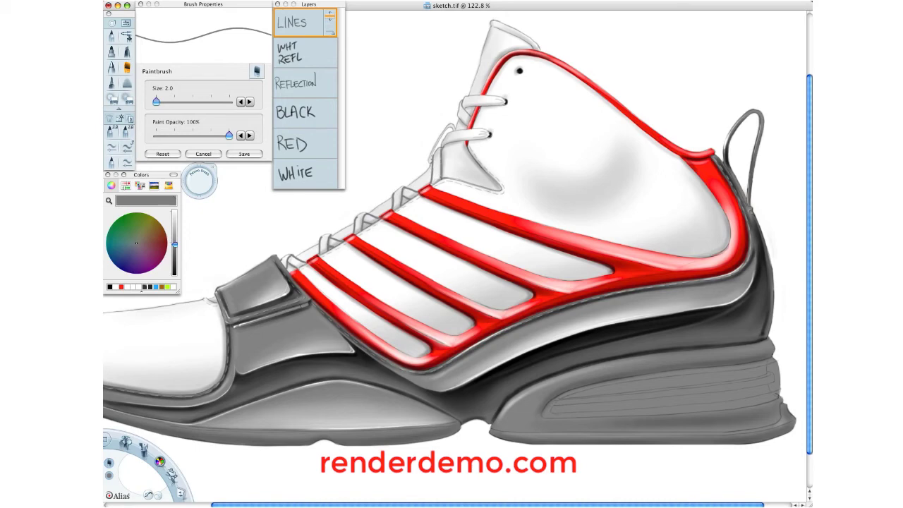
mouse_move(451, 142)
mouse_down()
mouse_move(479, 139)
mouse_move(457, 133)
mouse_move(476, 130)
mouse_up()
drag(474, 96, 492, 98)
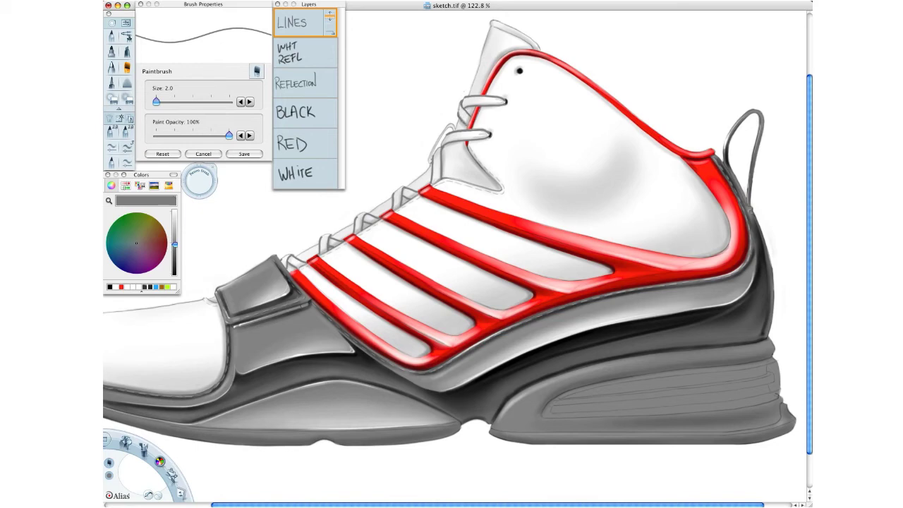
Step: Switch to the Pencil at 2H/1.1 and set the colour to a slightly lighter grey
key(space)
drag(462, 363, 451, 378)
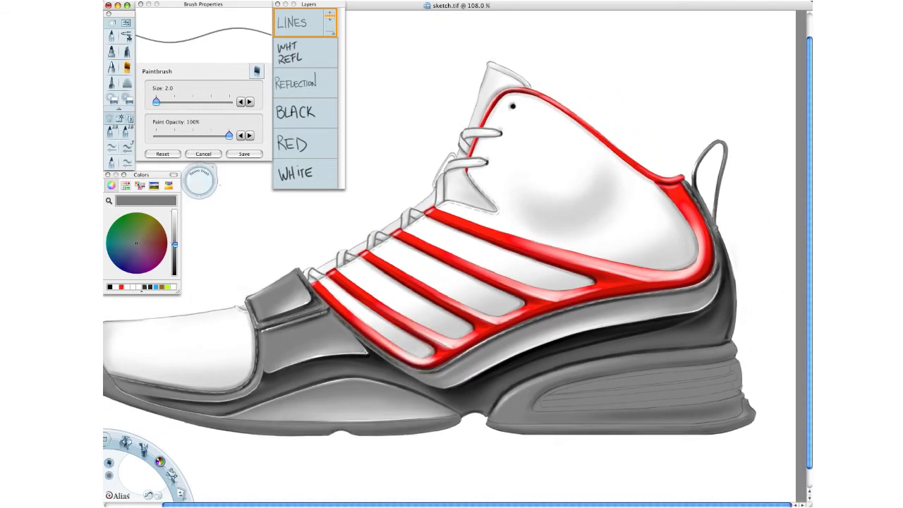
click(112, 36)
drag(194, 181, 174, 207)
click(174, 255)
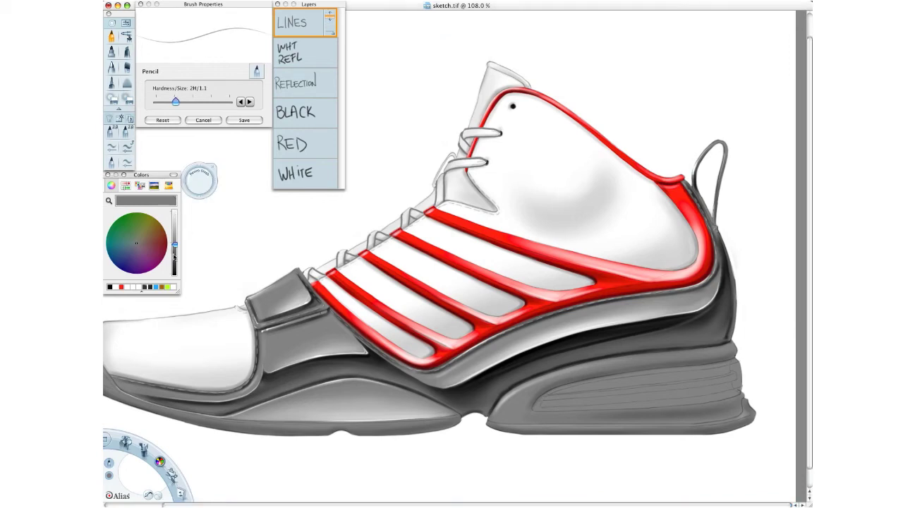
drag(200, 178, 197, 180)
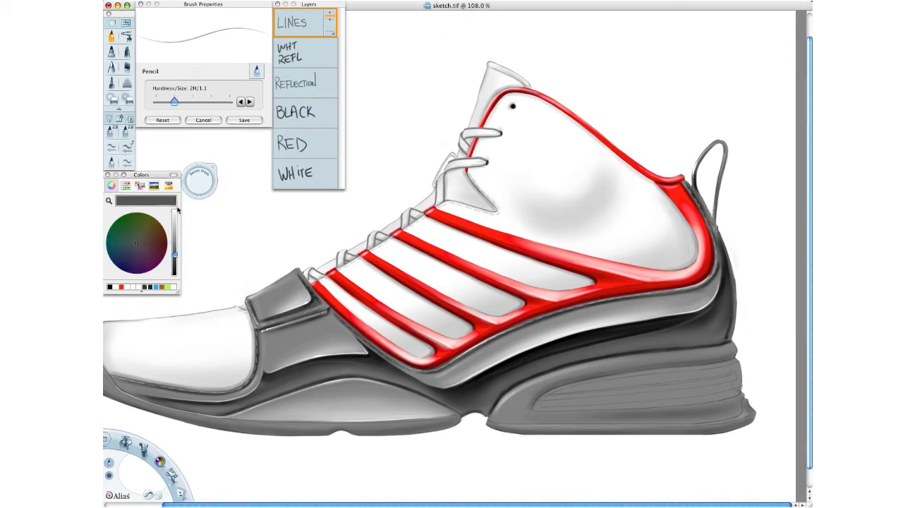
drag(174, 254, 174, 238)
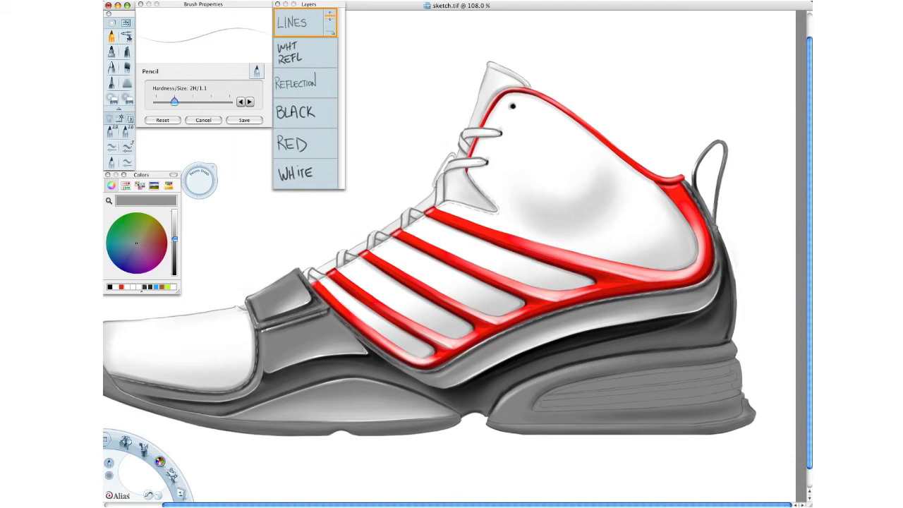
Step: Hatch fine grey texture lines across the laces with the Pencil on the LINES layer
key(space)
drag(399, 292, 439, 293)
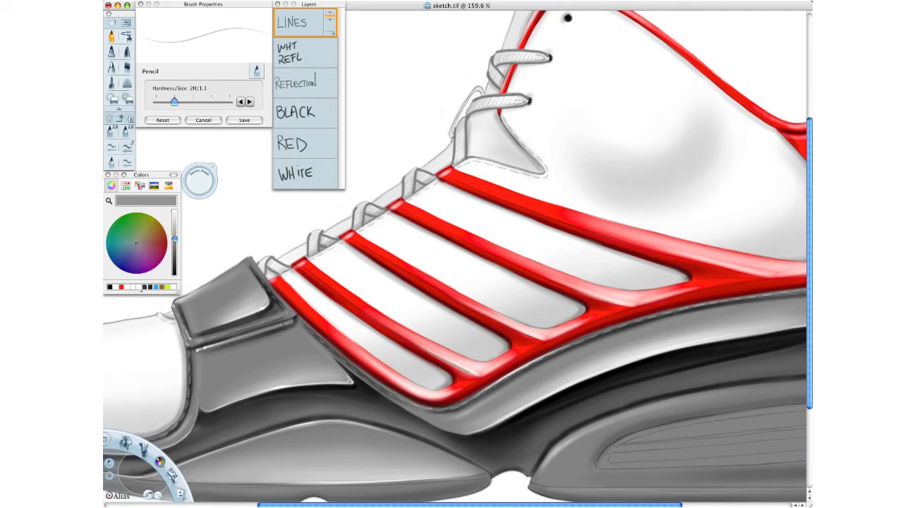
key(space)
mouse_move(529, 329)
mouse_down()
mouse_move(466, 346)
mouse_move(481, 346)
mouse_up()
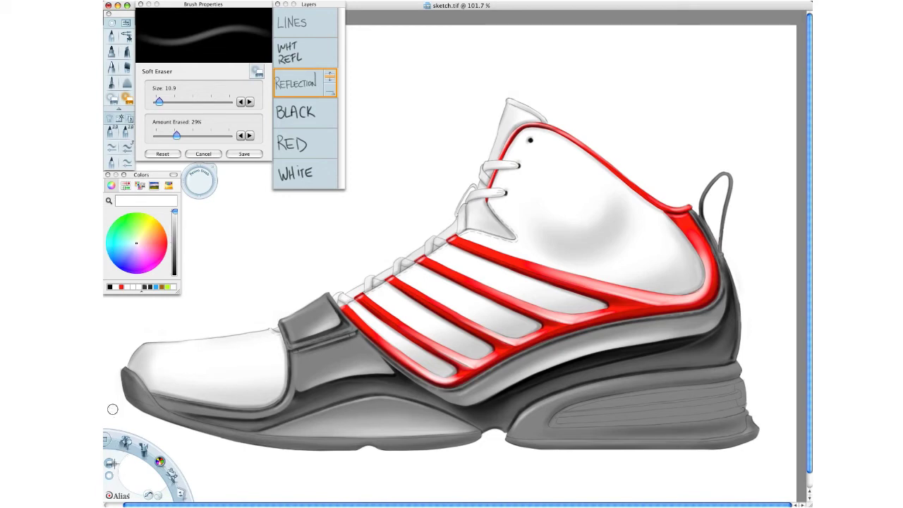
Step: Capture the screen area around the whole sneaker, switch to Illustrator and paste the capture into the Untitled-1 document
drag(109, 463, 760, 90)
key(Tab)
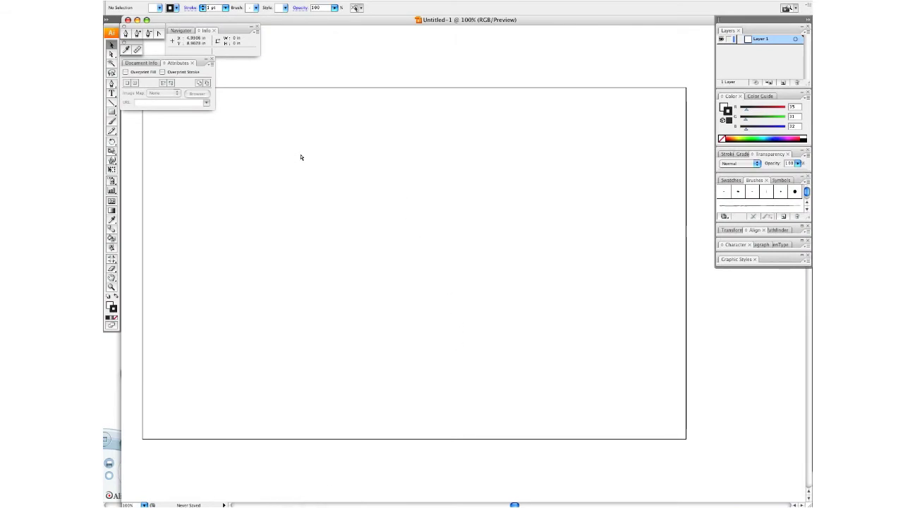
key(super+v)
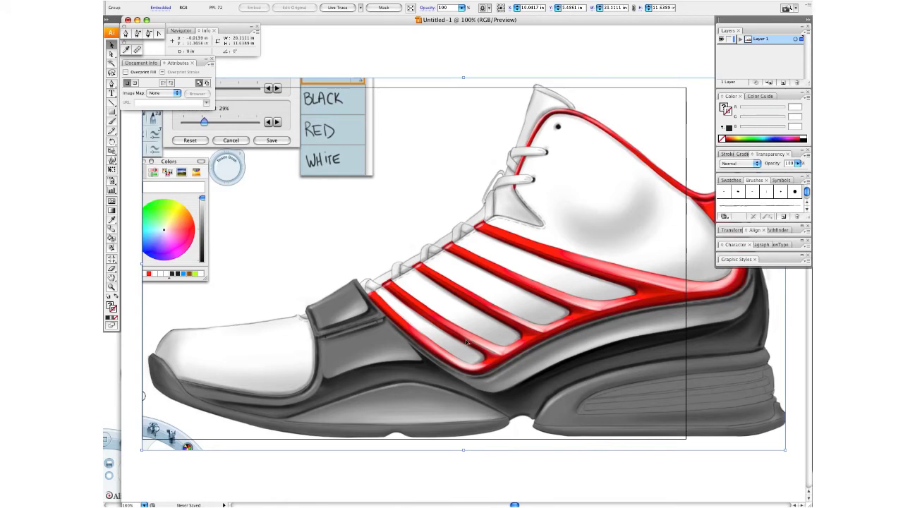
Step: Move and scale the pasted sneaker image to about 17.11 by 9.90 in so the shoe fits the artboard, and deselect it
drag(468, 342, 422, 339)
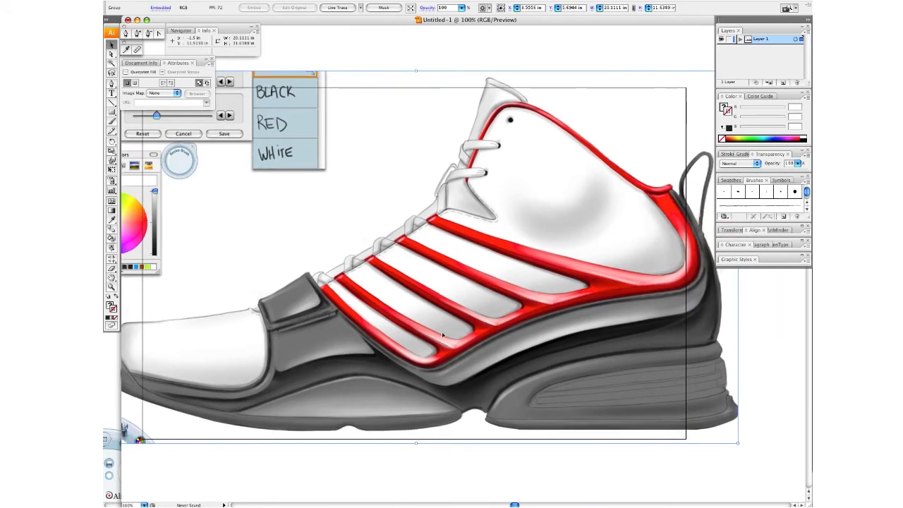
drag(738, 444, 678, 408)
drag(572, 359, 566, 369)
drag(671, 116, 685, 110)
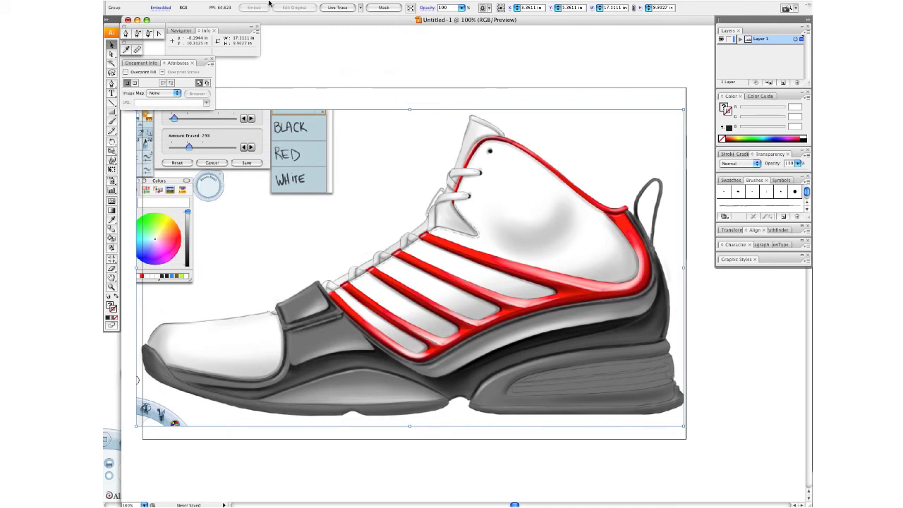
key(super+shift+a)
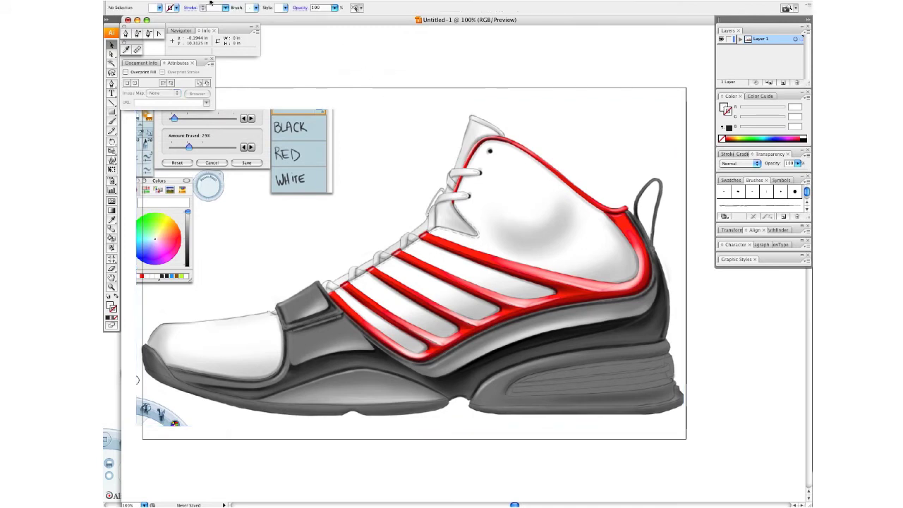
Step: Draw a small circle about 0.14 in across with the Ellipse tool in the empty area above the shoe's red collar
drag(112, 111, 136, 134)
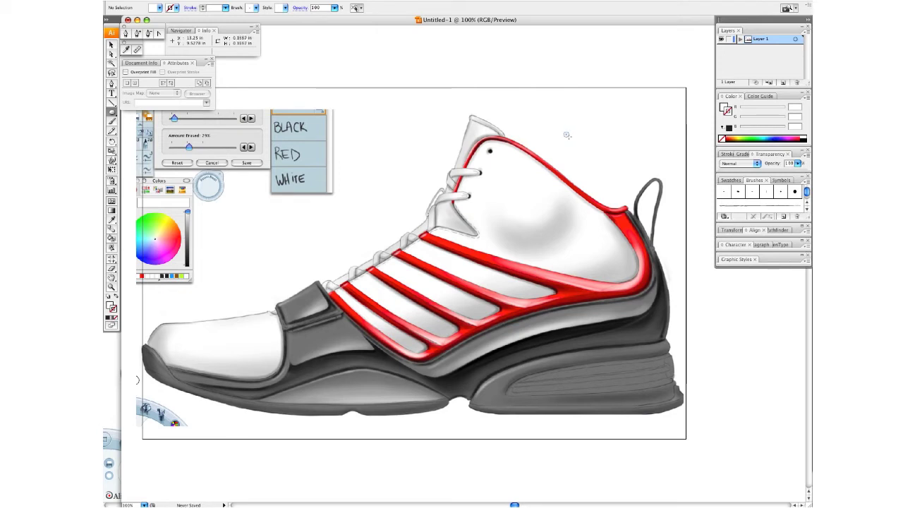
click(566, 135)
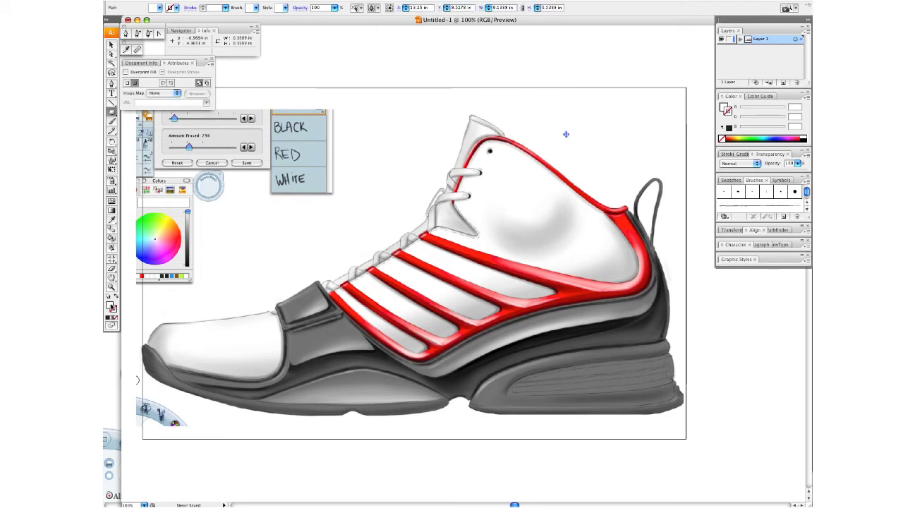
Step: Fill the small circle with solid black and move it slightly farther from the shoe within the empty area
click(110, 306)
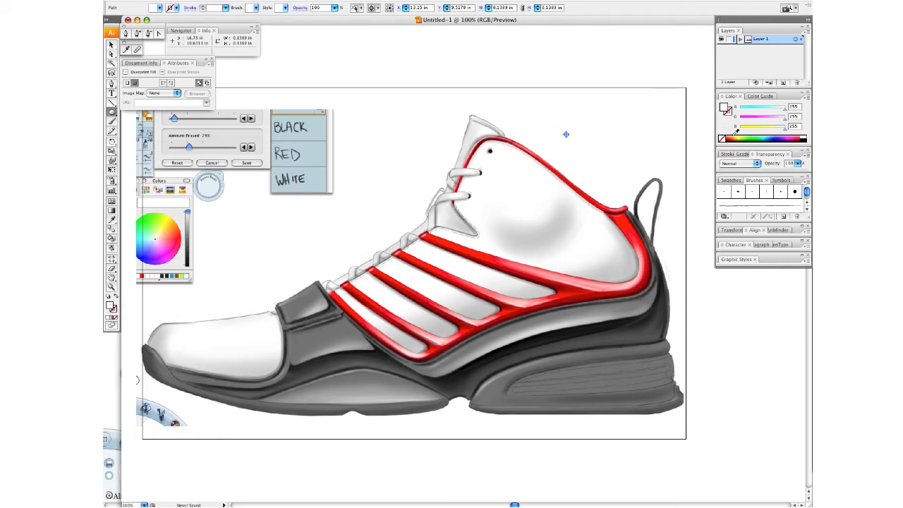
click(805, 136)
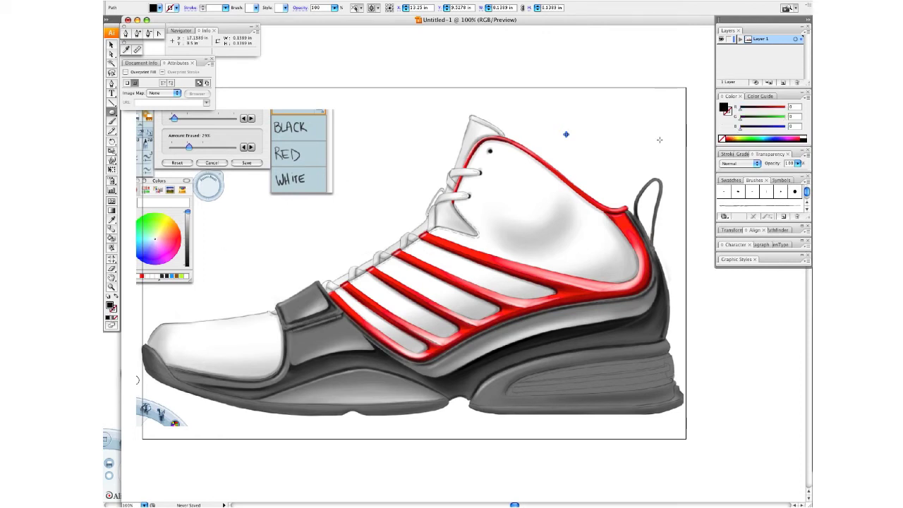
key(v)
click(597, 138)
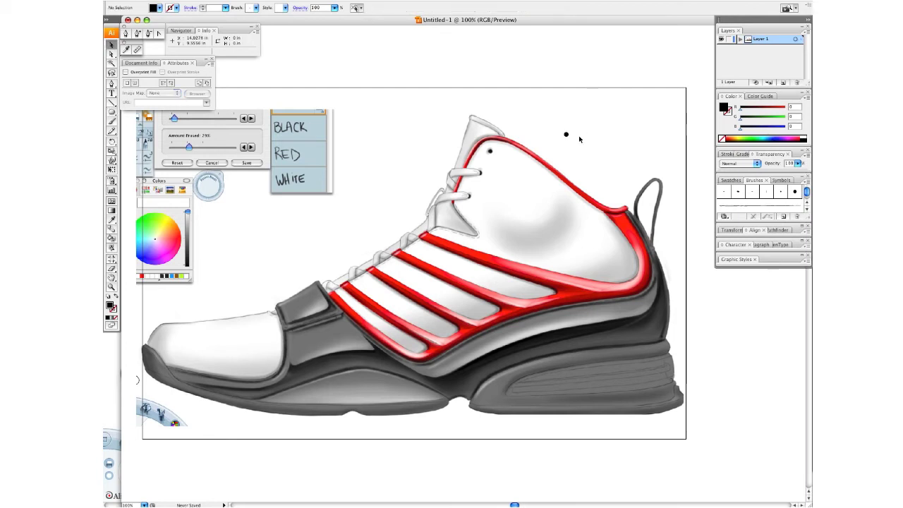
click(579, 128)
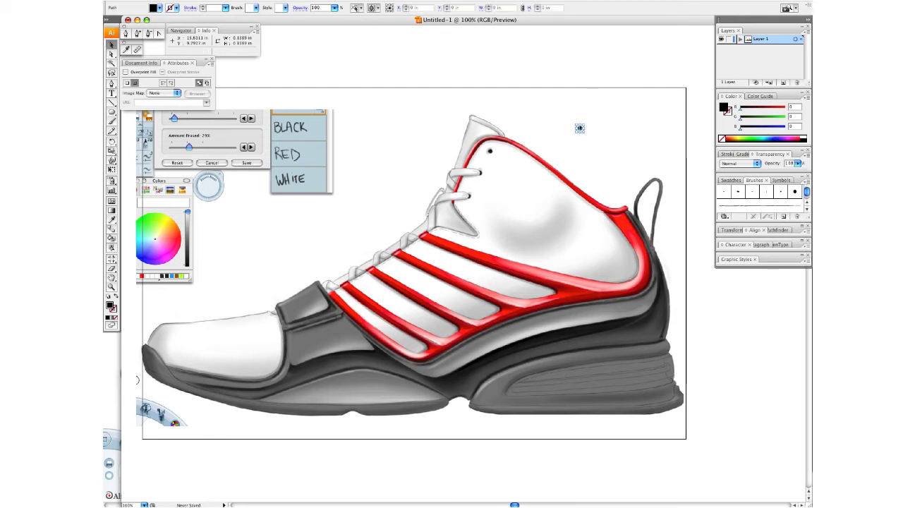
Step: Draw a square about 0.28 in wide centred on the black dot and remove its fill, leaving it without stroke
key(z)
drag(530, 75, 635, 185)
drag(111, 111, 129, 117)
drag(459, 262, 479, 241)
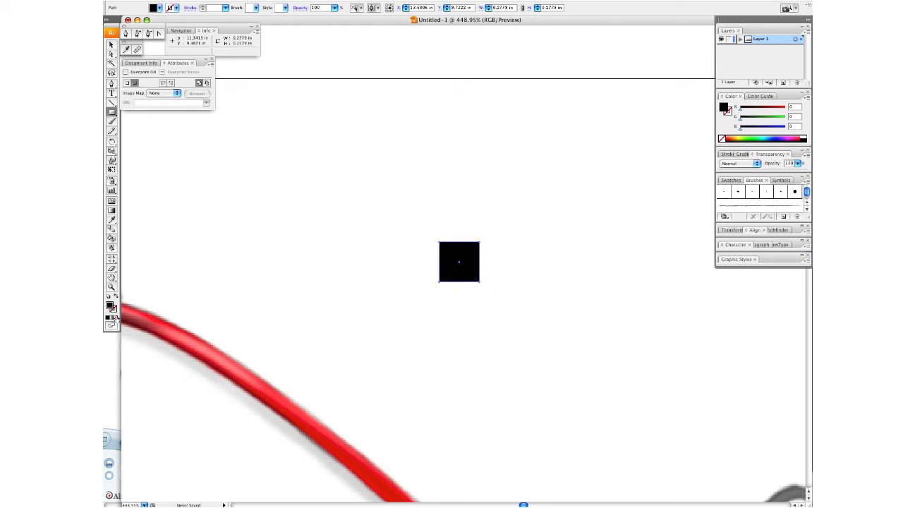
click(116, 318)
key(v)
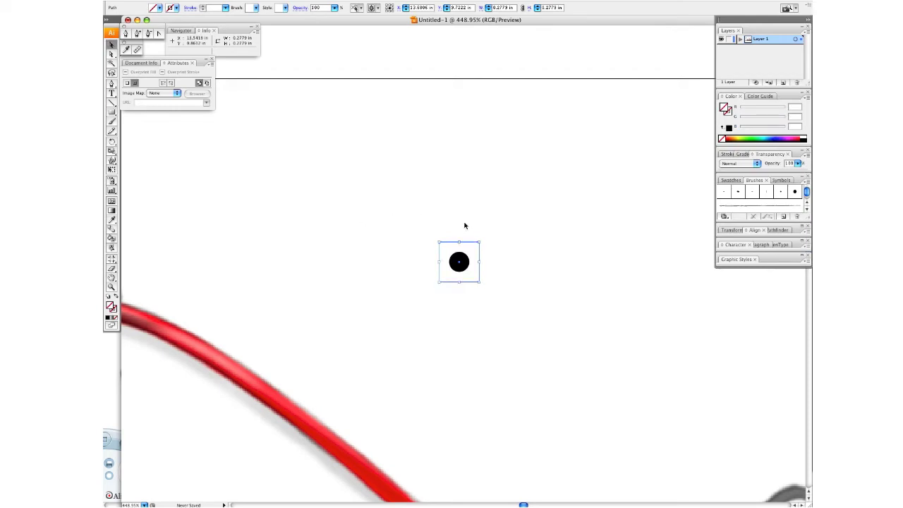
Step: Select the dot and its invisible square together, align their centres, and deselect them
click(455, 226)
drag(445, 226, 482, 263)
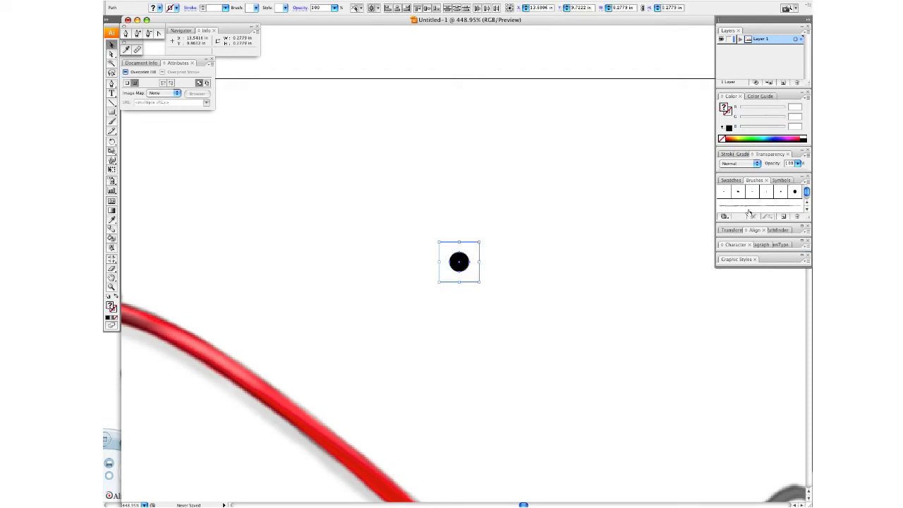
click(755, 231)
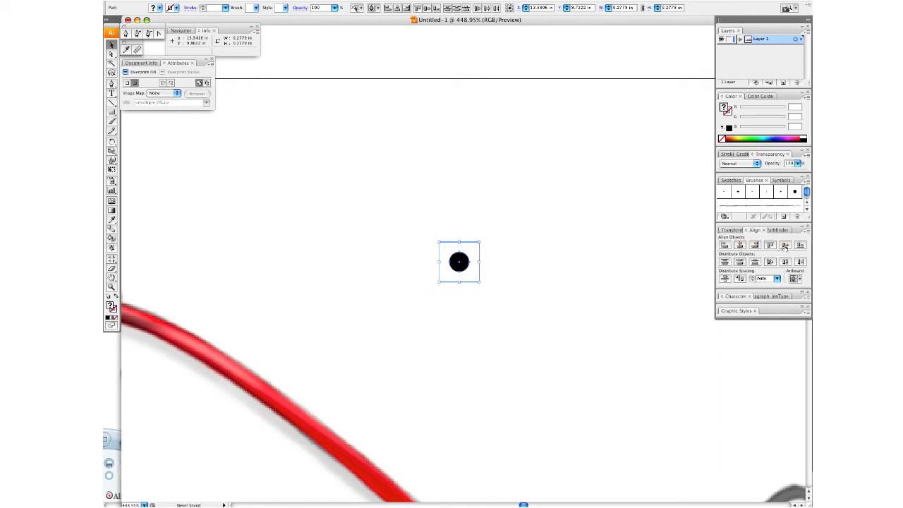
click(511, 239)
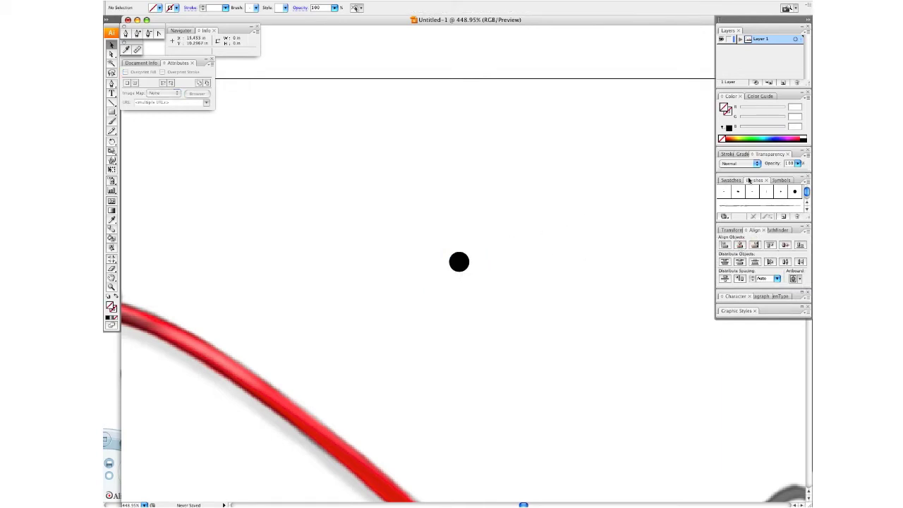
mouse_move(449, 222)
mouse_down()
mouse_move(471, 272)
mouse_move(464, 264)
mouse_move(741, 207)
mouse_up()
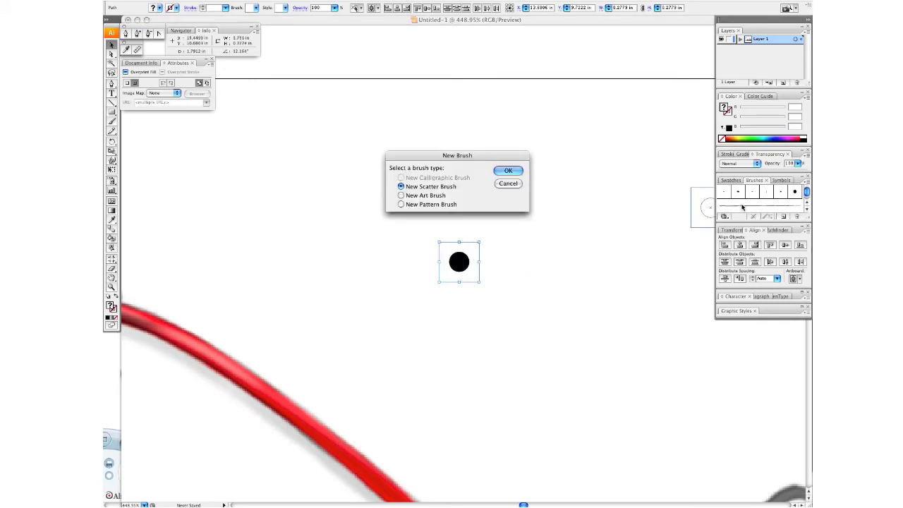
click(436, 197)
click(500, 176)
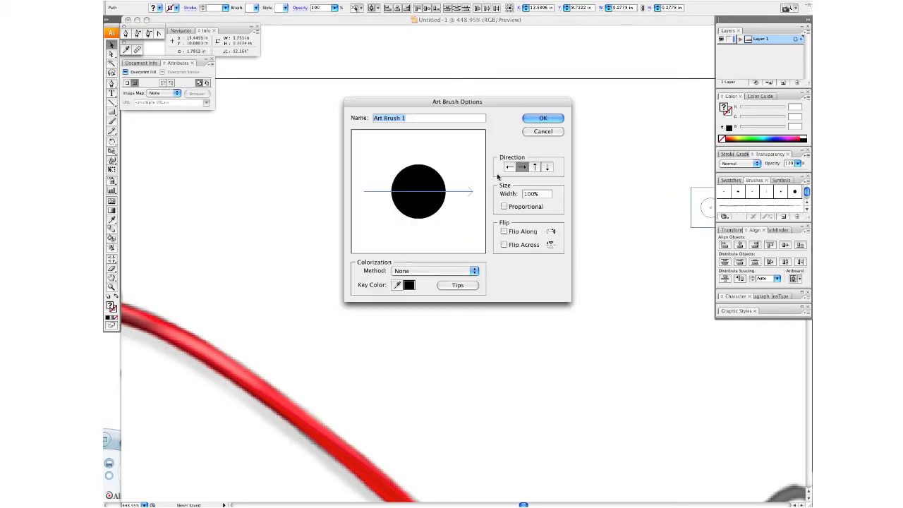
click(543, 132)
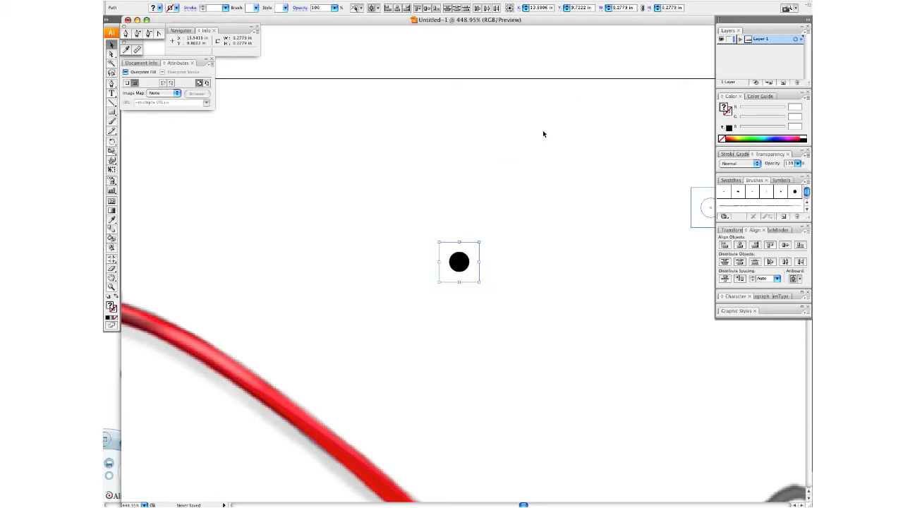
click(522, 268)
Step: Add the dot with its invisible square to the swatches as a pattern swatch and deselect the artwork
click(732, 181)
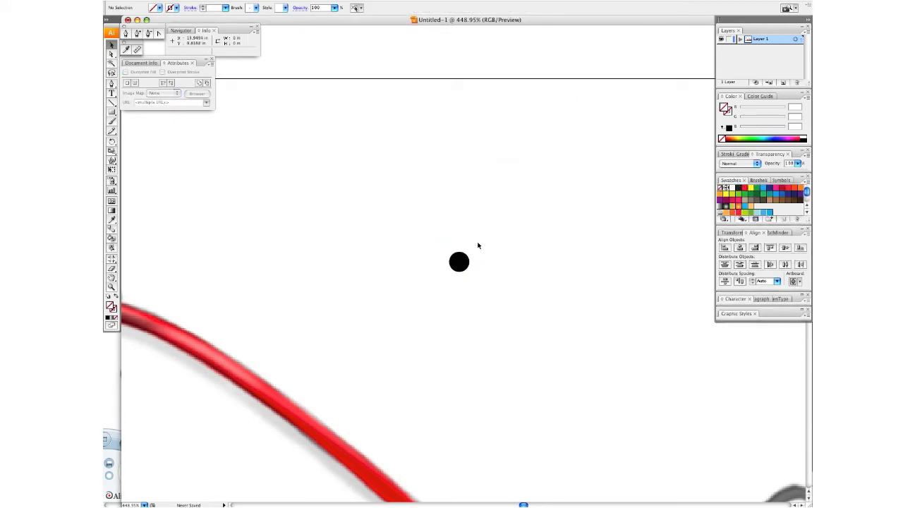
click(460, 263)
drag(460, 263, 772, 211)
click(598, 254)
Step: Move the original dot and its square just above the artboard, out of the way of the shoe, and deselect them
key(super+minus)
key(super+minus)
key(super+minus)
key(super+minus)
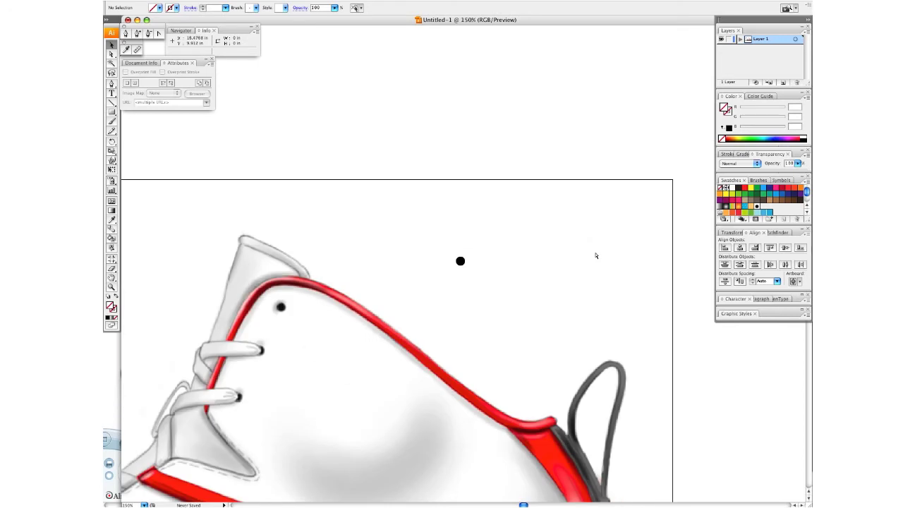
key(super+minus)
drag(434, 387, 514, 305)
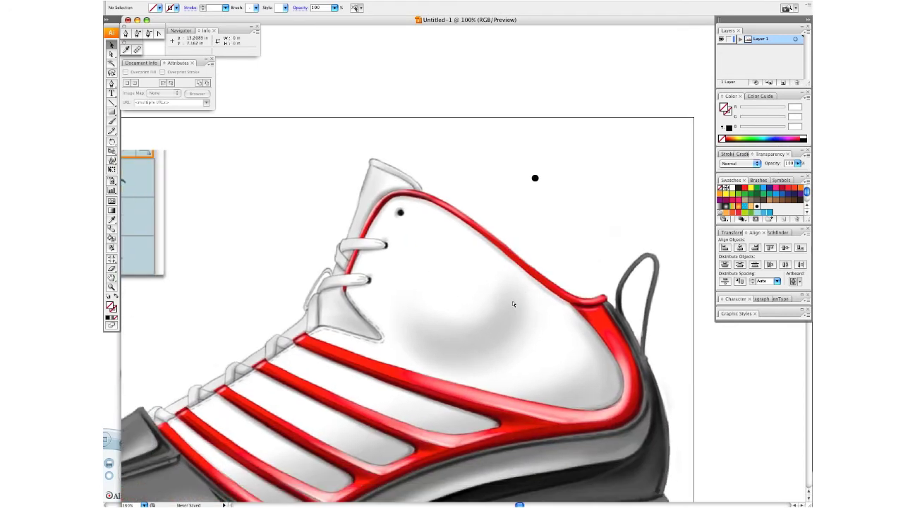
key(super+minus)
drag(415, 378, 512, 334)
click(607, 161)
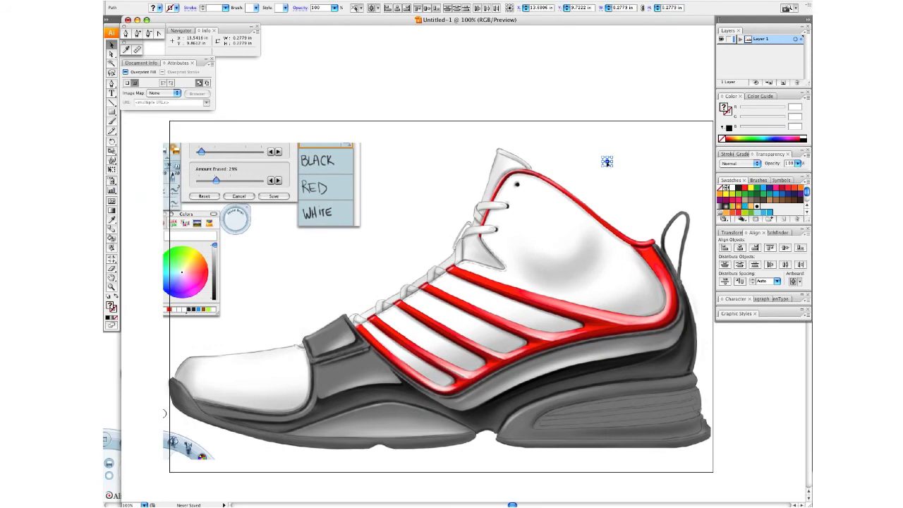
drag(606, 114, 605, 113)
click(617, 101)
Step: Draw a rectangle about 16.97 by 8.35 in across the shoe and fill it with the new dot pattern swatch
click(113, 113)
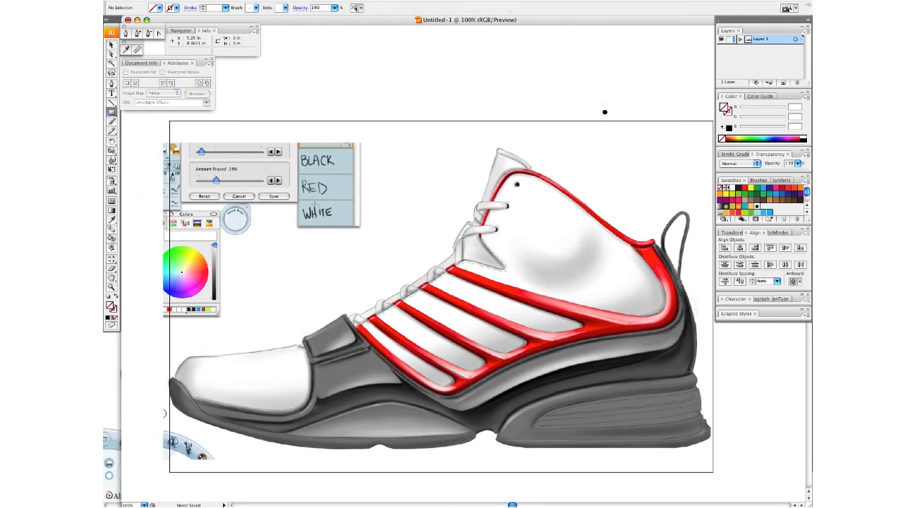
drag(178, 157, 707, 426)
key(v)
drag(178, 425, 163, 424)
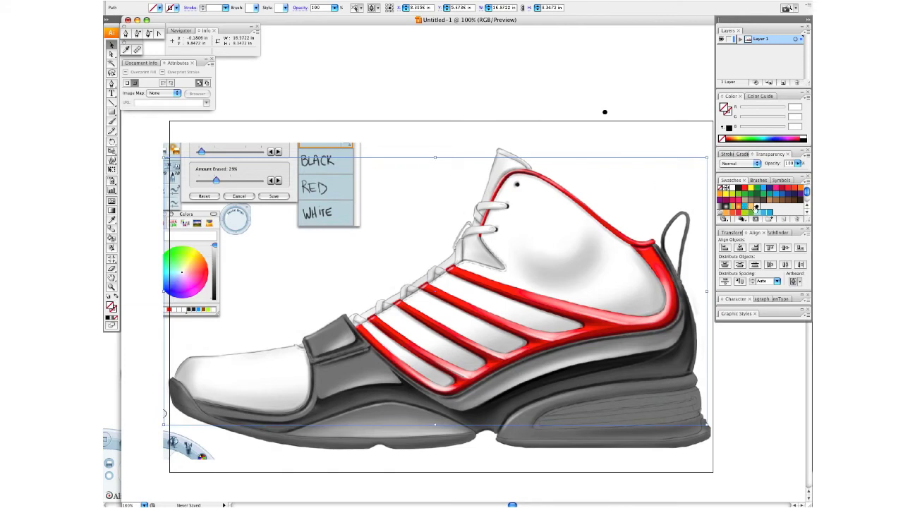
click(757, 207)
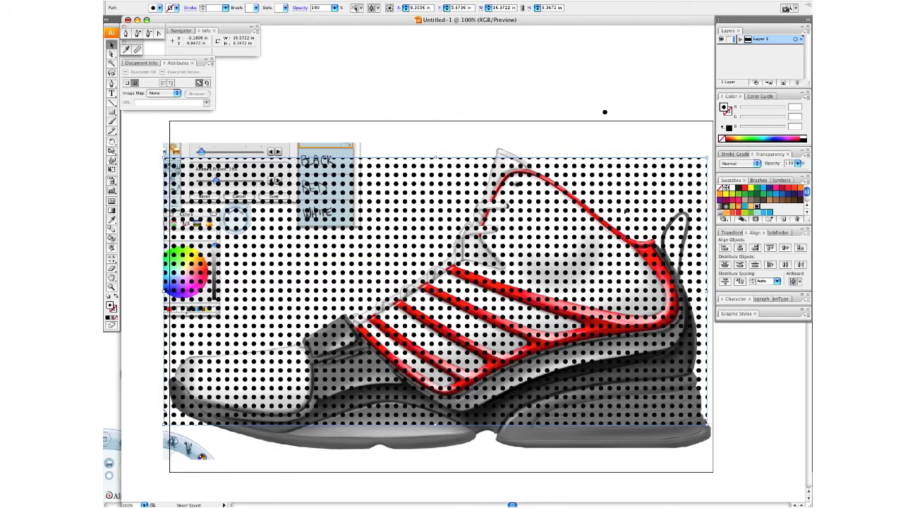
Step: Scale down only the dot pattern inside the rectangle, by about 81% at a time, until the dots form a fine mesh
key(s)
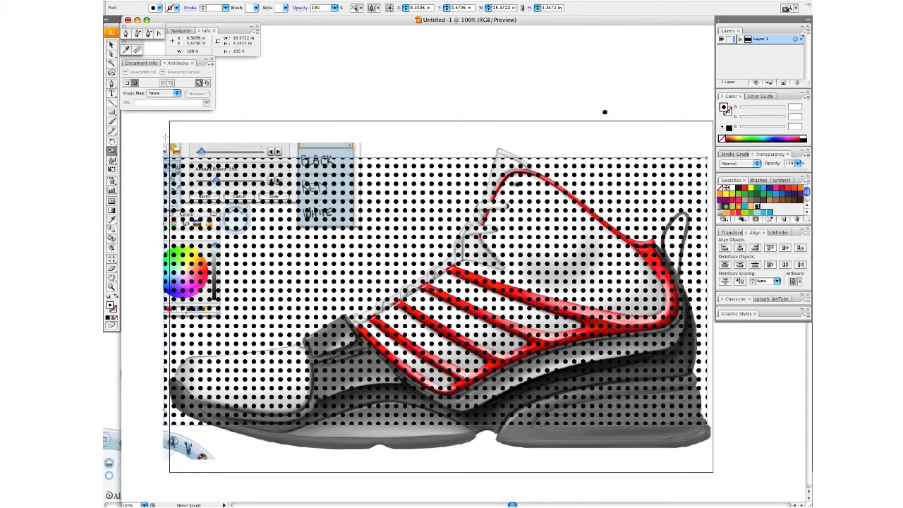
drag(160, 138, 199, 175)
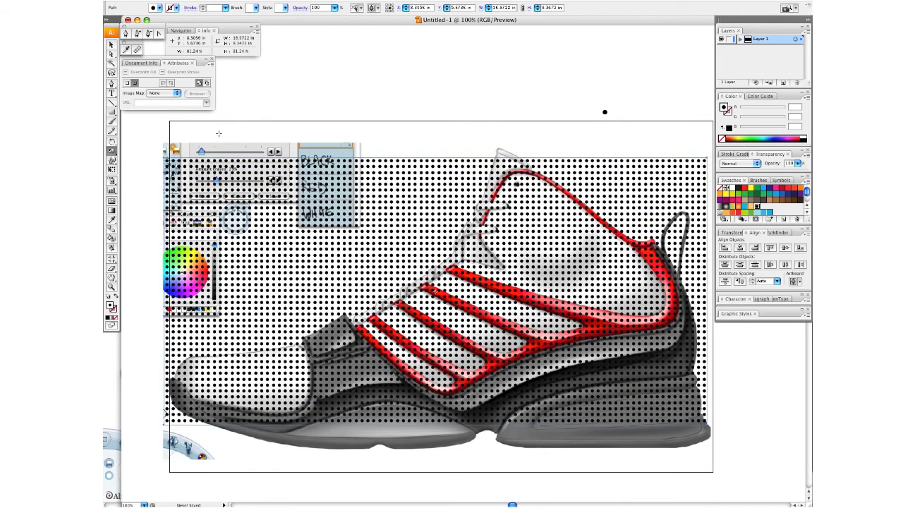
drag(219, 133, 194, 124)
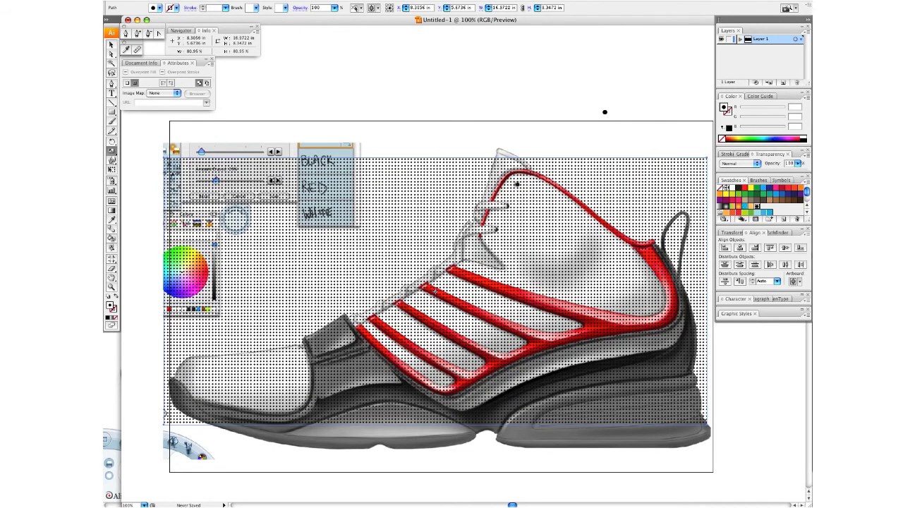
Step: Rasterize the dotted rectangle at Medium (150 ppi) resolution in RGB with a transparent background
click(221, 1)
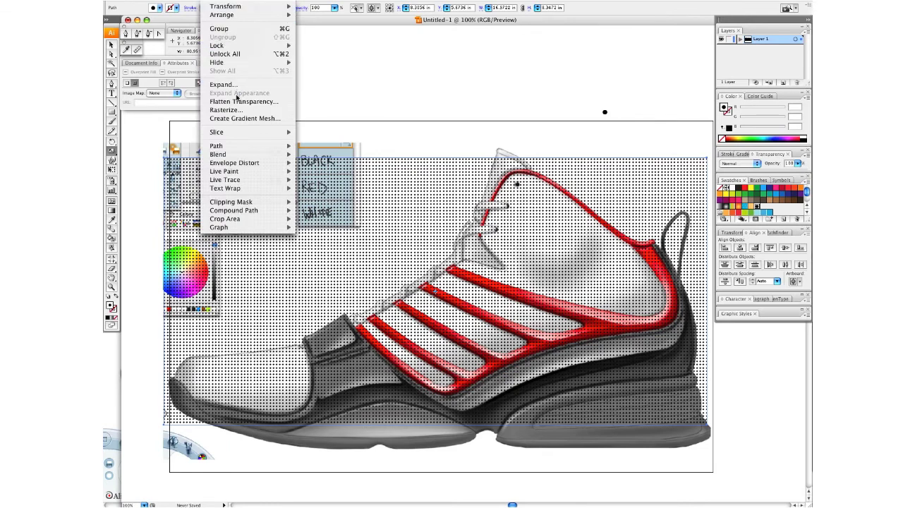
click(238, 111)
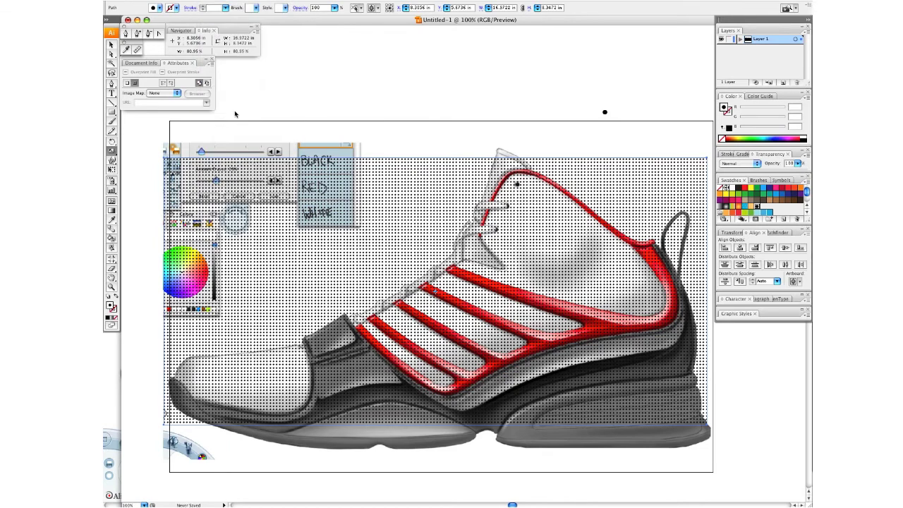
click(458, 209)
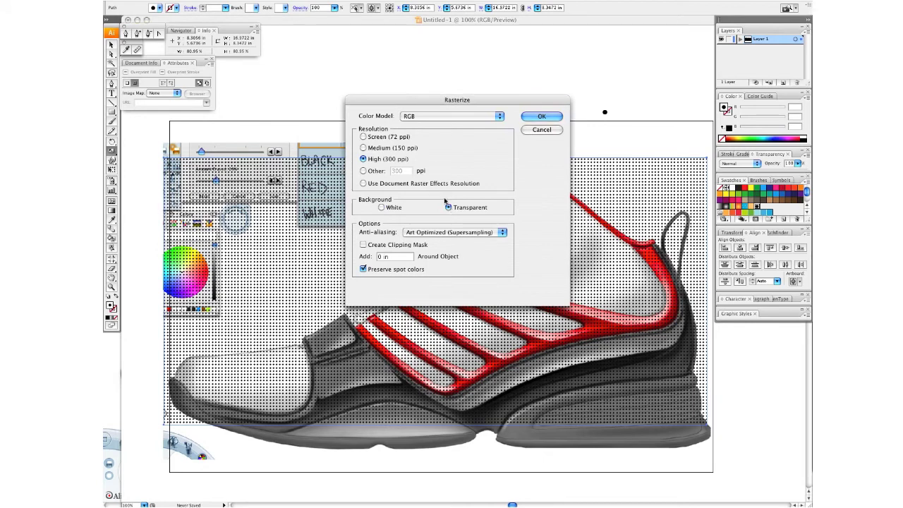
click(404, 148)
click(540, 117)
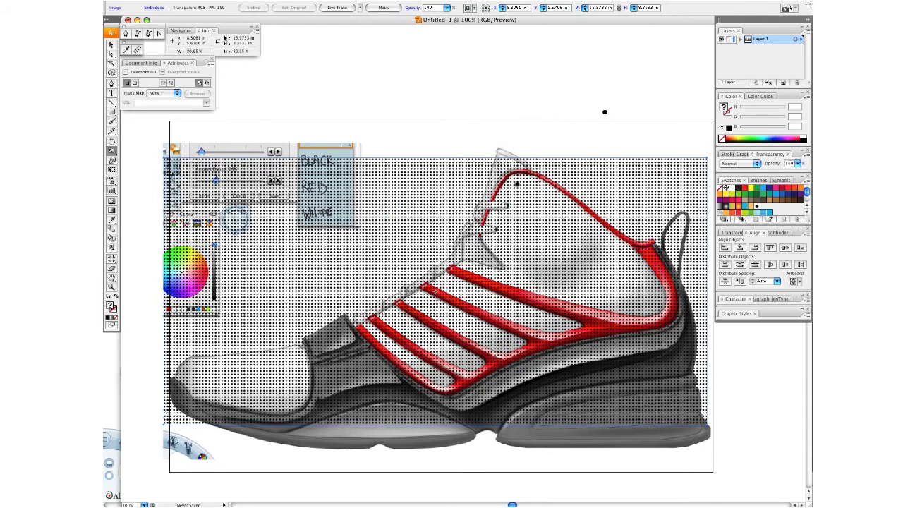
Step: Set up an Envelope Distort mesh with 4 rows and 4 columns on the rasterized dots, with the preview on
click(216, 3)
mouse_move(239, 161)
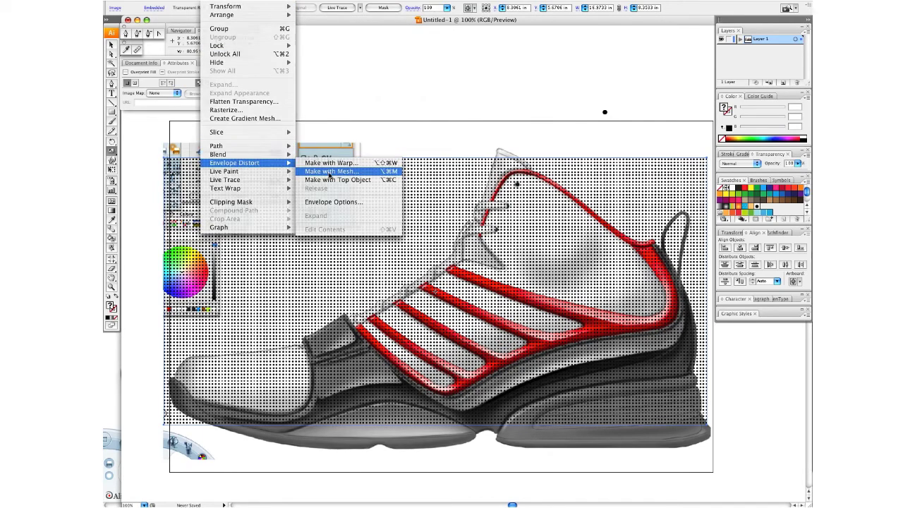
click(330, 171)
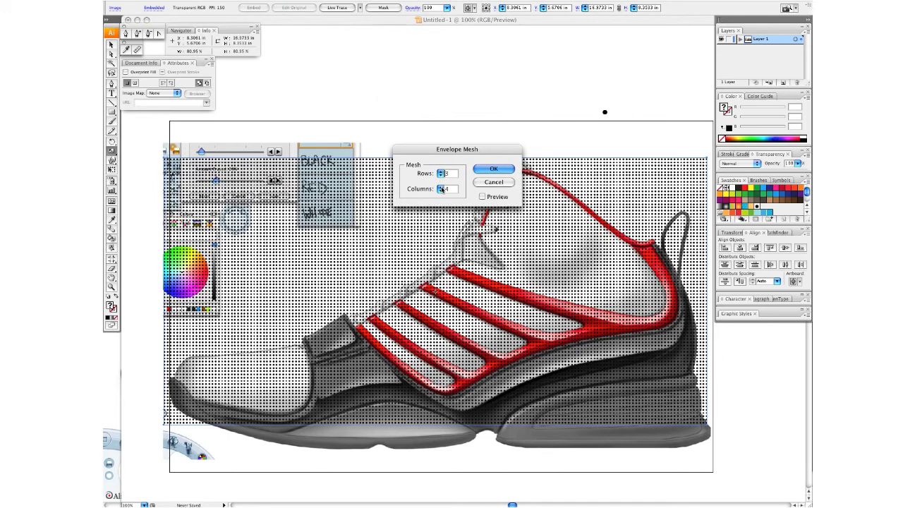
click(441, 172)
click(482, 196)
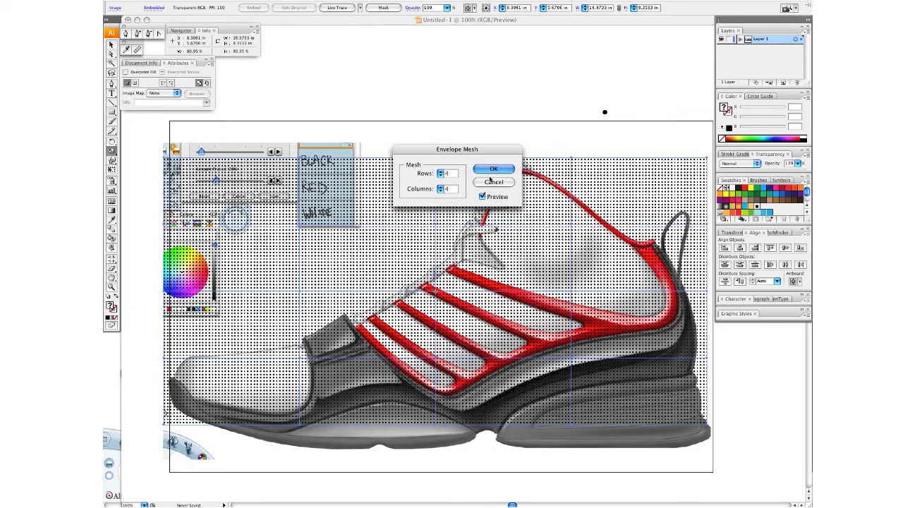
Step: Apply an envelope mesh with 4 rows and 4 columns to the dot pattern and rotate it about 4.7° counterclockwise
click(493, 170)
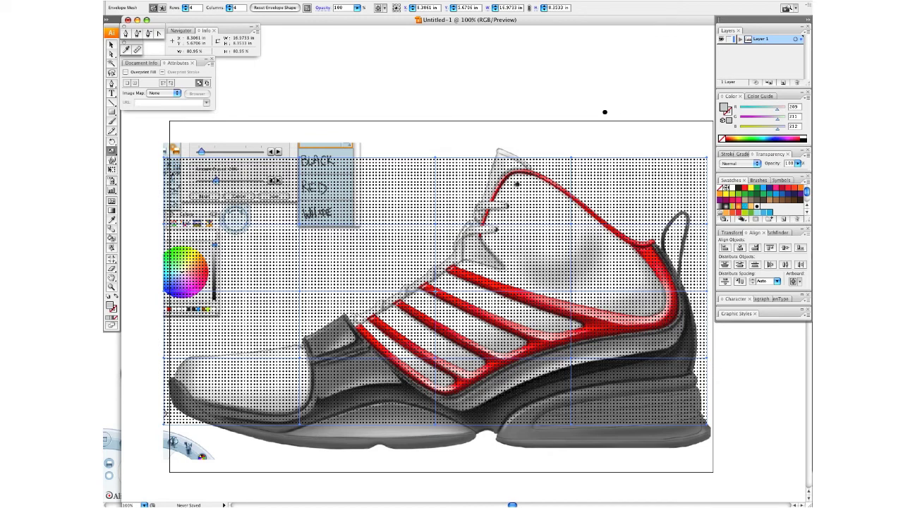
key(v)
drag(722, 366, 735, 348)
click(697, 372)
key(r)
mouse_move(724, 382)
mouse_down()
mouse_move(741, 363)
mouse_move(741, 382)
mouse_up()
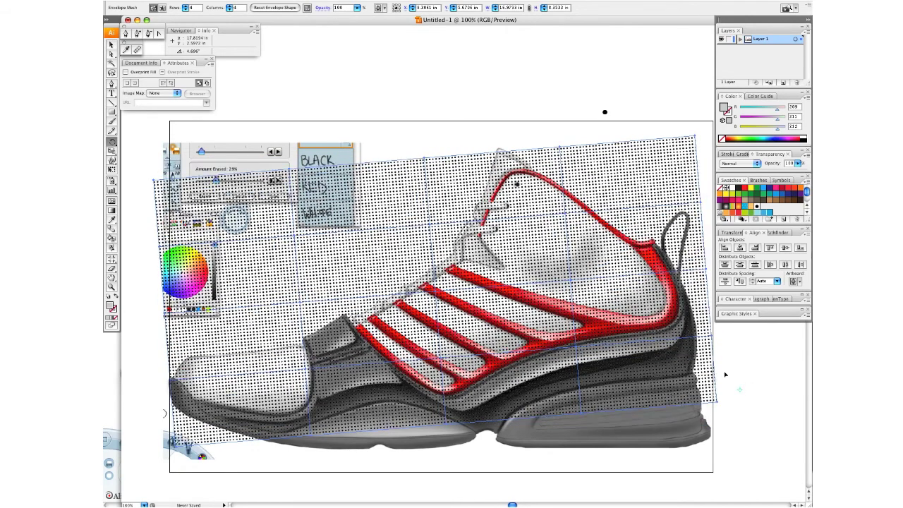
drag(727, 381, 731, 372)
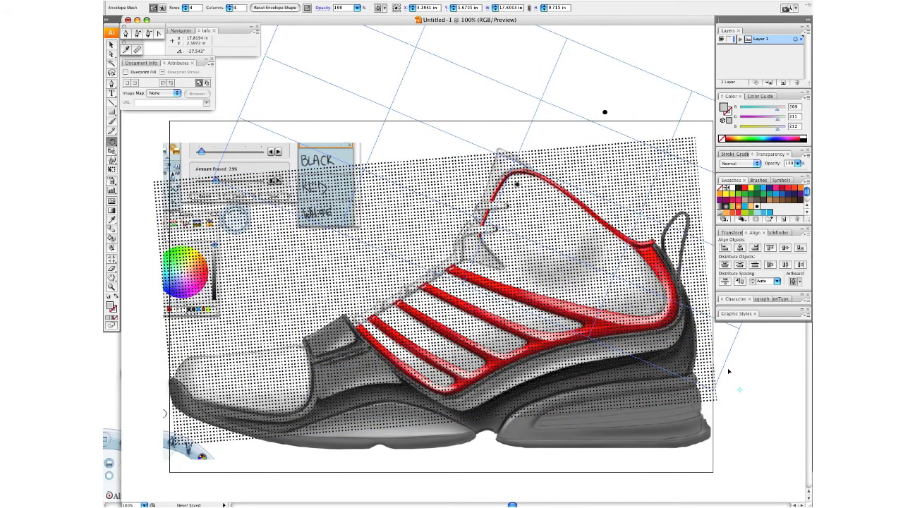
drag(650, 342, 511, 289)
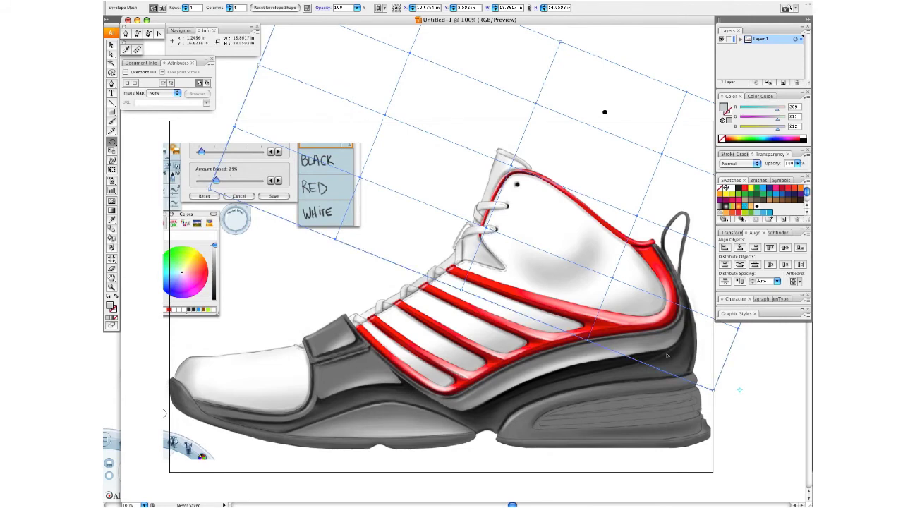
drag(738, 381, 739, 389)
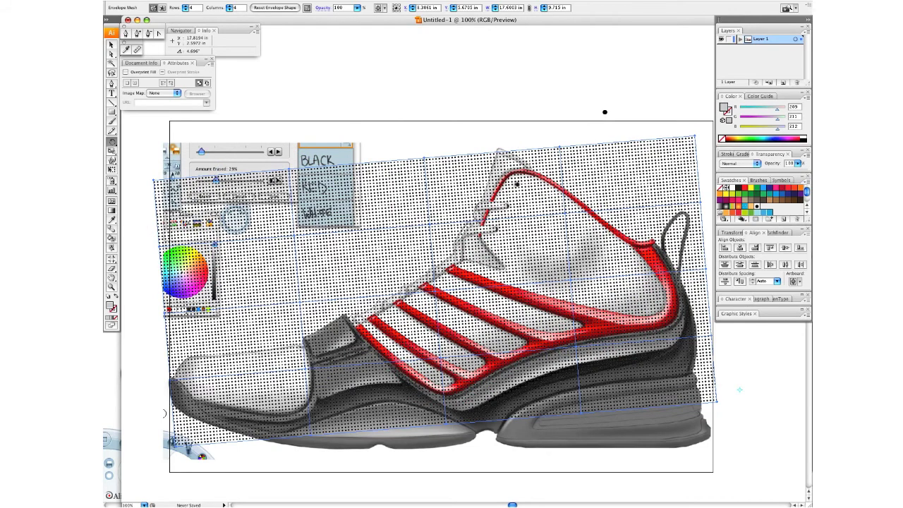
Step: Rotate the dot mesh about 10.3° counterclockwise plus a slight extra turn, and nudge it slightly to the left
drag(736, 393, 751, 338)
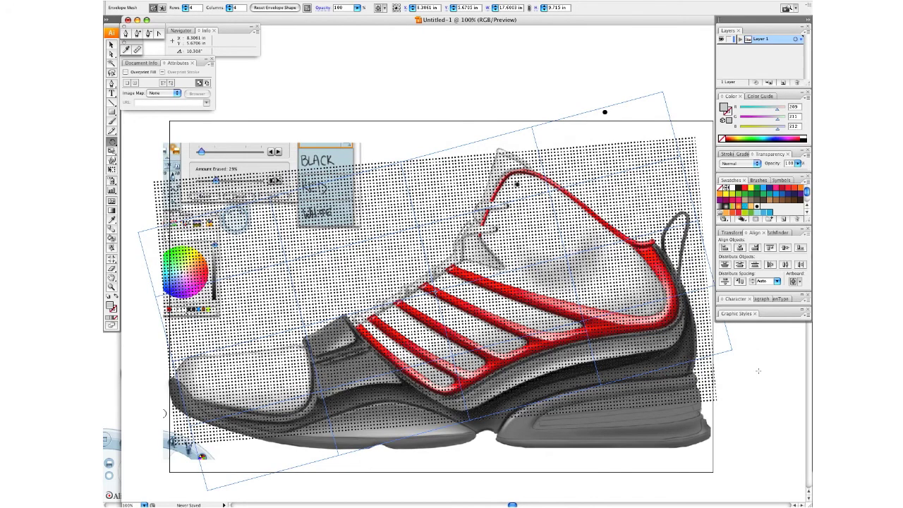
drag(758, 370, 764, 356)
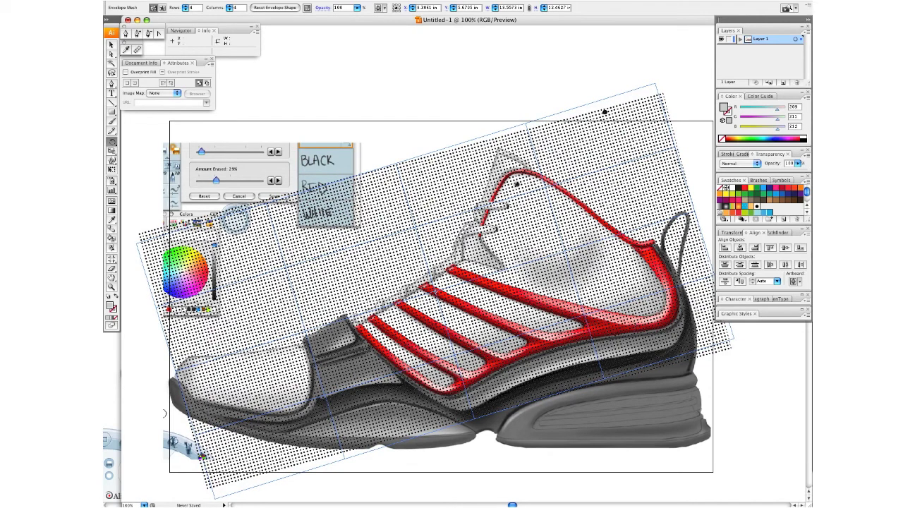
key(v)
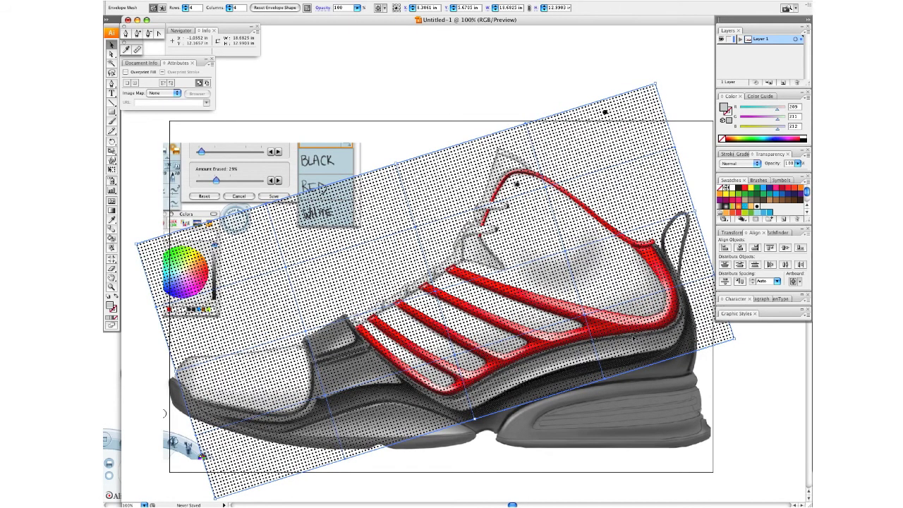
drag(635, 339, 627, 338)
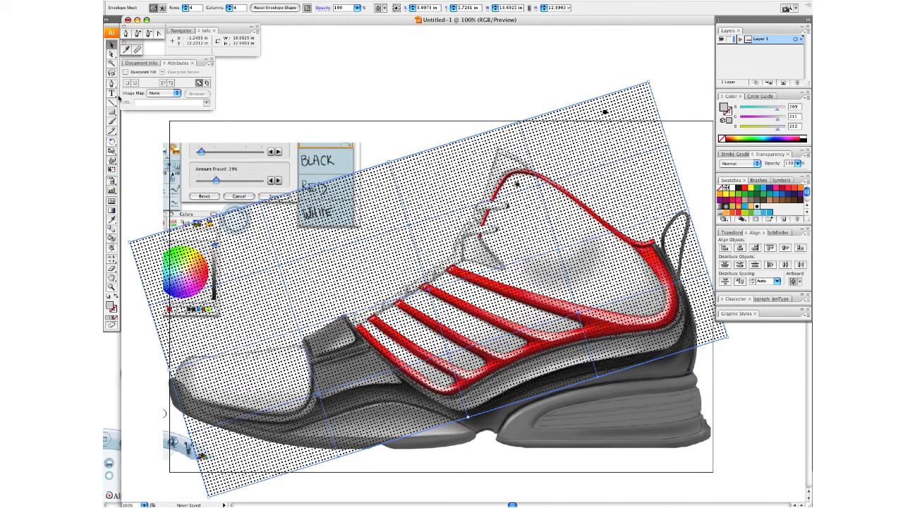
Step: Scale the envelope mesh point over the shoe's shaded ankle area uniformly to 175%, with the preview turned on
click(111, 54)
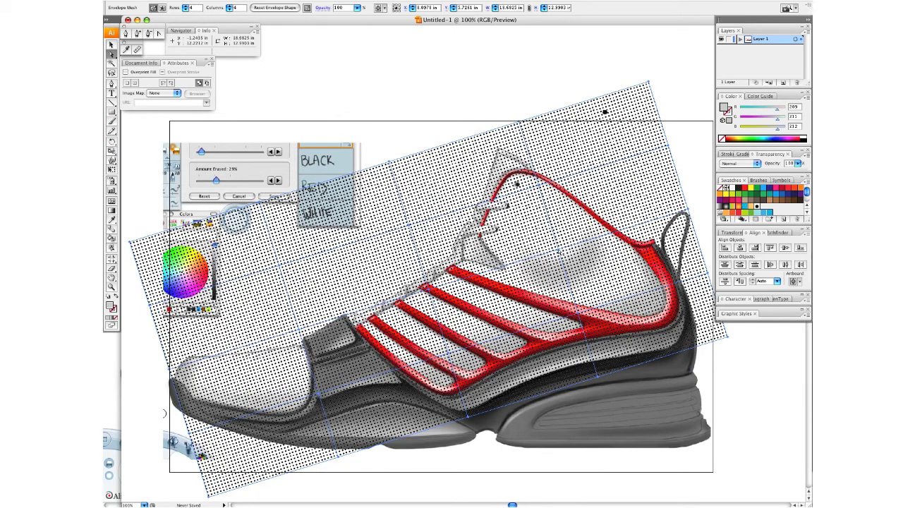
click(681, 169)
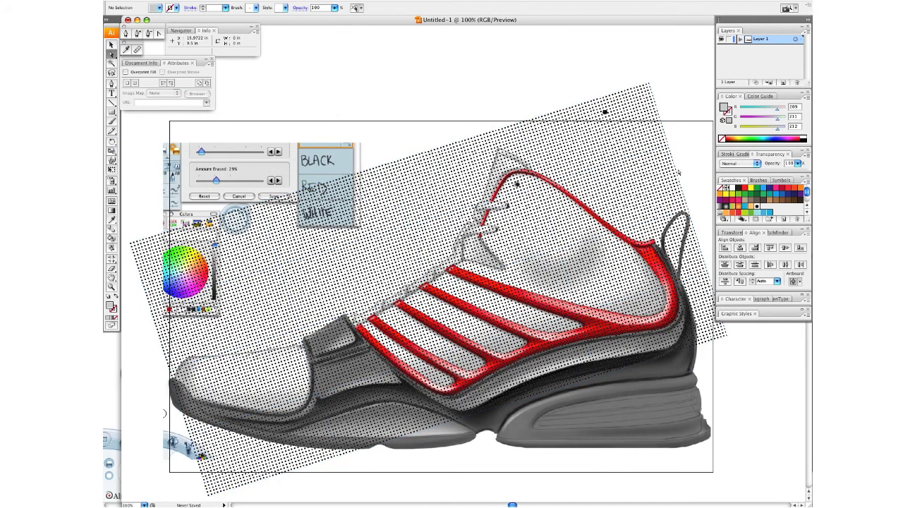
click(560, 250)
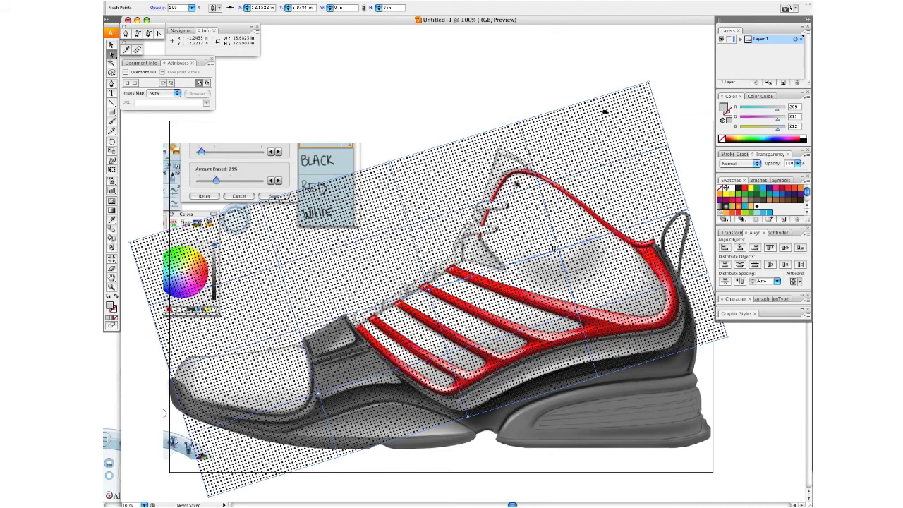
key(s)
key(Return)
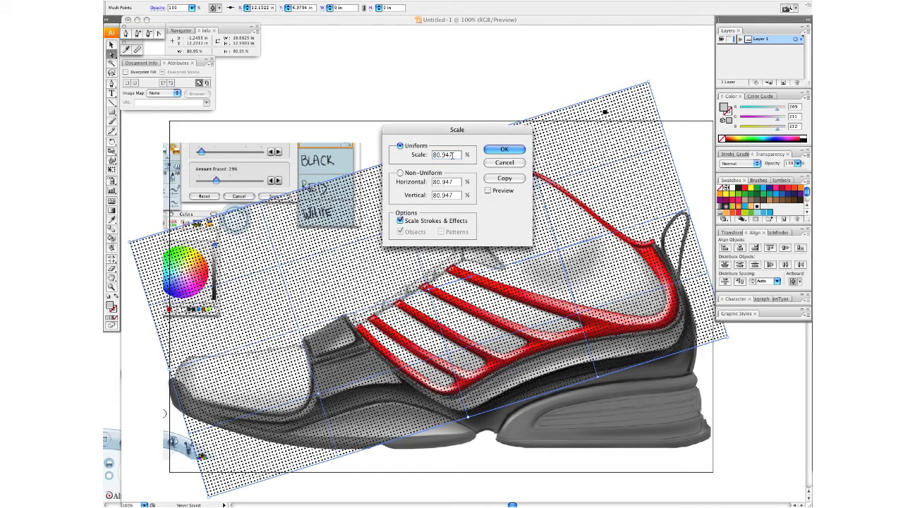
text(175)
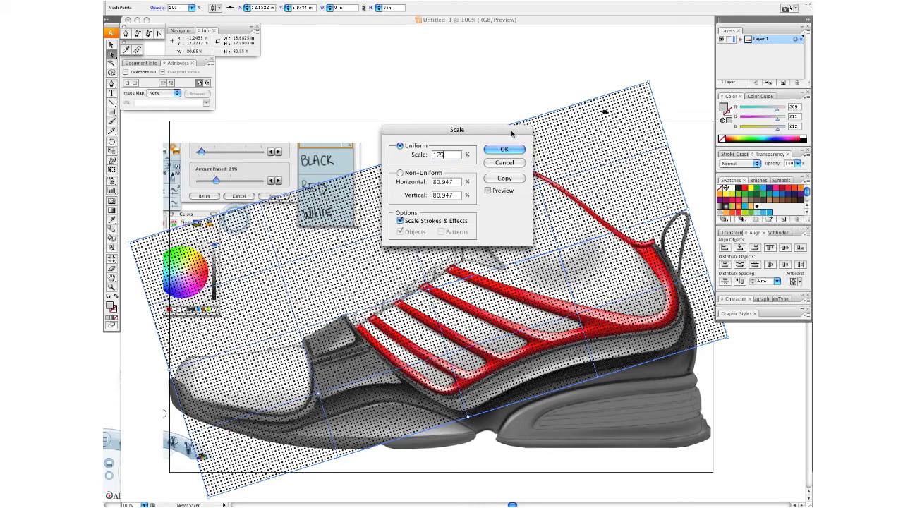
text(p)
drag(515, 132, 576, 52)
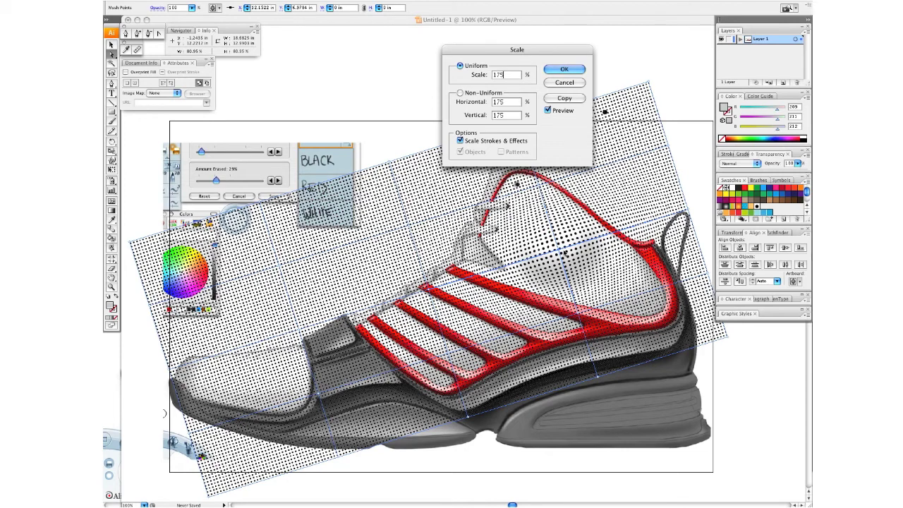
click(565, 70)
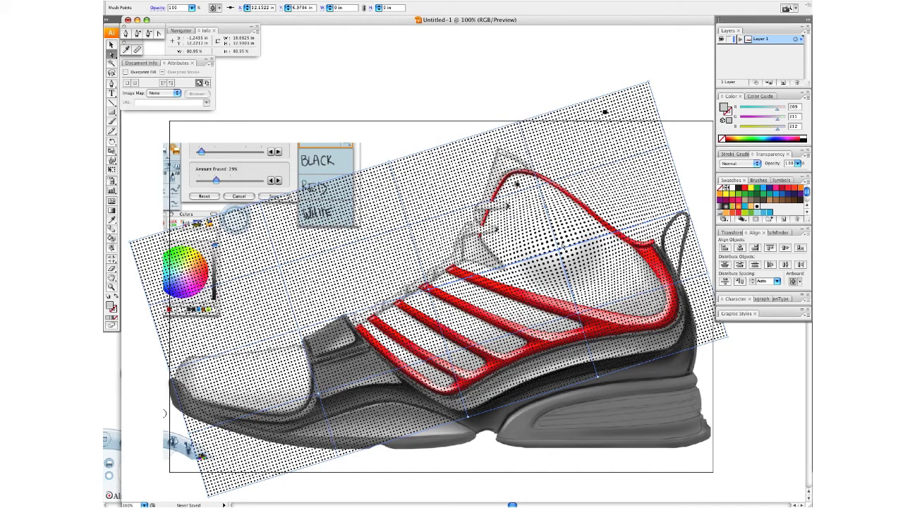
click(563, 248)
click(559, 249)
drag(549, 212, 568, 214)
Step: Delete the shoe sketch image behind the dot mesh
key(v)
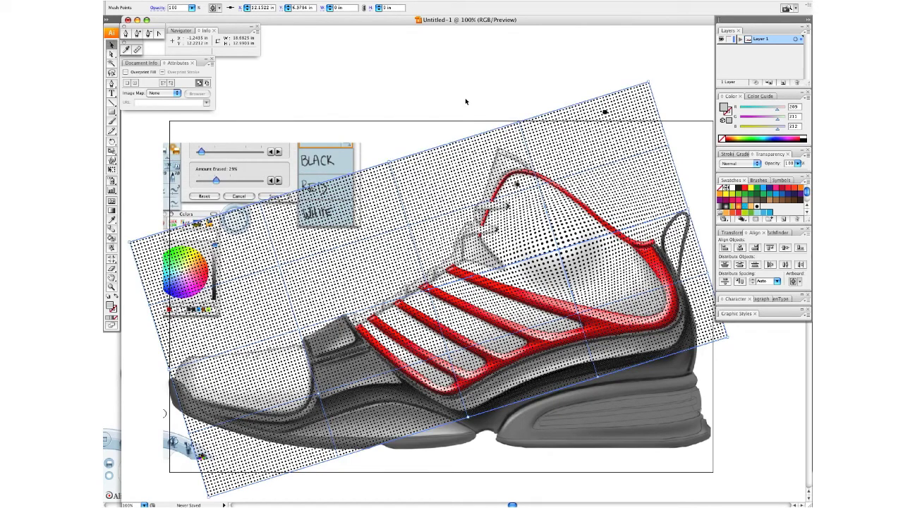
click(464, 116)
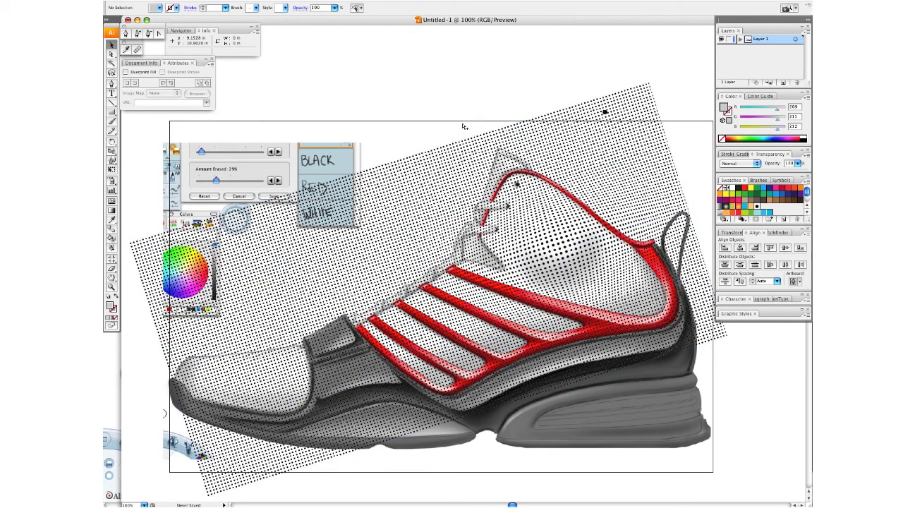
click(415, 144)
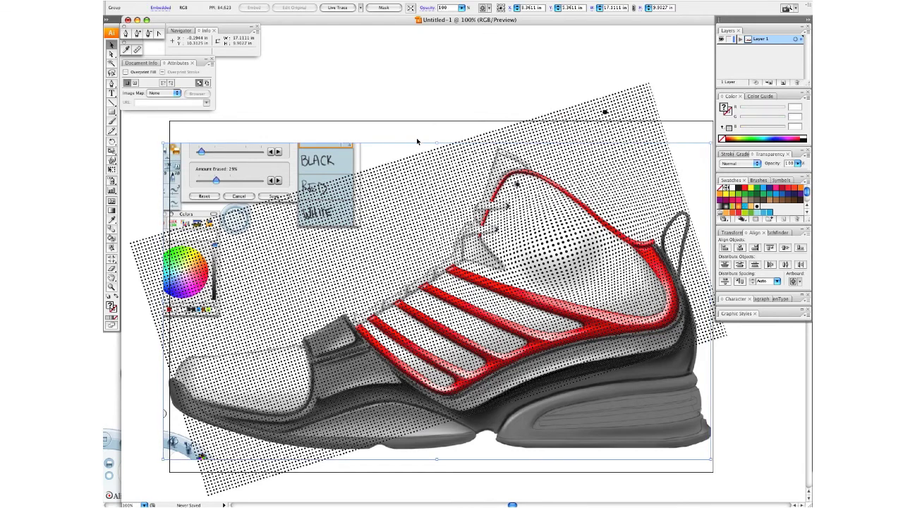
key(Delete)
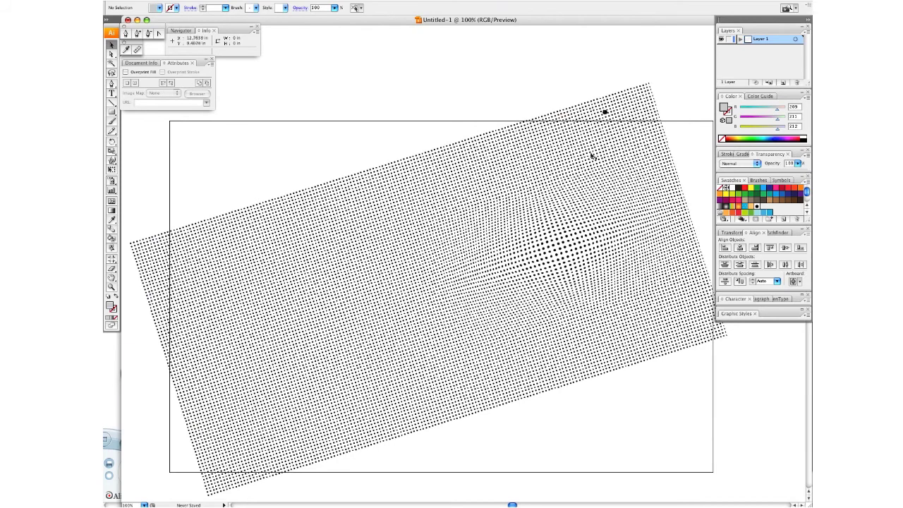
Step: Delete the stray large dot near the mesh's upper corner, keeping the dot mesh itself
click(605, 114)
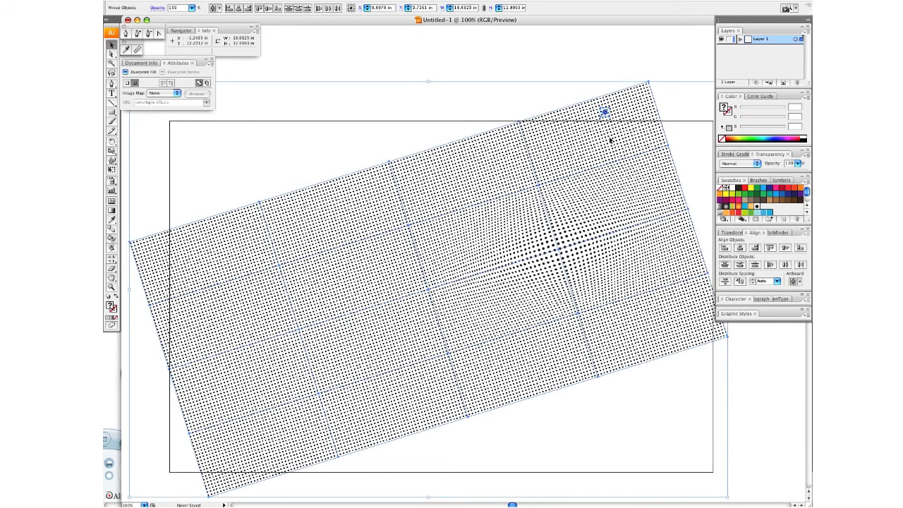
shift+click(605, 134)
click(609, 113)
key(Delete)
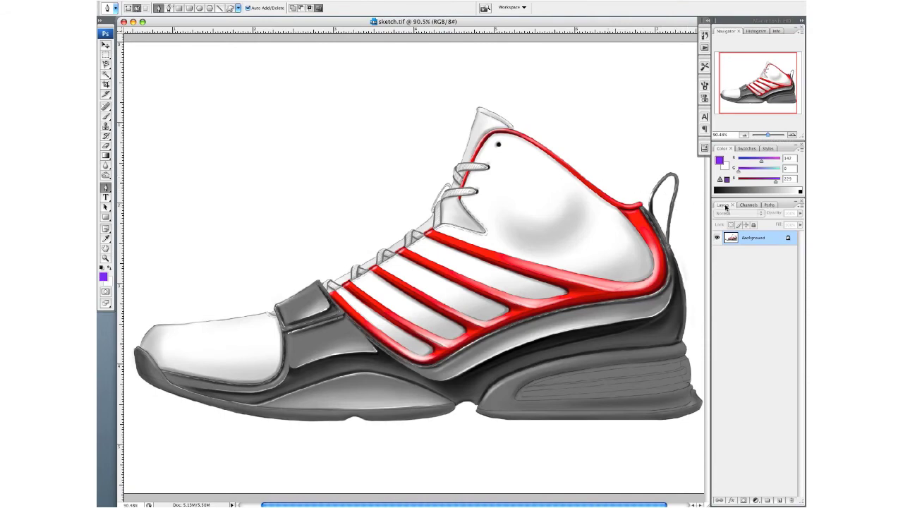
Step: Create a new path named Path 1 in sketch.tif
click(770, 205)
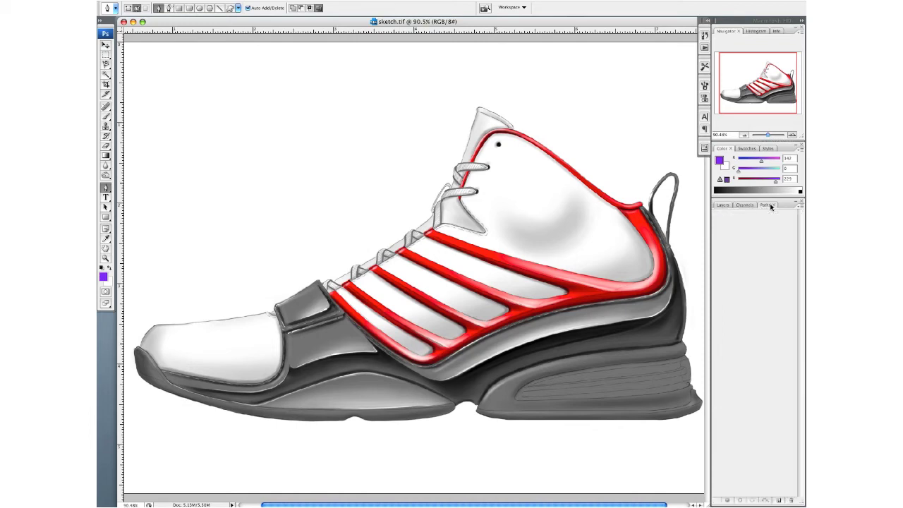
click(800, 205)
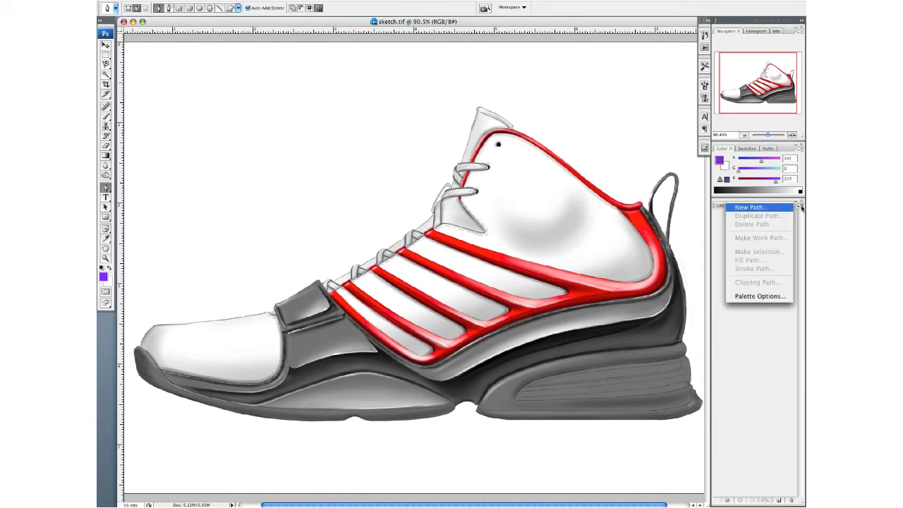
click(762, 210)
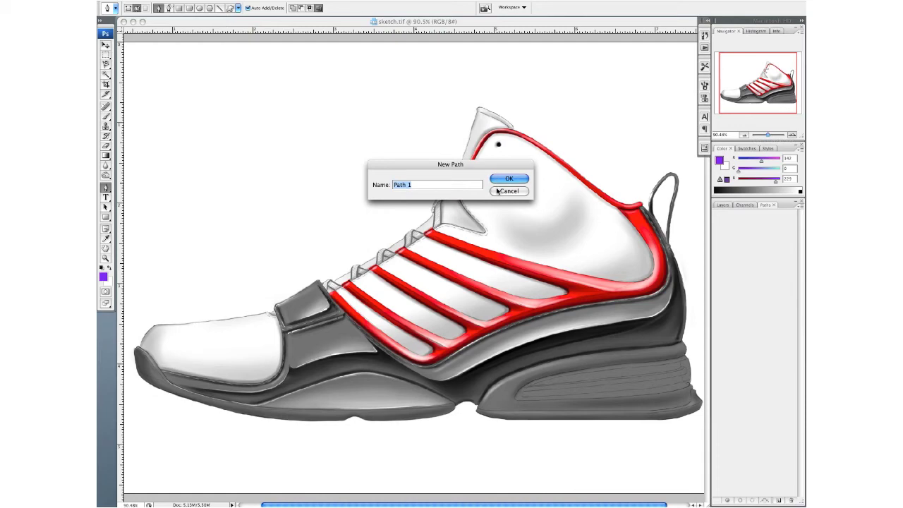
click(509, 181)
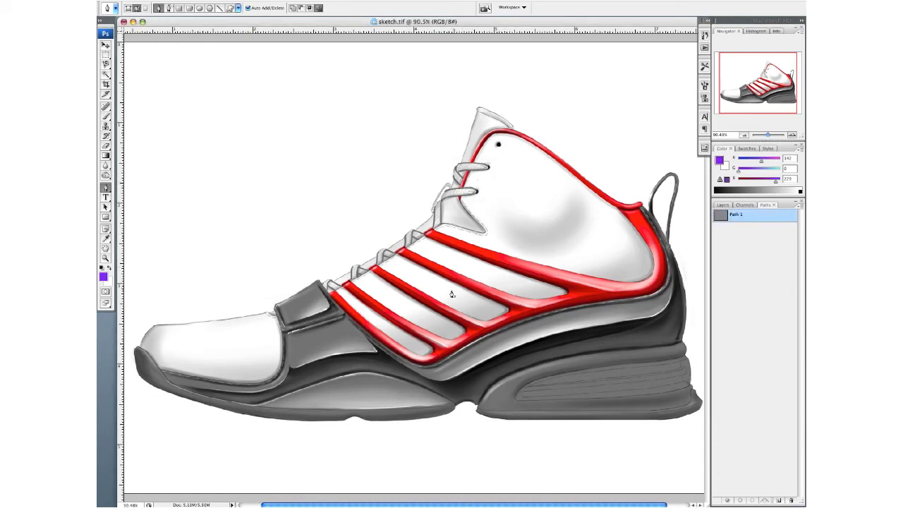
Step: Trace the outline of the white toe box with the Pen tool, along its top edge, strap edge and stitching
click(236, 352)
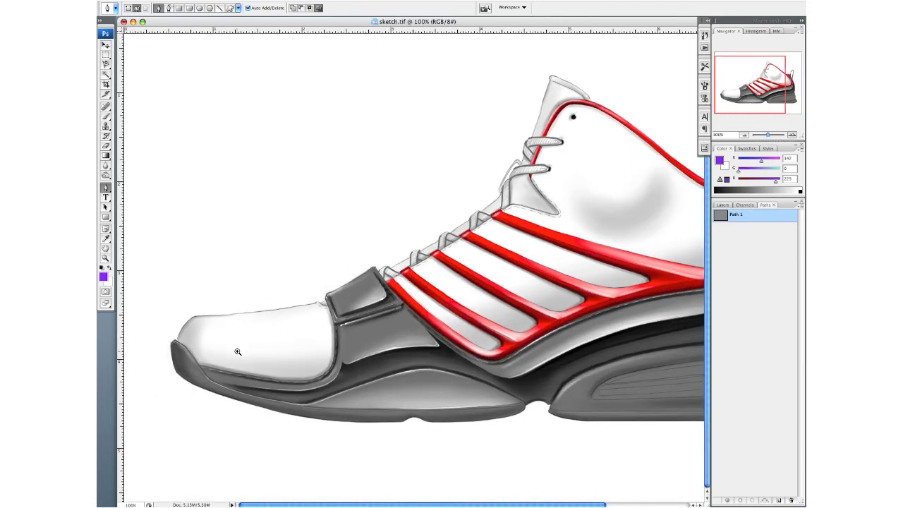
click(306, 338)
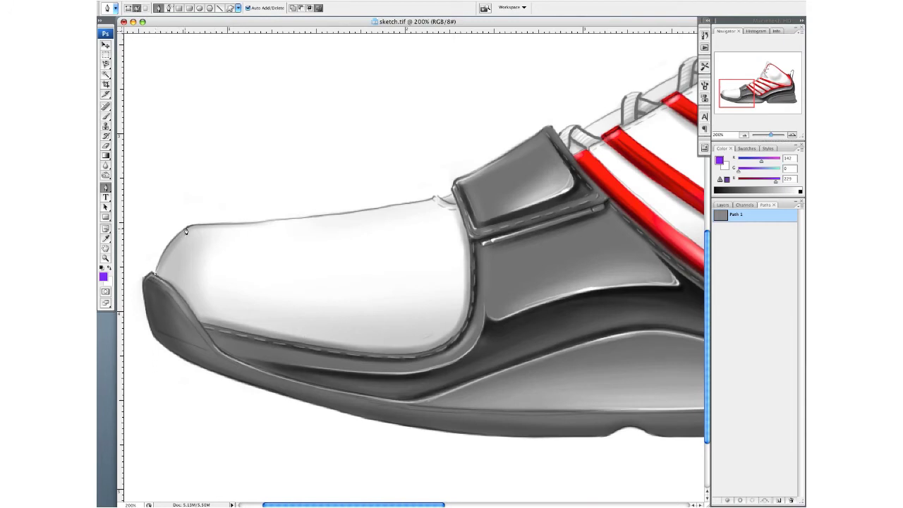
drag(187, 229, 222, 226)
drag(287, 220, 324, 216)
mouse_move(412, 206)
mouse_down()
mouse_move(439, 201)
mouse_move(465, 205)
mouse_move(461, 213)
mouse_up()
click(469, 241)
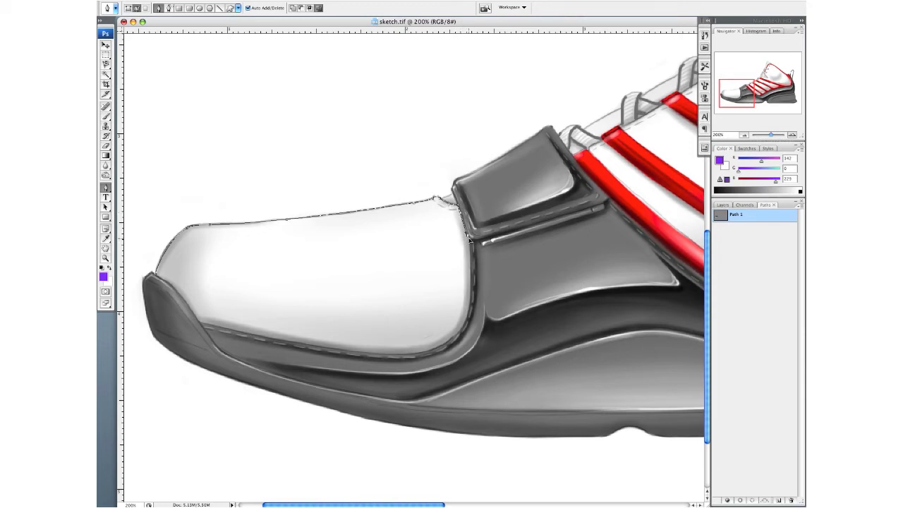
drag(471, 278, 470, 296)
drag(452, 342, 434, 352)
drag(372, 353, 328, 348)
drag(249, 334, 219, 329)
Step: Trace a closed outline around the smallest white panel between the red stripes, nearest the toe, with the Pen tool
drag(542, 262, 202, 360)
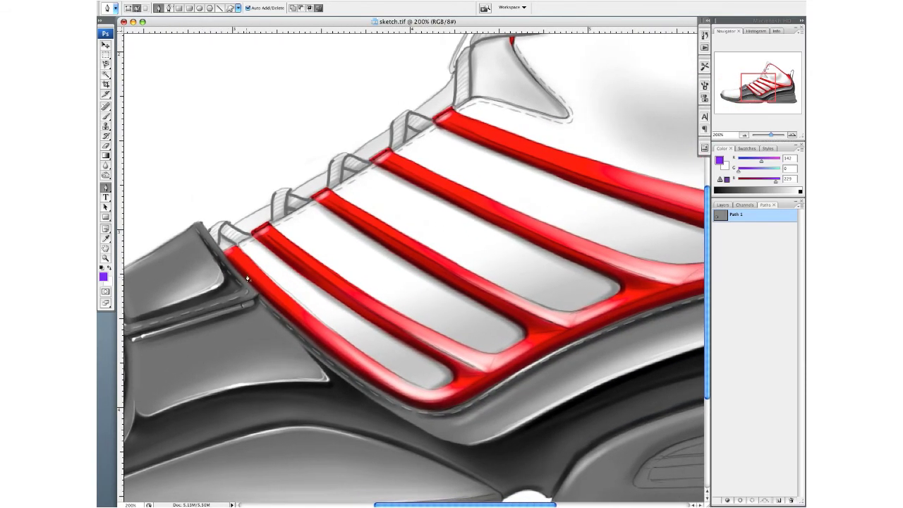
click(237, 246)
drag(368, 323, 428, 356)
click(452, 376)
drag(410, 381, 390, 374)
drag(312, 314, 272, 280)
drag(239, 246, 229, 238)
Step: Trace a closed outline around the second white panel from the toe between the red stripes
click(272, 225)
drag(314, 201, 319, 196)
drag(423, 276, 480, 353)
drag(411, 321, 371, 299)
click(276, 230)
drag(272, 225, 225, 186)
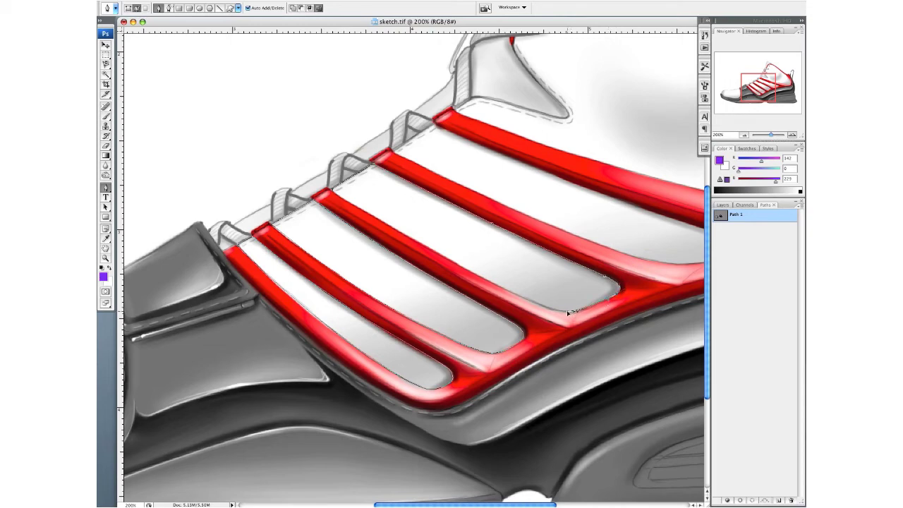
Step: Complete the outline of the third white panel from the toe along its lower edge
click(514, 298)
click(384, 224)
drag(370, 216, 327, 187)
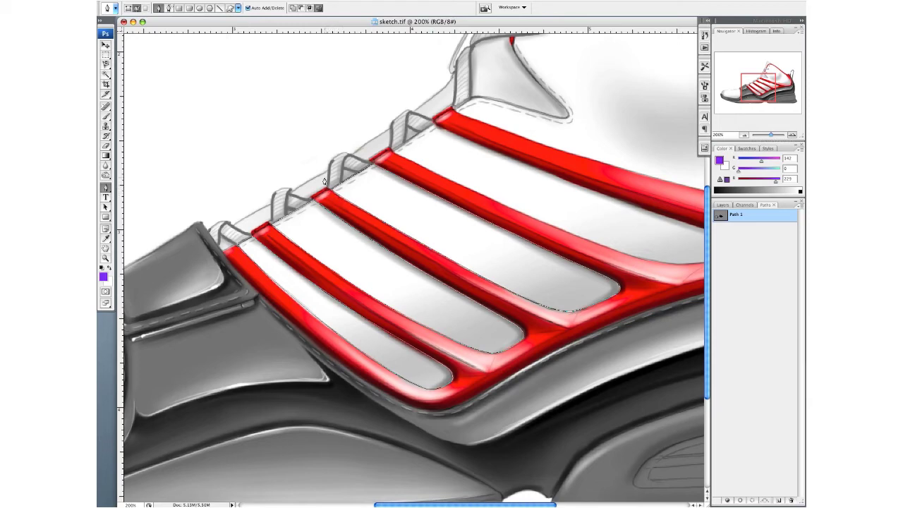
Step: Trace the outline of the fourth white panel, between the two uppermost red stripes
click(394, 151)
click(434, 126)
click(549, 175)
drag(581, 185, 589, 188)
drag(654, 219, 602, 297)
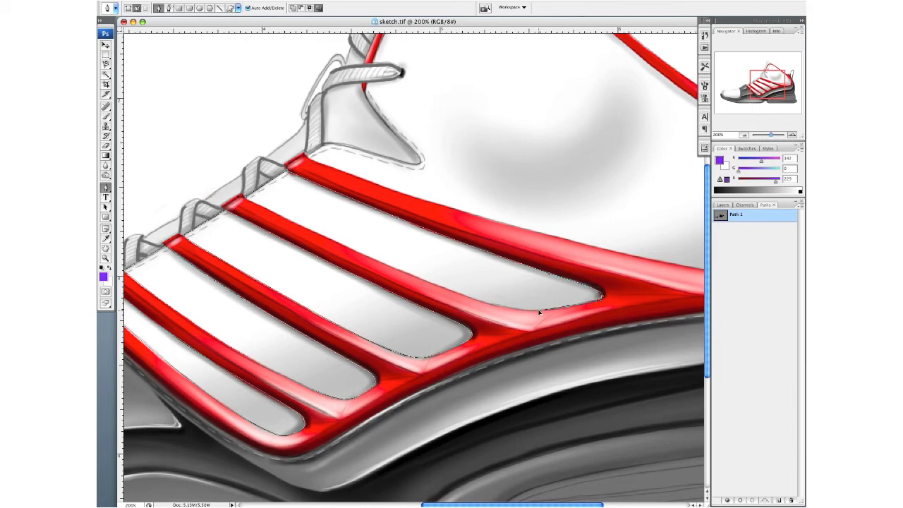
drag(478, 302, 435, 286)
Step: Trace the large white ankle panel around the tongue and laces and along the inner edge of the red trim
drag(396, 160, 366, 92)
mouse_move(383, 82)
mouse_down()
mouse_move(407, 73)
mouse_move(350, 65)
mouse_move(371, 82)
mouse_move(279, 237)
mouse_up()
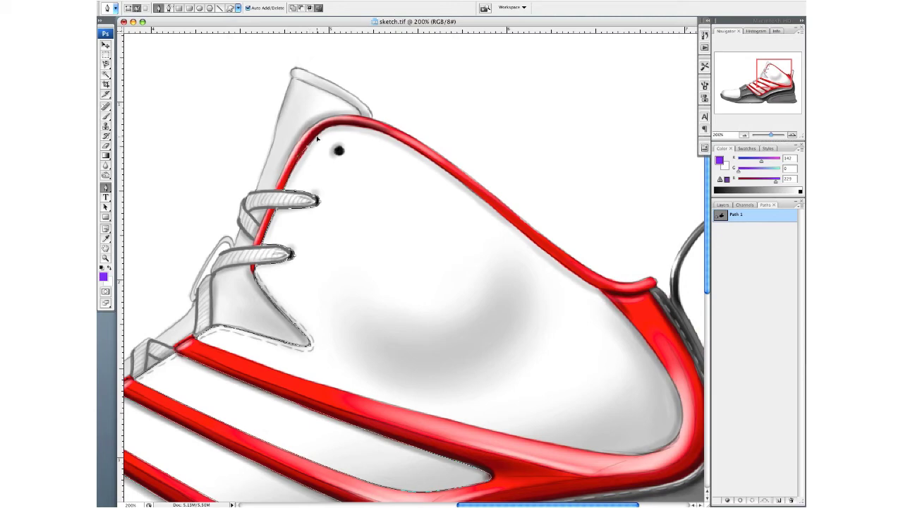
drag(357, 126, 484, 200)
key(super+z)
drag(471, 191, 488, 204)
click(572, 272)
click(600, 292)
drag(611, 295, 606, 296)
click(654, 353)
drag(678, 434, 594, 454)
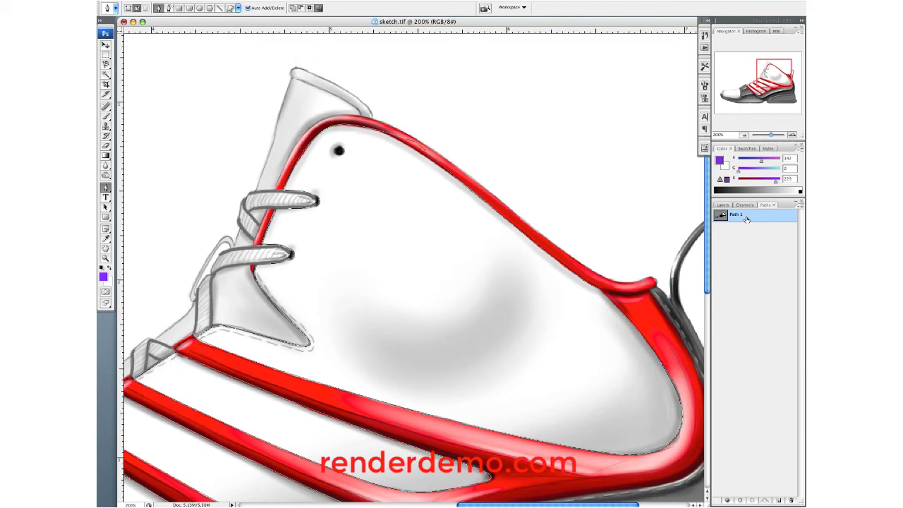
Step: Adjust the ankle panel's path along the upper curve of the red trim with the Direct Selection tool
key(a)
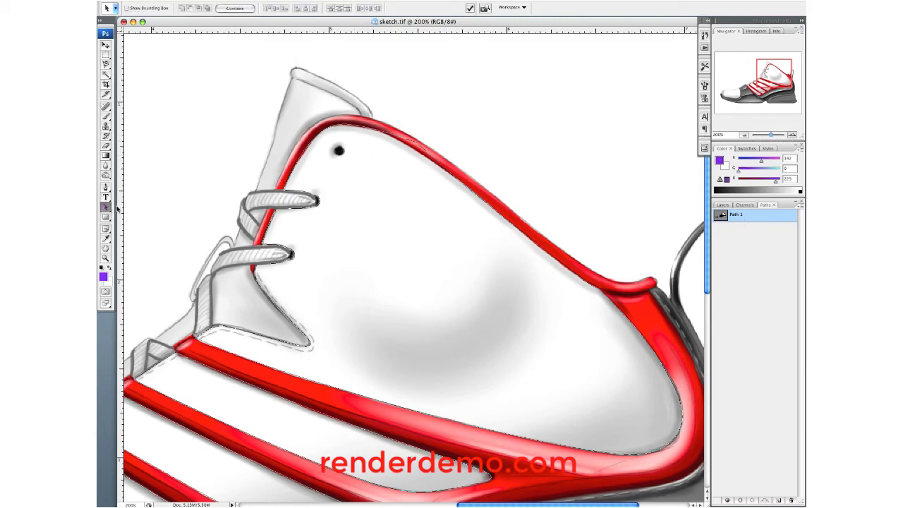
drag(106, 206, 130, 215)
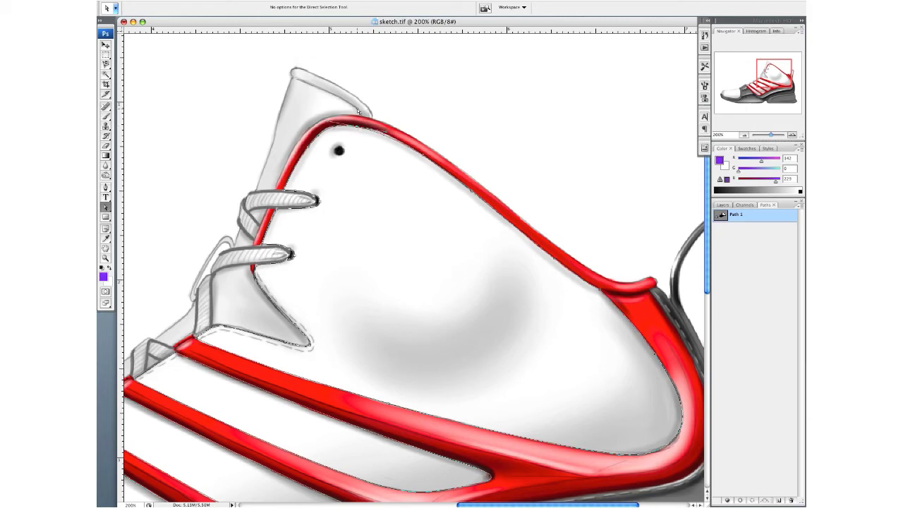
drag(387, 132, 393, 132)
alt+click(463, 322)
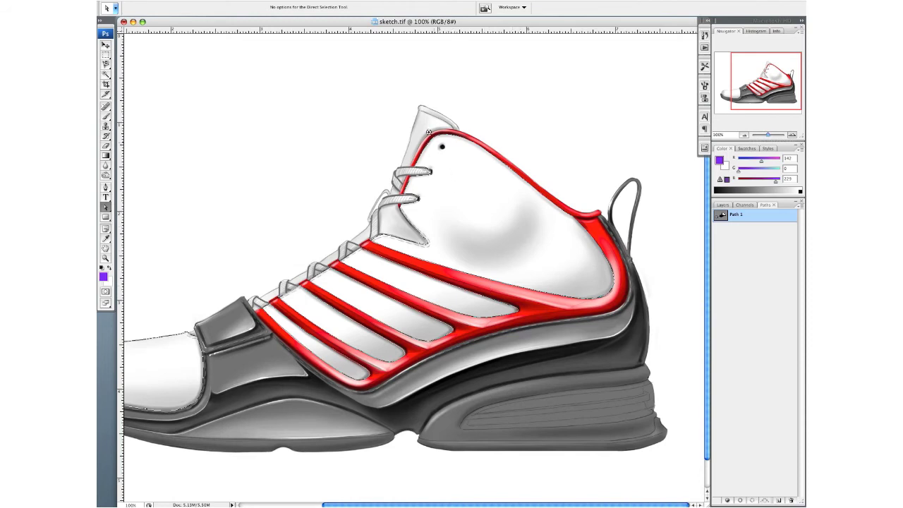
Step: Trace the black eyelet hole near the top of the ankle panel with the Pen tool
drag(429, 132, 489, 187)
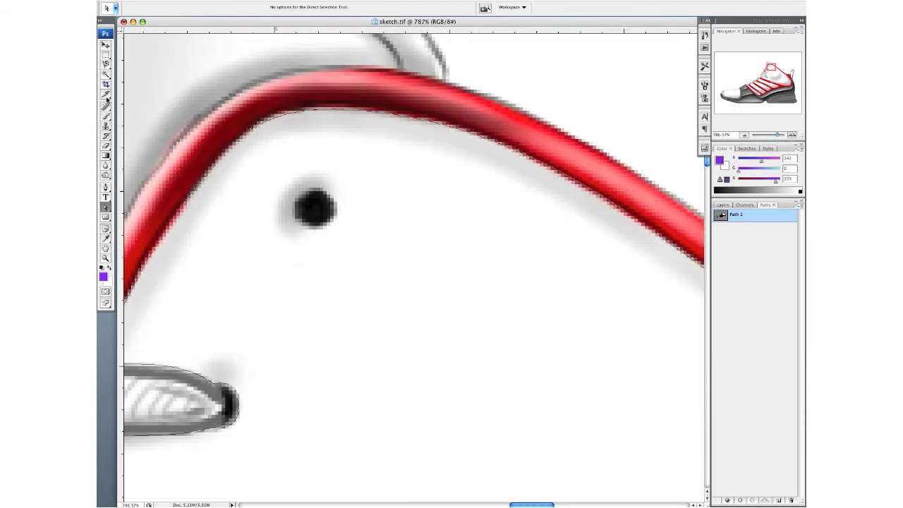
click(107, 187)
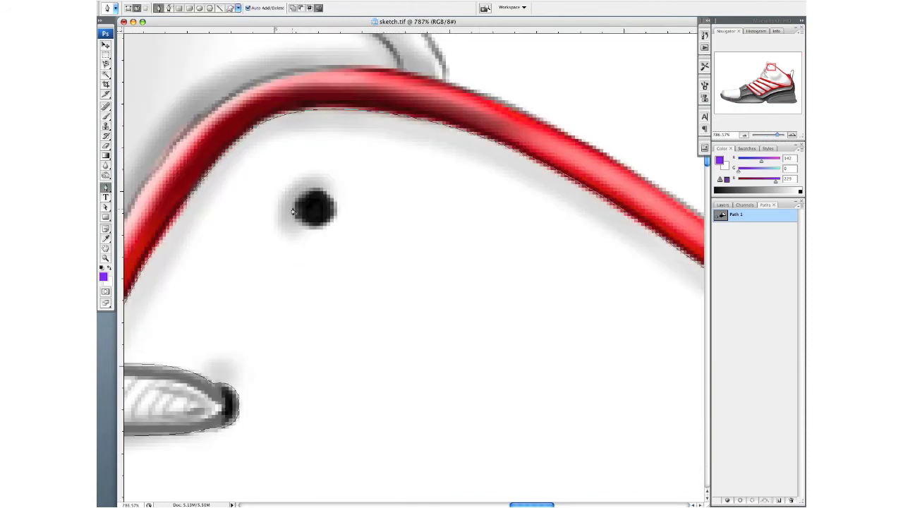
drag(314, 231, 293, 223)
key(super+minus)
key(super+minus)
key(super+minus)
key(super+minus)
key(super+minus)
key(super+minus)
key(super+minus)
key(super+minus)
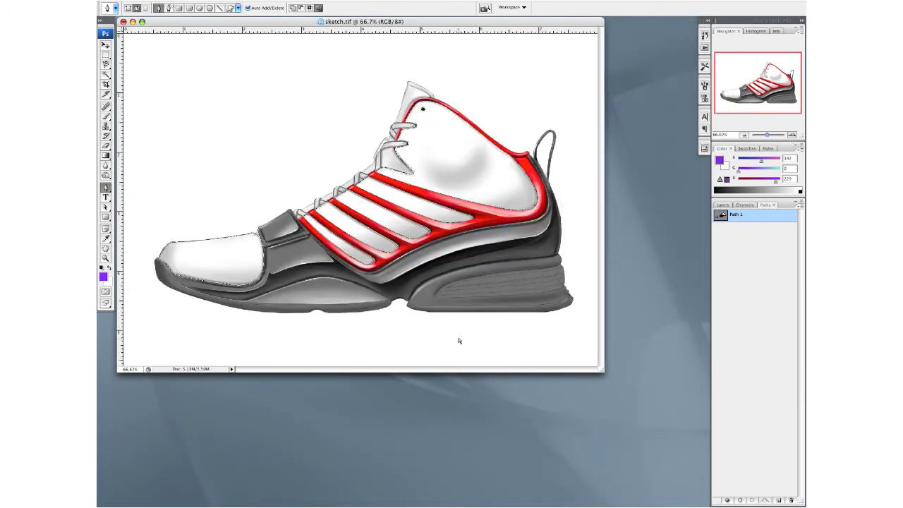
key(super+plus)
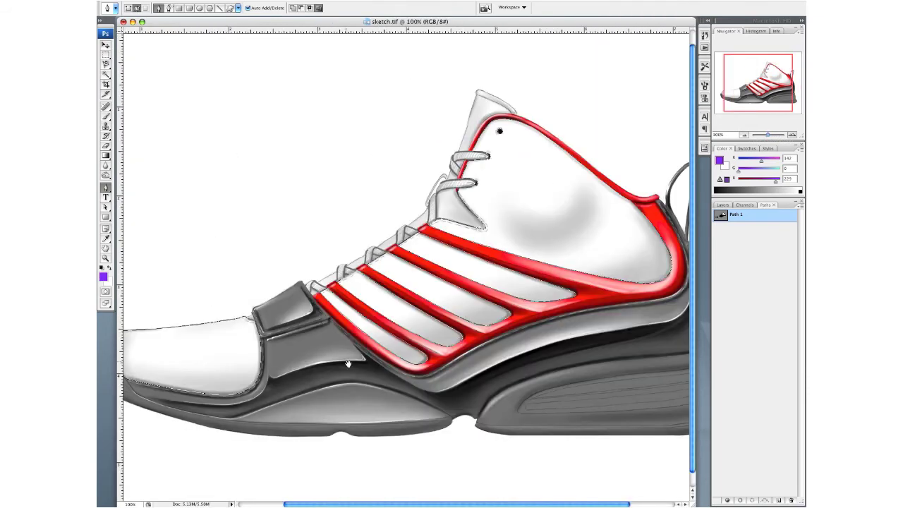
mouse_move(347, 364)
mouse_down()
mouse_move(417, 360)
mouse_move(302, 366)
mouse_move(330, 365)
mouse_up()
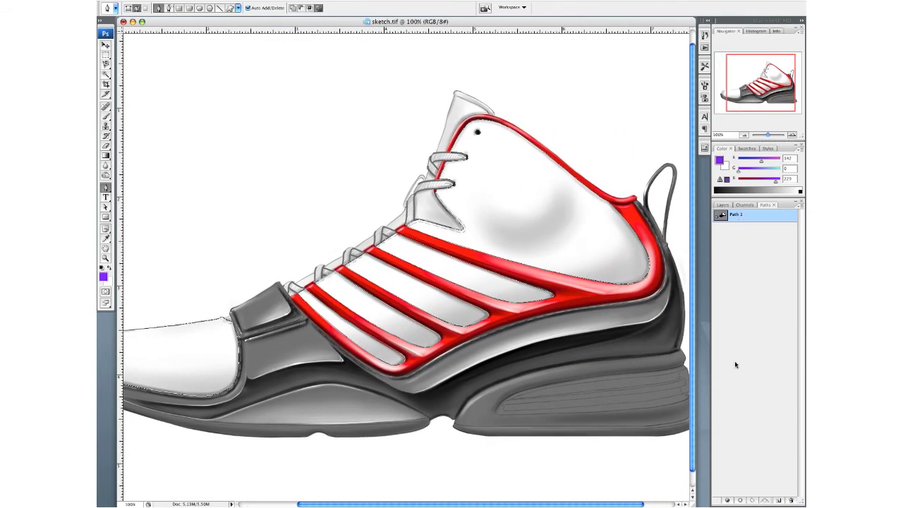
Step: Duplicate the Background layer and hide the original
click(724, 205)
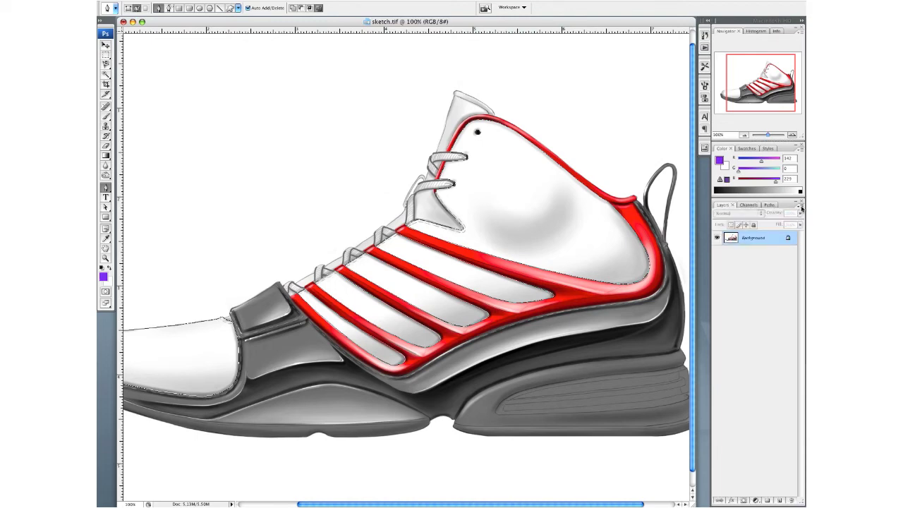
click(802, 208)
click(730, 215)
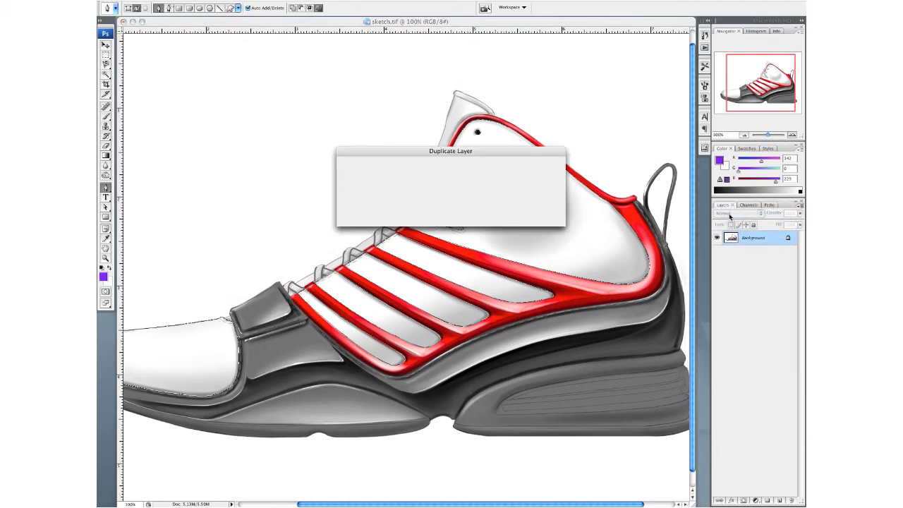
click(551, 165)
click(718, 252)
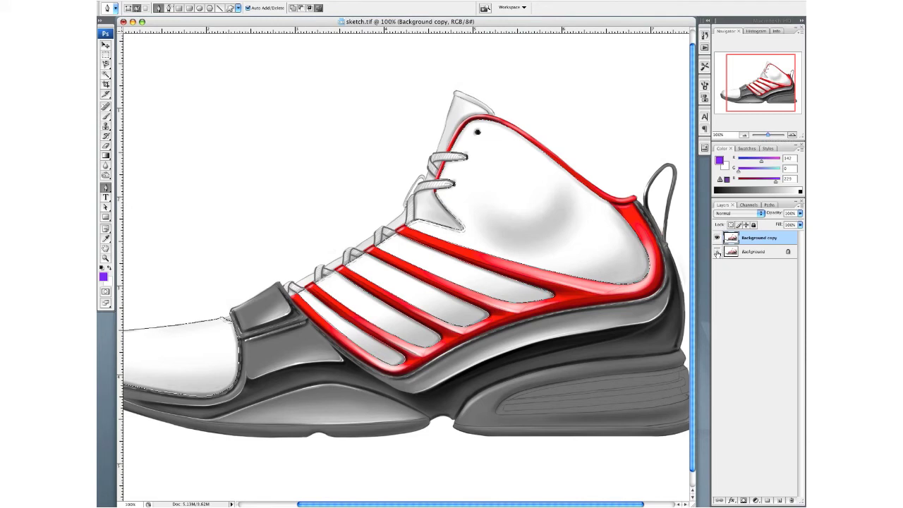
Step: Load Path 1 as a selection with the Background copy layer active
click(767, 205)
click(753, 500)
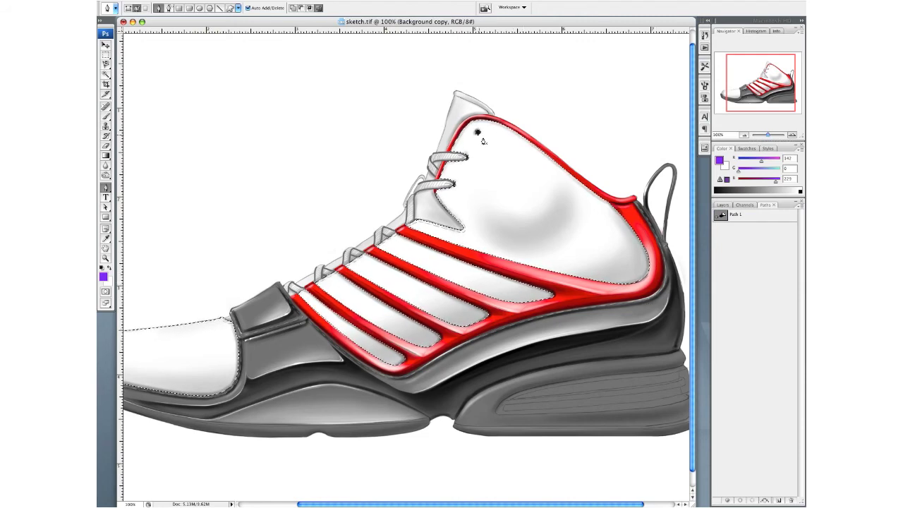
click(724, 205)
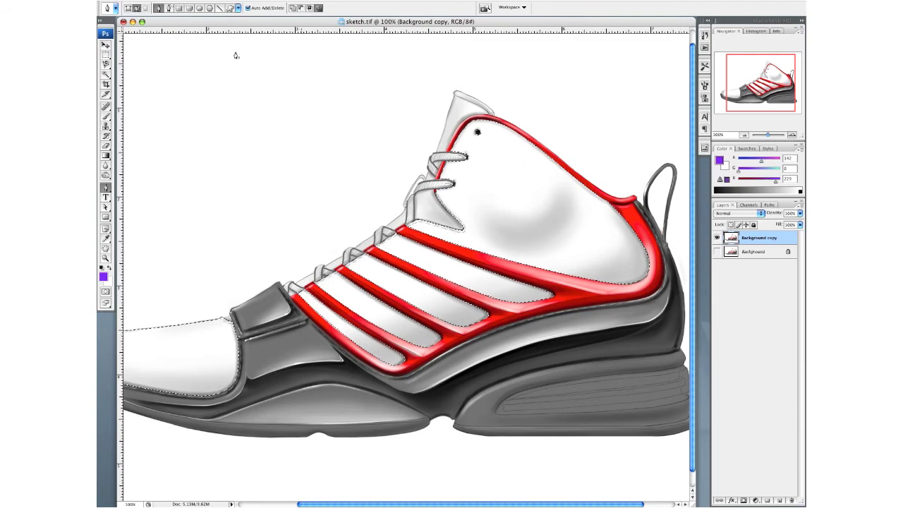
click(170, 1)
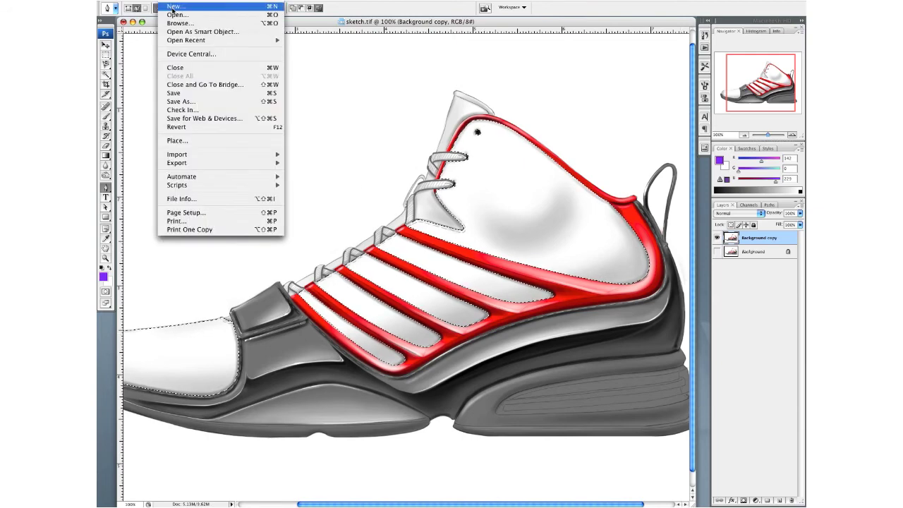
click(199, 143)
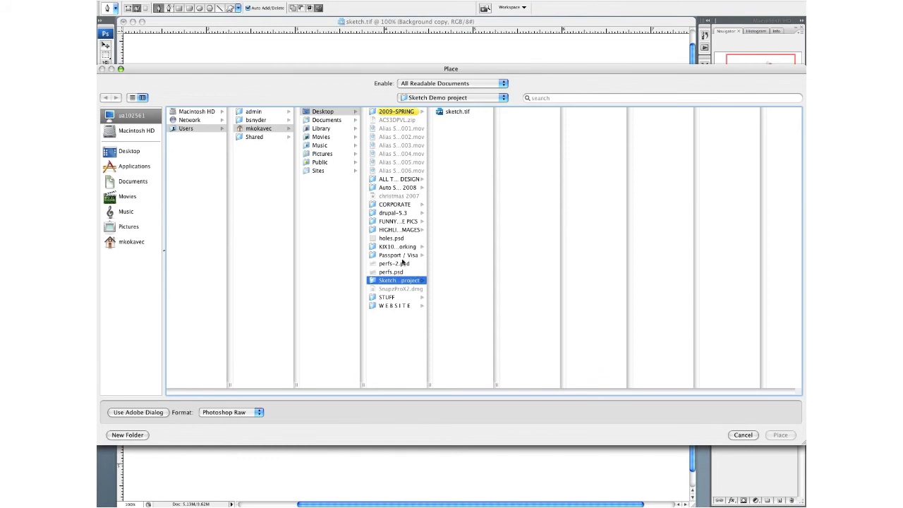
click(743, 435)
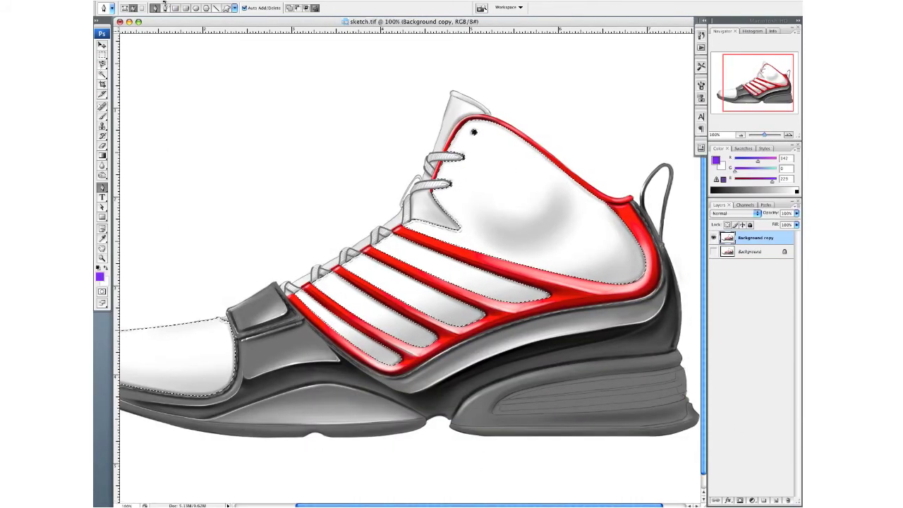
Step: Place perfs.psd over the shoe sketch and commit it at its default size and position
click(165, 0)
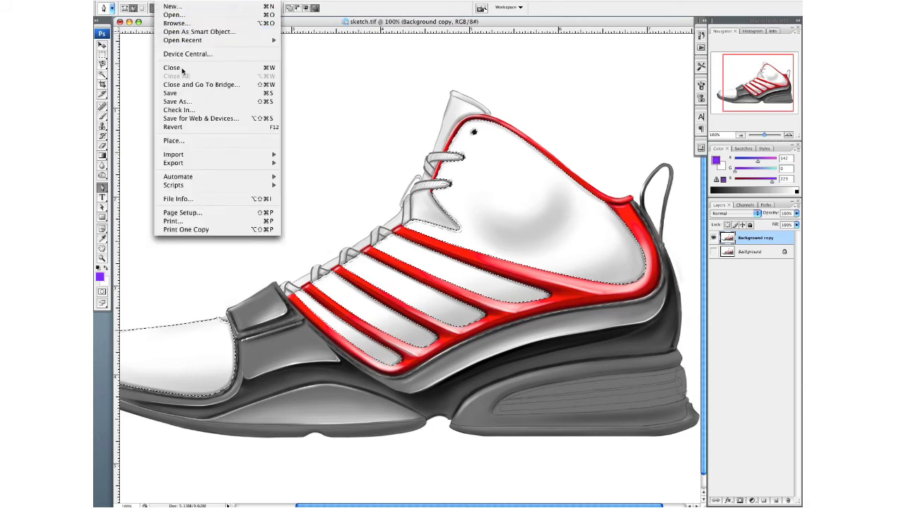
click(197, 141)
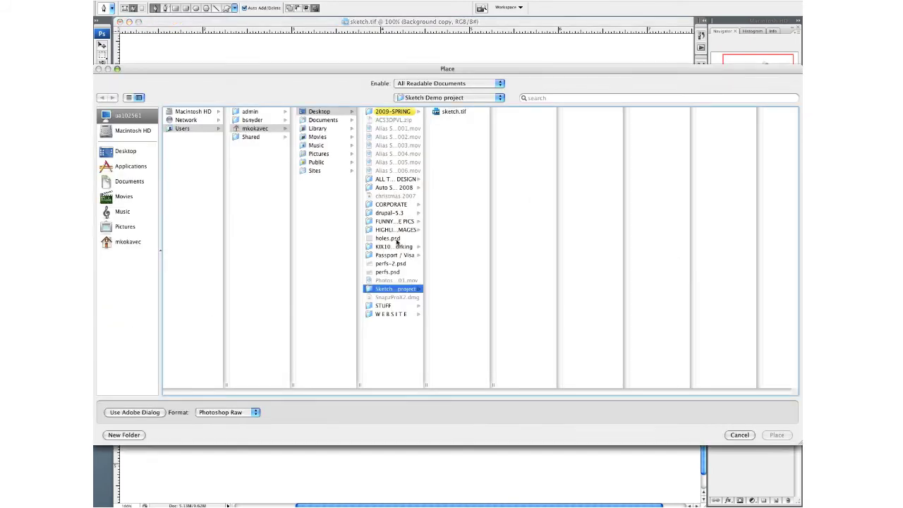
click(393, 272)
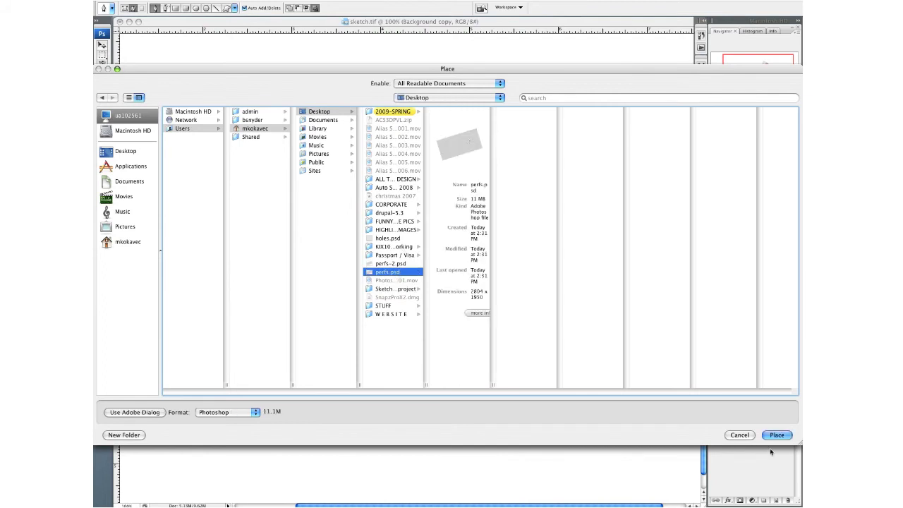
click(777, 435)
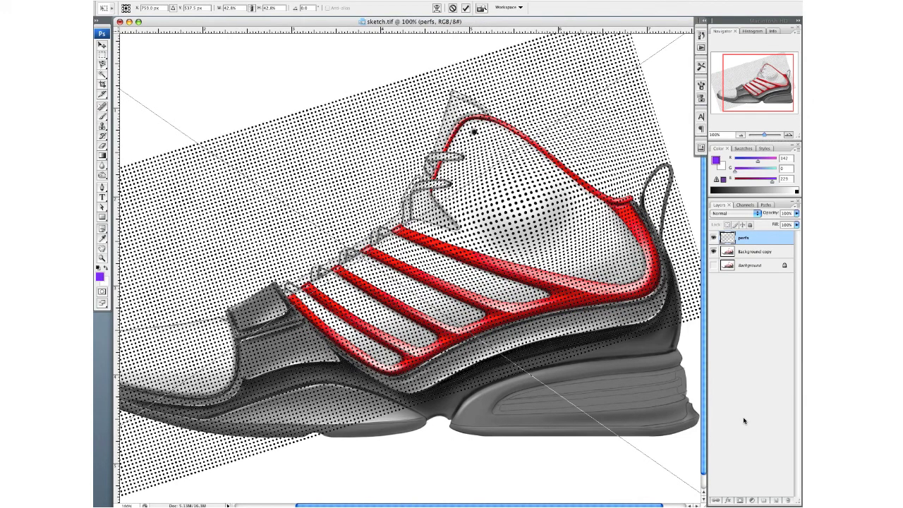
key(super+minus)
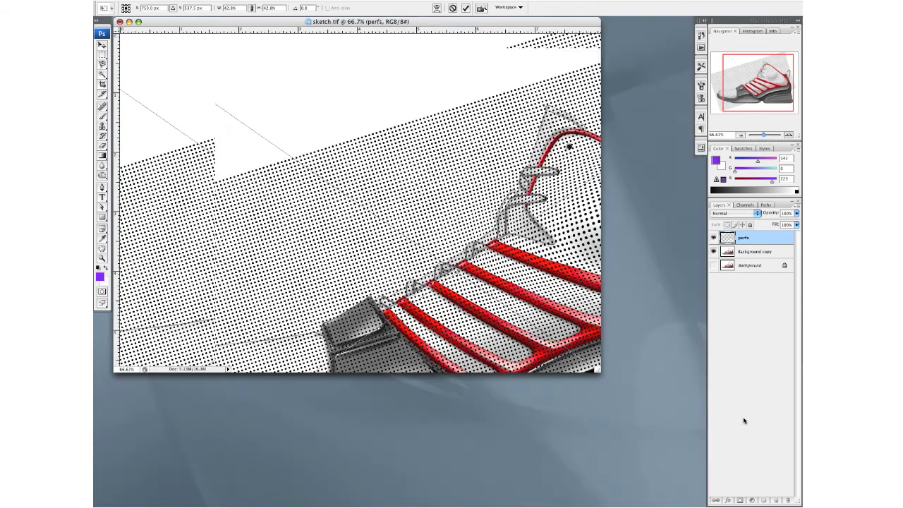
drag(596, 372, 705, 505)
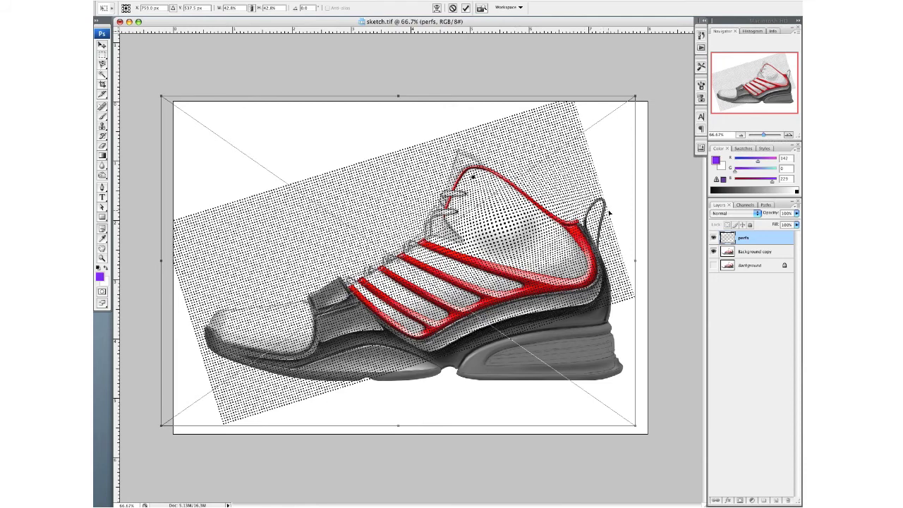
key(p)
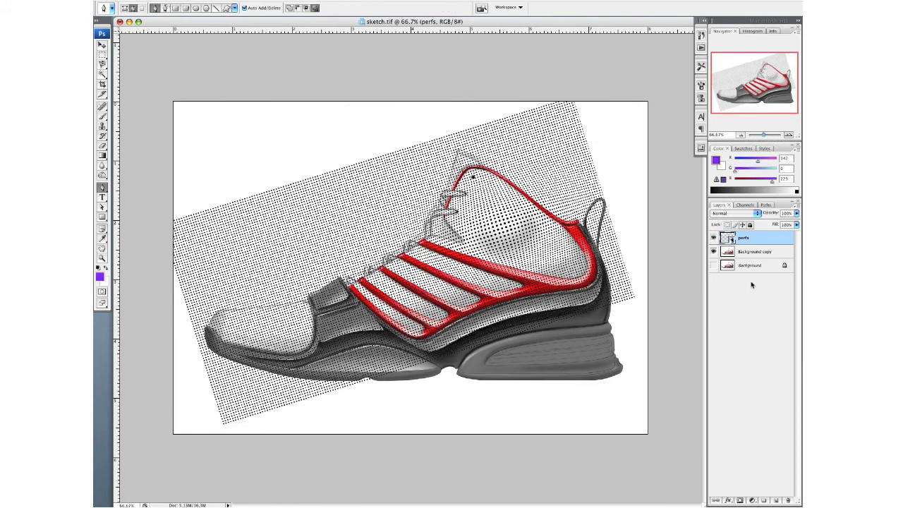
Step: Load Path 1 as a selection and copy the placed perforation pattern inside it
click(767, 205)
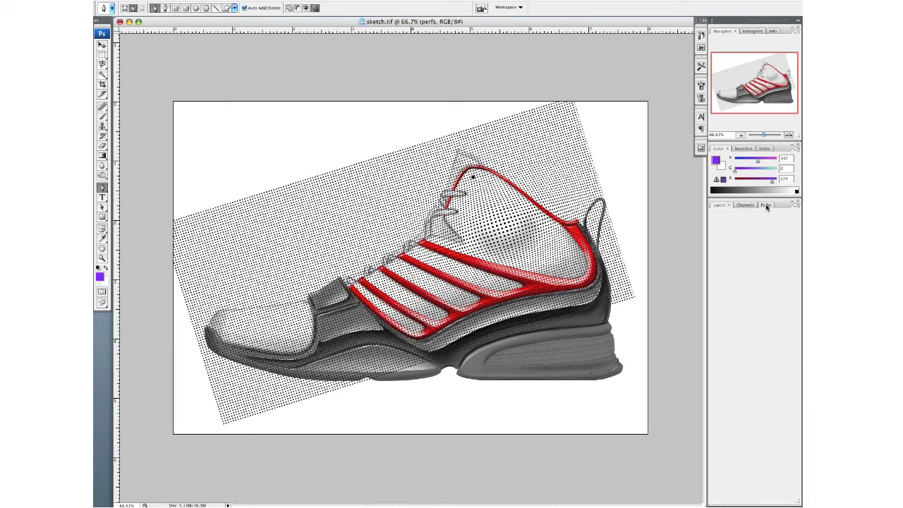
click(752, 216)
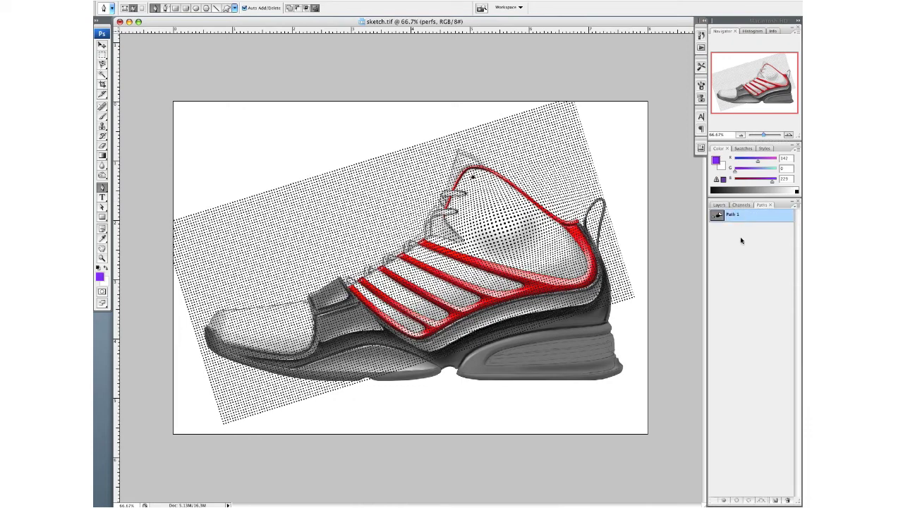
click(748, 501)
click(720, 205)
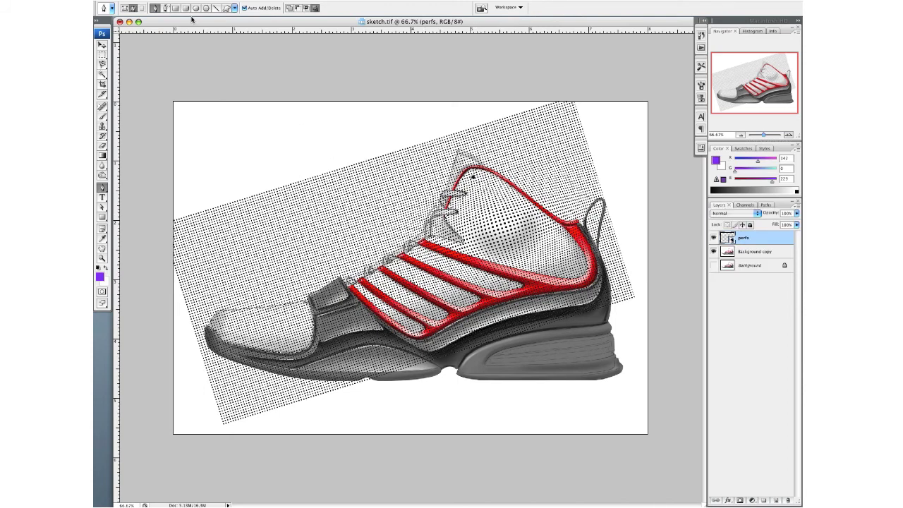
Step: Create a new layer named perfs and paste the copied perforations into it
click(798, 205)
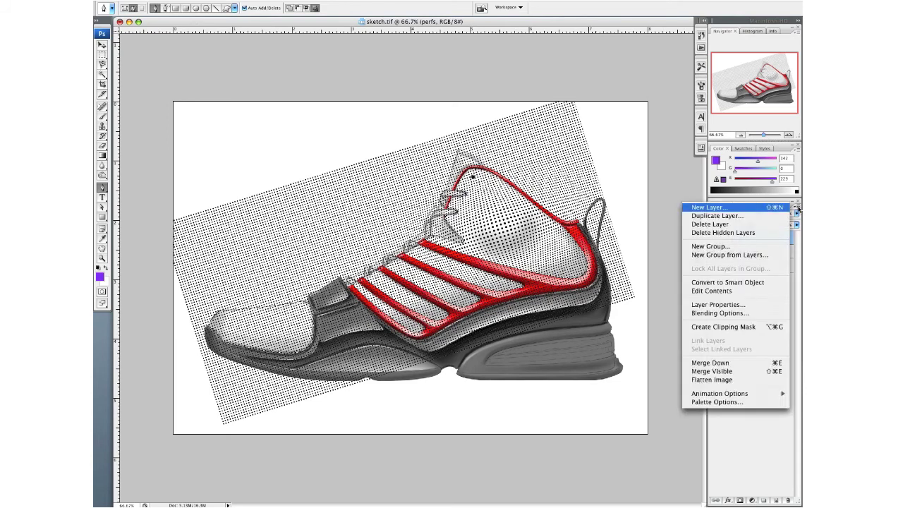
click(751, 209)
text(perfs)
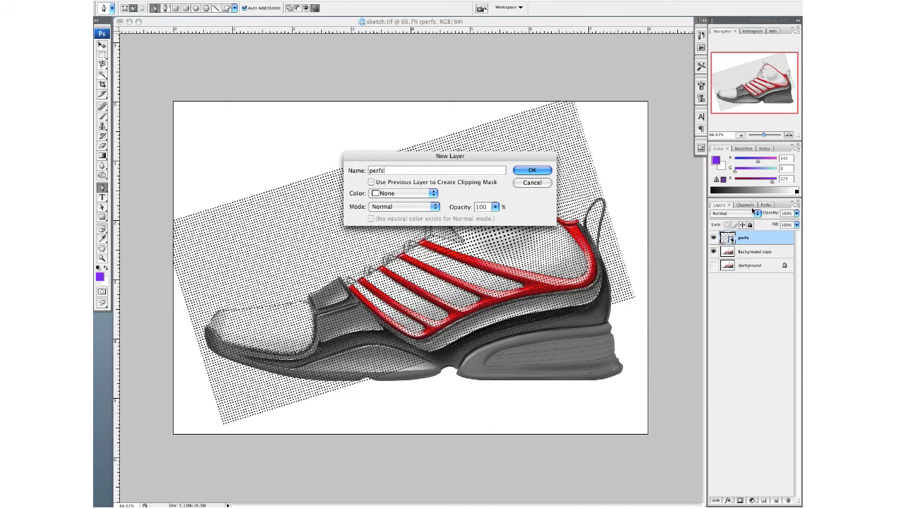
key(Return)
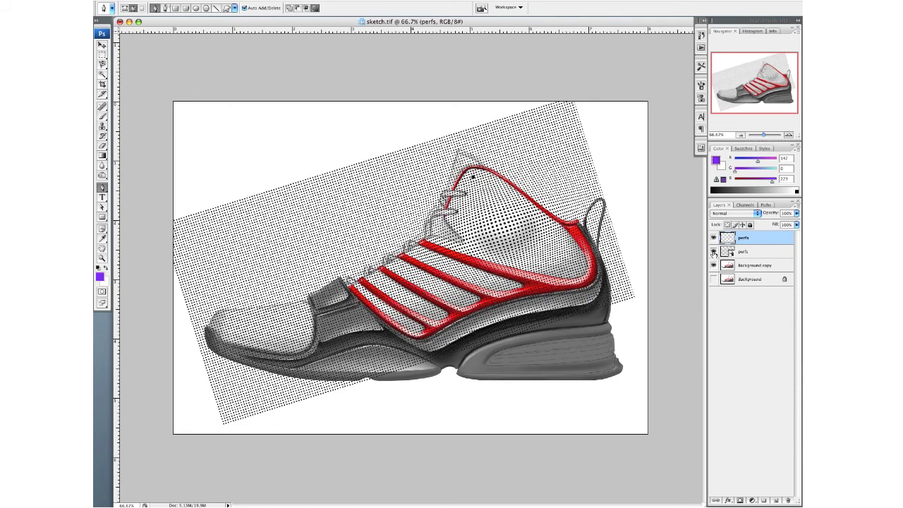
Step: Hide and delete the placed perfs layer that holds the full perforation sheet
click(713, 252)
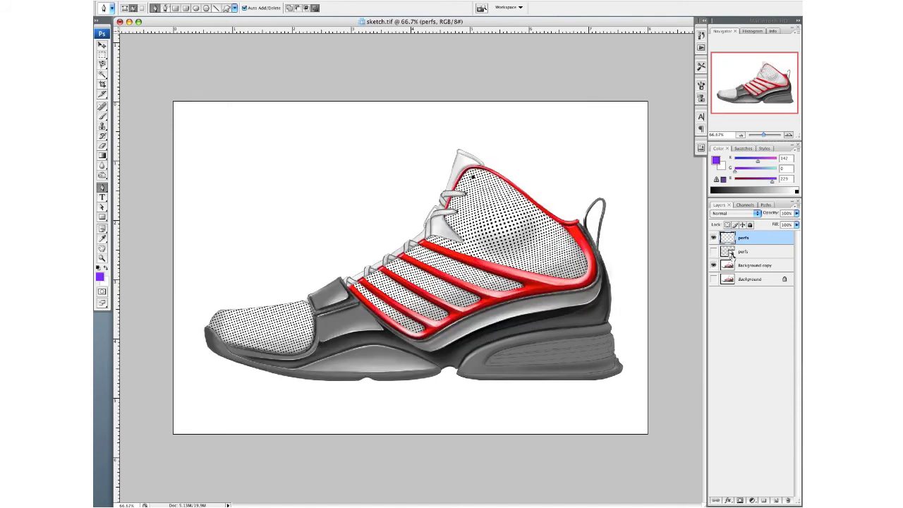
double_click(744, 252)
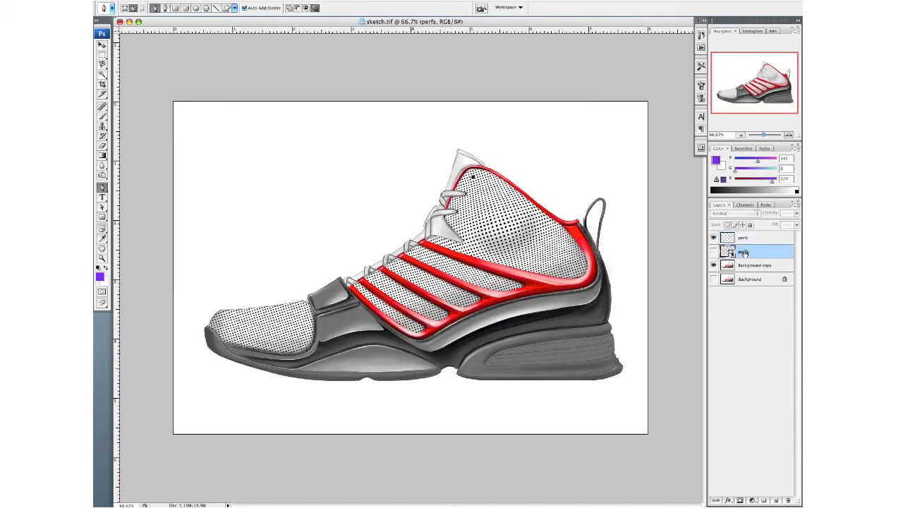
click(787, 501)
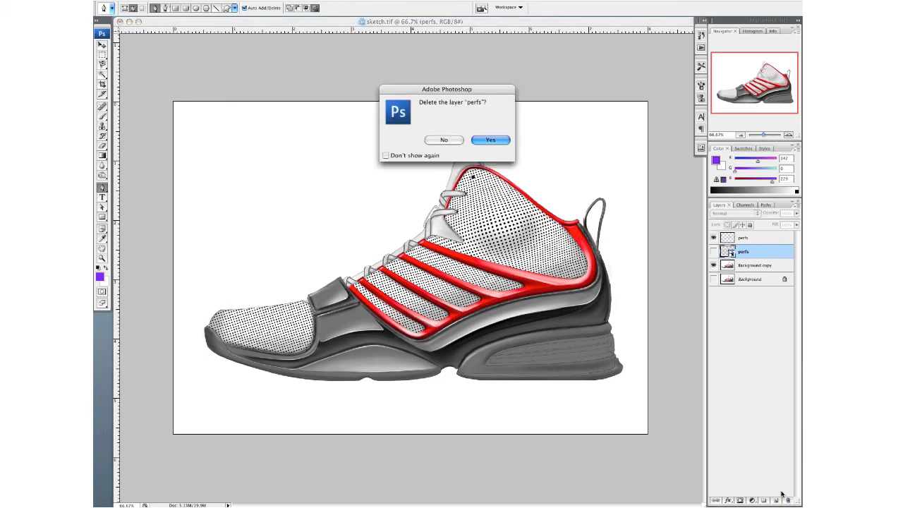
click(492, 139)
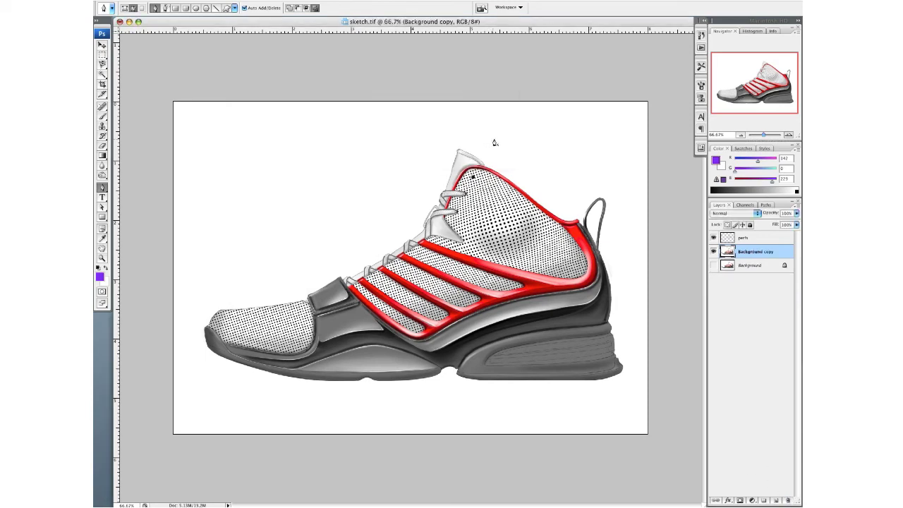
Step: Lower the opacity of the remaining perfs layer to about 30%
click(743, 240)
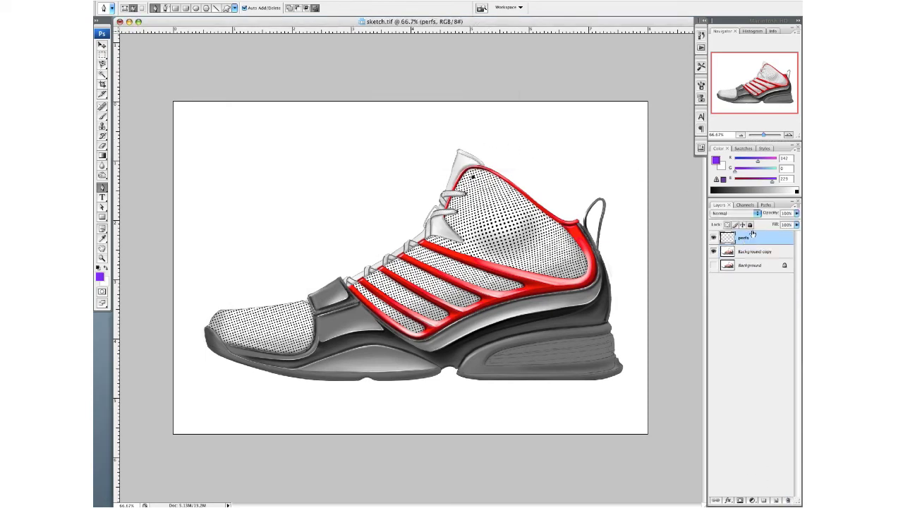
click(796, 214)
drag(775, 224, 757, 224)
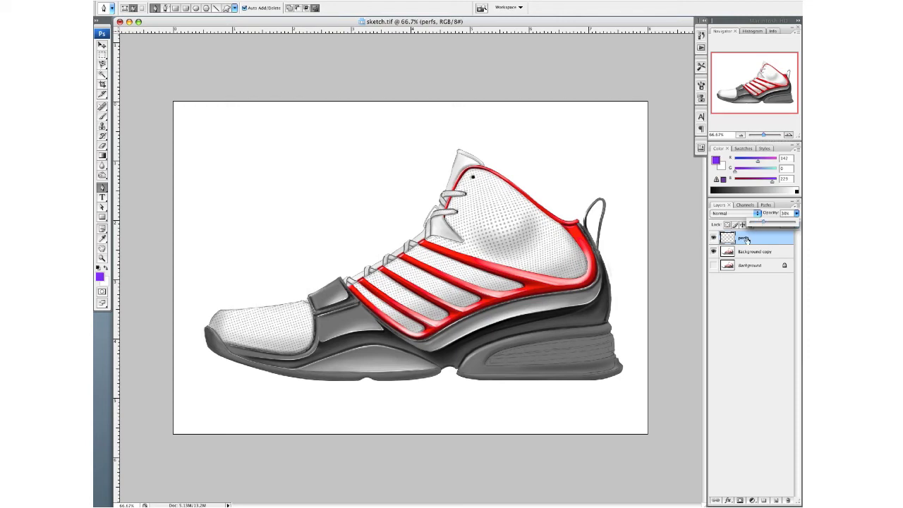
Step: Apply a smooth Inner Bevel to the perfs layer with 81% highlight and about 80% shadow opacity, adjusting its size and softness slightly
click(747, 240)
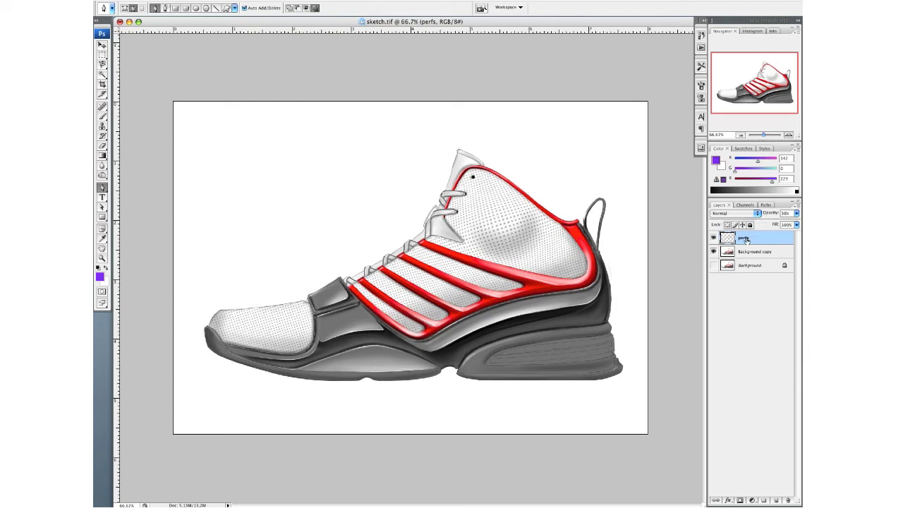
drag(432, 169, 586, 289)
click(729, 501)
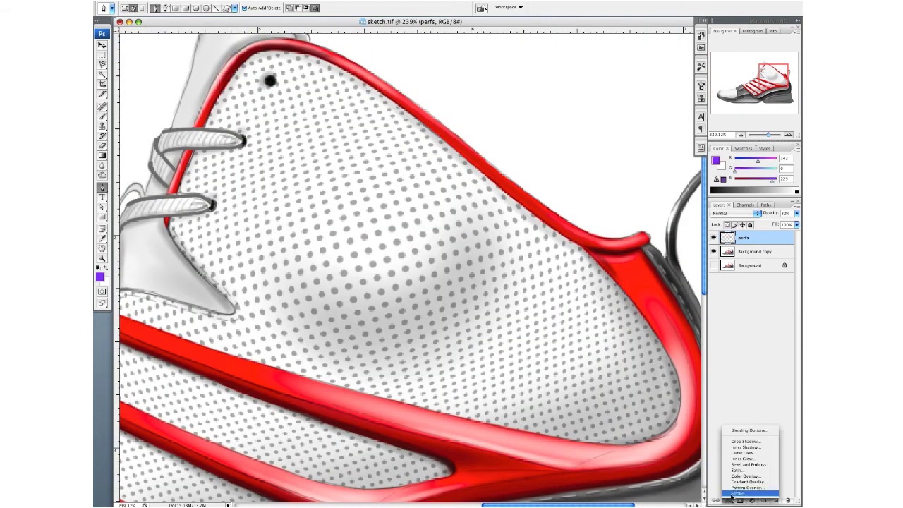
click(745, 465)
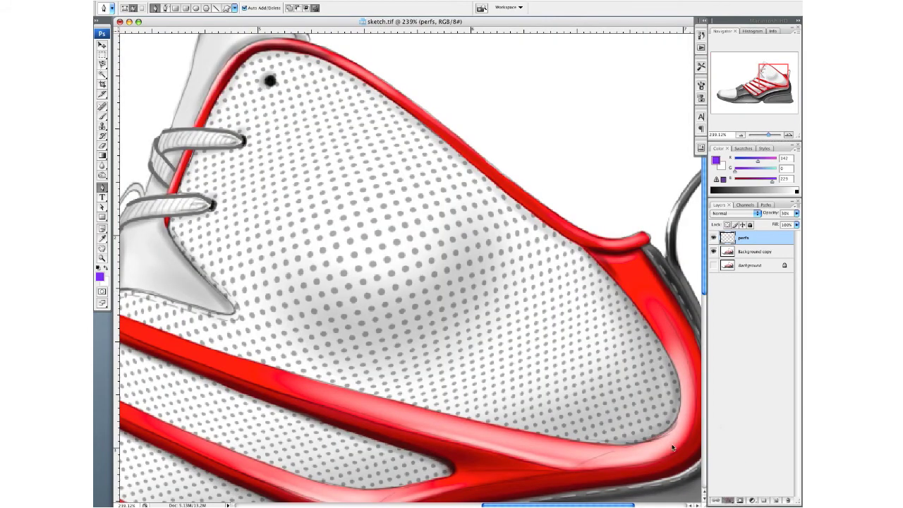
drag(490, 292, 552, 170)
drag(570, 327, 576, 328)
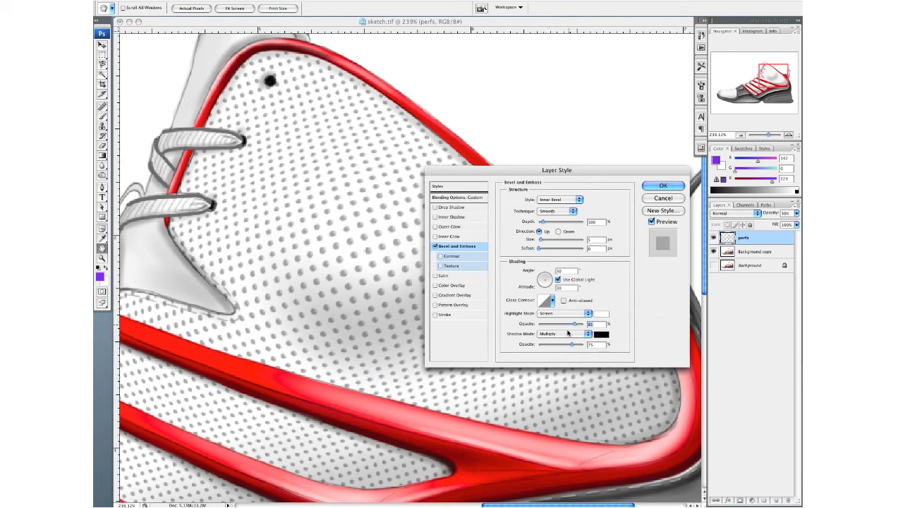
drag(571, 345, 575, 342)
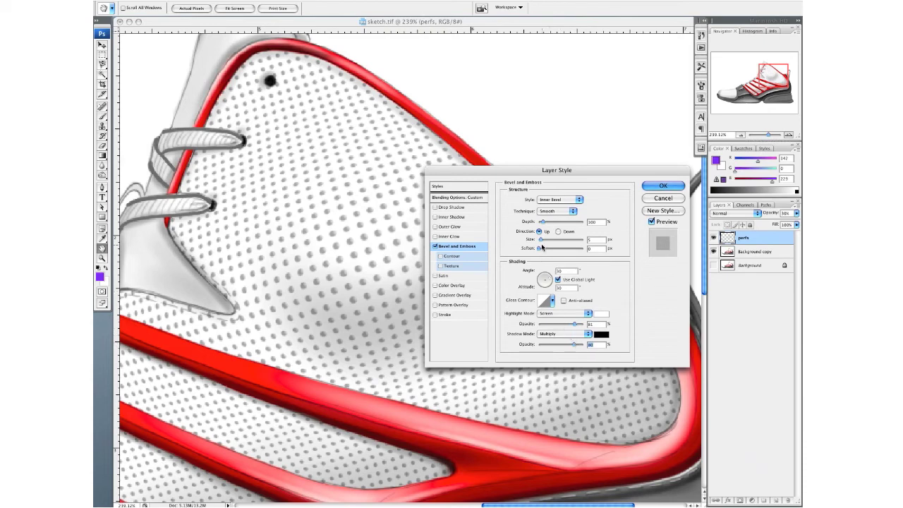
drag(541, 241, 543, 242)
drag(540, 249, 541, 250)
click(663, 187)
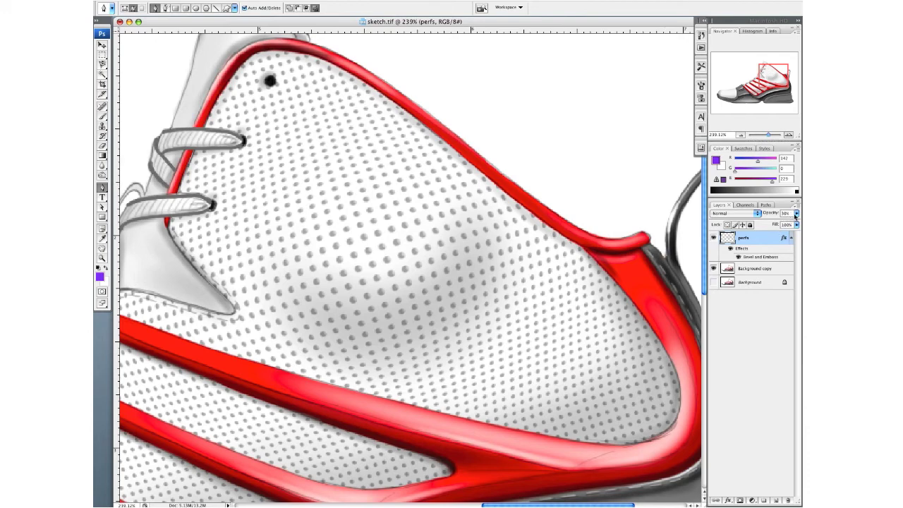
Step: Set the perfs layer's blend mode to Multiply and lower its opacity to 13%
click(795, 214)
click(748, 214)
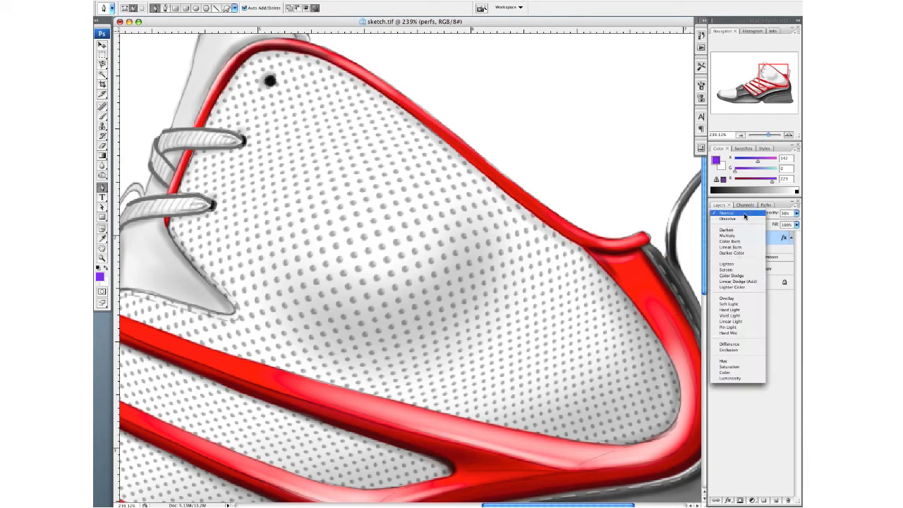
click(738, 240)
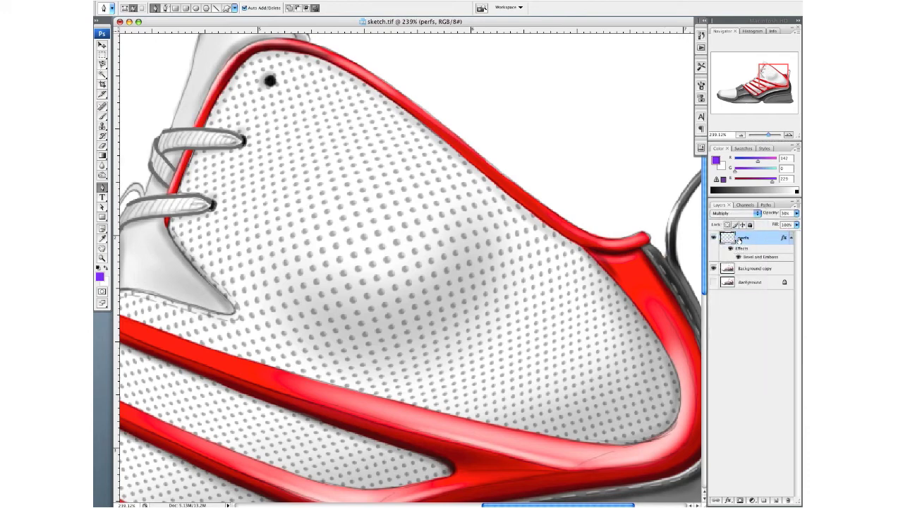
click(795, 214)
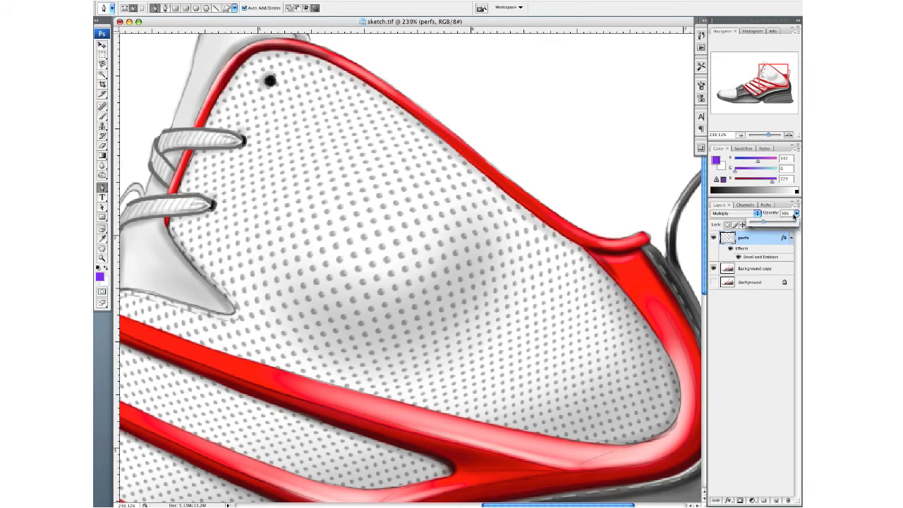
click(772, 224)
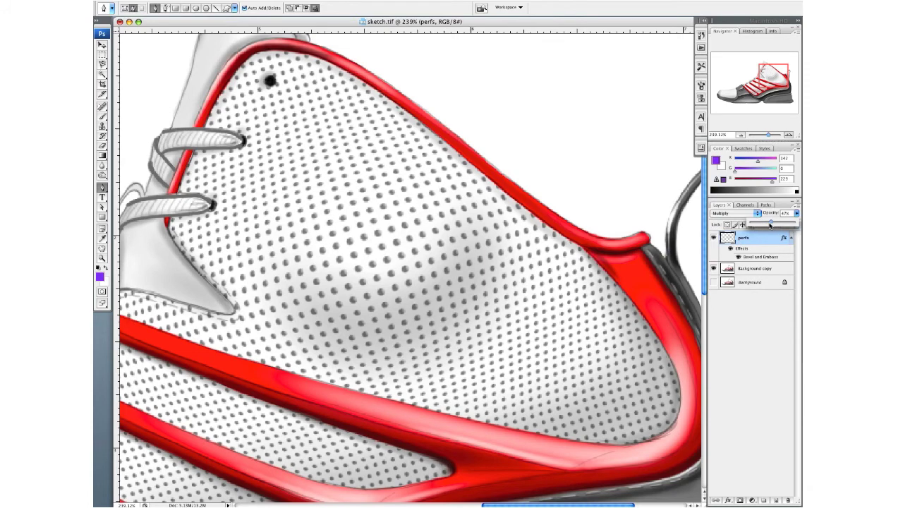
drag(765, 224, 761, 225)
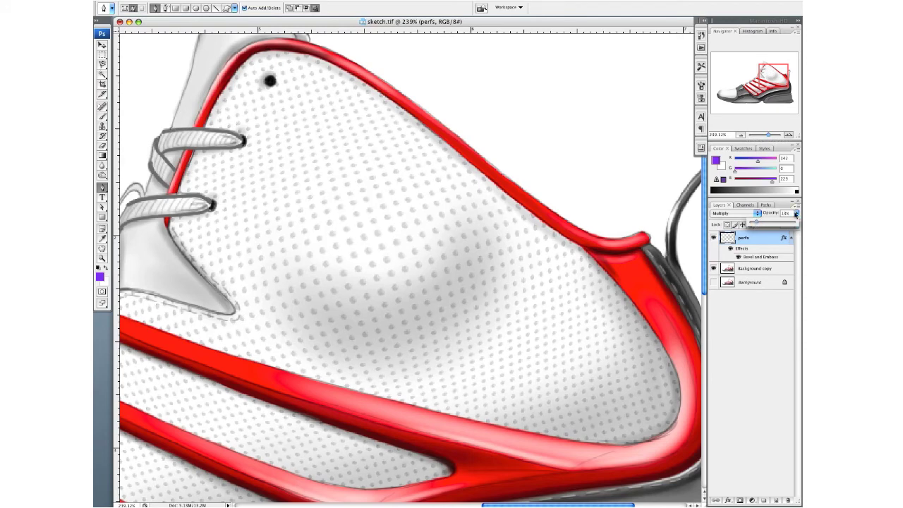
click(797, 213)
Step: Touch up the perforations over the shaded ankle bump with the Dodge/Burn tools, using Midtones range and 12% exposure
key(super+minus)
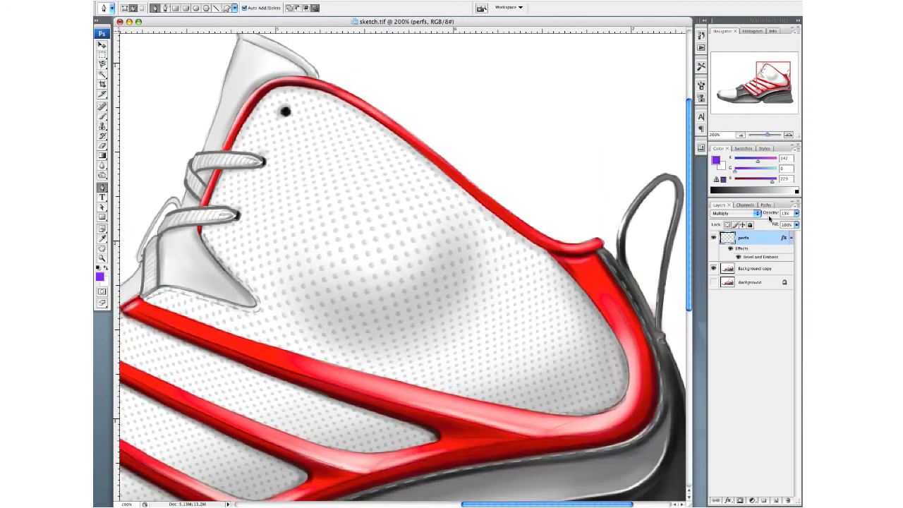
key(super+minus)
drag(690, 504, 704, 504)
scroll(439, 347, left, 5)
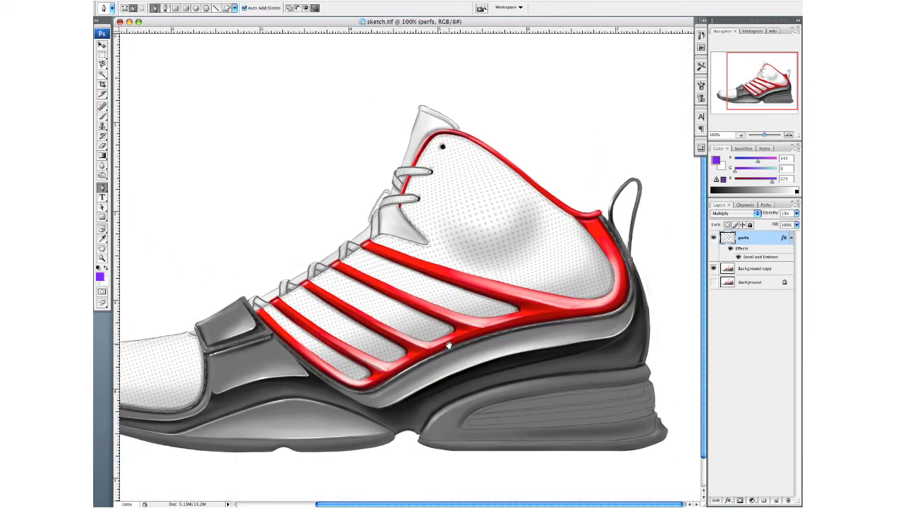
scroll(497, 352, right, 2)
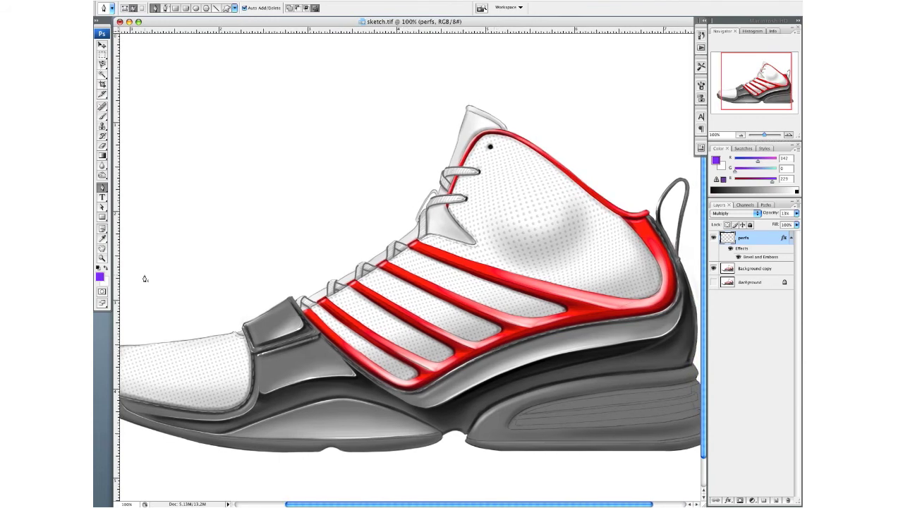
click(104, 175)
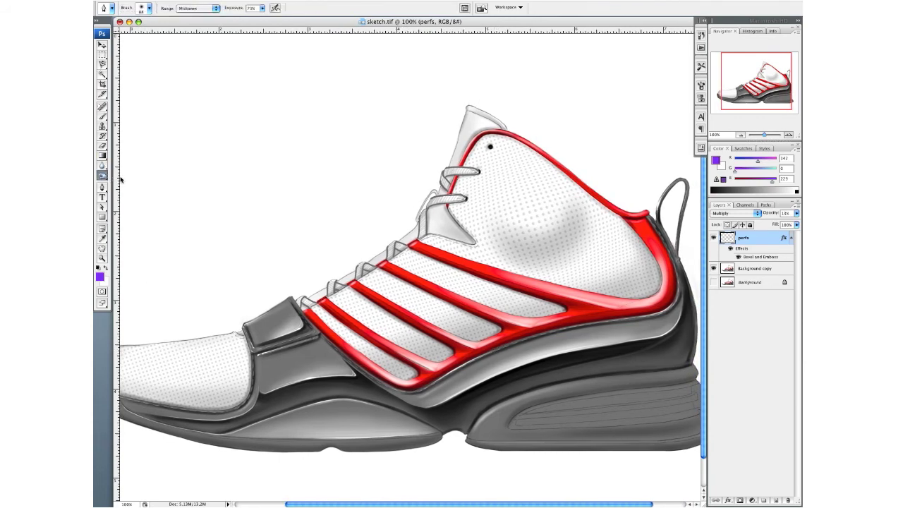
drag(105, 175, 136, 180)
click(206, 12)
click(204, 9)
drag(264, 15, 288, 18)
click(531, 230)
mouse_move(509, 242)
mouse_down()
mouse_move(551, 235)
mouse_move(522, 240)
mouse_move(545, 224)
mouse_move(514, 217)
mouse_move(536, 226)
mouse_up()
drag(102, 176, 134, 181)
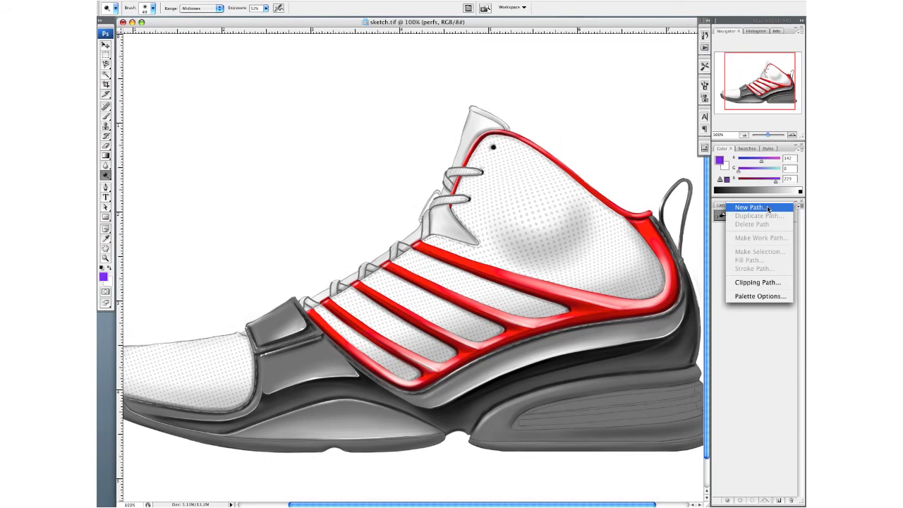
Step: Create a new path named tongue mesh
click(751, 208)
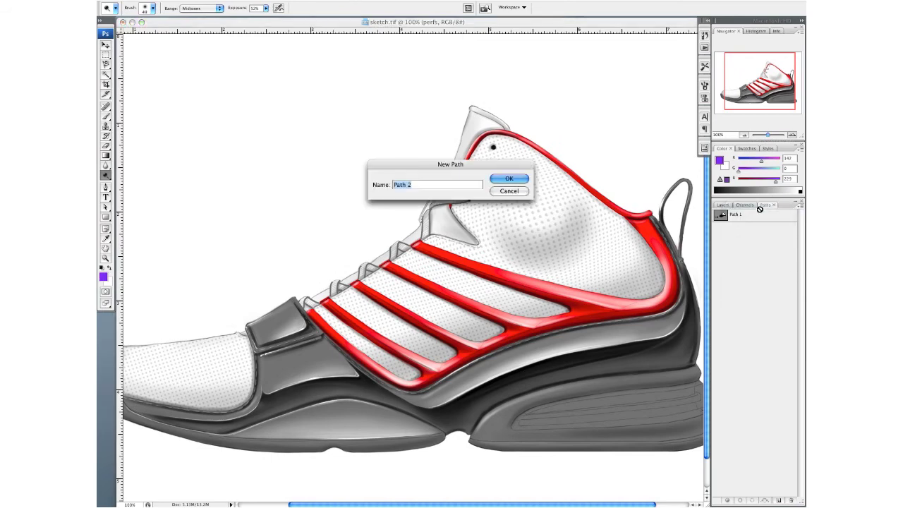
text(tongue mesh)
key(Return)
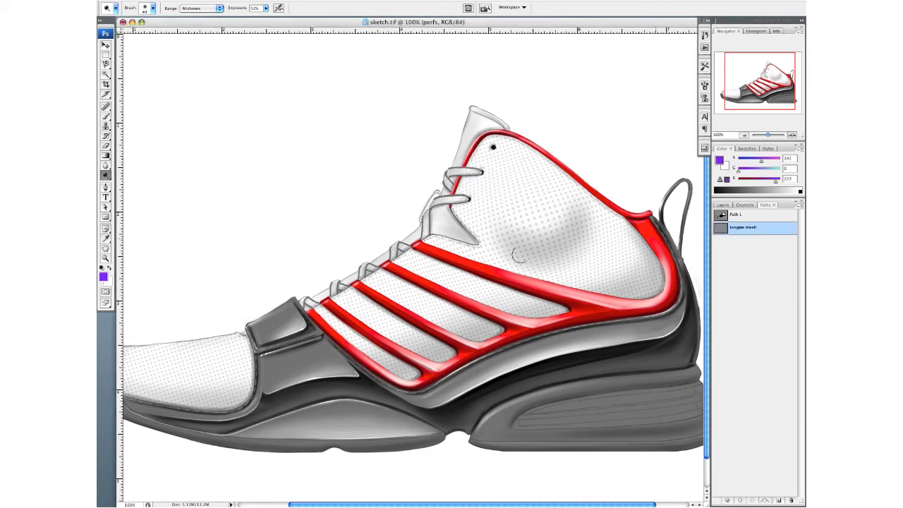
Step: Trace a closed Pen outline around the upper tongue area, between the tongue's top trim, the red collar and the top lace
click(106, 188)
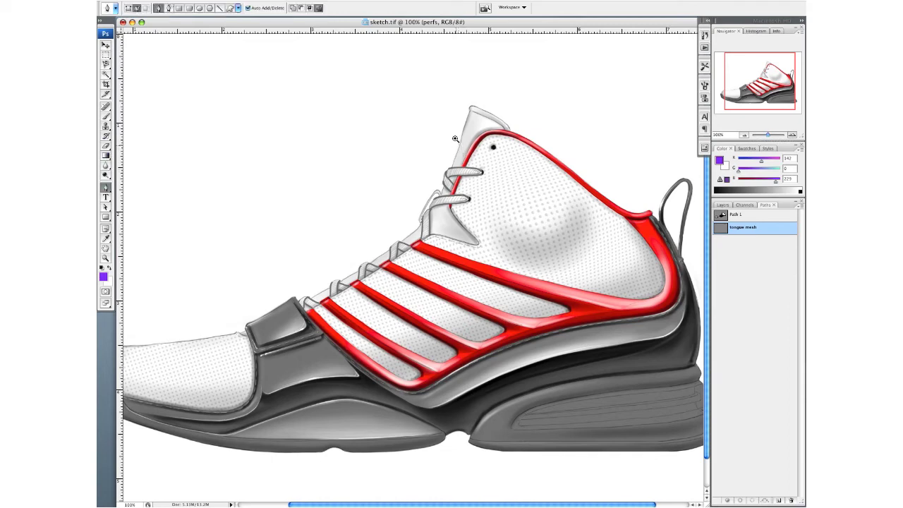
drag(385, 83, 559, 285)
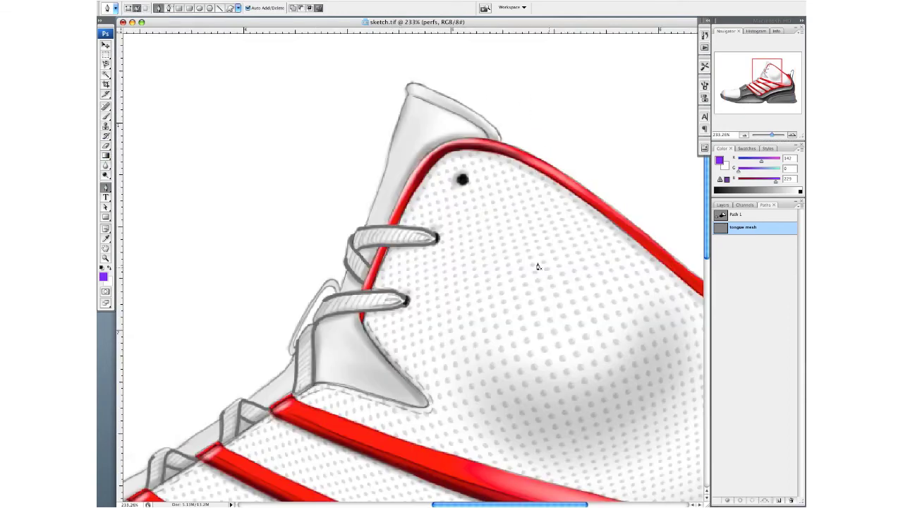
click(408, 95)
drag(387, 165, 382, 190)
click(365, 227)
click(388, 225)
drag(420, 163, 433, 148)
drag(487, 142, 441, 108)
click(409, 96)
Step: Outline the lower tongue wedge beside the laces and the exposed tongue section just below it as further subpaths
drag(315, 385, 421, 391)
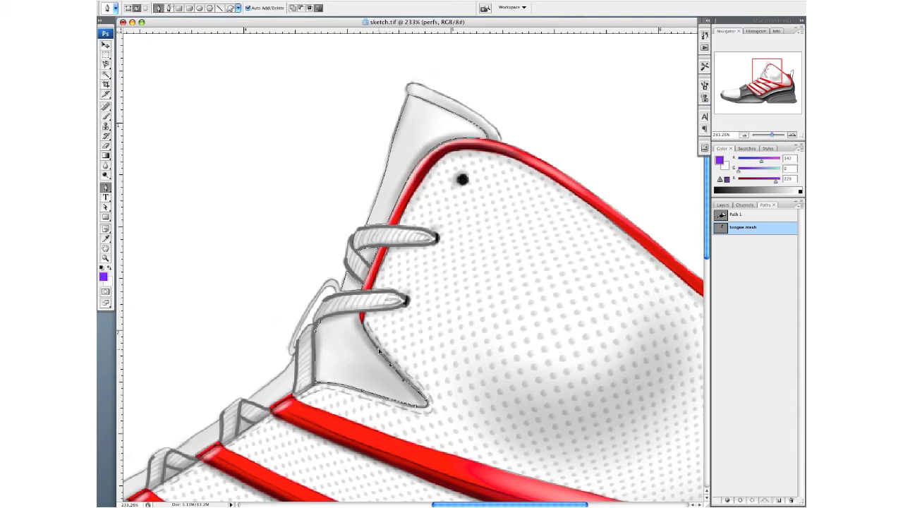
drag(363, 328, 313, 331)
click(294, 355)
click(275, 378)
click(268, 412)
drag(269, 410, 276, 410)
Step: Trace the remaining tongue slivers between the lower laces and the small piece in front of the grey strap
click(182, 454)
click(176, 450)
drag(197, 434, 328, 363)
click(218, 421)
drag(247, 429, 409, 333)
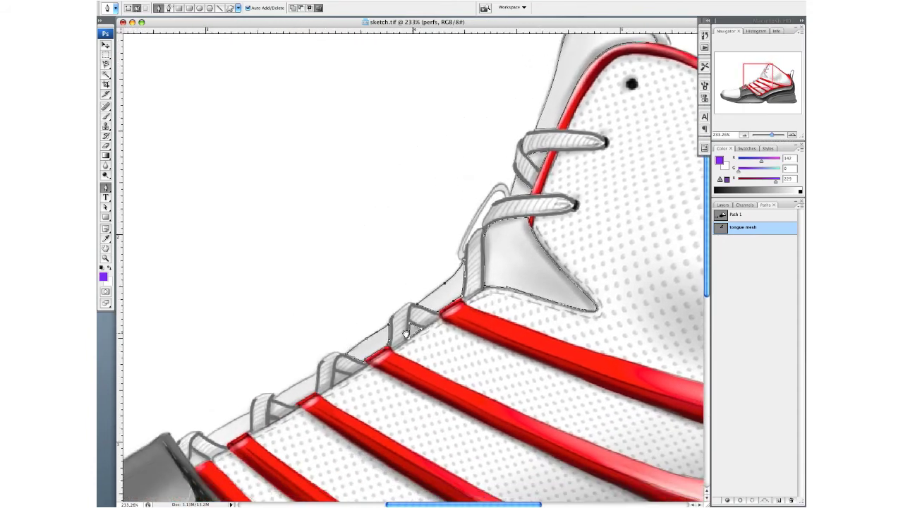
click(360, 334)
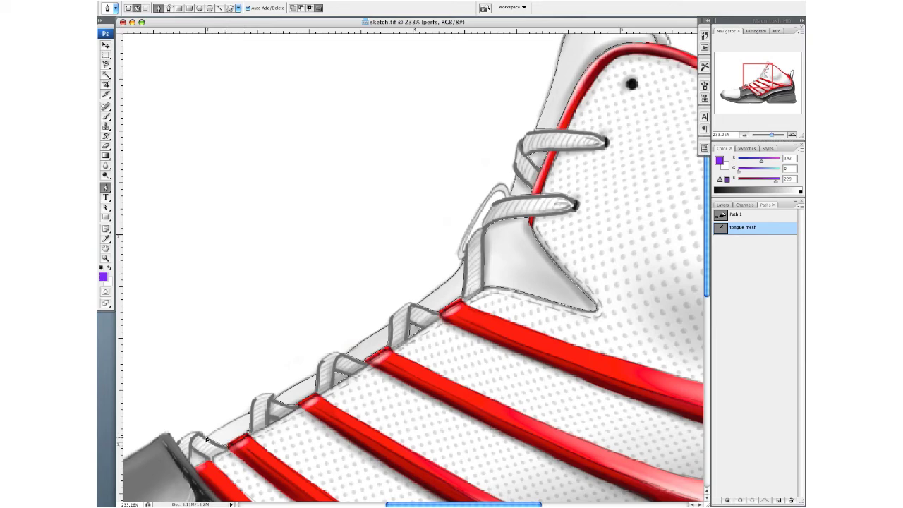
drag(212, 435, 237, 421)
drag(250, 430, 439, 343)
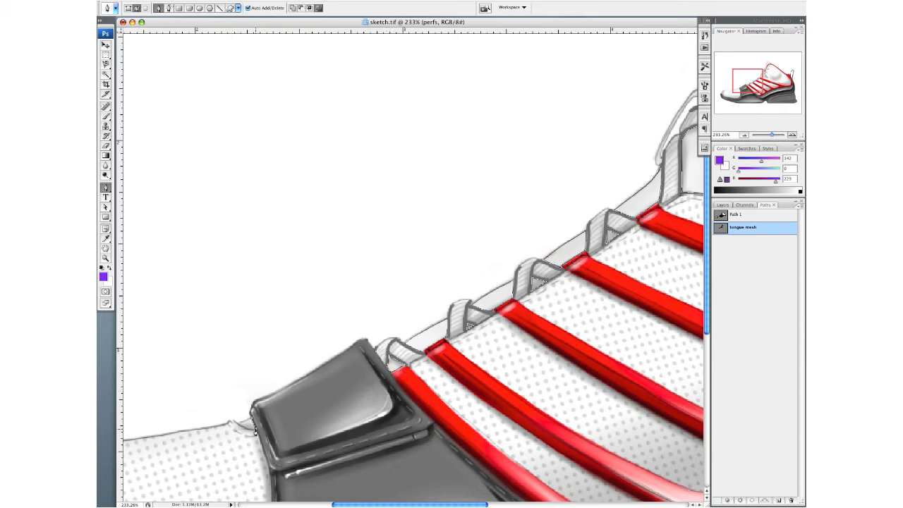
drag(239, 424, 230, 418)
Step: Place tongue mesh.psd from the Desktop above the perfs layer and shift the mesh slightly down and left over the traced tongue
drag(577, 312, 438, 359)
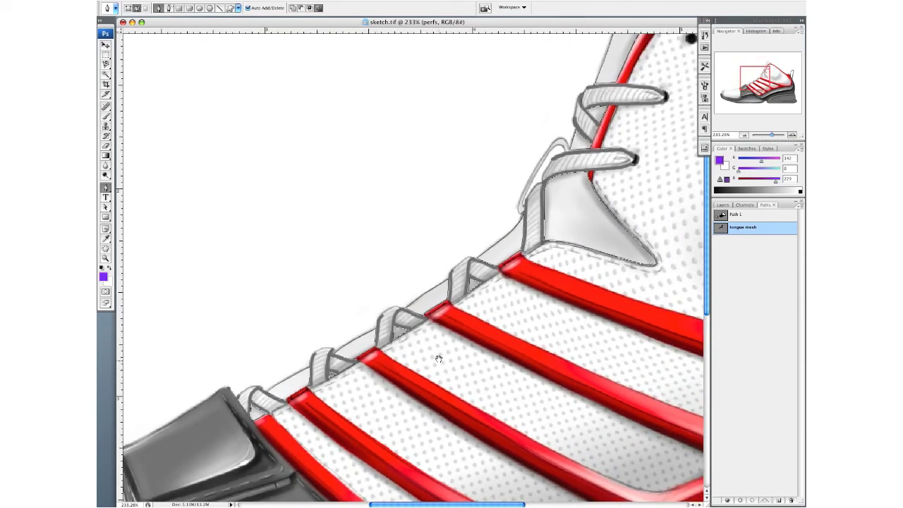
key(super+minus)
key(super+minus)
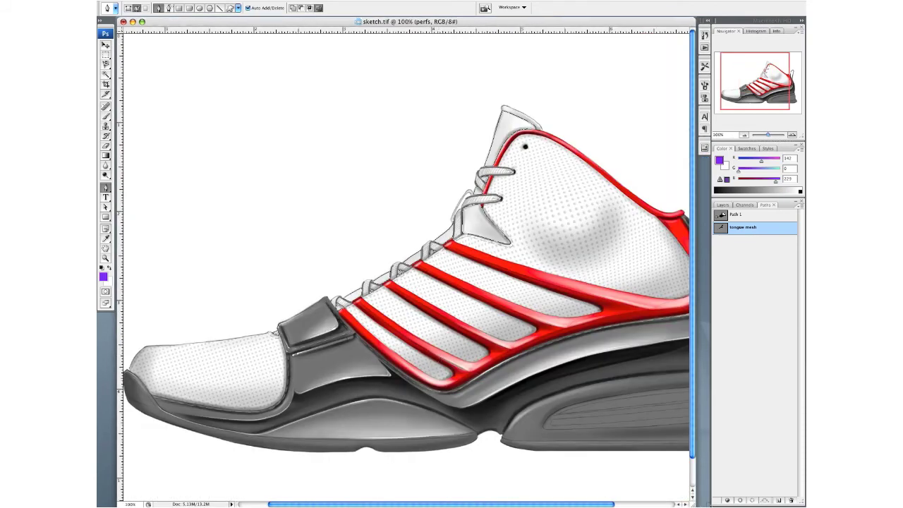
drag(693, 504, 712, 505)
drag(597, 371, 561, 409)
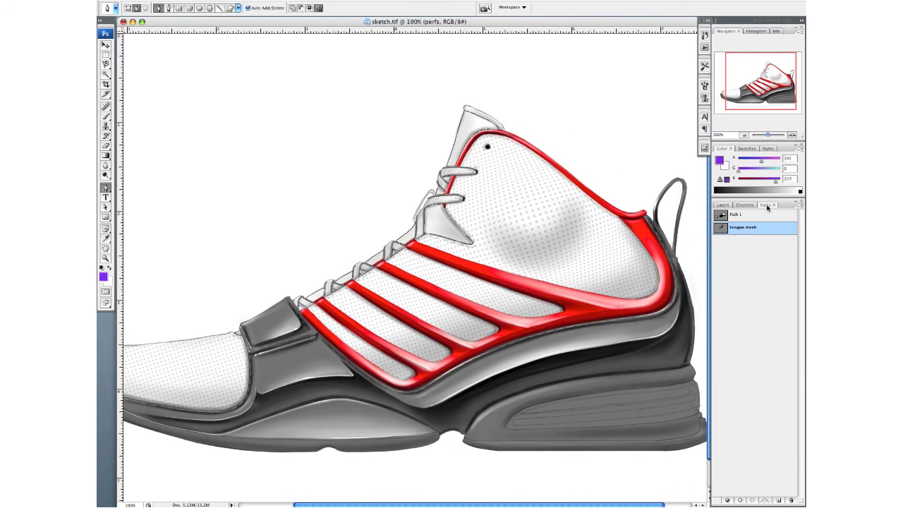
click(724, 206)
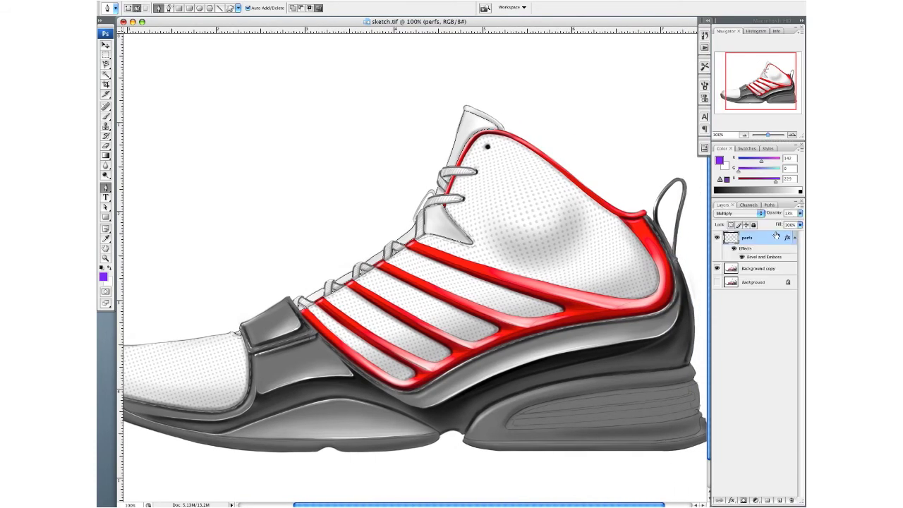
click(178, 1)
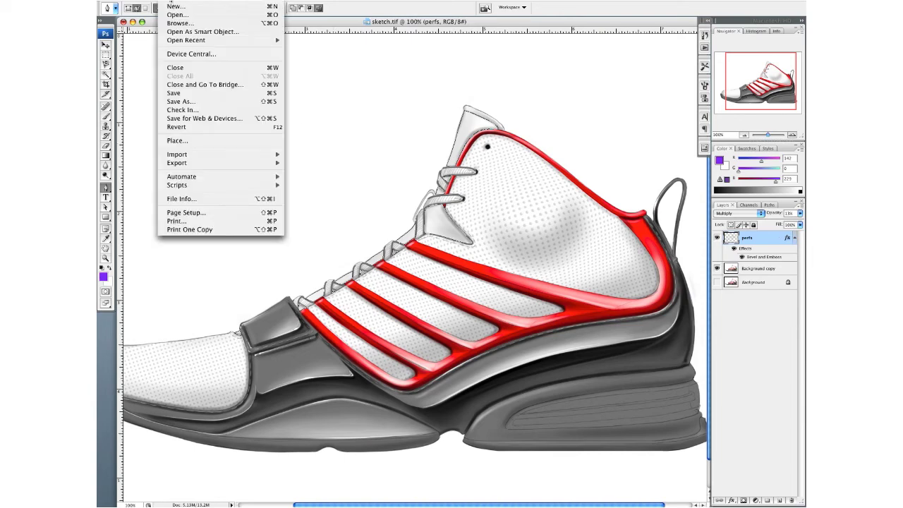
click(190, 140)
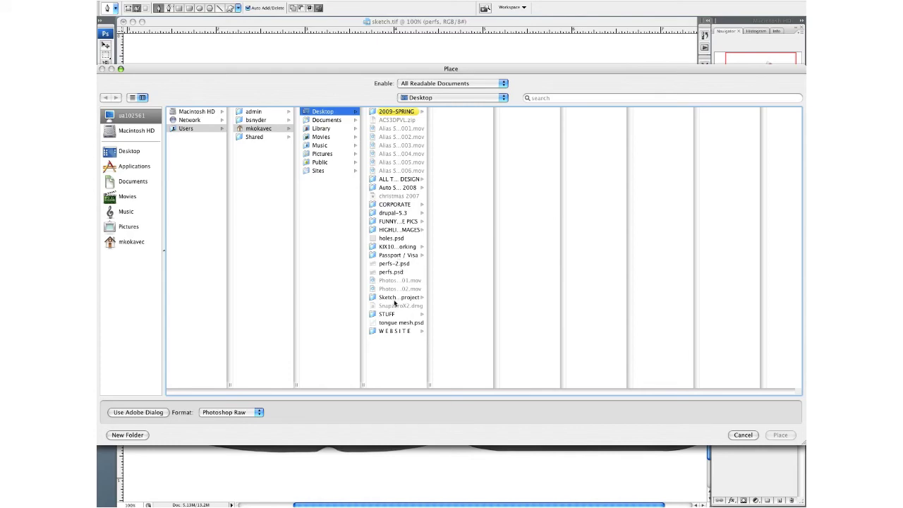
click(402, 323)
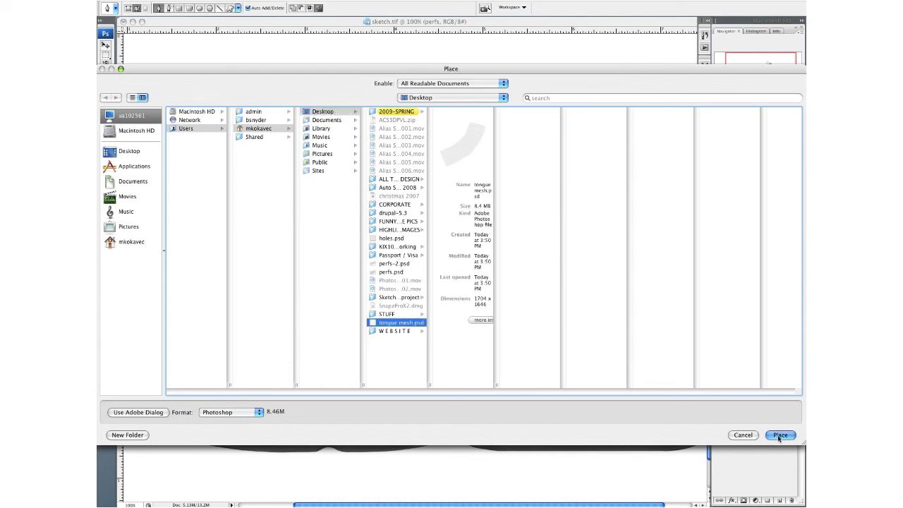
click(776, 435)
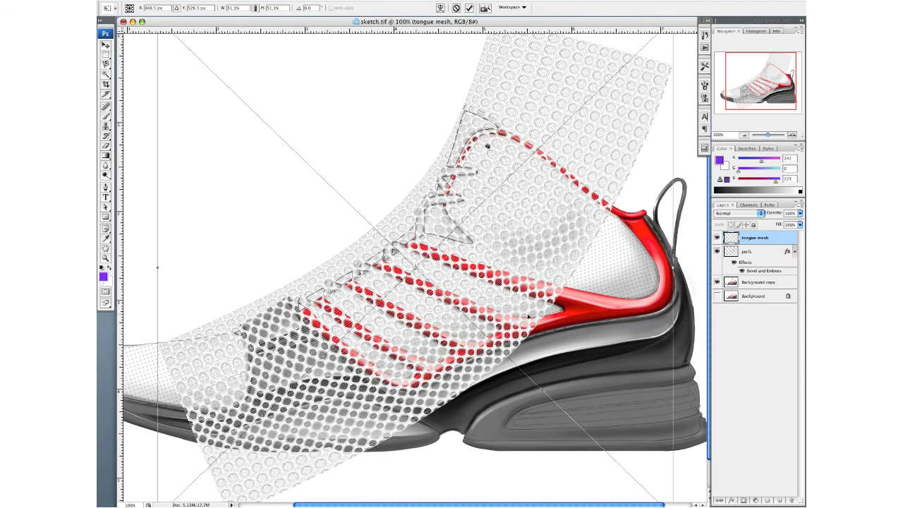
key(Return)
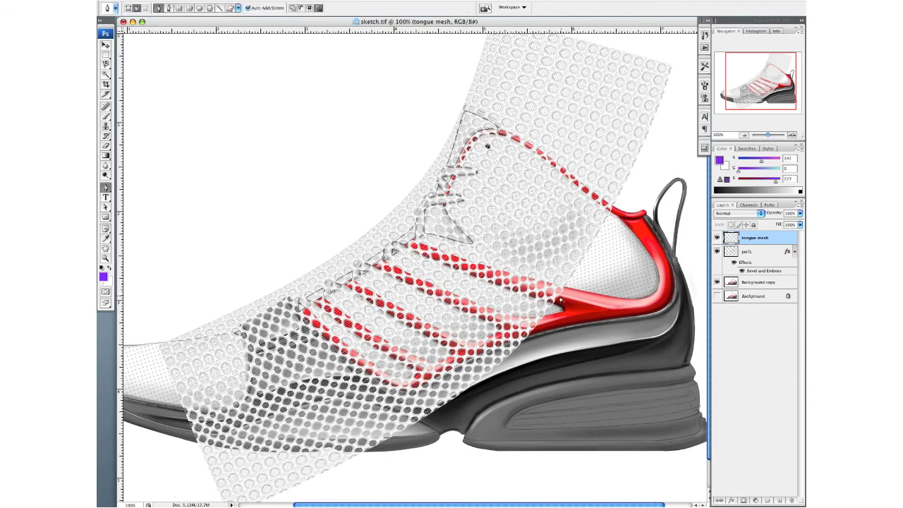
click(107, 45)
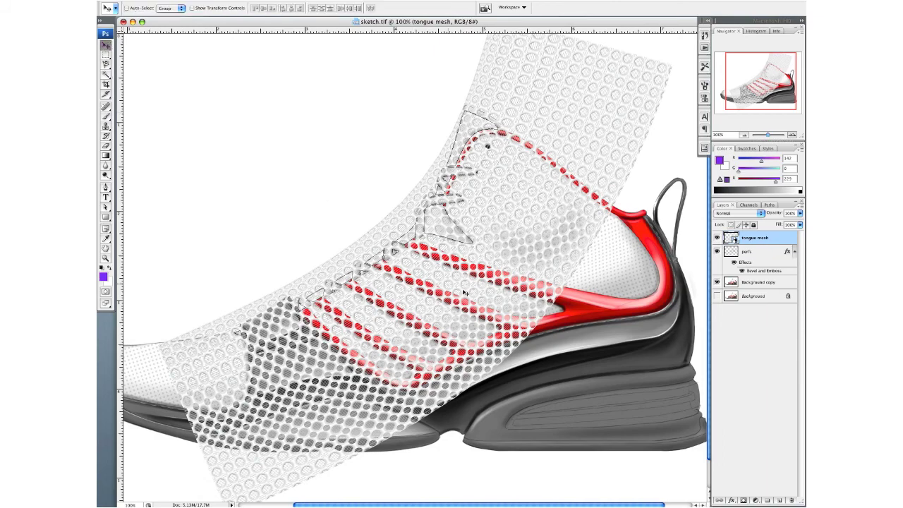
drag(476, 290, 464, 307)
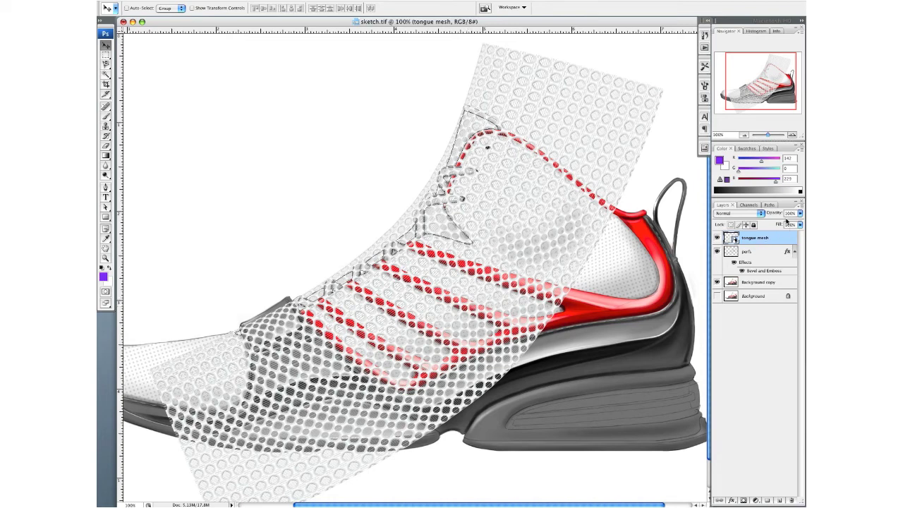
click(770, 205)
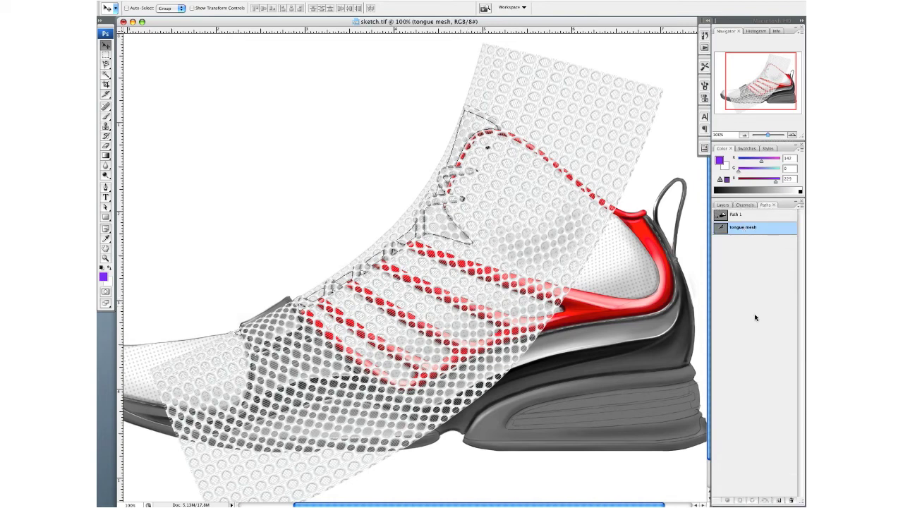
click(752, 501)
click(750, 494)
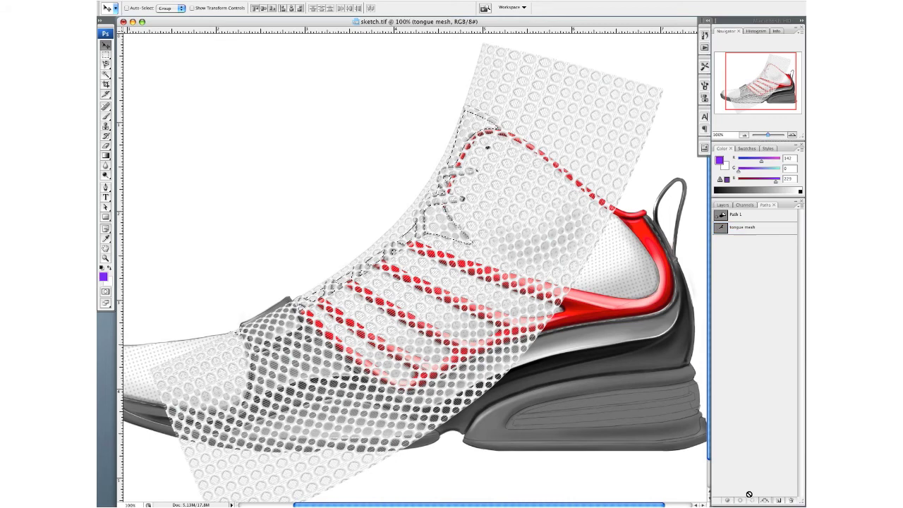
click(724, 206)
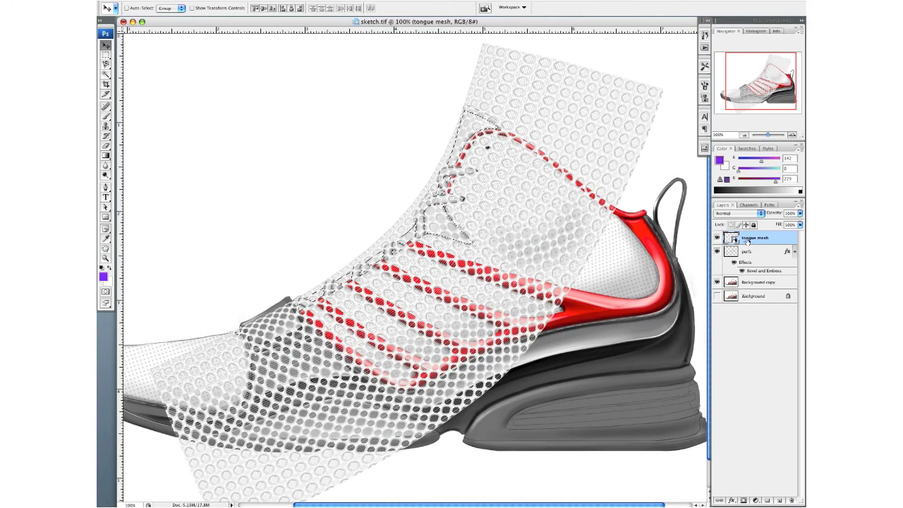
key(ctrl+d)
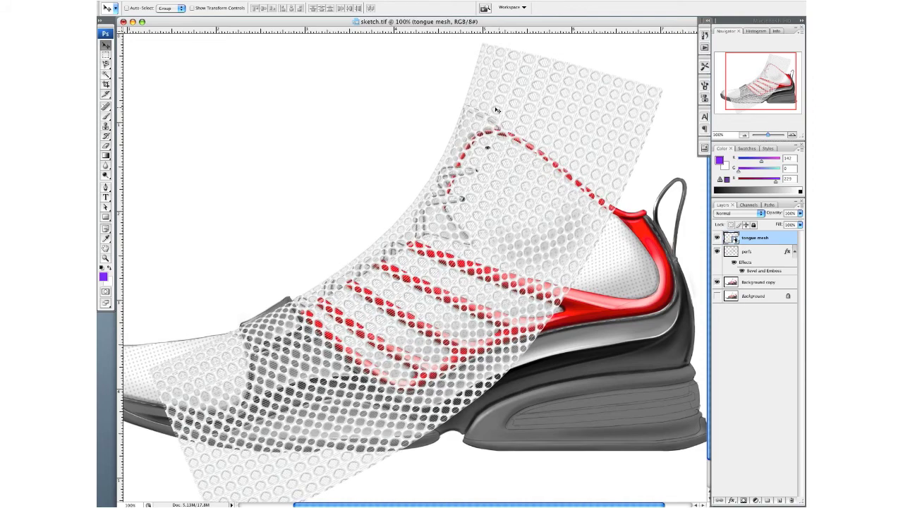
Step: Scale the tongue mesh down proportionally to about 44.9% with Free Transform and reposition it over the traced tongue
key(ctrl+t)
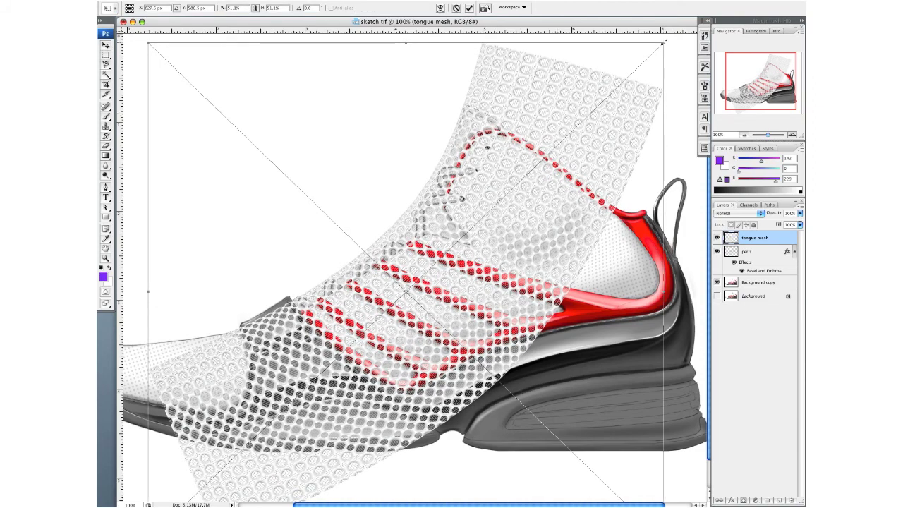
drag(662, 46, 627, 98)
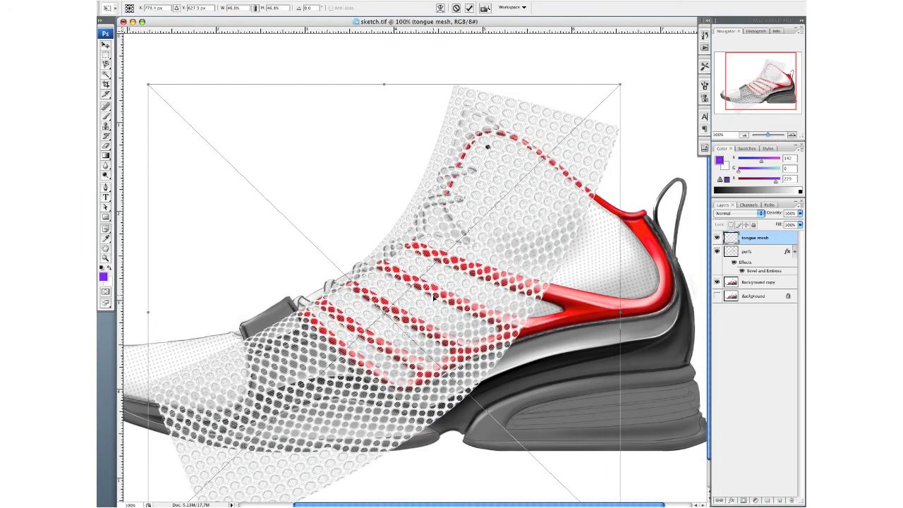
drag(433, 302, 456, 277)
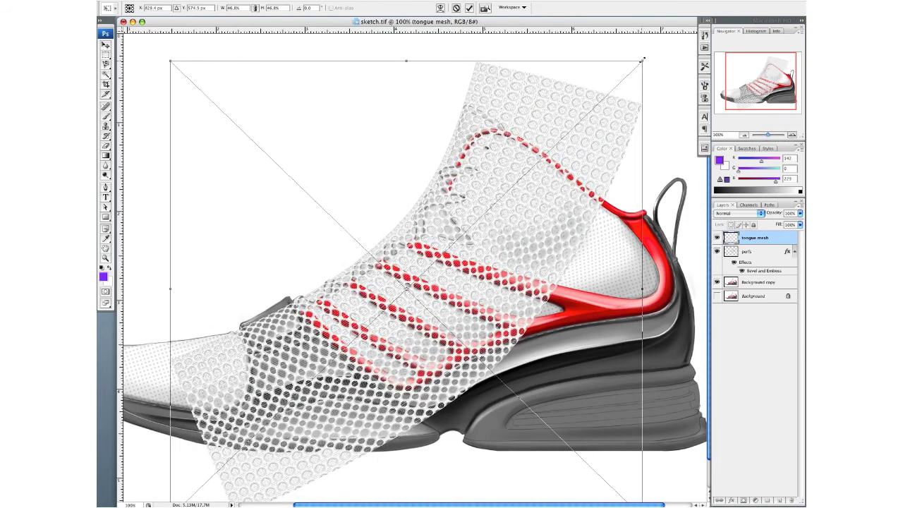
drag(642, 60, 624, 80)
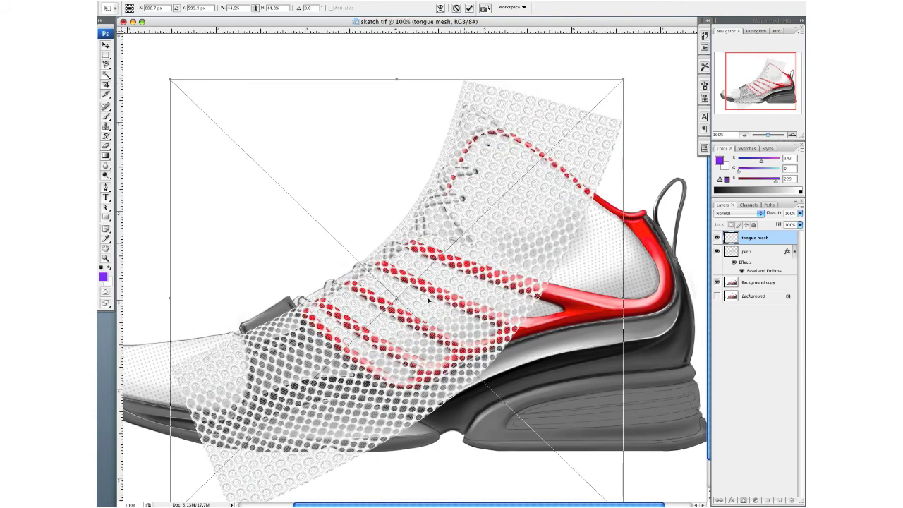
drag(435, 328, 442, 318)
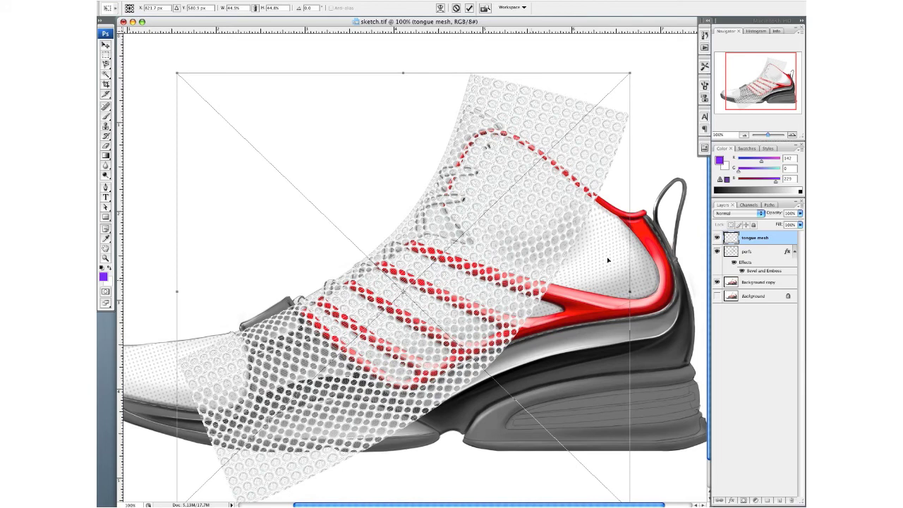
Step: Rotate the mesh 0.6°, shrink it slightly to about 44.5%, nudge it over the tongue and apply the transform
drag(644, 261, 644, 263)
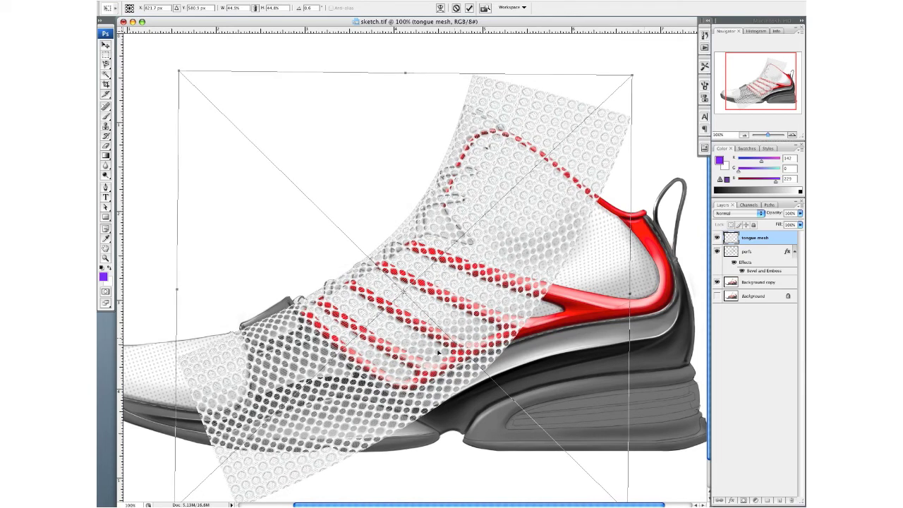
drag(442, 365, 443, 361)
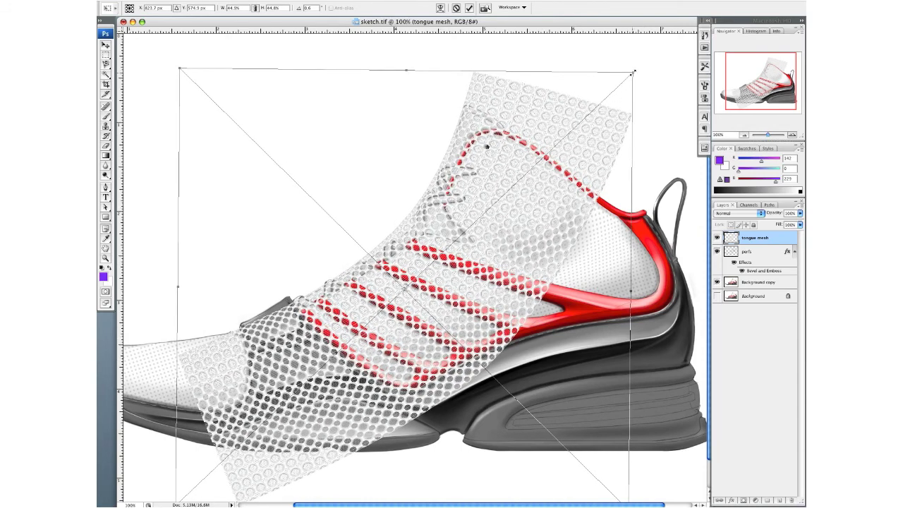
mouse_move(634, 71)
mouse_down()
mouse_move(632, 82)
mouse_move(630, 74)
mouse_up()
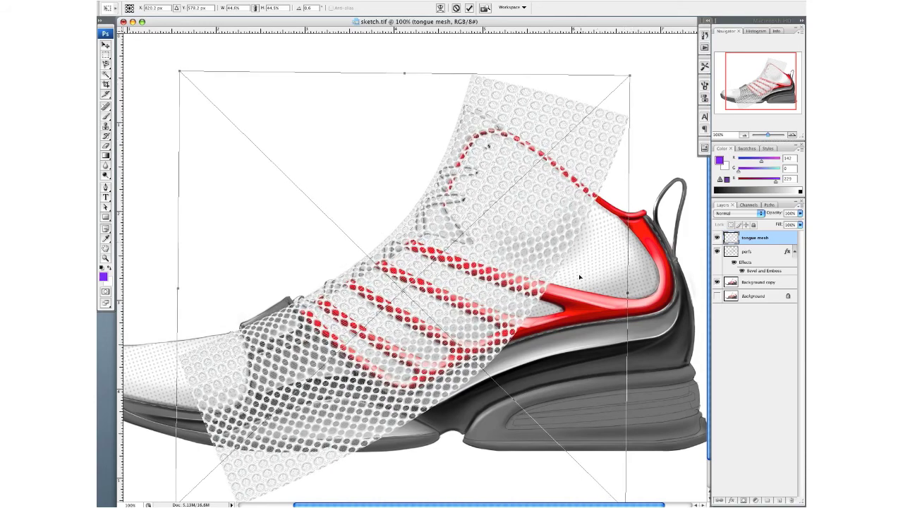
drag(569, 293, 574, 285)
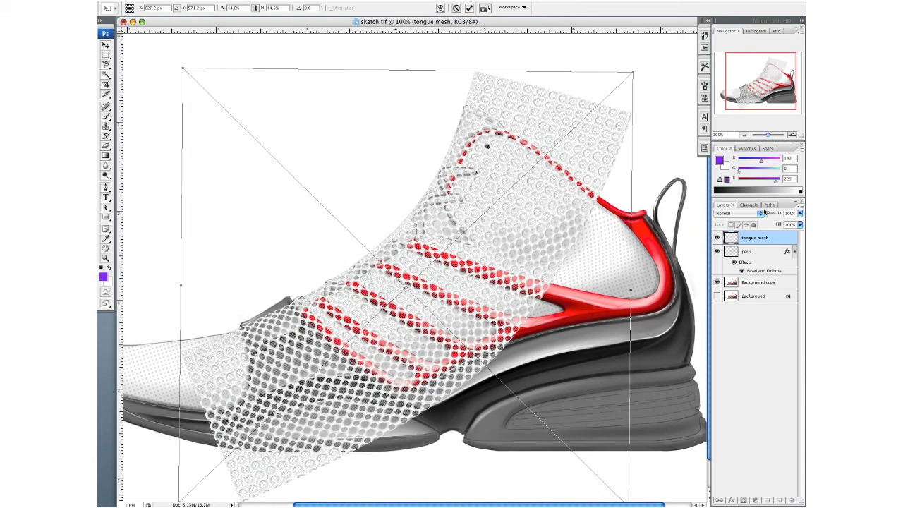
key(Return)
Step: Load the tongue mesh path as a selection and return to the tongue mesh layer
click(769, 205)
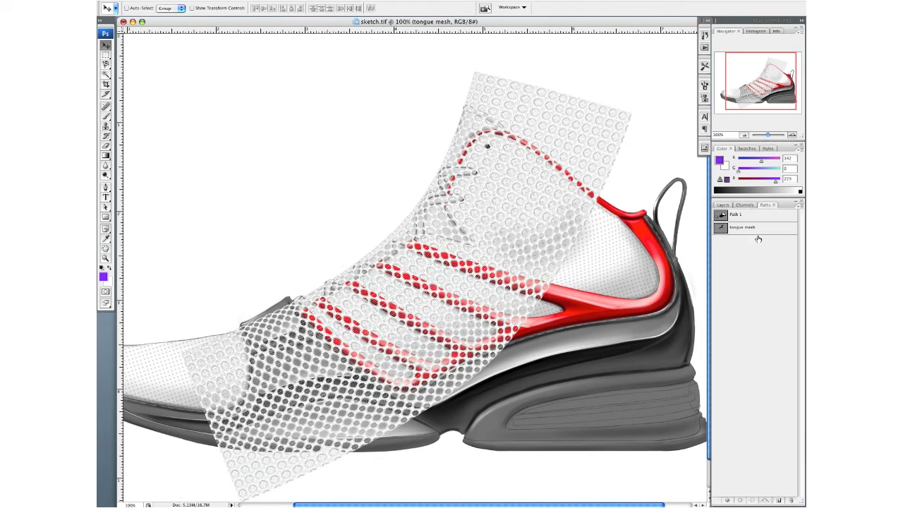
click(754, 228)
click(750, 501)
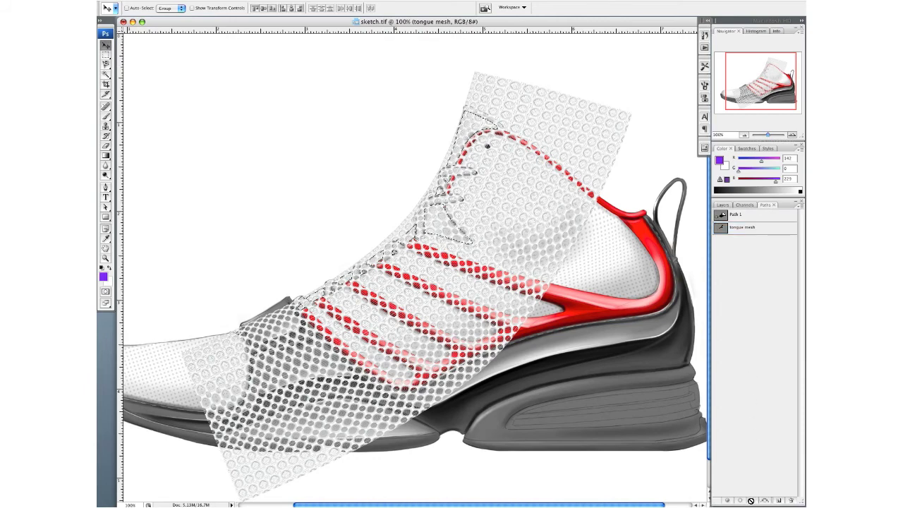
click(723, 206)
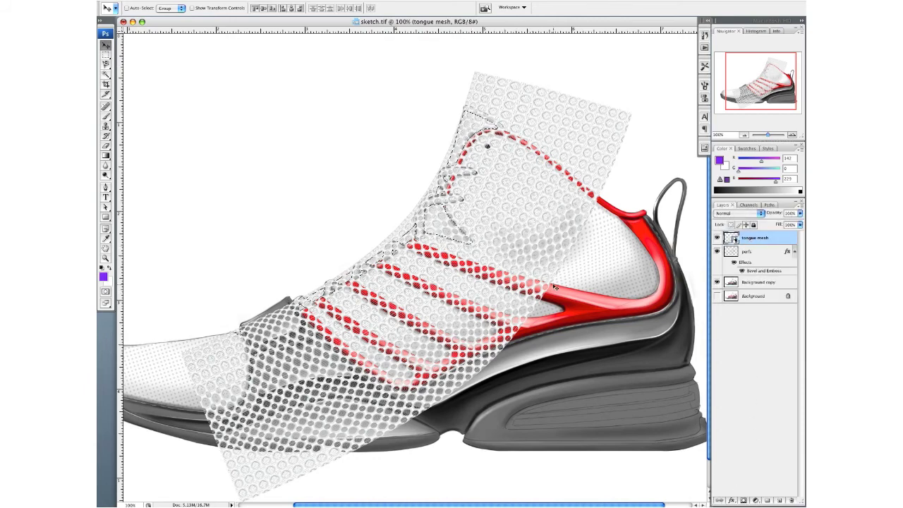
Step: Create a new layer named tongue holding a copy of the mesh inside the tongue selection
click(802, 206)
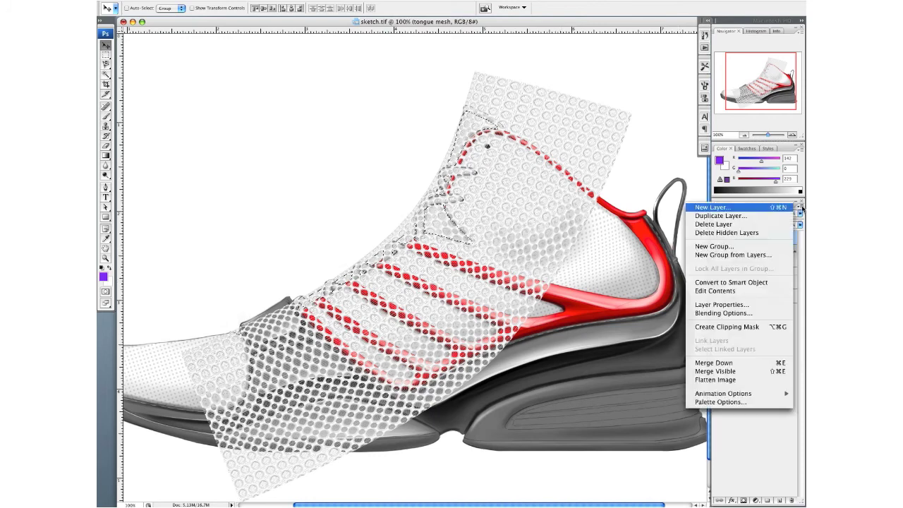
click(761, 209)
text(to)
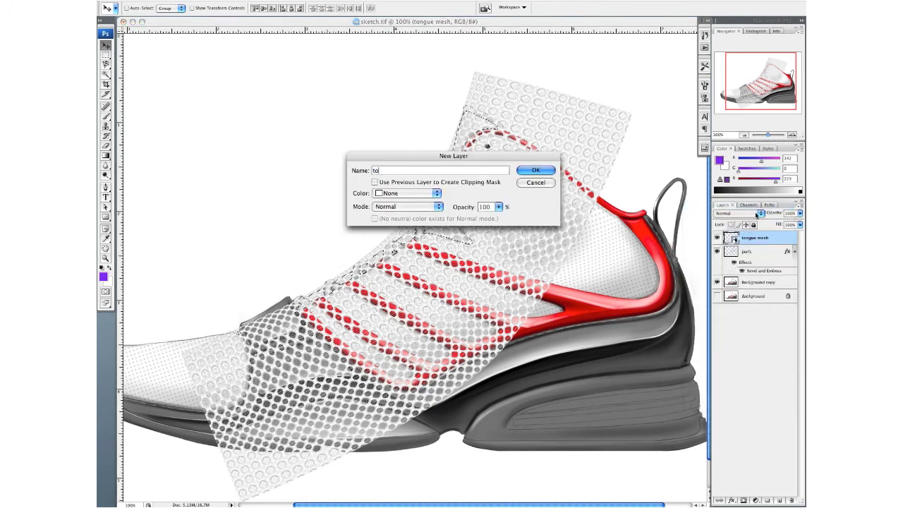
text(ngue)
key(Return)
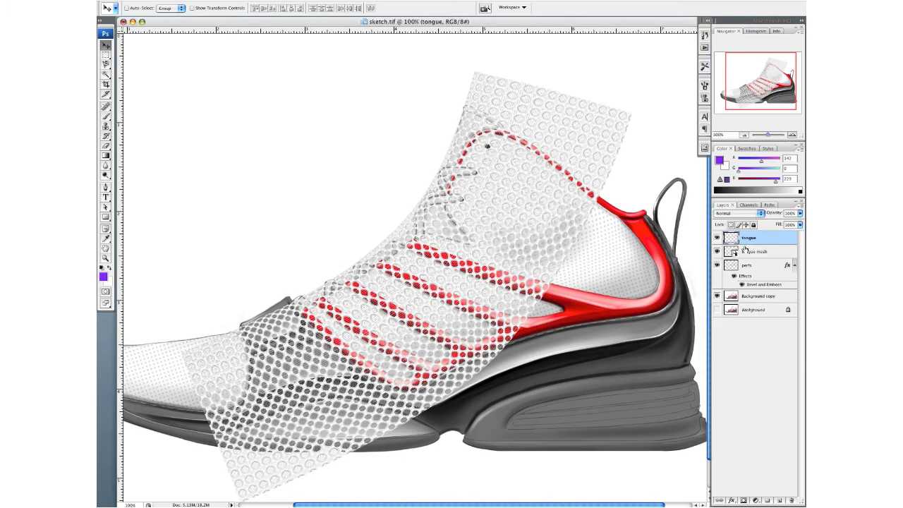
Step: Hide the full tongue mesh layer and delete it, leaving only the cropped tongue layer
click(719, 251)
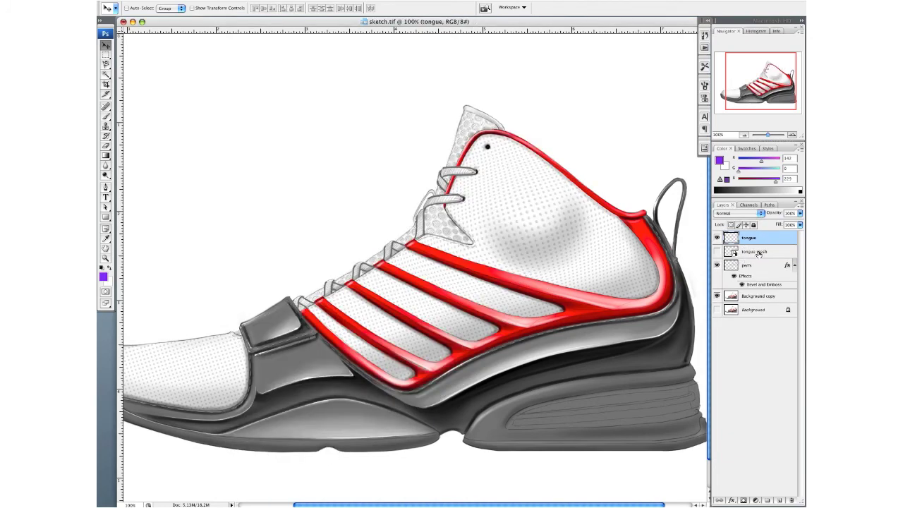
click(759, 254)
click(791, 501)
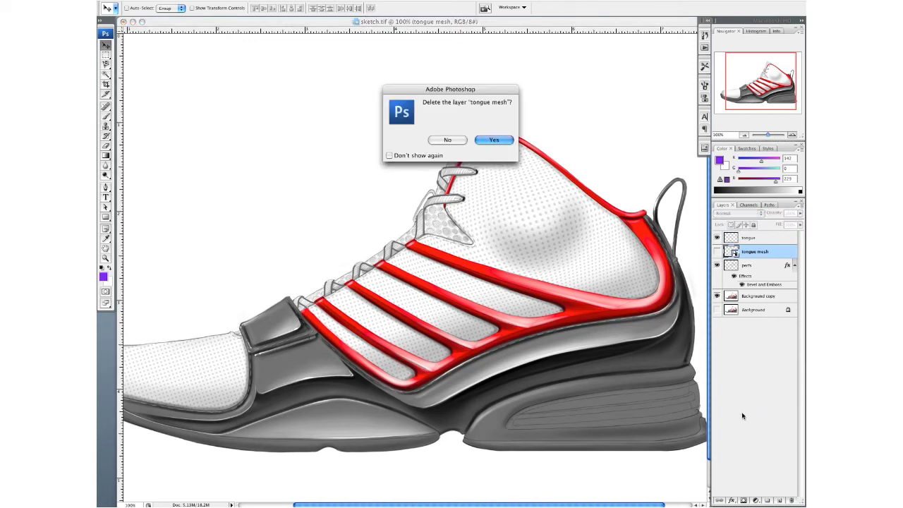
click(506, 140)
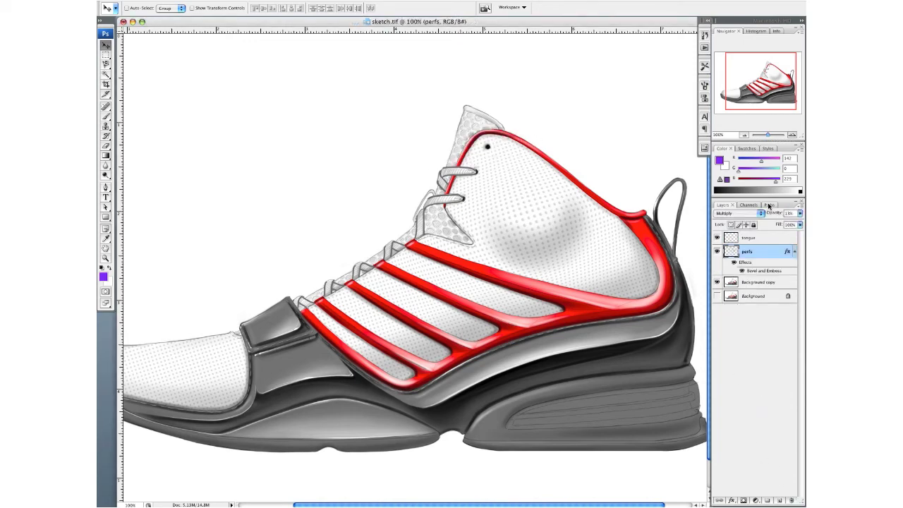
Step: Set the tongue layer's blending mode to Multiply, trying a lower opacity and returning it to 100%
click(753, 240)
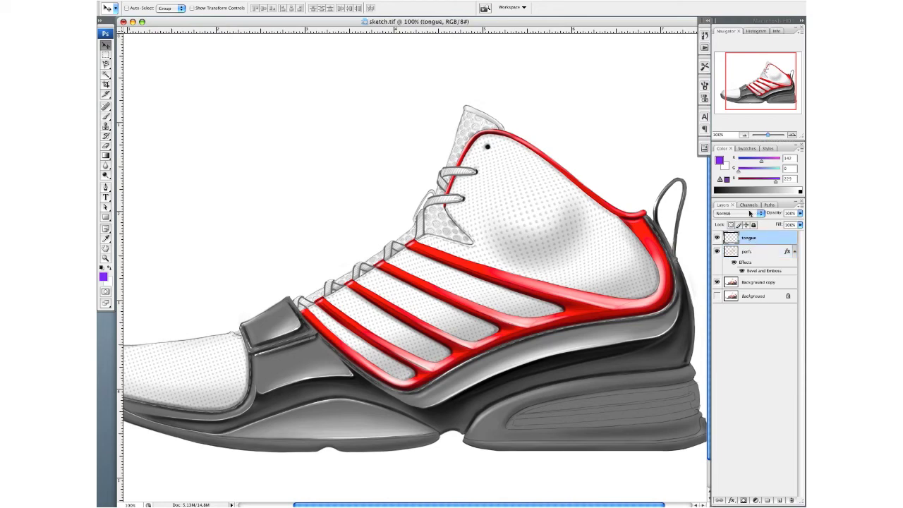
click(739, 215)
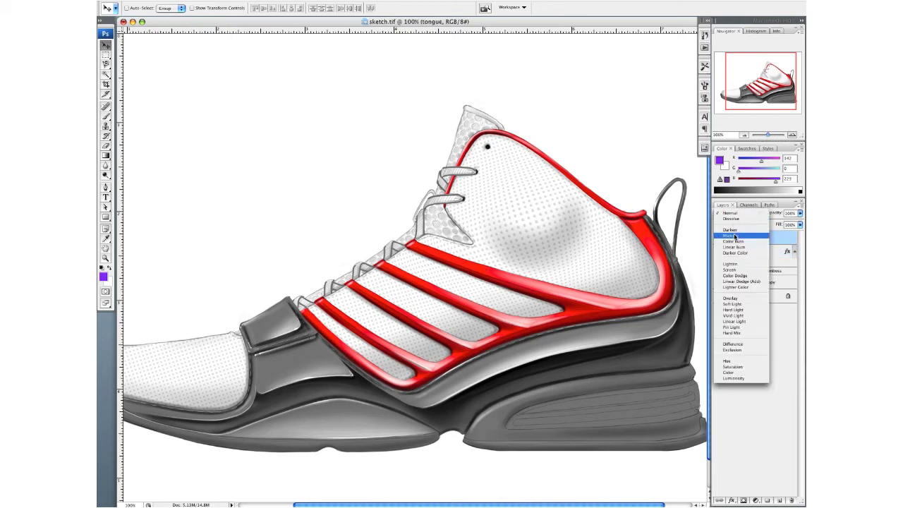
click(735, 238)
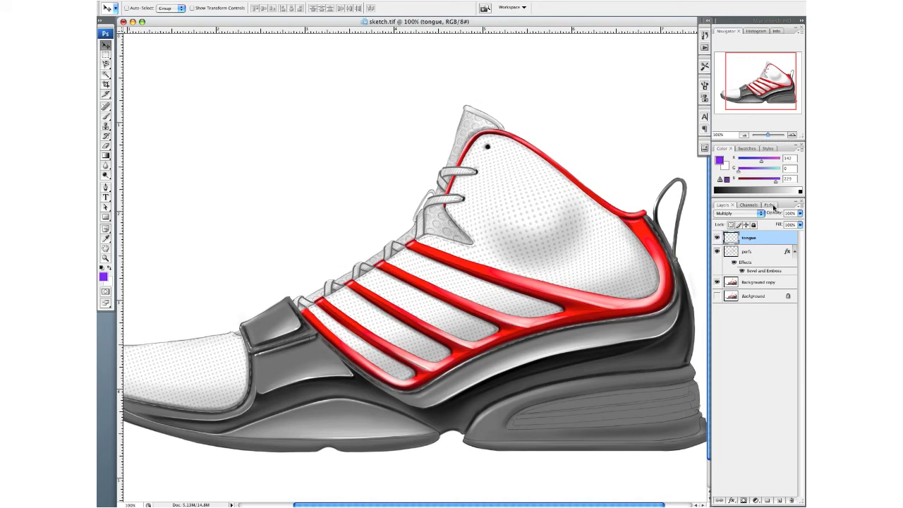
click(800, 213)
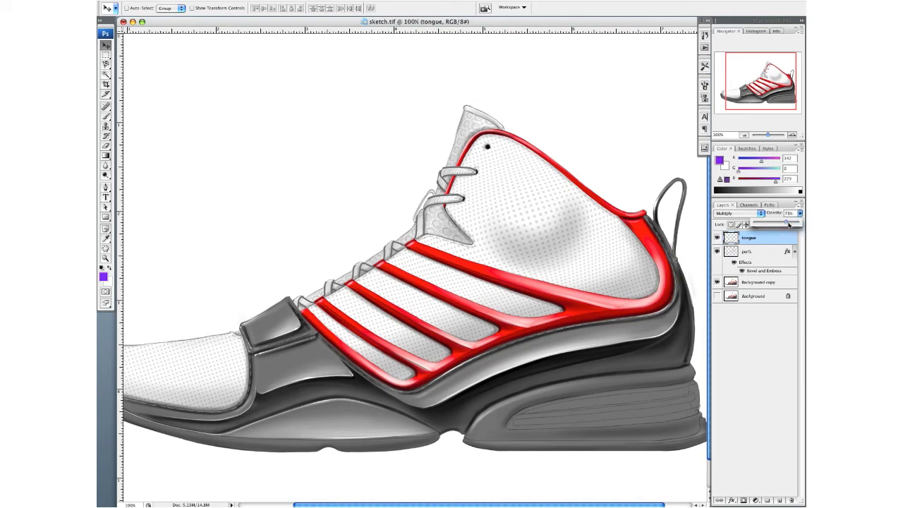
drag(789, 224, 798, 221)
click(800, 213)
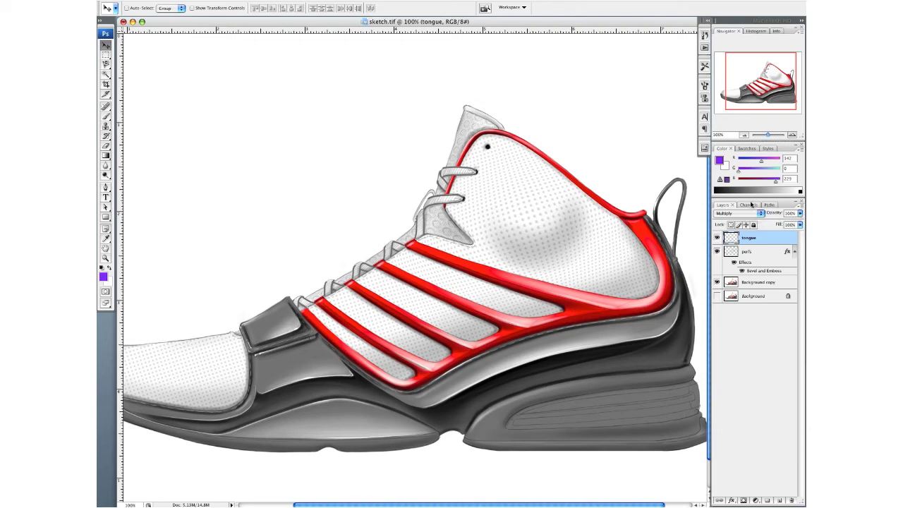
Step: Set the Dodge tool's range to Highlights and adjust its exposure for the tongue layer
click(106, 176)
click(106, 175)
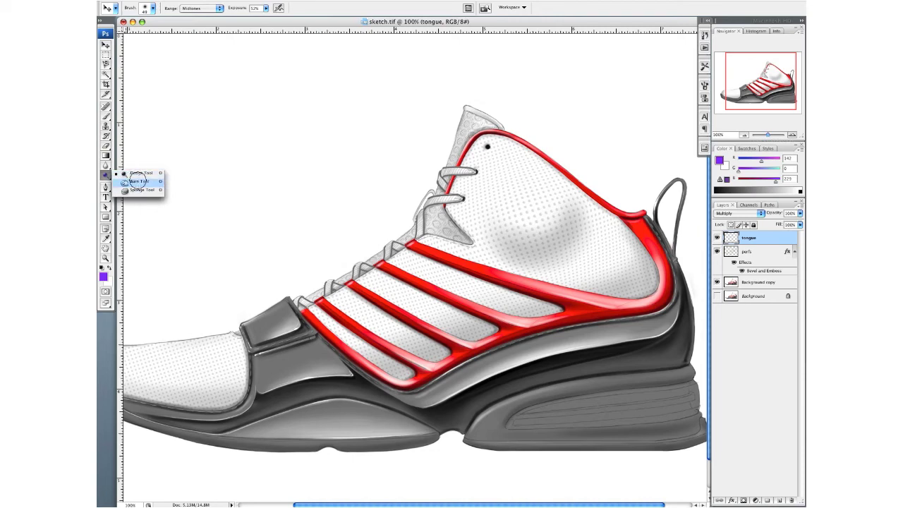
click(138, 181)
click(203, 9)
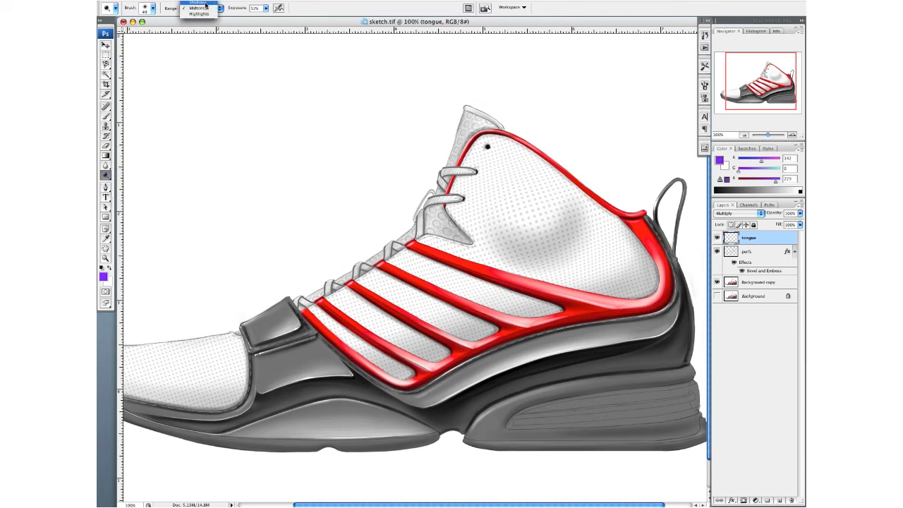
click(201, 13)
click(266, 7)
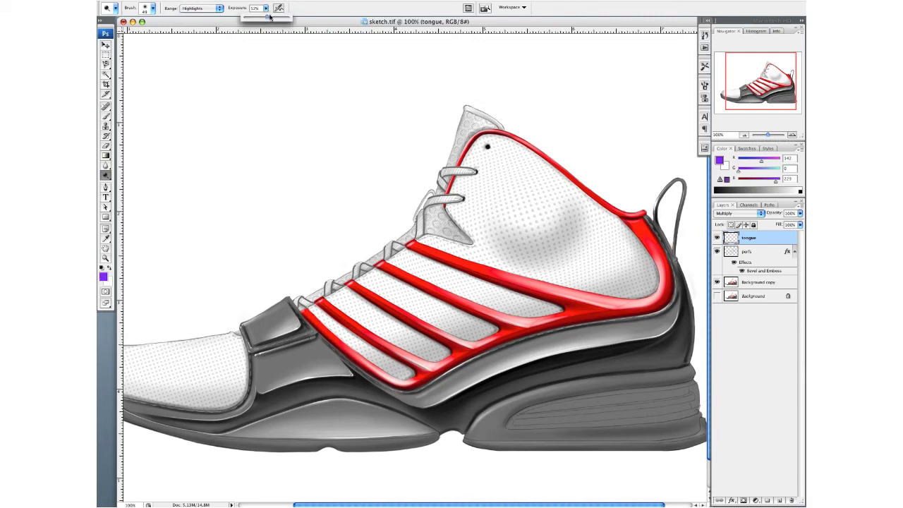
click(266, 10)
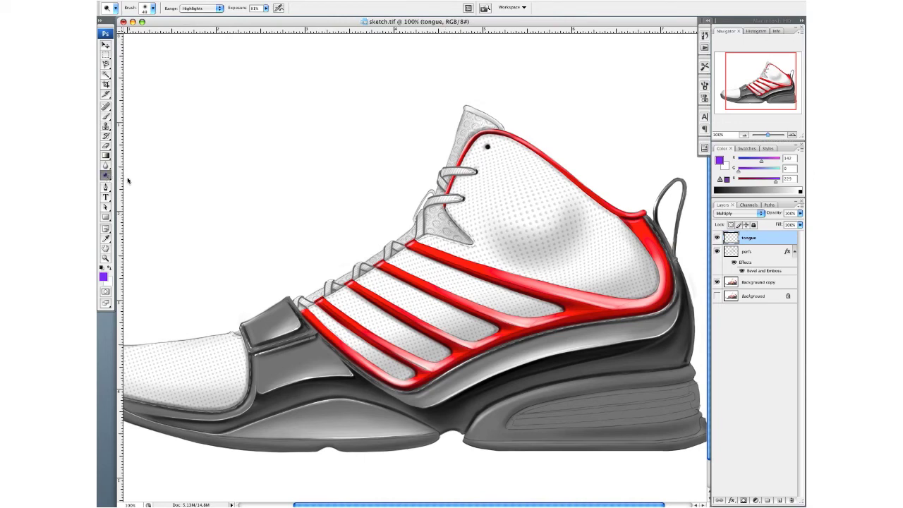
Step: Burn the midtones of the lower tongue wedge beside the laces with a soft 88 px brush
drag(106, 175, 135, 176)
click(266, 8)
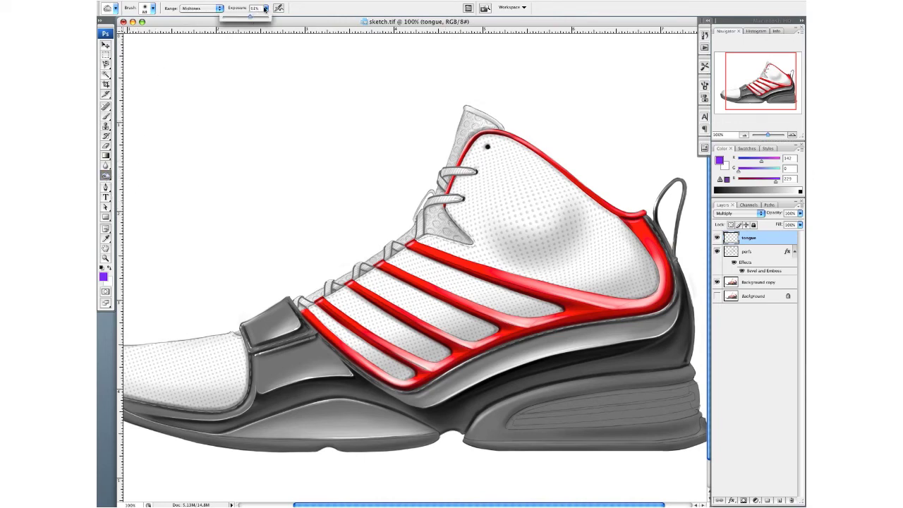
click(266, 9)
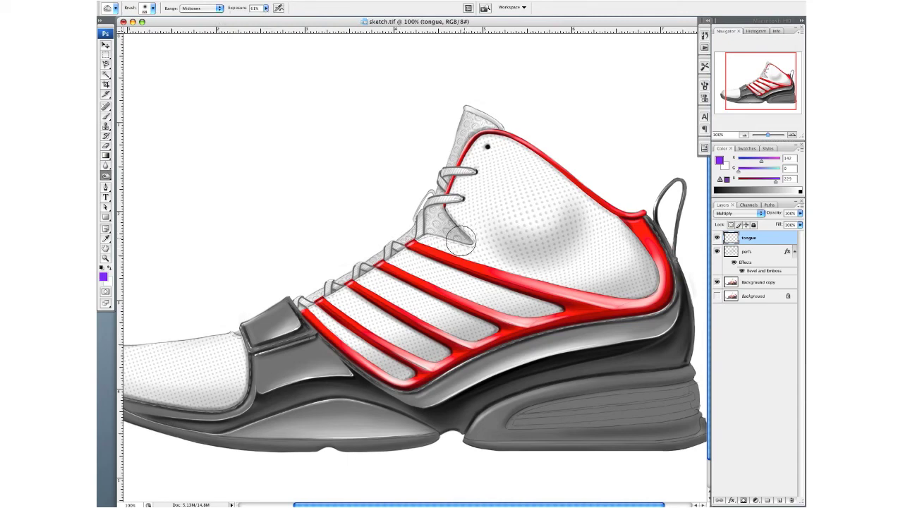
drag(461, 242, 452, 213)
Step: Burn the midtones of the tongue's upper tip and the lower wedge beside the laces with a 45 px brush
click(152, 8)
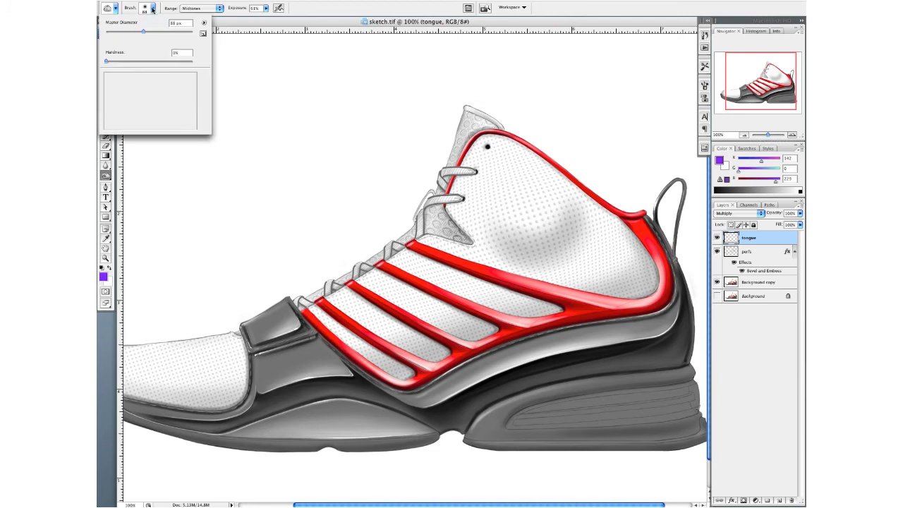
click(127, 32)
click(153, 9)
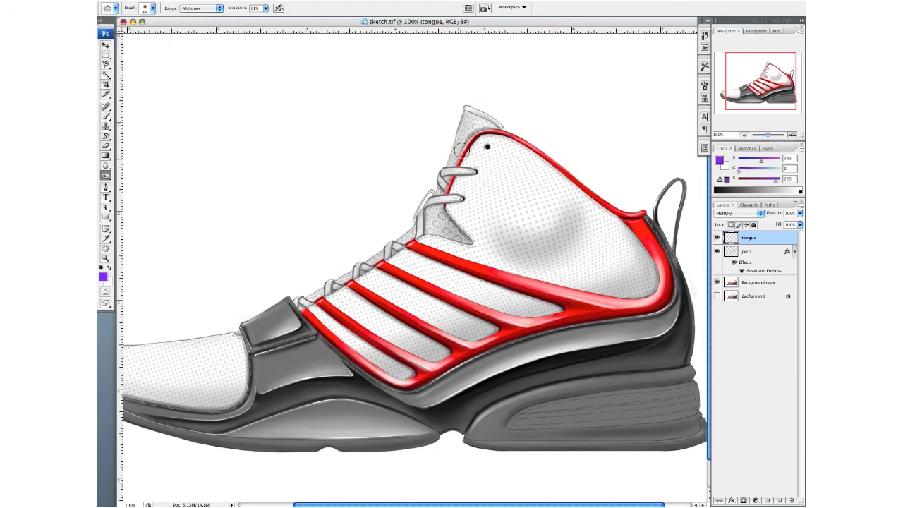
mouse_move(500, 127)
mouse_down()
mouse_move(485, 118)
mouse_move(492, 128)
mouse_move(474, 138)
mouse_move(486, 119)
mouse_up()
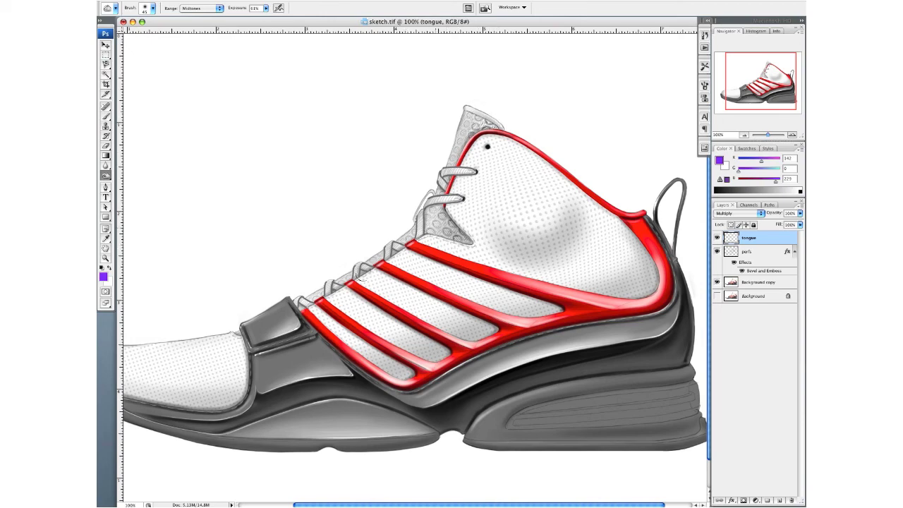
mouse_move(431, 228)
mouse_down()
mouse_move(456, 206)
mouse_move(456, 240)
mouse_move(469, 250)
mouse_move(475, 167)
mouse_move(412, 246)
mouse_move(483, 112)
mouse_up()
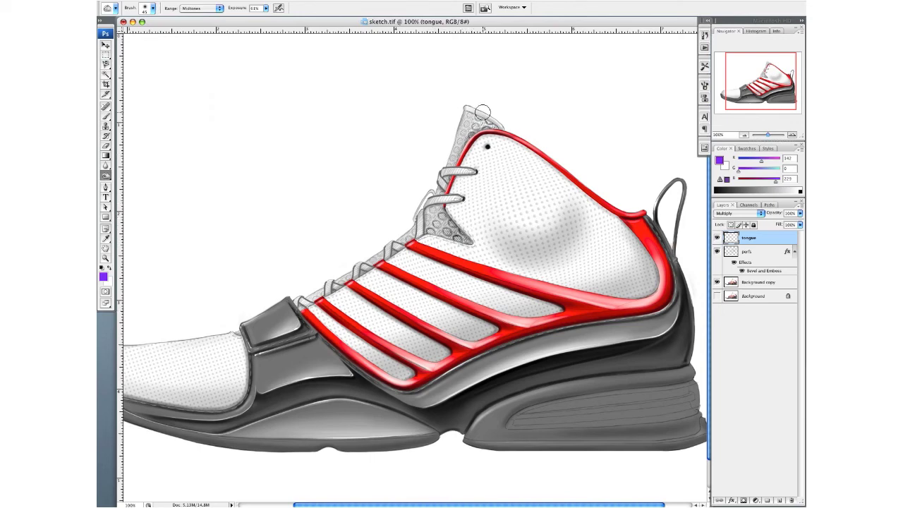
Step: Lower the tongue layer's opacity to 80%
click(800, 213)
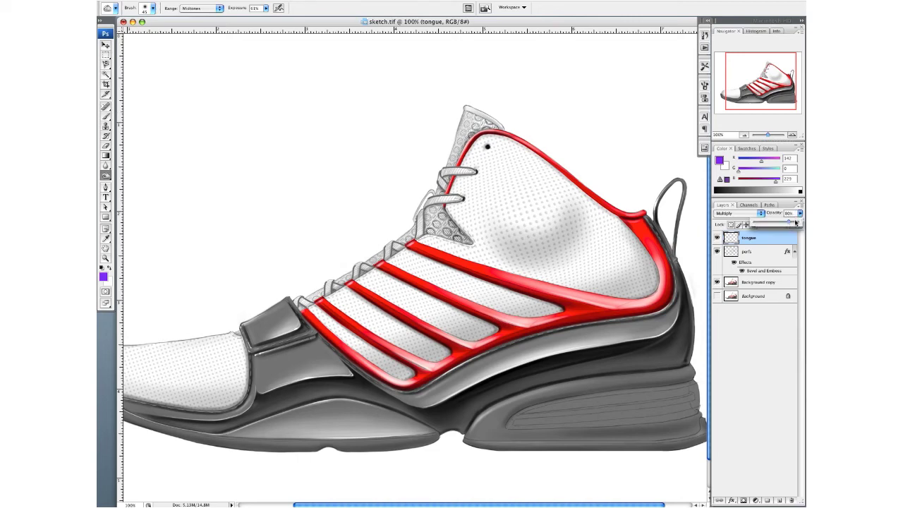
click(801, 215)
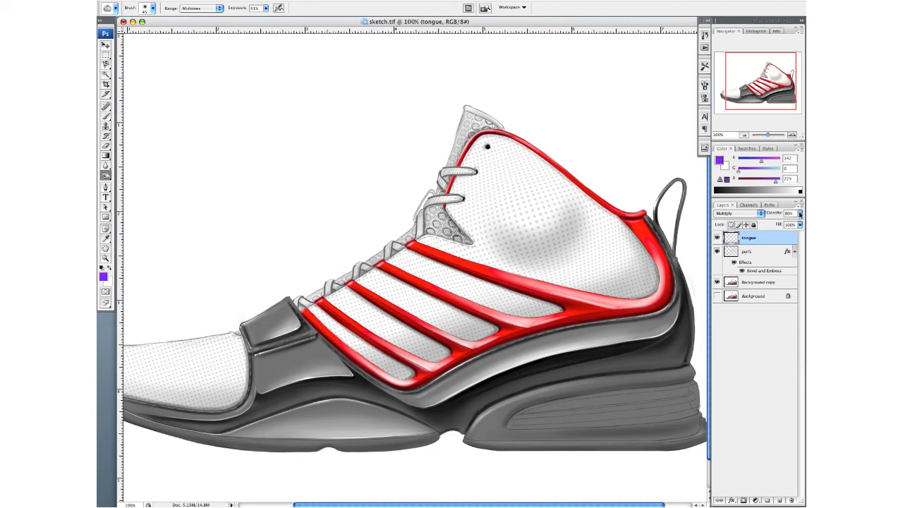
click(106, 176)
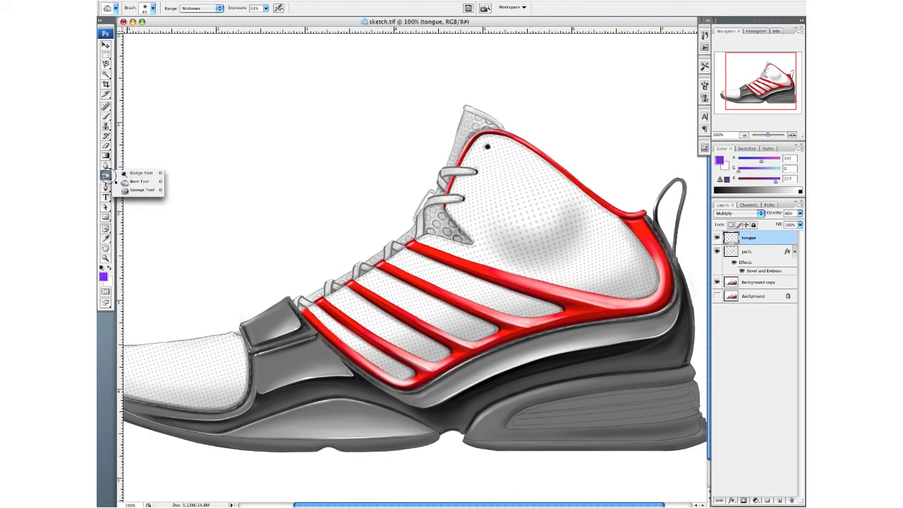
click(107, 176)
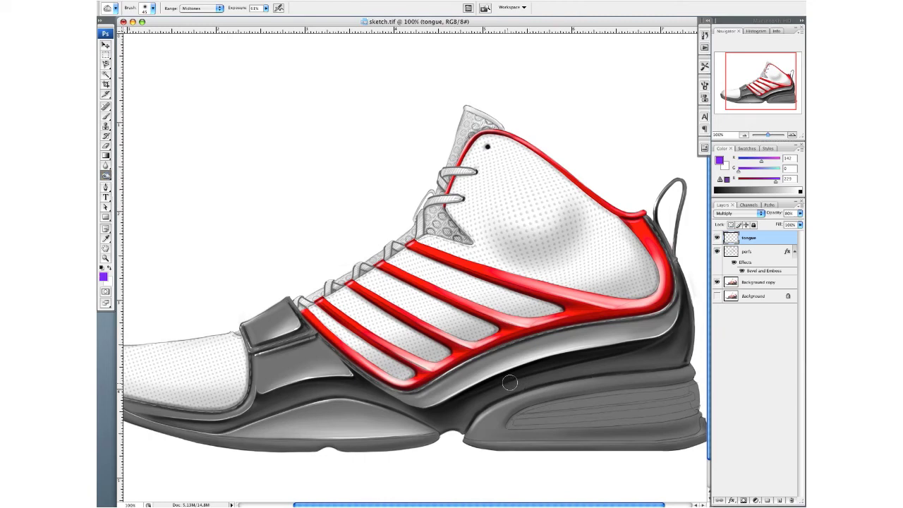
Step: Create a new path named tech
scroll(523, 388, right, 3)
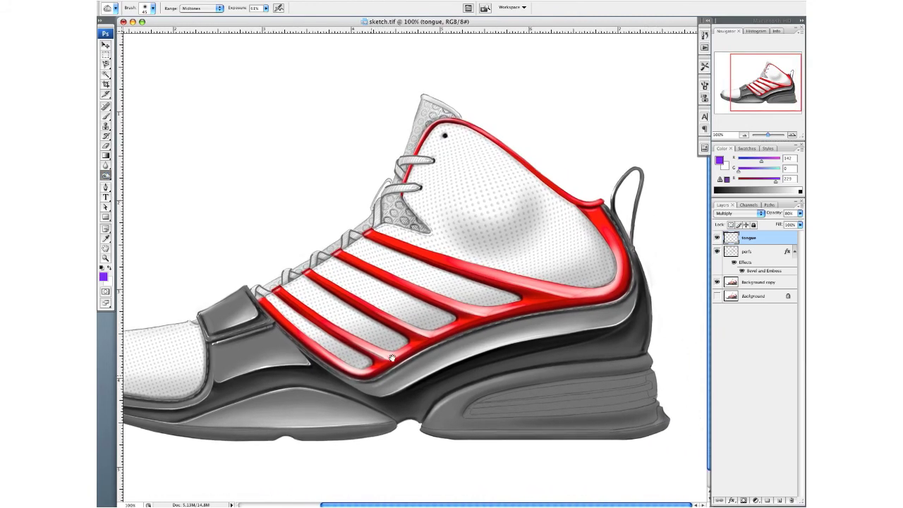
click(769, 204)
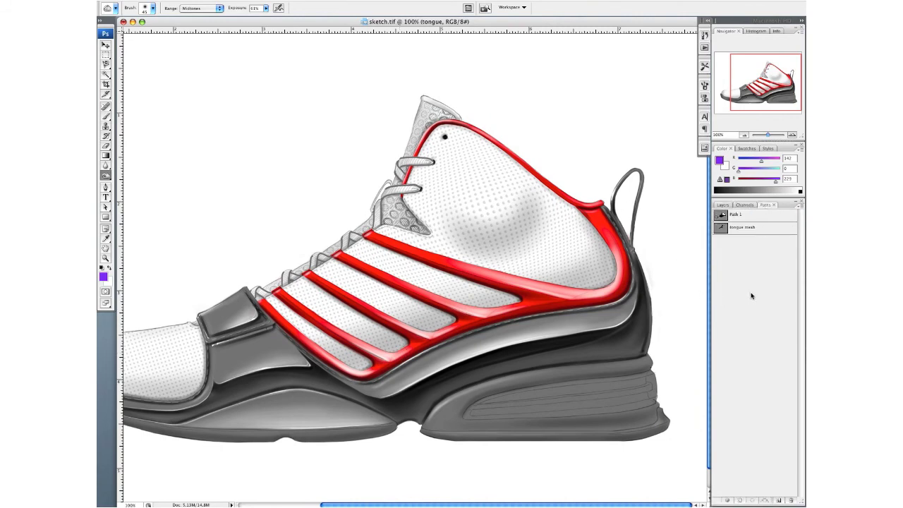
click(800, 206)
click(765, 209)
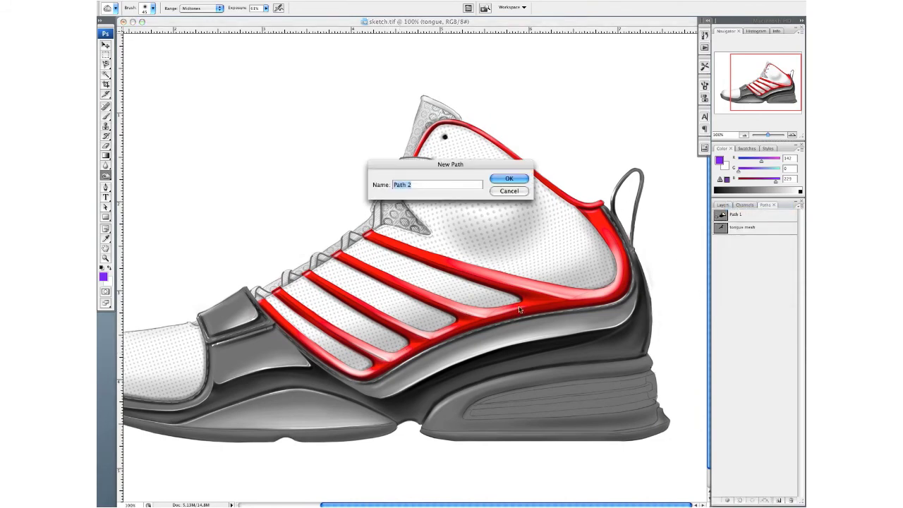
text(tech)
click(500, 182)
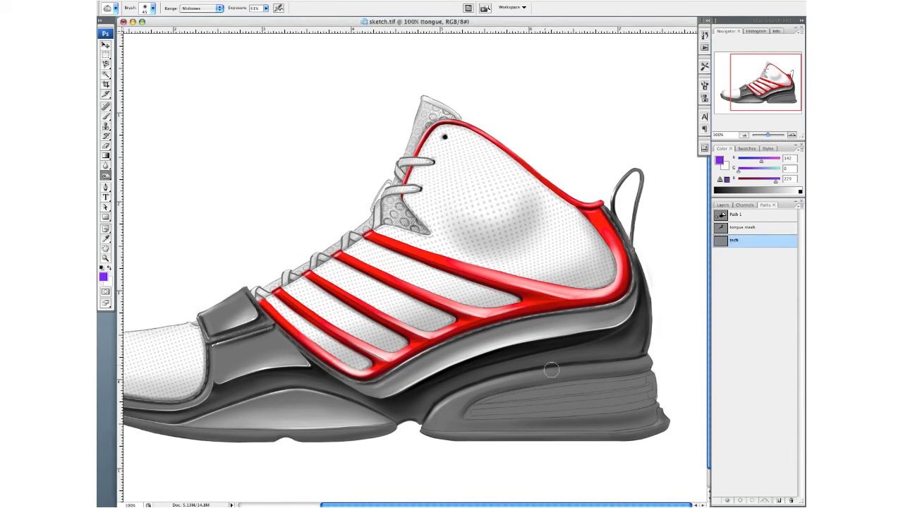
Step: Trace the front corner and lower edge of the heel's inset sole panel with the Pen tool, back to the heel
drag(413, 260, 659, 460)
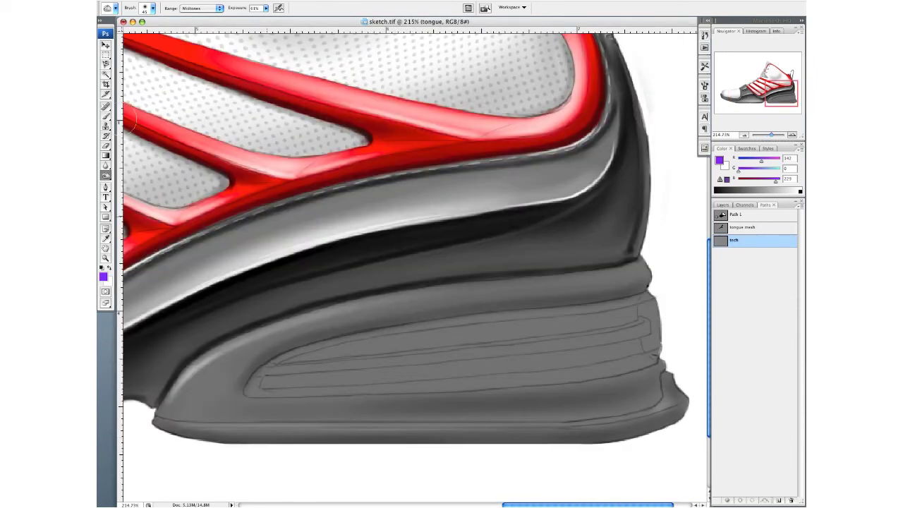
click(106, 187)
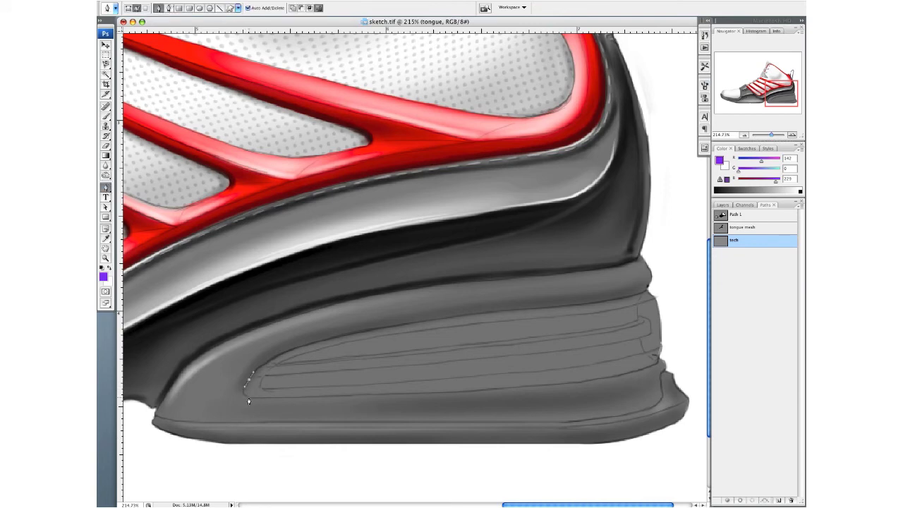
drag(246, 395, 255, 401)
drag(428, 396, 498, 394)
key(super+z)
drag(458, 393, 503, 389)
drag(627, 376, 657, 365)
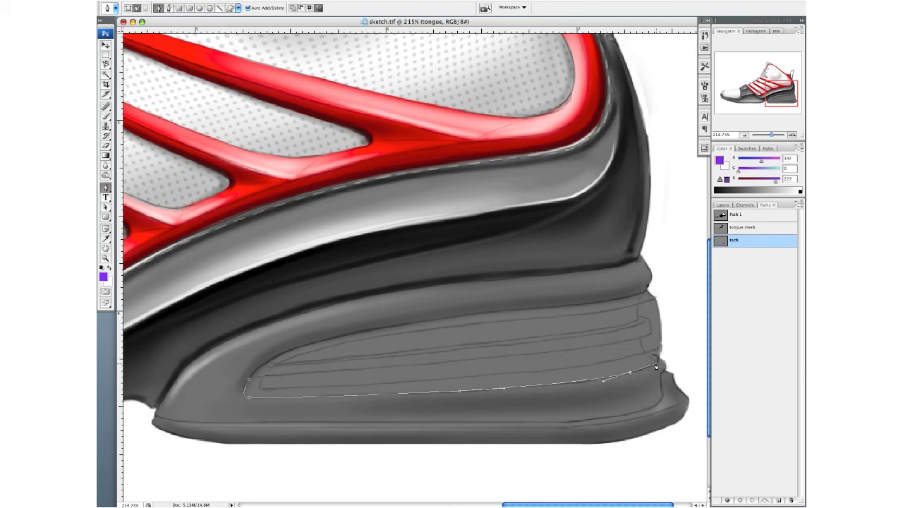
Step: Trace the rear and upper edges of the heel's inset panel, closing the path at its front corner
click(657, 363)
drag(656, 302, 652, 297)
drag(614, 302, 585, 306)
drag(441, 321, 397, 324)
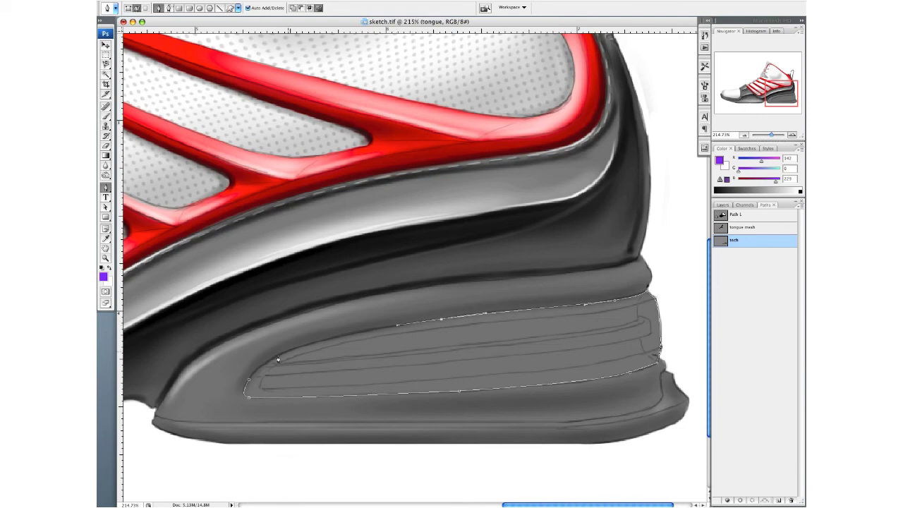
drag(249, 381, 223, 422)
ctrl+click(220, 431)
Step: Make the Background copy layer active and load the tech path as a selection
click(724, 206)
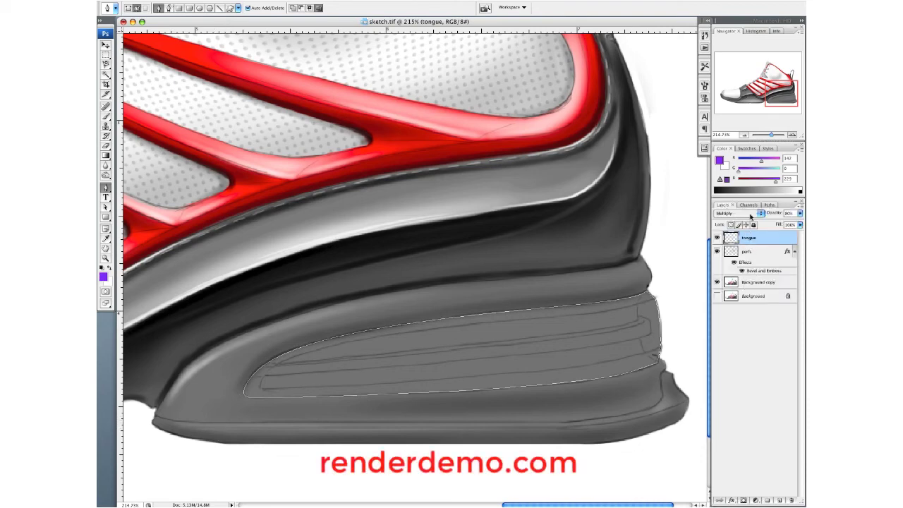
click(751, 284)
click(768, 206)
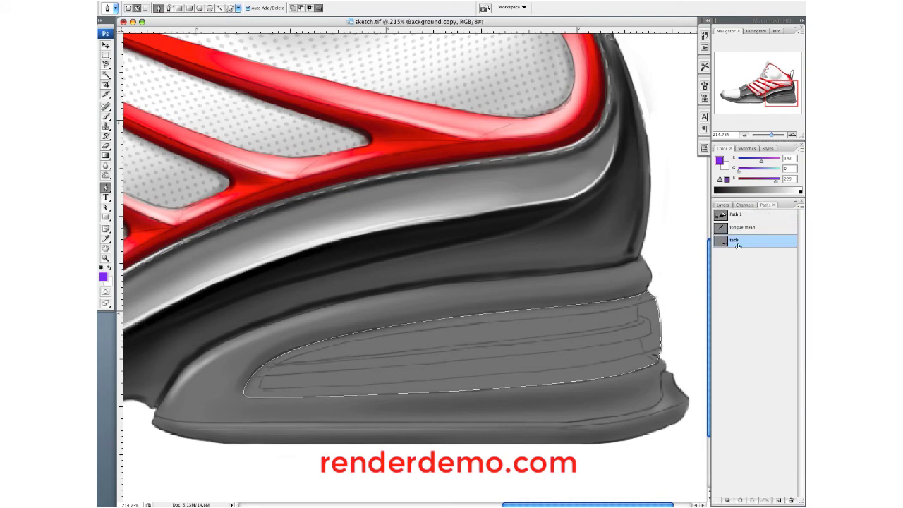
click(751, 501)
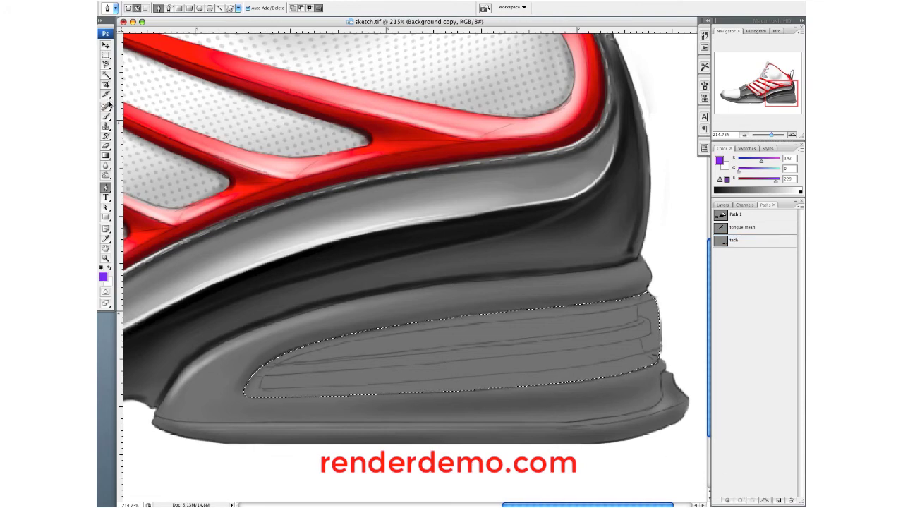
Step: Burn the lower part of the selected heel panel with a soft 67 px brush, reducing the exposure to 34% for the remaining strokes
click(106, 175)
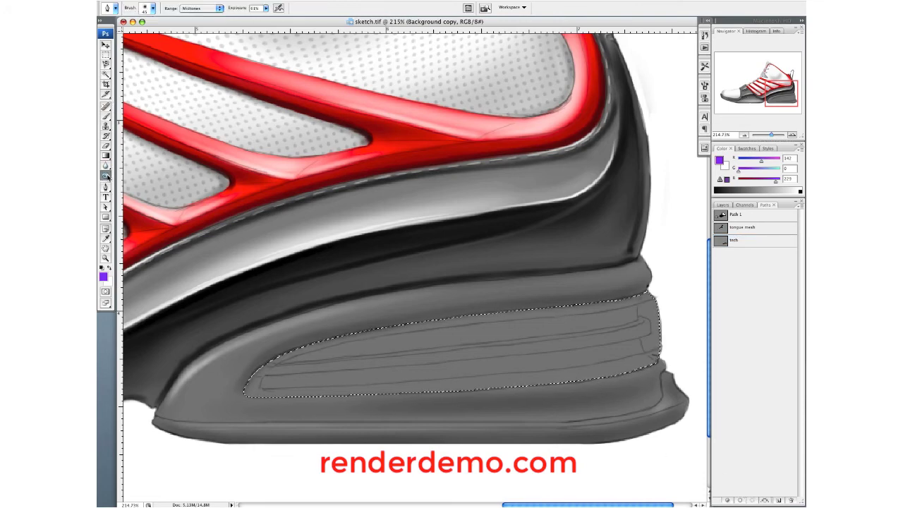
click(134, 183)
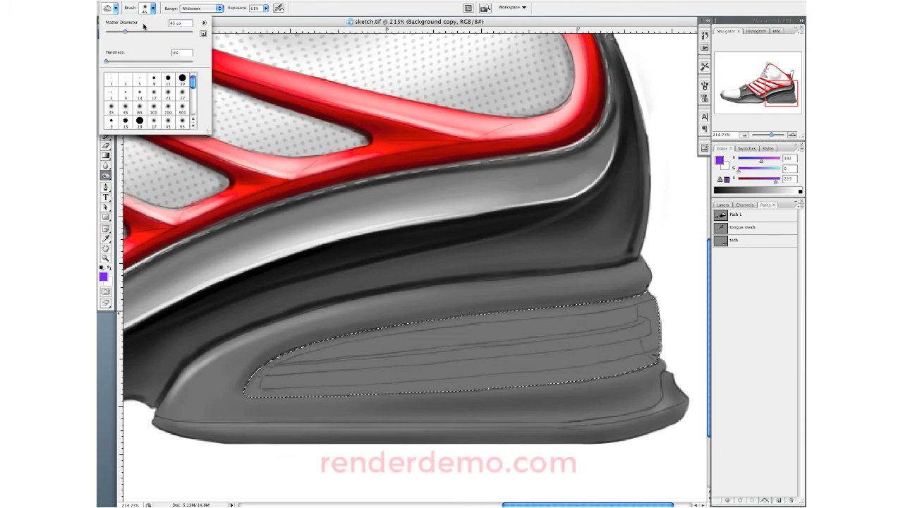
drag(125, 32, 137, 31)
click(152, 8)
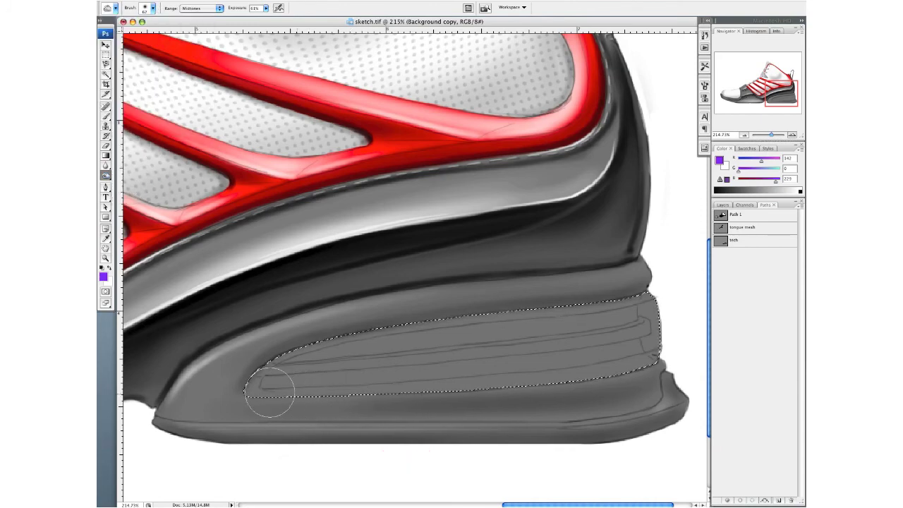
mouse_move(548, 385)
mouse_down()
mouse_move(685, 340)
mouse_move(675, 338)
mouse_move(685, 326)
mouse_move(527, 386)
mouse_up()
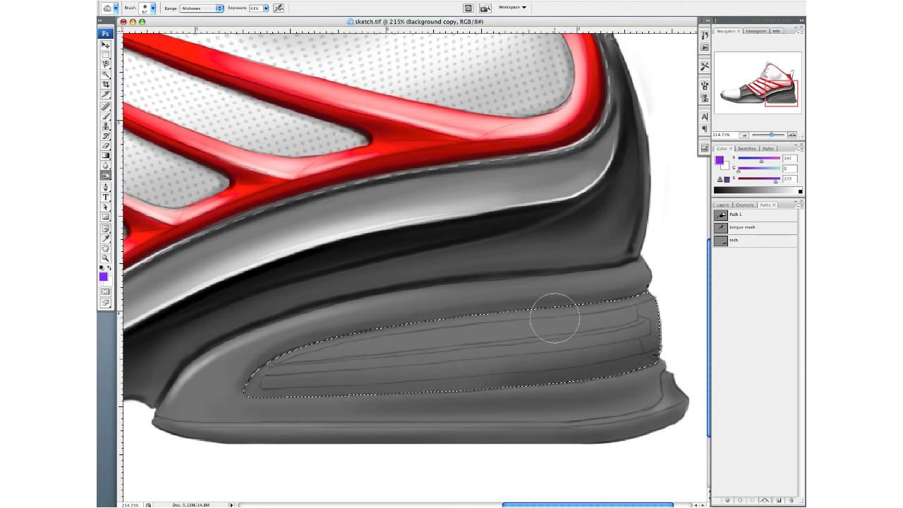
click(266, 8)
drag(267, 15, 248, 16)
mouse_move(572, 376)
mouse_down()
mouse_move(365, 389)
mouse_move(181, 432)
mouse_move(370, 426)
mouse_move(630, 361)
mouse_move(679, 316)
mouse_move(466, 373)
mouse_move(200, 401)
mouse_up()
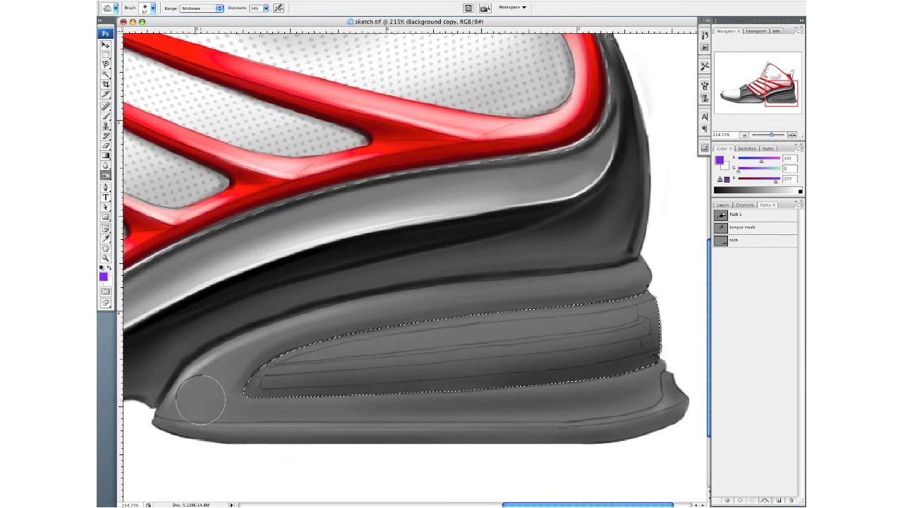
Step: Create a new layer named tech directly above the Background copy layer
click(723, 205)
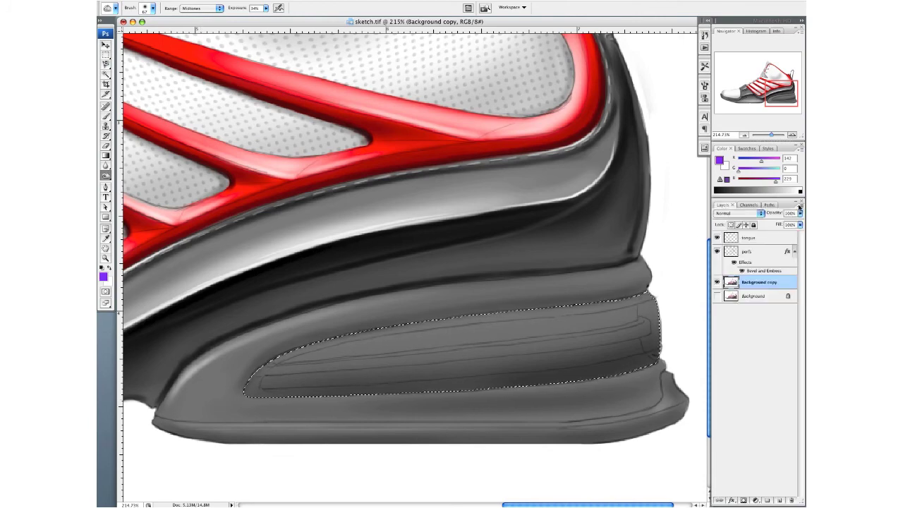
click(801, 207)
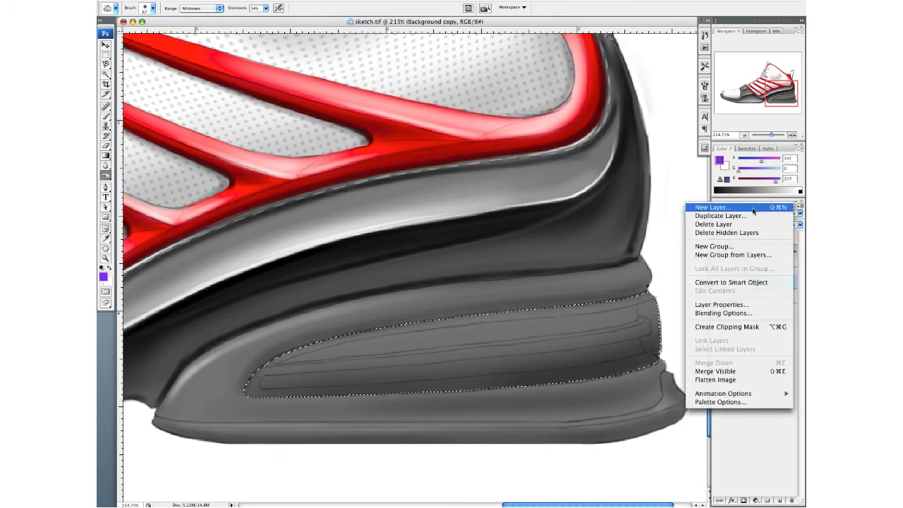
click(754, 210)
text(tech)
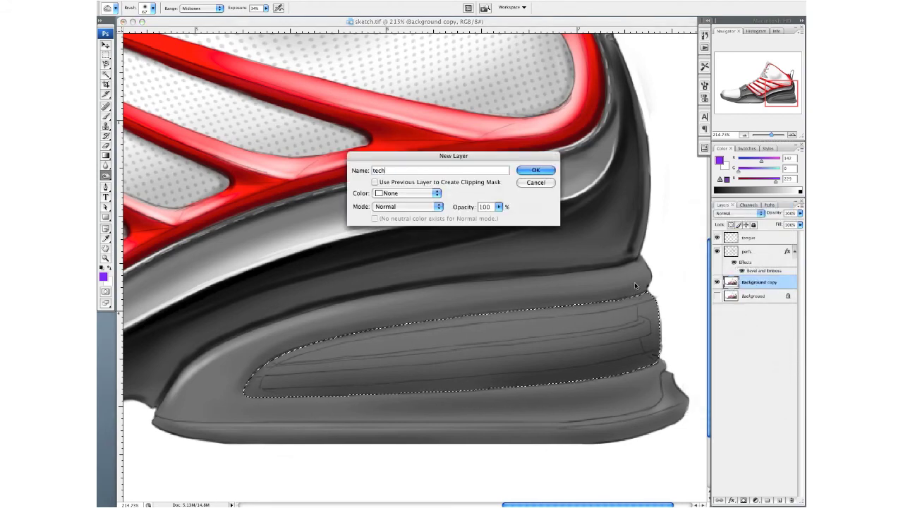
key(Return)
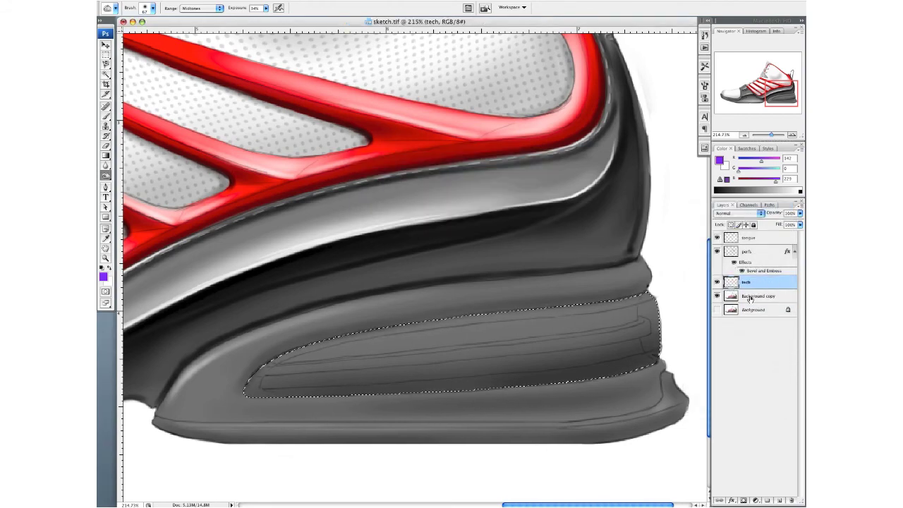
Step: Clear the selection and reload it from the tech path, with the tech layer active
key(ctrl+d)
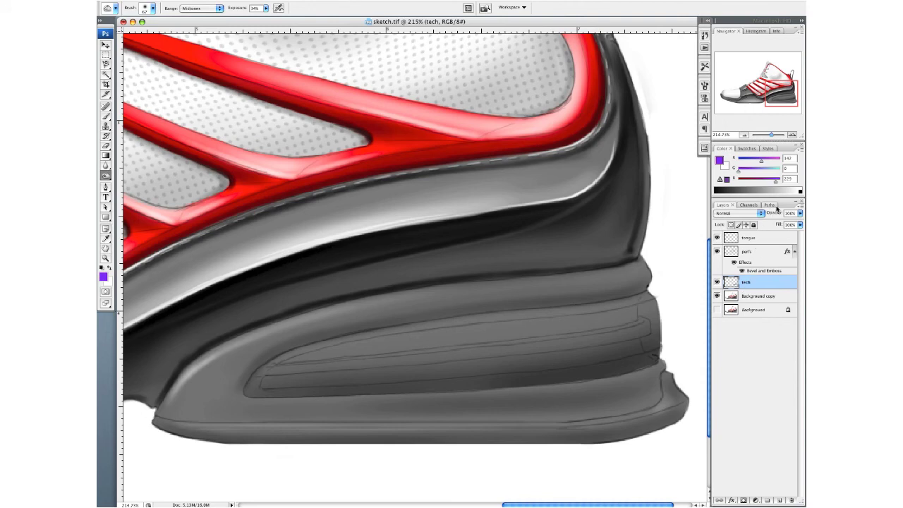
click(775, 205)
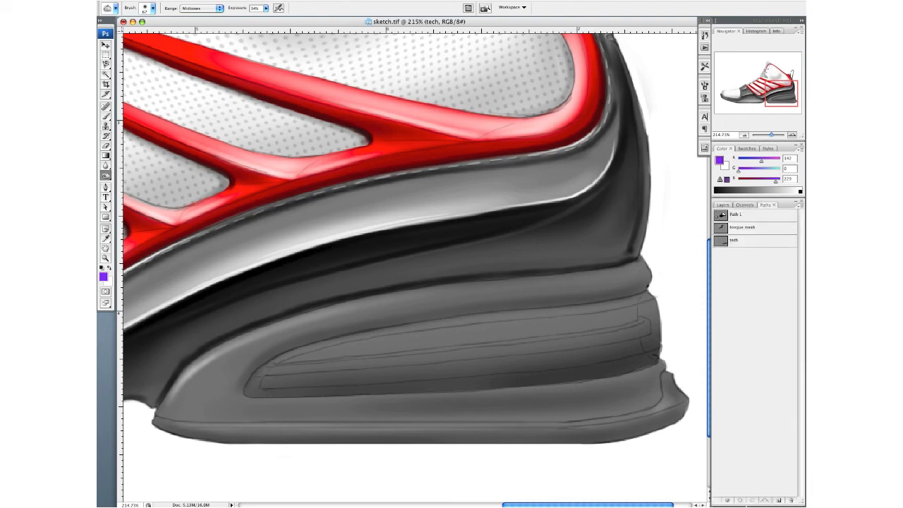
click(735, 242)
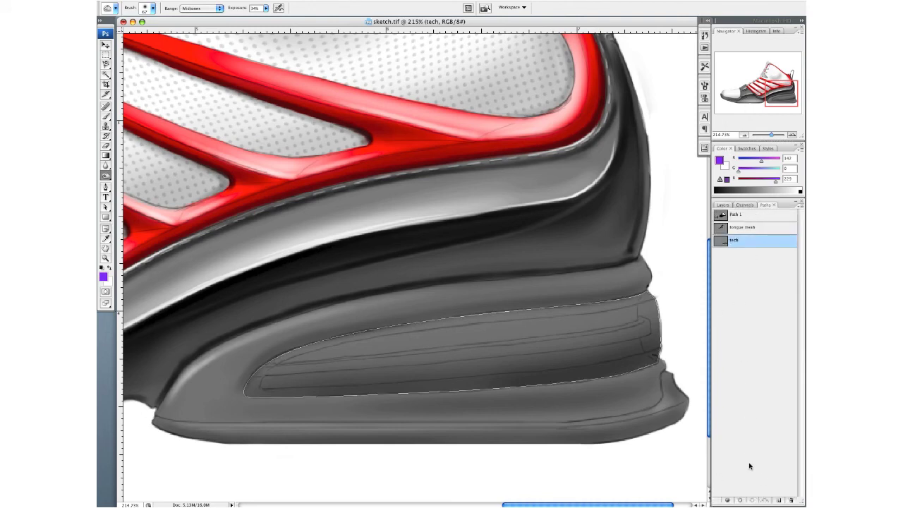
click(751, 501)
click(724, 206)
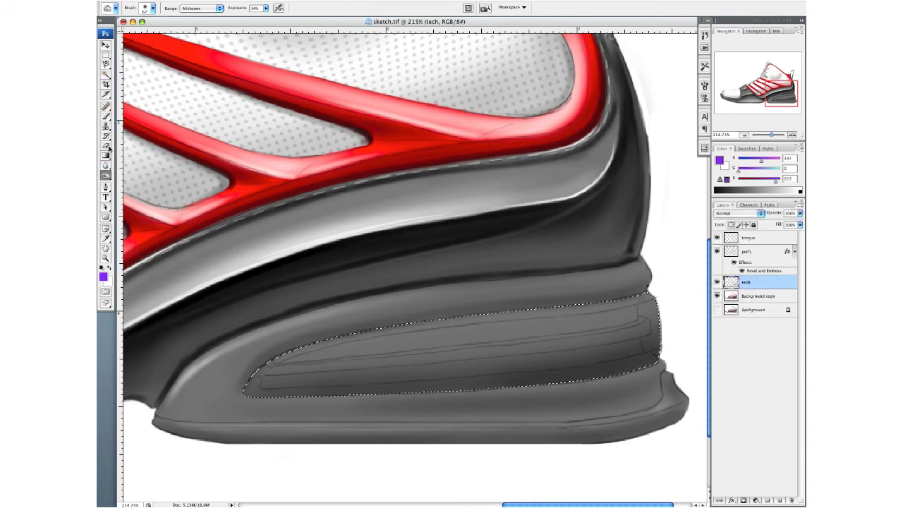
Step: Set the foreground color to white (255, 255, 255) for the Brush tool
key(i)
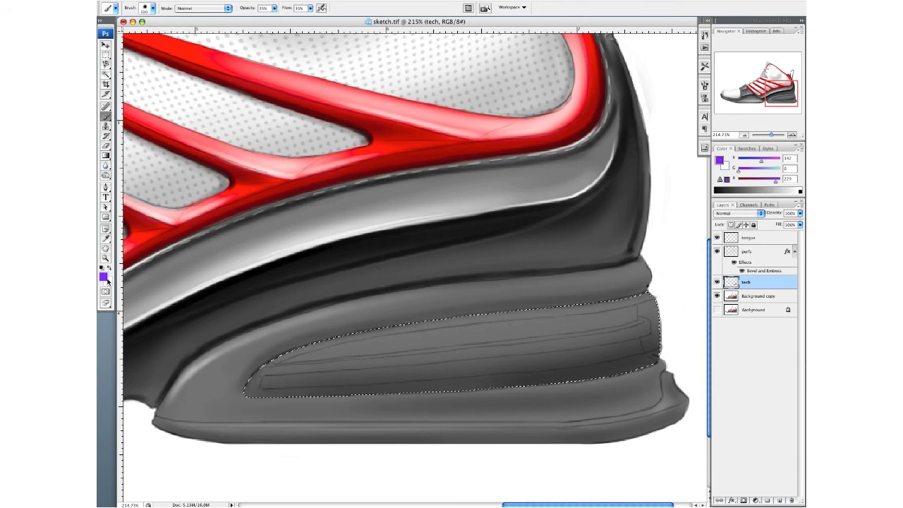
click(103, 276)
click(334, 146)
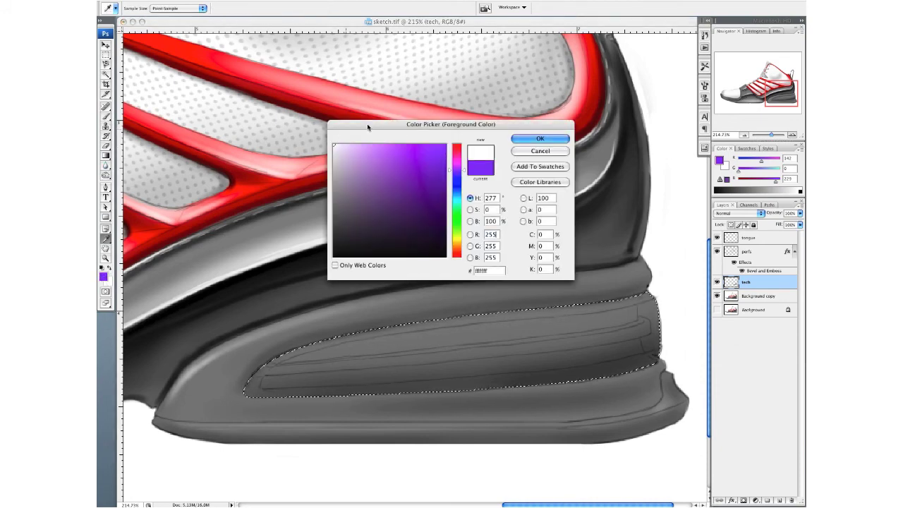
click(536, 140)
key(b)
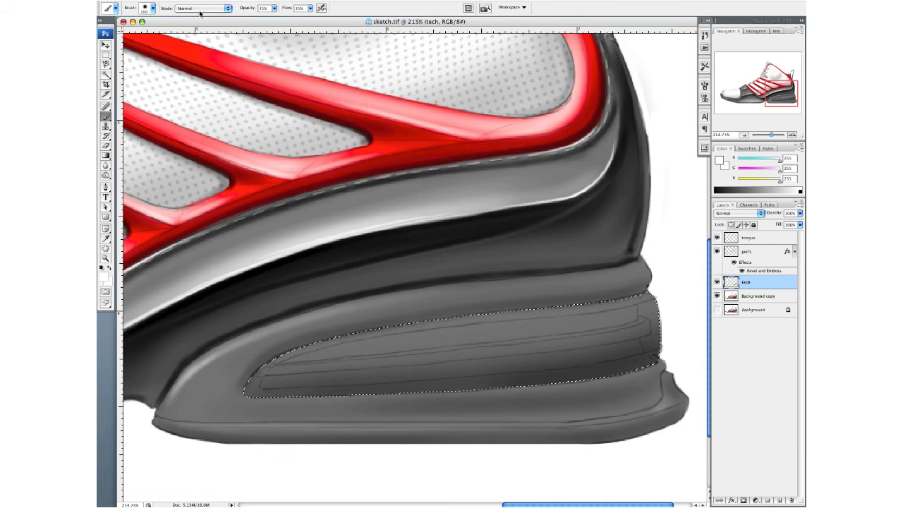
Step: Paint soft white light along the upper edge of the selected heel panel, first with a 45 px brush and then a 12 px one
click(153, 8)
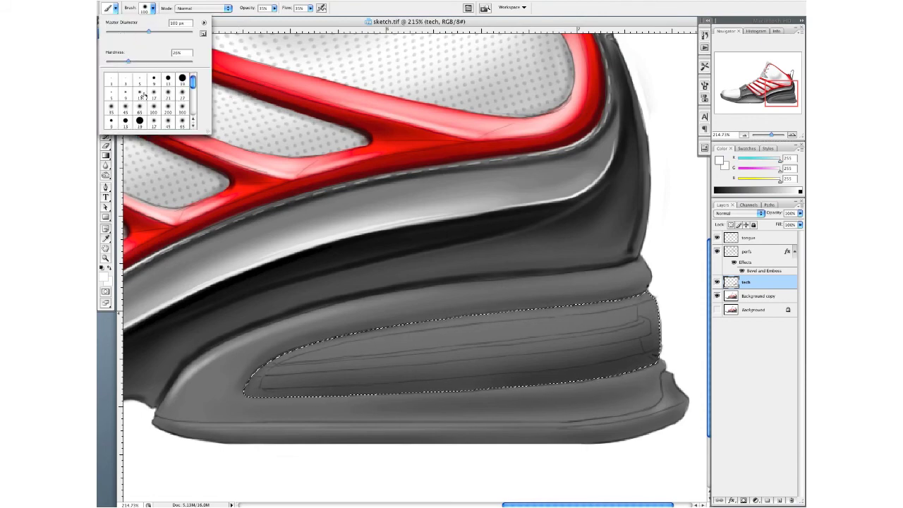
click(126, 107)
click(153, 7)
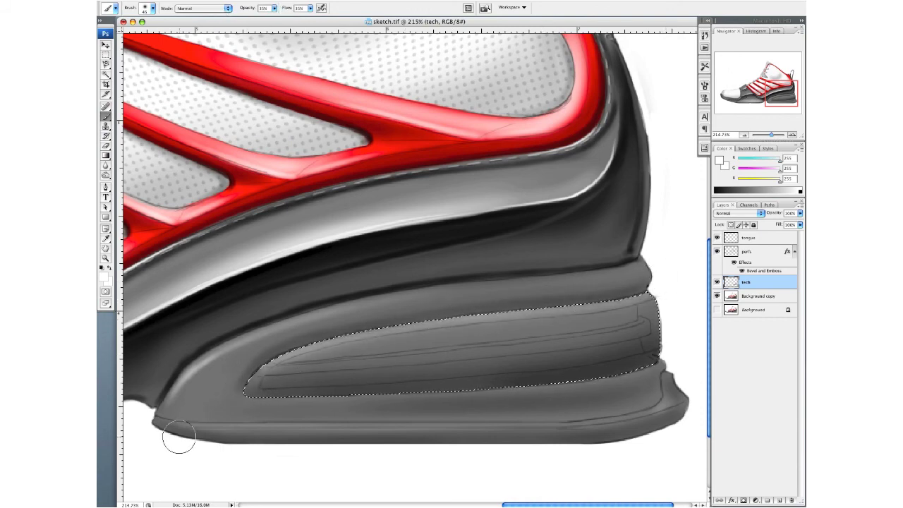
click(153, 9)
drag(126, 32, 111, 32)
click(154, 10)
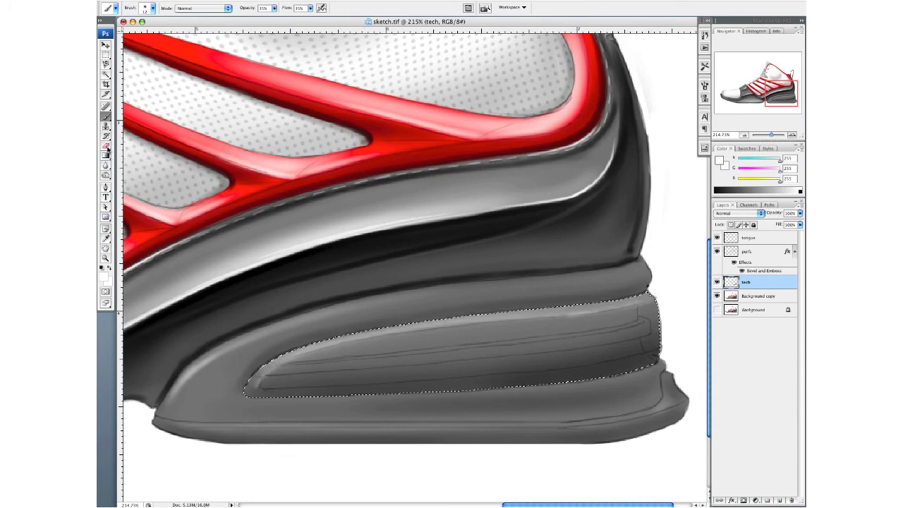
Step: Dodge the panel's upper and rear edges with a soft 10 px brush at 22% exposure, first on Highlights and then on Midtones
click(107, 175)
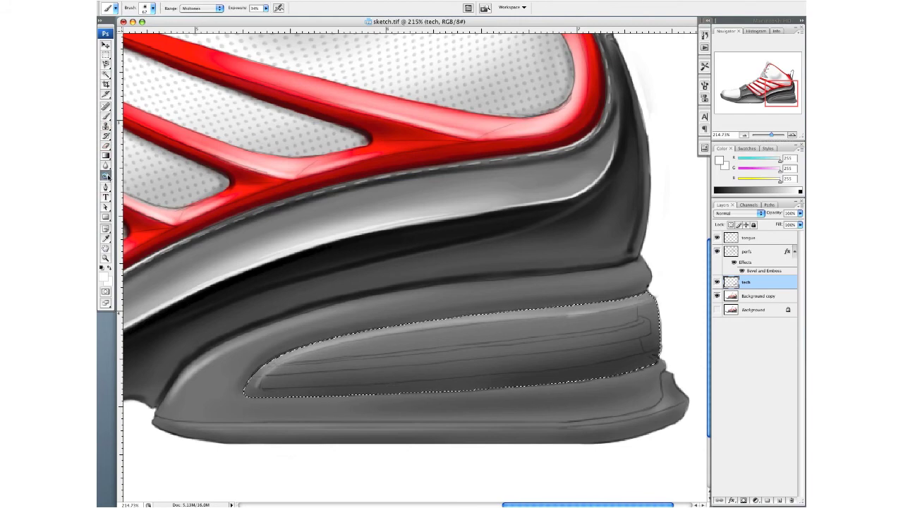
click(123, 176)
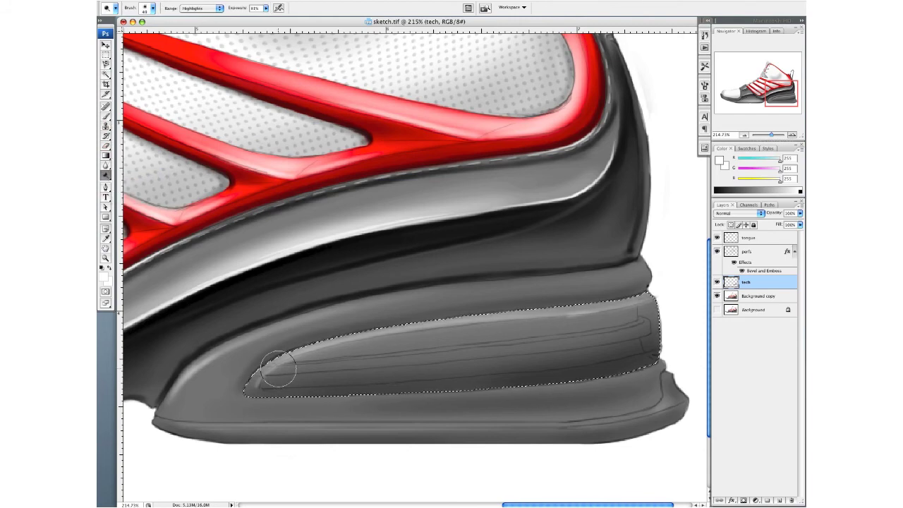
click(153, 8)
click(114, 32)
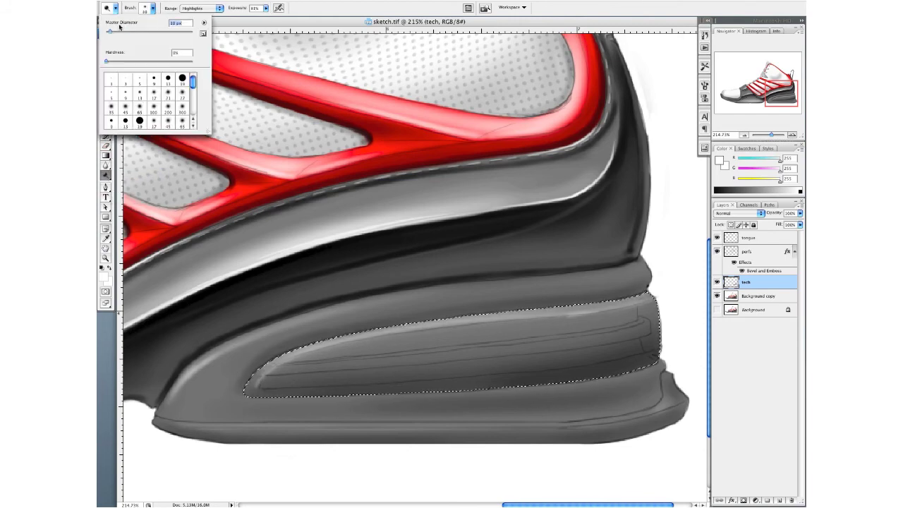
click(153, 9)
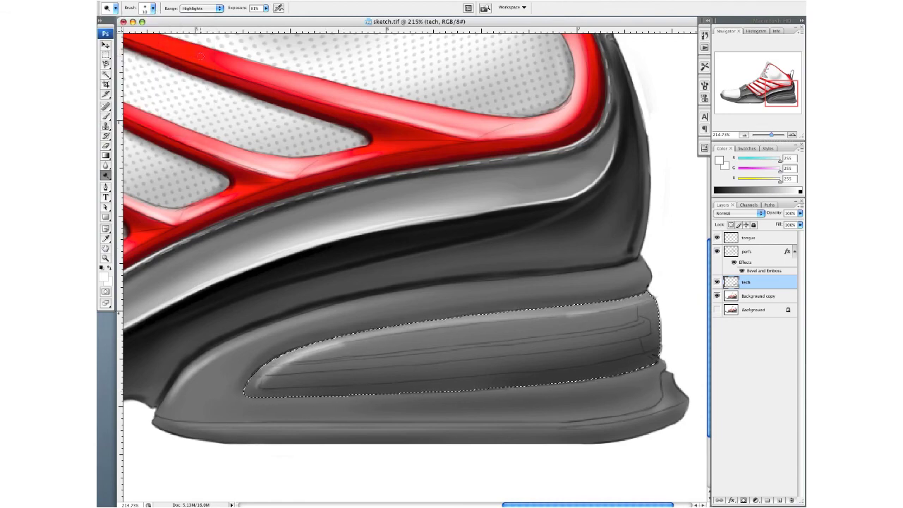
click(266, 10)
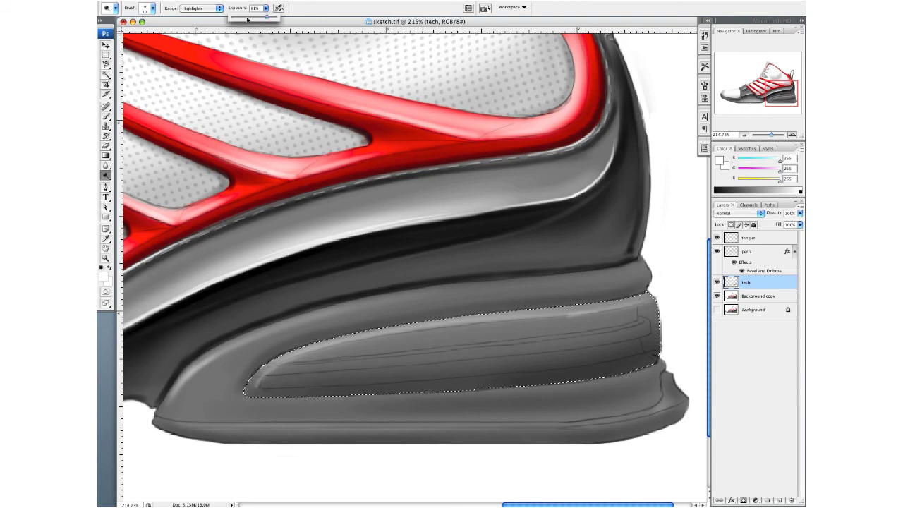
click(242, 16)
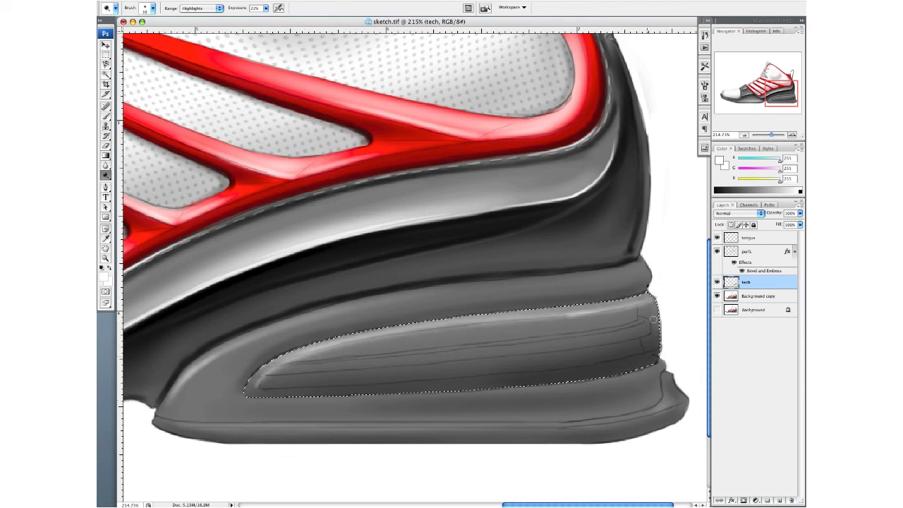
click(201, 8)
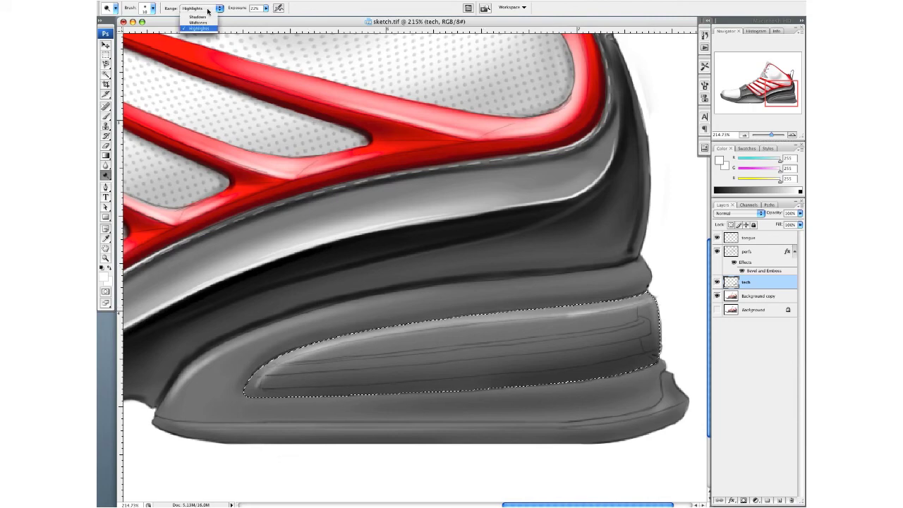
click(213, 29)
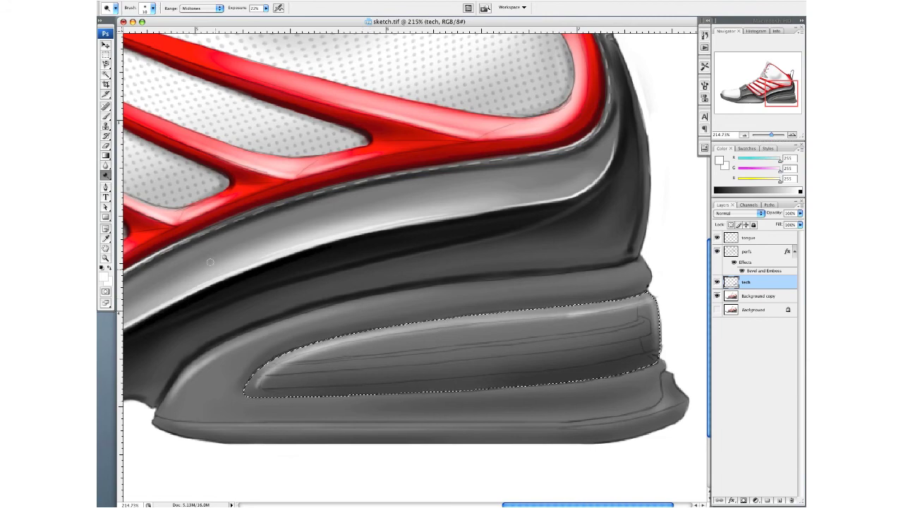
Step: Burn the area beneath the panel's upper rim highlight with a 14 px brush on Midtones at 34% exposure
drag(106, 175, 134, 182)
click(153, 10)
drag(136, 32, 111, 32)
click(152, 8)
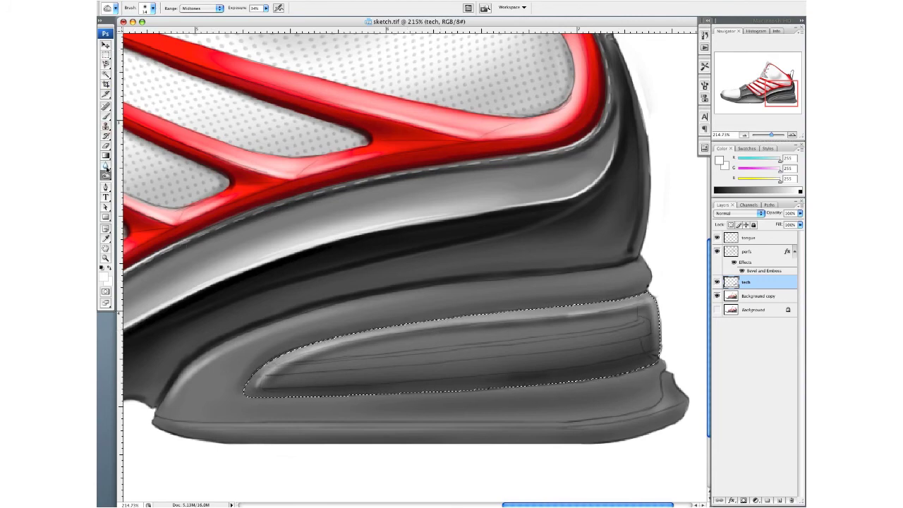
Step: Dodge the panel's front tip and a small spot near its lower edge with a 10 px brush on Midtones
drag(115, 178, 141, 187)
click(152, 8)
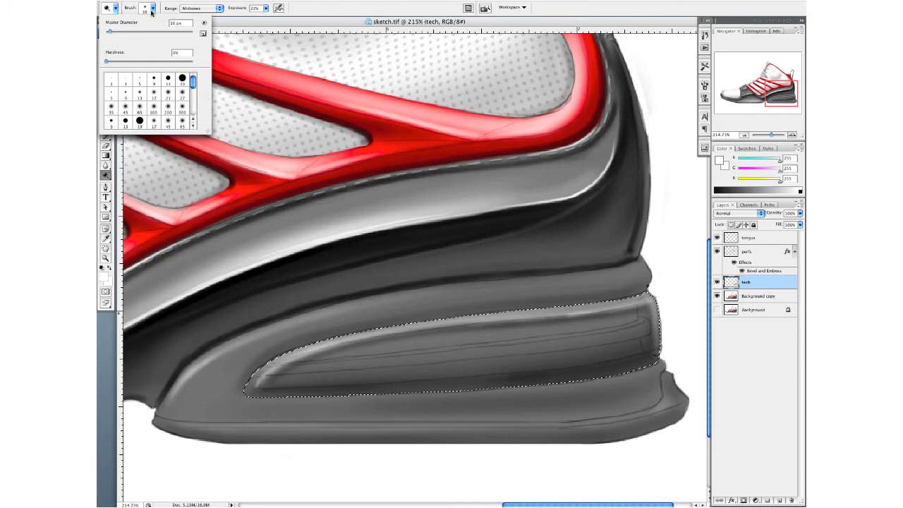
click(153, 9)
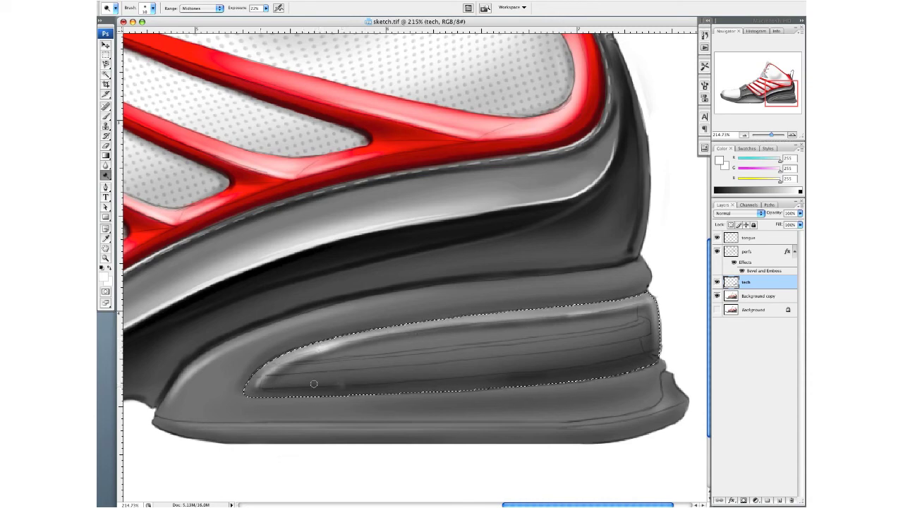
Step: Paint a small white glint near the front of the panel's lower edge using the Brush with a smaller soft tip
click(105, 137)
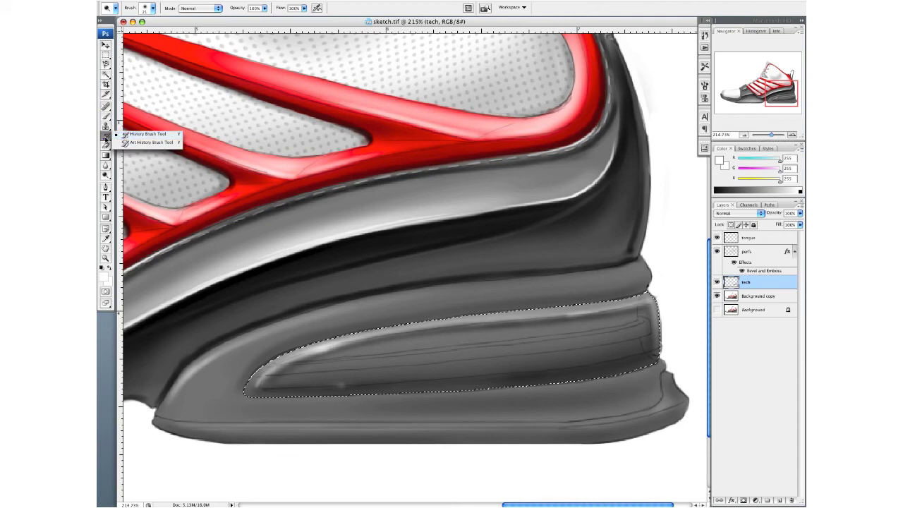
click(108, 135)
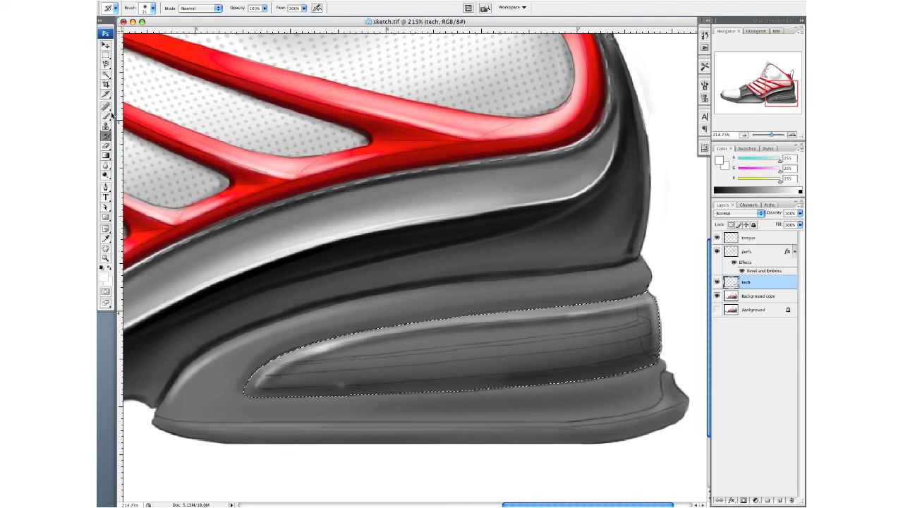
click(111, 115)
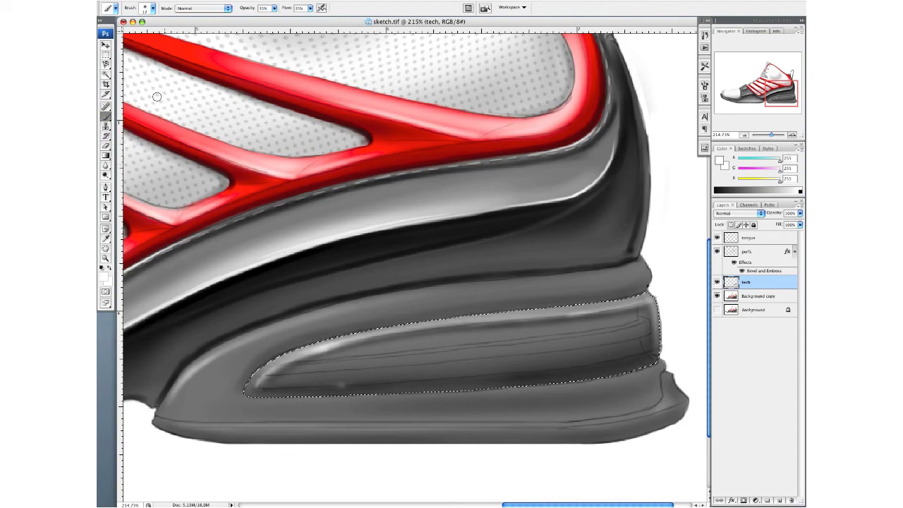
click(152, 7)
drag(111, 33, 109, 34)
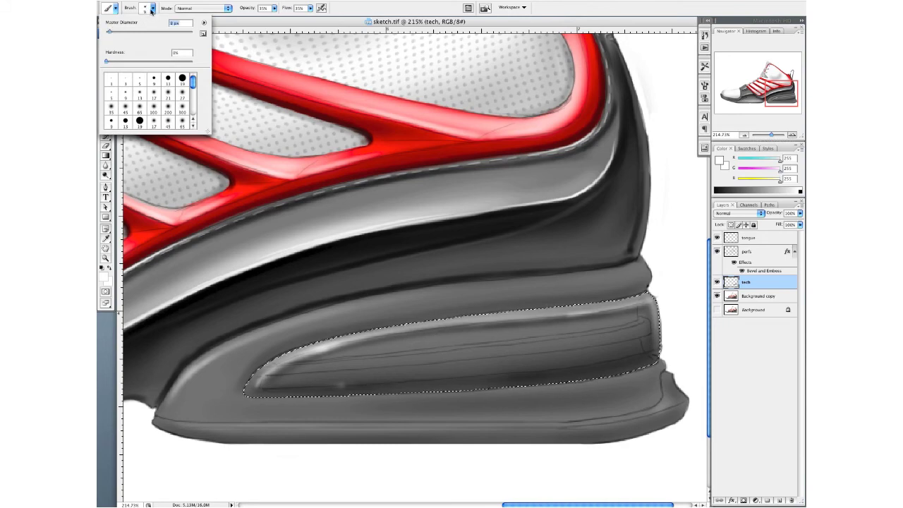
click(153, 10)
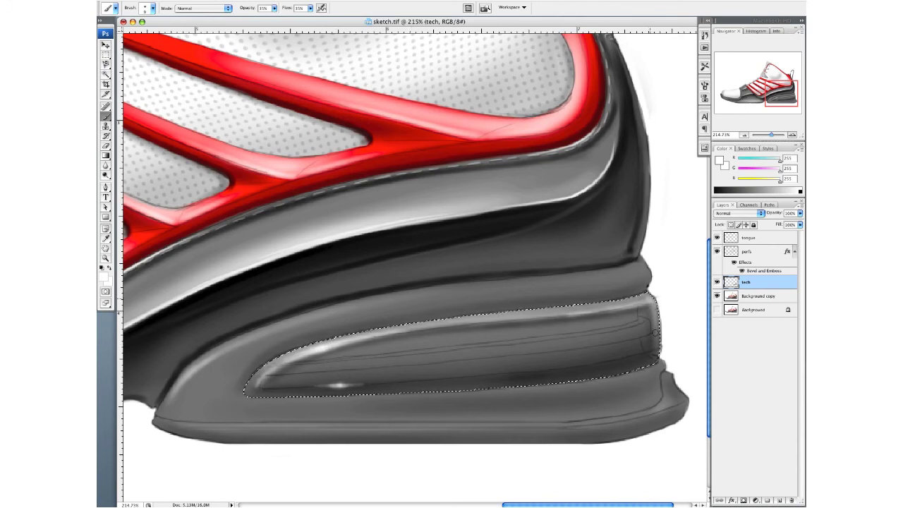
Step: Set the foreground color to dark gray (29, 29, 29) and paint dark accents inside the panel's rim and along its grooves
click(104, 281)
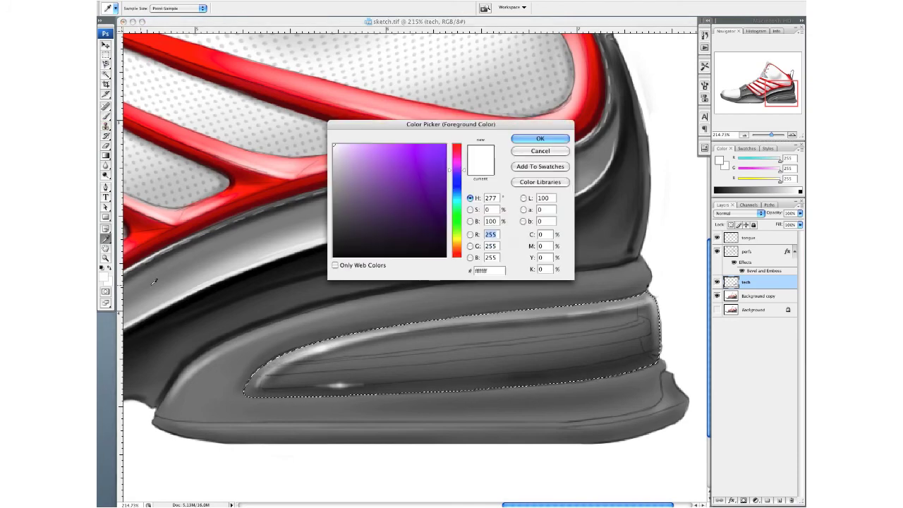
click(334, 244)
click(522, 142)
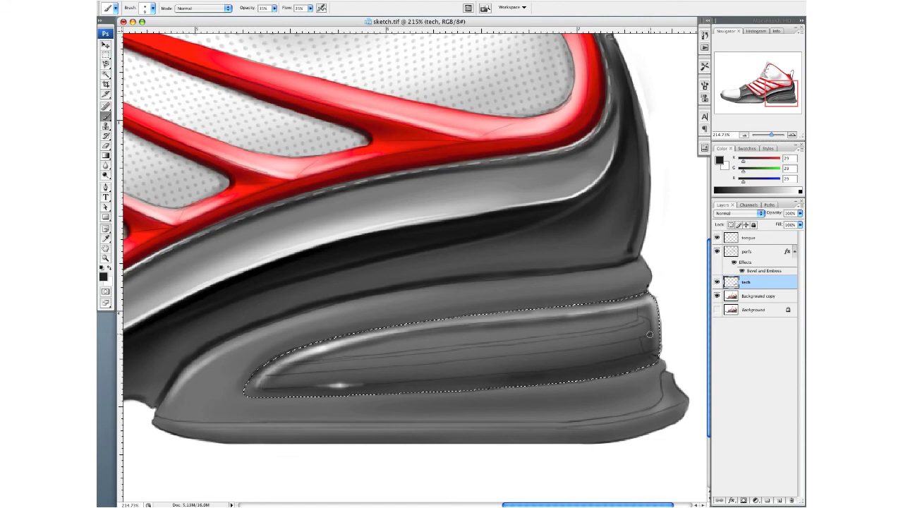
drag(611, 343, 454, 360)
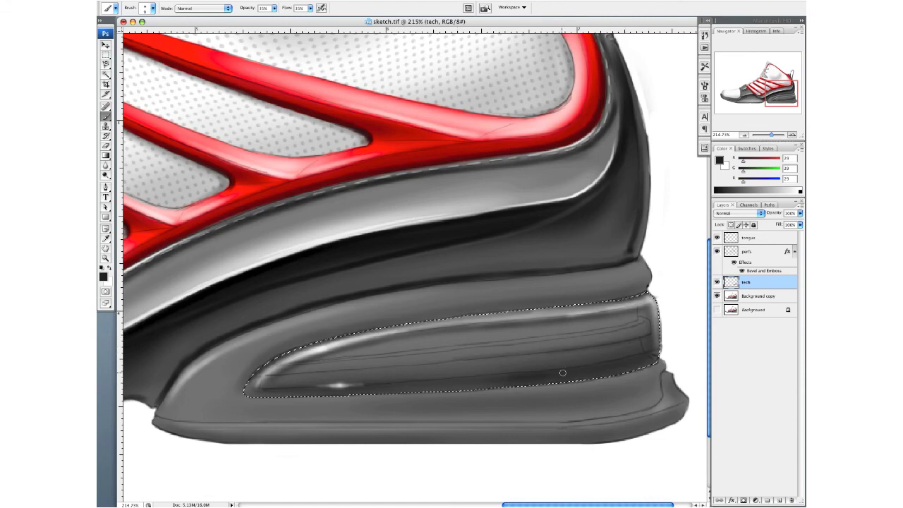
Step: Check the whole shoe at 66.7%, then switch to Alias SketchBook with sketch-2.tif open
key(super+minus)
key(super+minus)
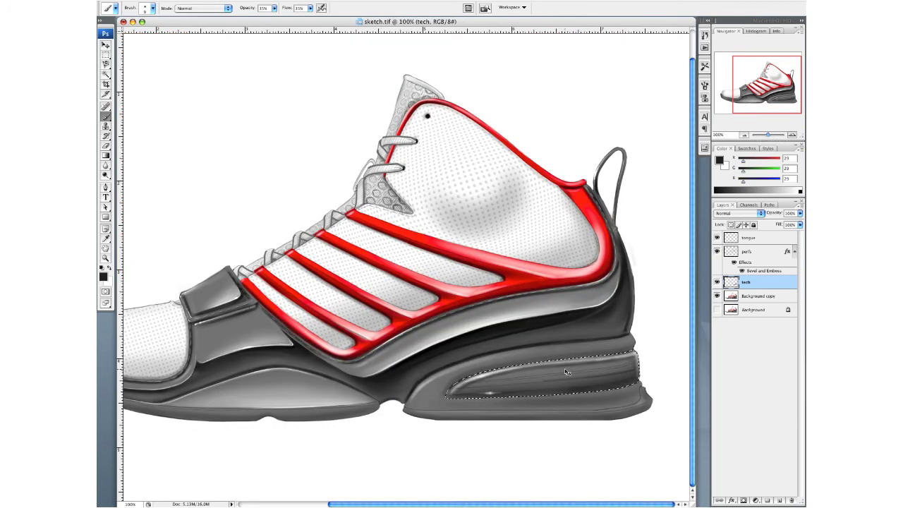
key(super+minus)
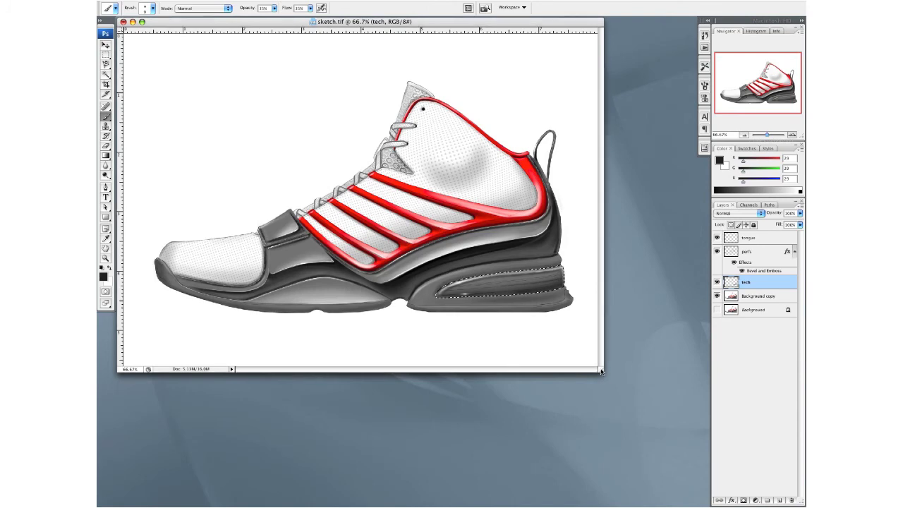
key(f)
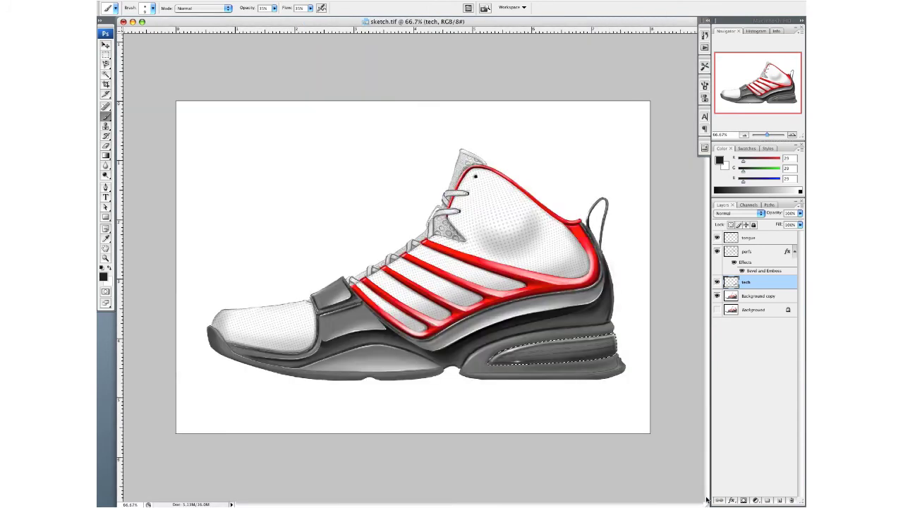
drag(185, 124, 630, 393)
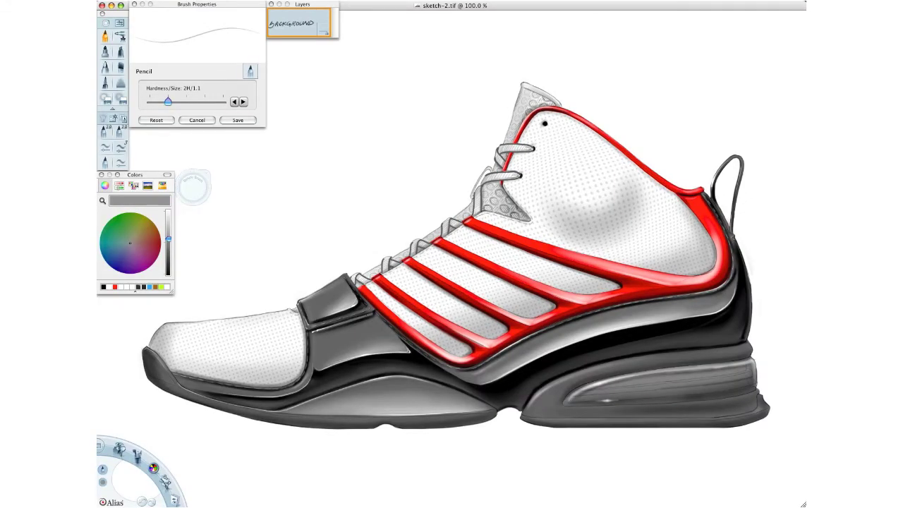
Step: Add a new layer above the background and name it REFLECTION in handwriting
drag(636, 414, 497, 383)
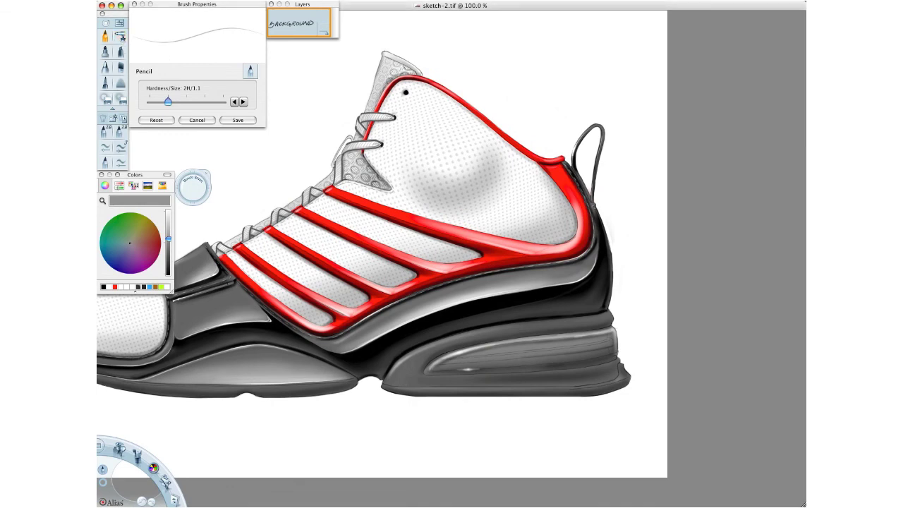
drag(302, 9, 341, 21)
click(382, 95)
mouse_move(283, 43)
mouse_down()
mouse_move(294, 62)
mouse_move(303, 48)
mouse_move(322, 61)
mouse_move(332, 49)
mouse_move(365, 44)
mouse_up()
click(290, 96)
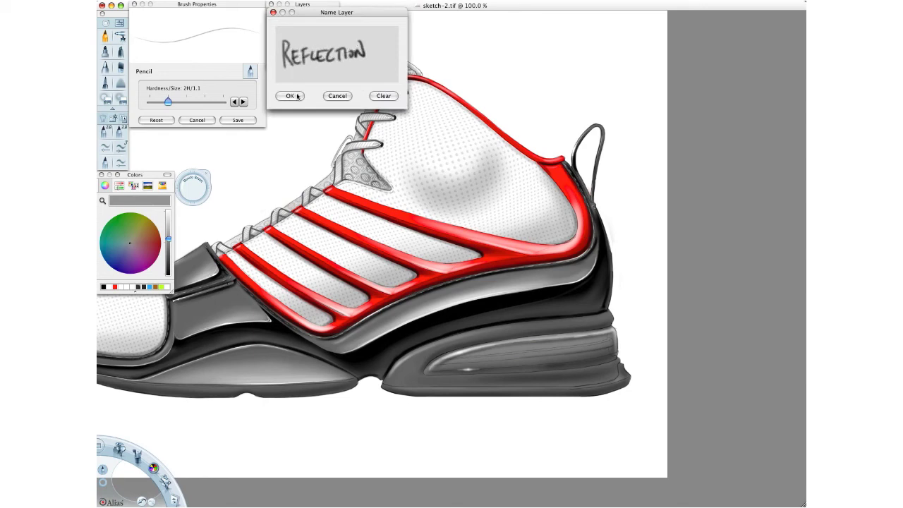
Step: Set up a white Airbrush with a size of 24.6 and a flow of 45%
click(121, 39)
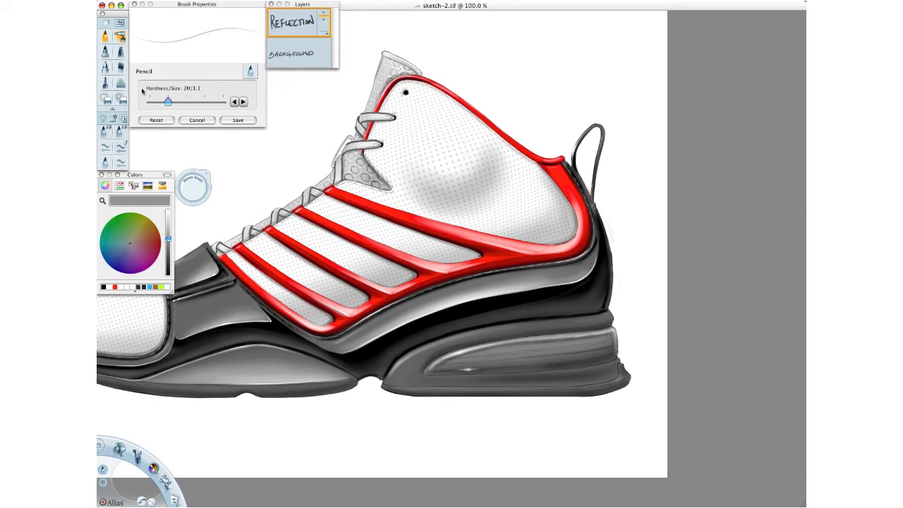
click(169, 211)
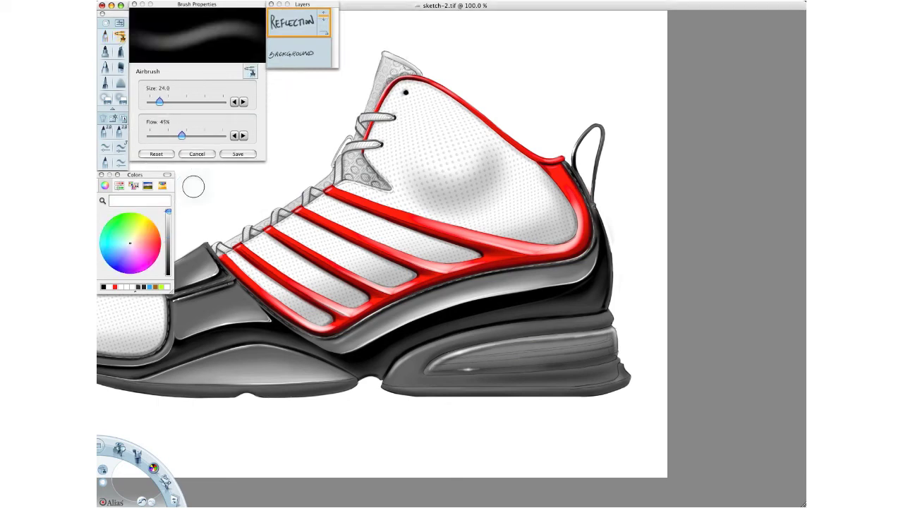
drag(194, 187, 194, 187)
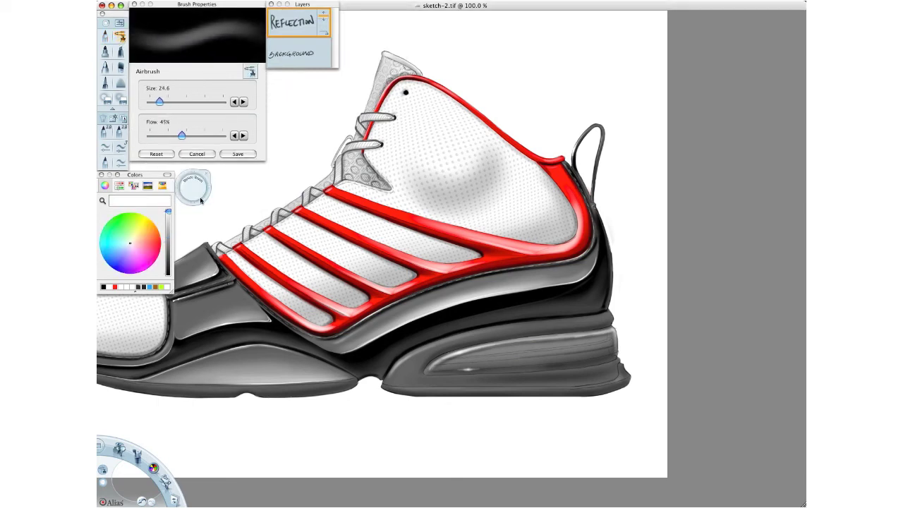
Step: Lower the BACKGROUND layer's opacity to somewhat below 78% and make the REFLECTION layer active
click(314, 58)
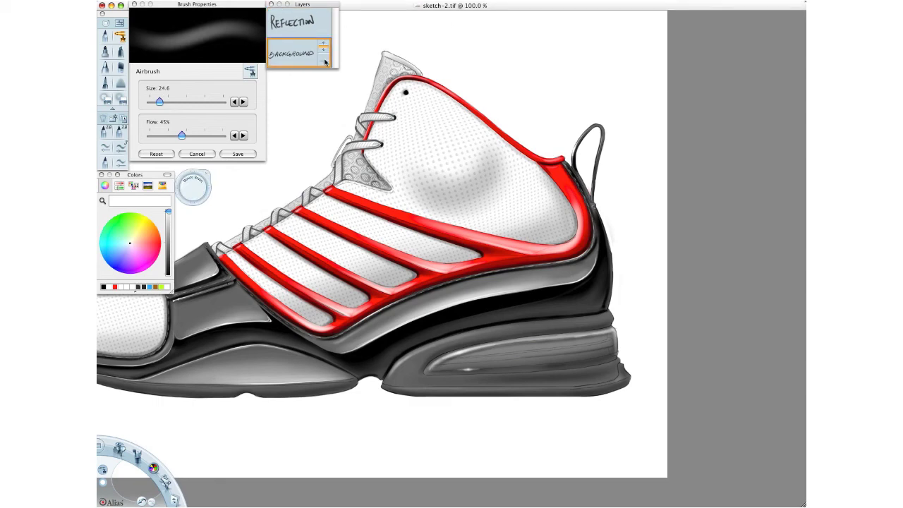
click(324, 62)
click(346, 65)
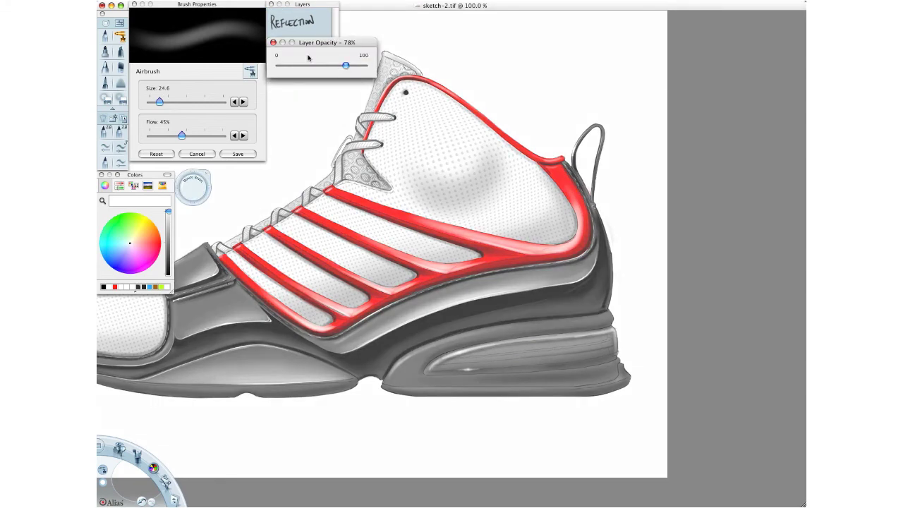
drag(345, 65, 337, 65)
click(273, 42)
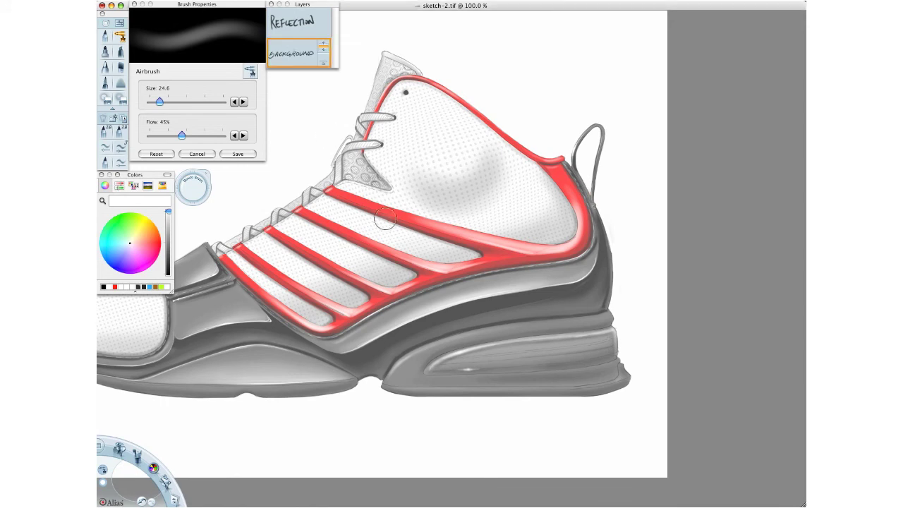
click(290, 28)
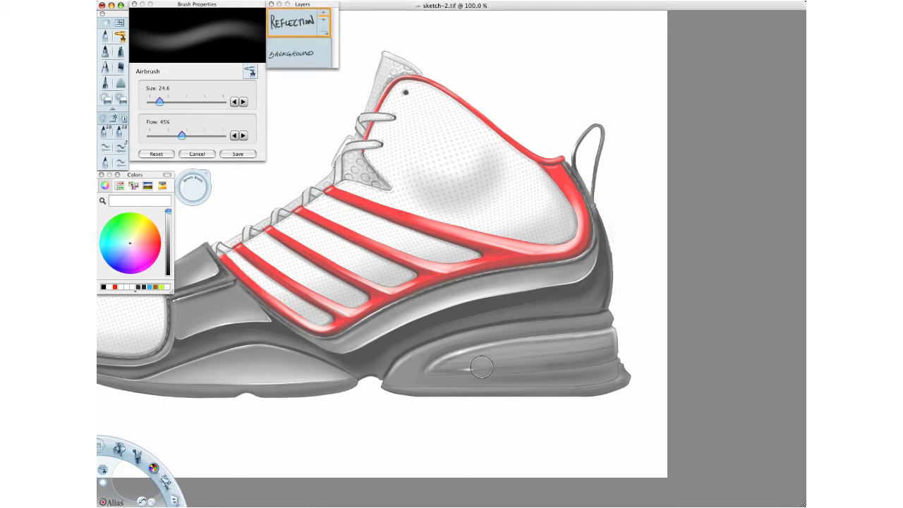
Step: Spray a white reflection across the heel's tech panel and erase the overspray around it with a Hard Eraser of size 17.8
mouse_move(432, 367)
mouse_down()
mouse_move(613, 335)
mouse_move(526, 344)
mouse_move(441, 365)
mouse_move(617, 336)
mouse_move(440, 366)
mouse_up()
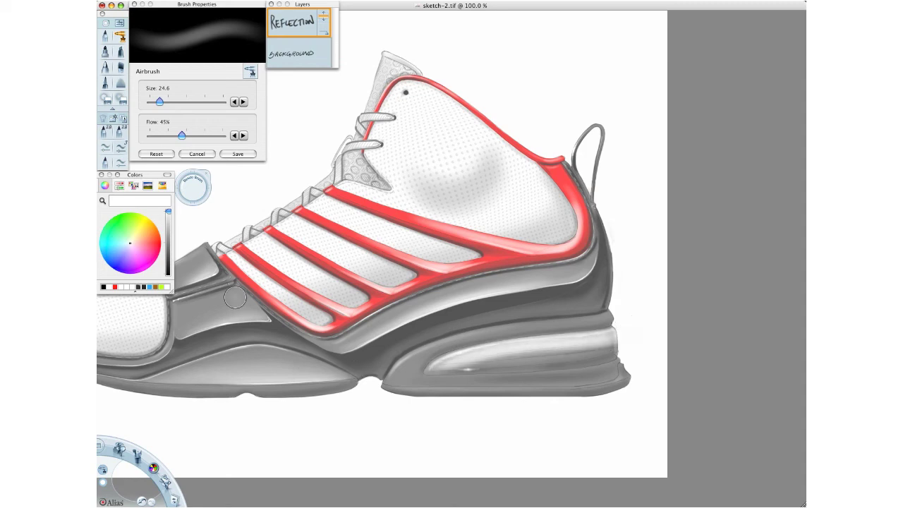
click(169, 275)
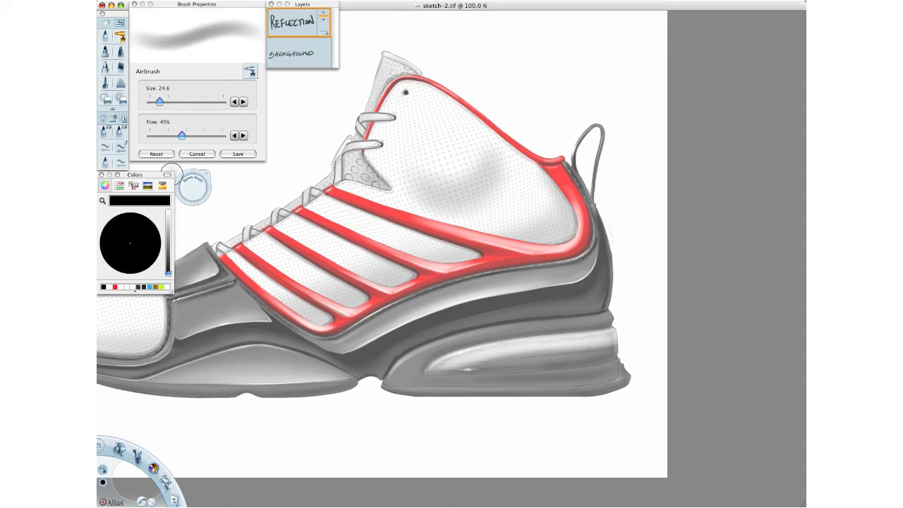
key(e)
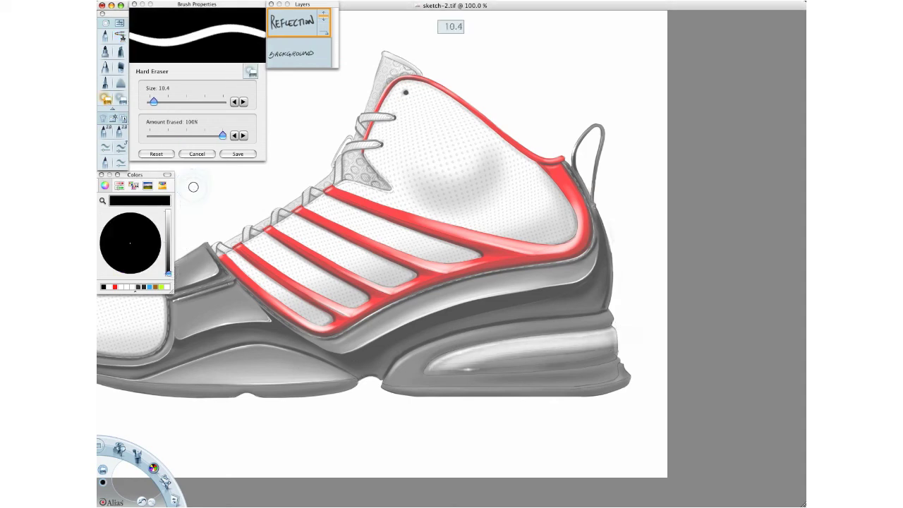
drag(194, 187, 200, 187)
drag(426, 384, 642, 342)
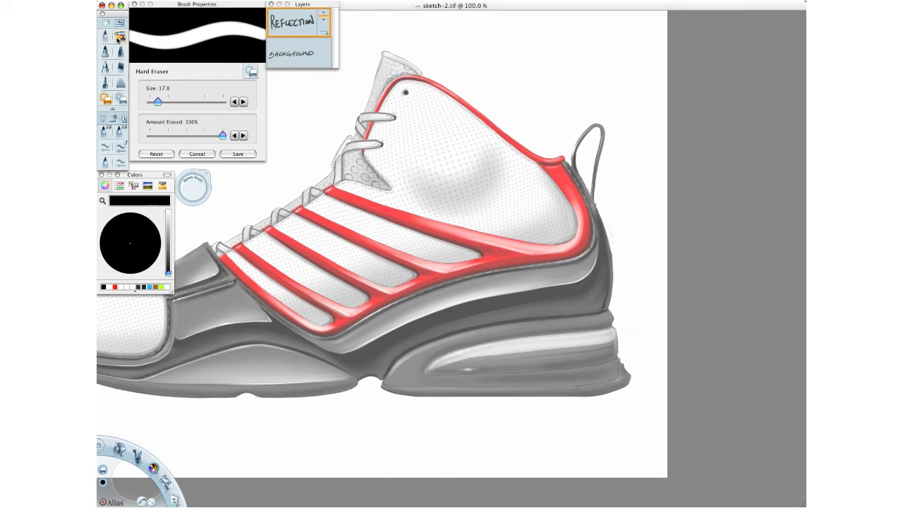
Step: Trim the reflection's upper edge with the Hard Eraser at sizes 4.5 and 7.5, and soften its lower part with a size 18.9 Soft Eraser
drag(193, 186, 183, 208)
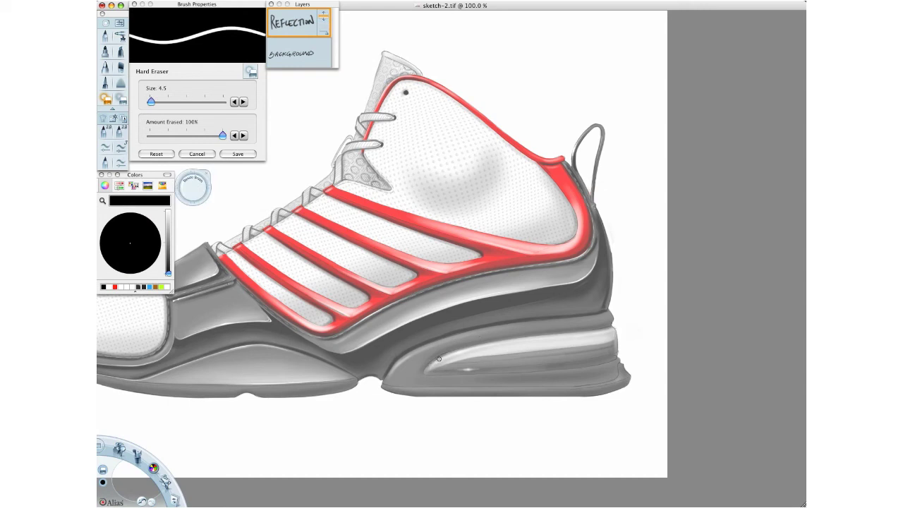
drag(496, 341, 586, 332)
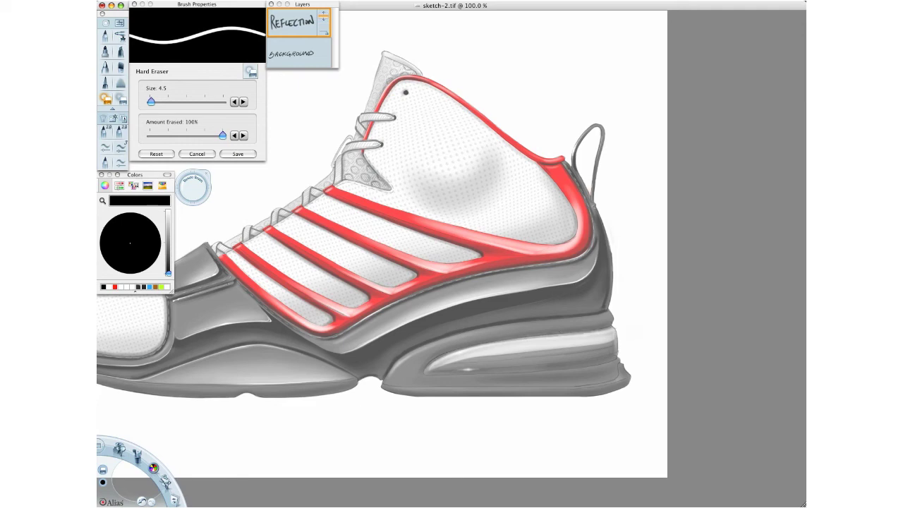
drag(197, 194, 212, 193)
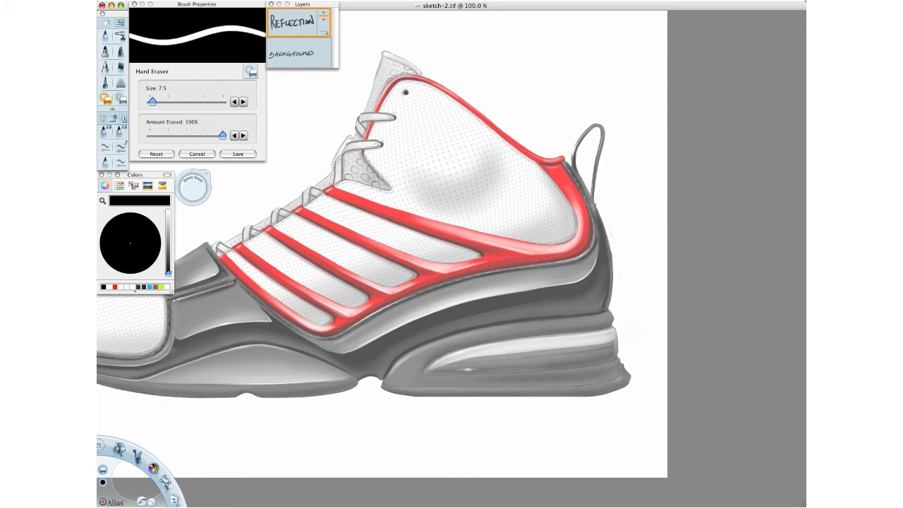
drag(455, 349, 580, 329)
drag(520, 339, 570, 337)
click(121, 99)
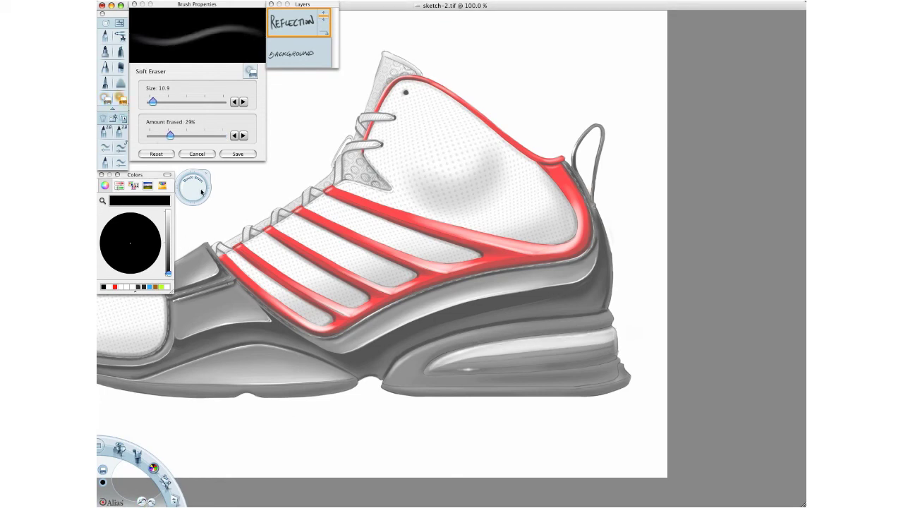
drag(201, 192, 219, 192)
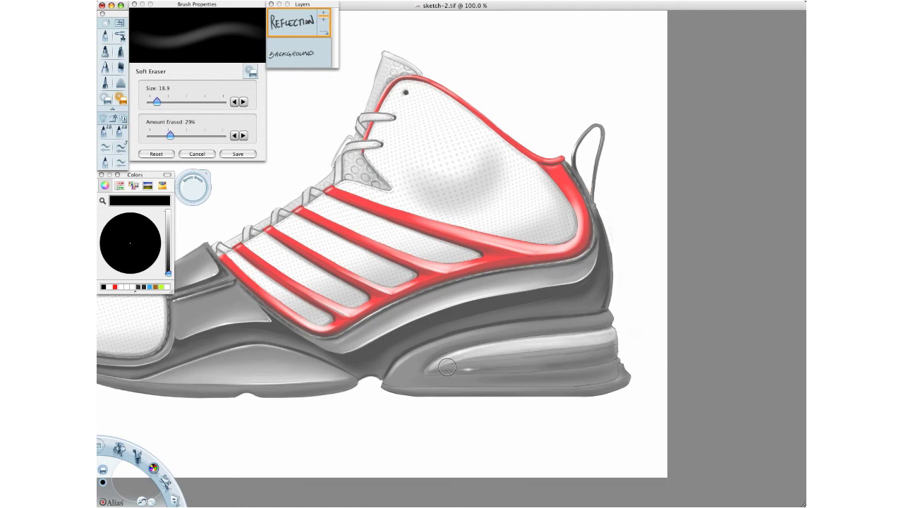
Step: Restore the BACKGROUND layer's opacity to 100% and make the REFLECTION layer active
click(320, 60)
click(324, 62)
drag(341, 65, 365, 65)
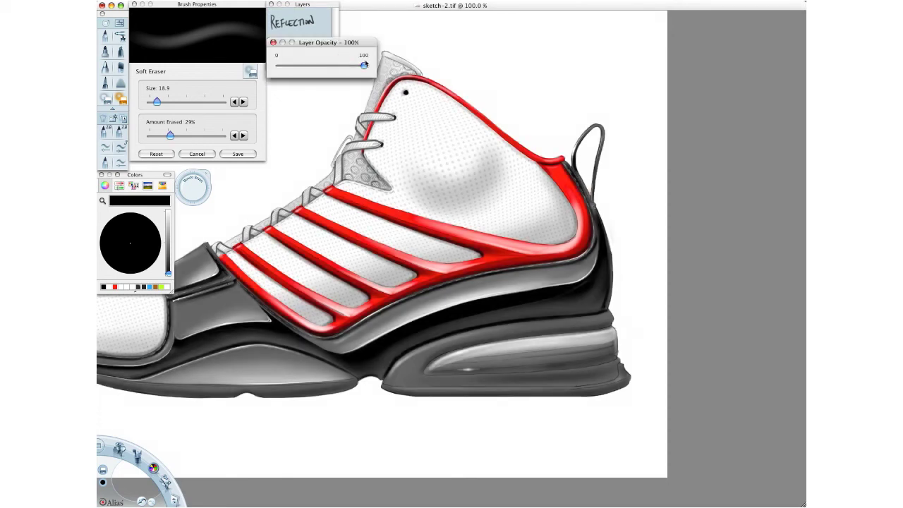
click(274, 43)
click(293, 23)
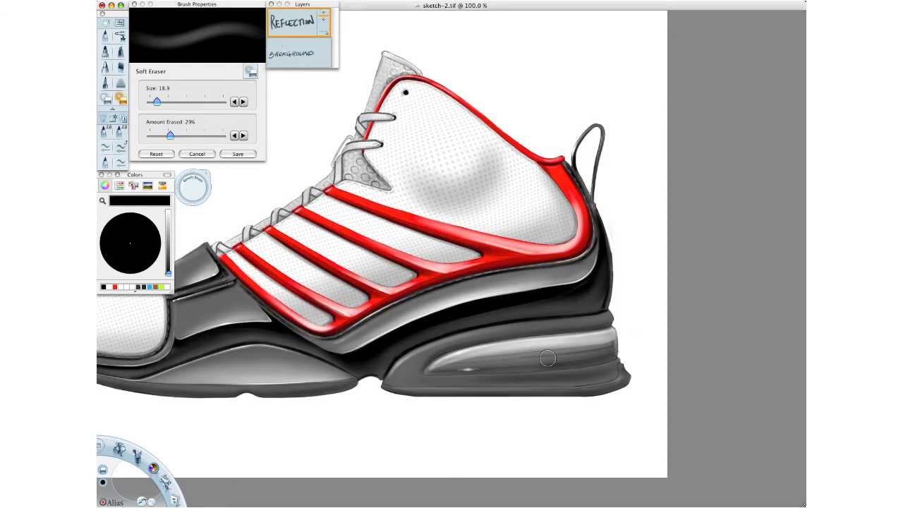
Step: Add a new layer above REFLECTION and name it SHADOW in handwriting
drag(299, 25, 302, 11)
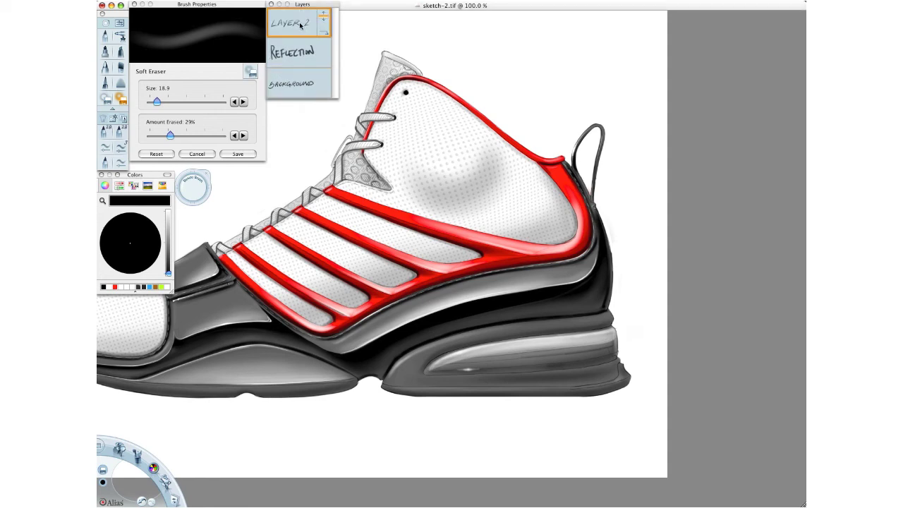
double_click(300, 25)
click(384, 95)
mouse_move(309, 48)
mouse_down()
mouse_move(288, 53)
mouse_move(285, 68)
mouse_up()
drag(311, 48, 320, 68)
drag(310, 58, 334, 69)
drag(334, 48, 346, 65)
drag(349, 49, 363, 46)
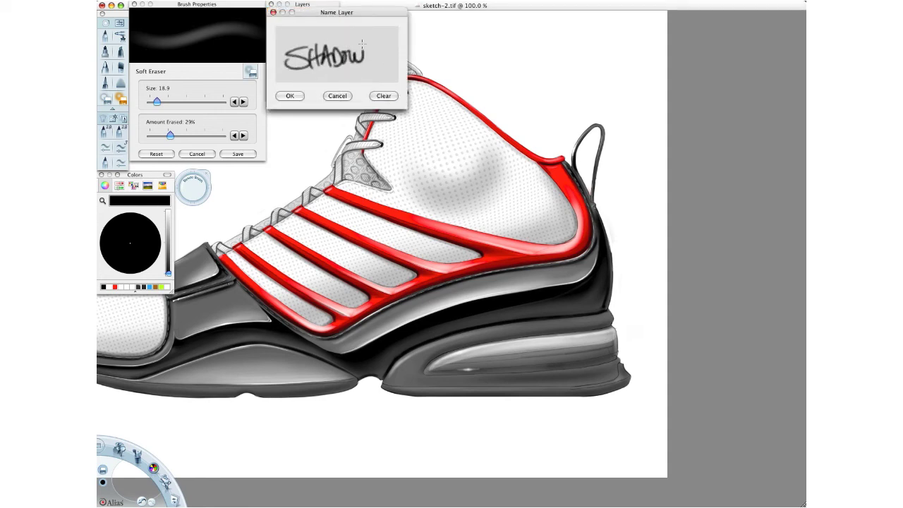
click(301, 95)
Step: Shade the lower half of the heel's tech panel with a black Airbrush at size 30.1 and 73% flow
click(122, 38)
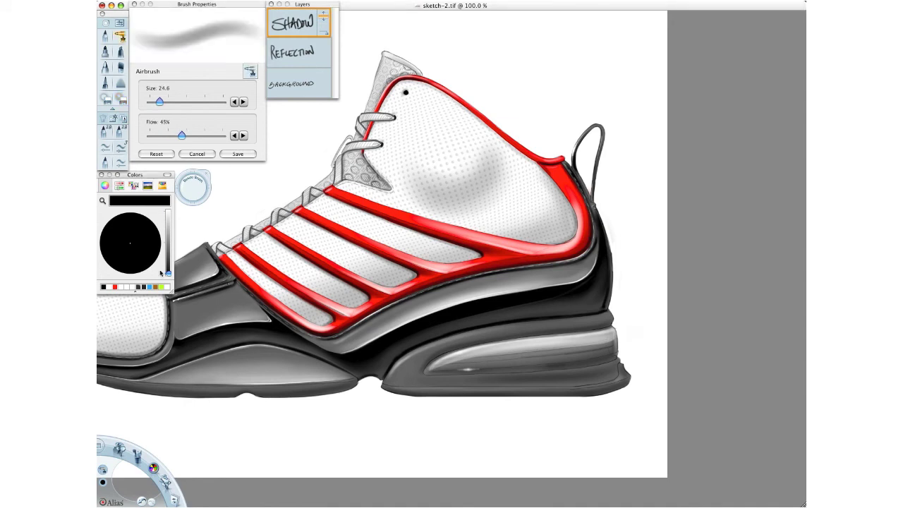
drag(189, 192, 200, 188)
click(202, 135)
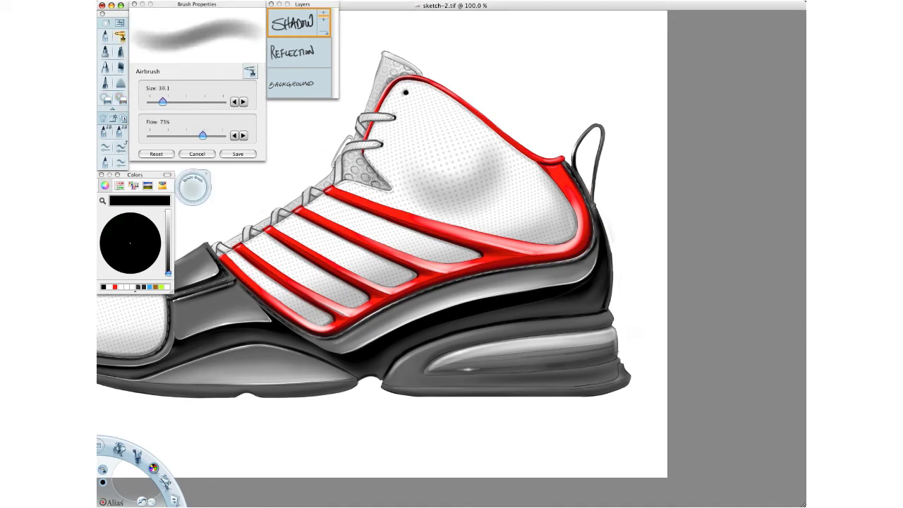
drag(624, 345, 452, 364)
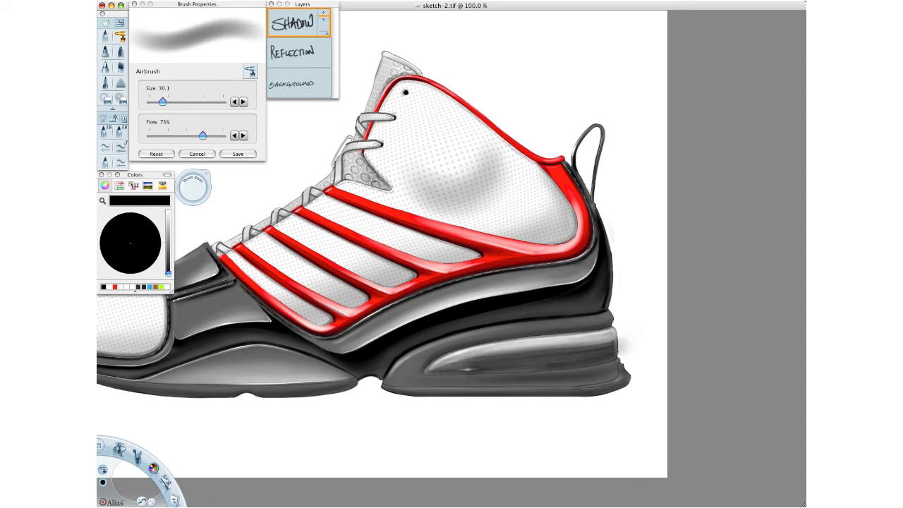
drag(608, 345, 430, 374)
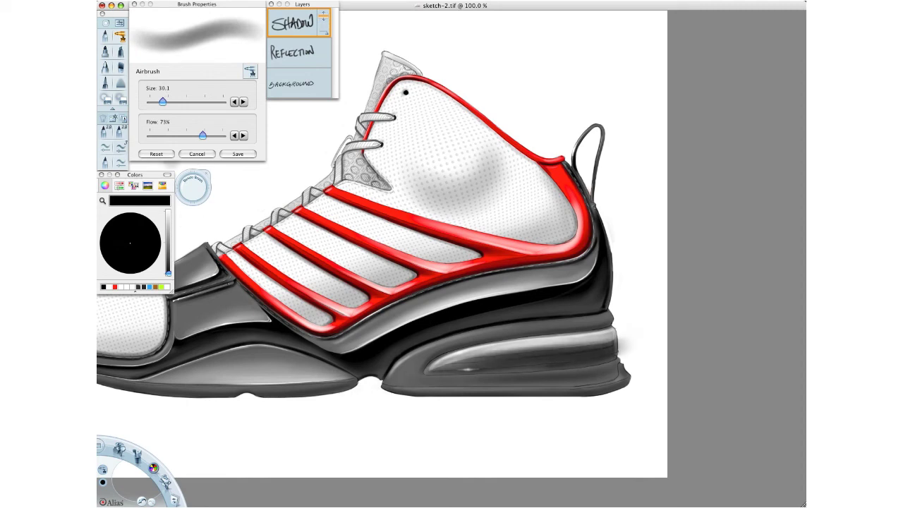
Step: Erase the shadow overspray around the heel panel with a Hard Eraser of size 19.4 and switch to the Soft Eraser
key(e)
drag(193, 186, 202, 187)
mouse_move(423, 366)
mouse_down()
mouse_move(571, 339)
mouse_move(608, 337)
mouse_move(625, 352)
mouse_up()
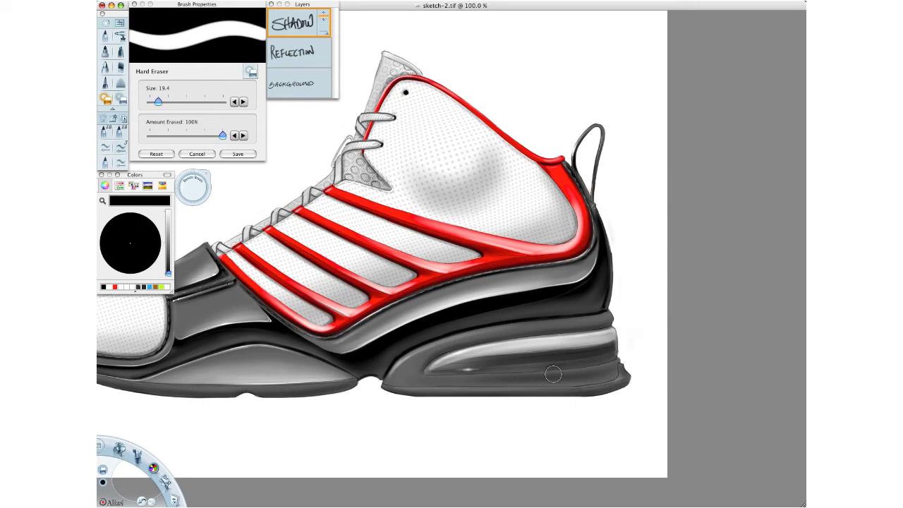
click(121, 99)
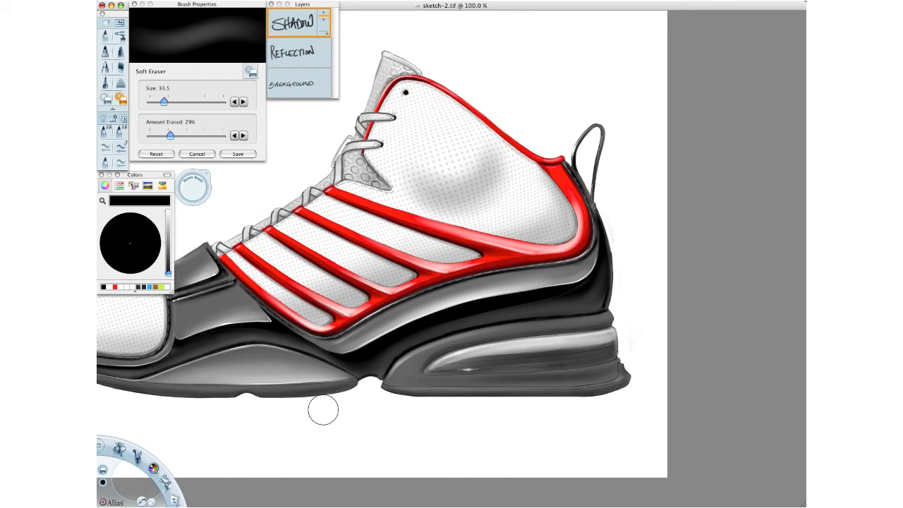
Step: Deepen the shadow bands inside the heel panel with fine black Airbrush strokes at sizes 5.9 and 5.0 and 37% flow
click(120, 37)
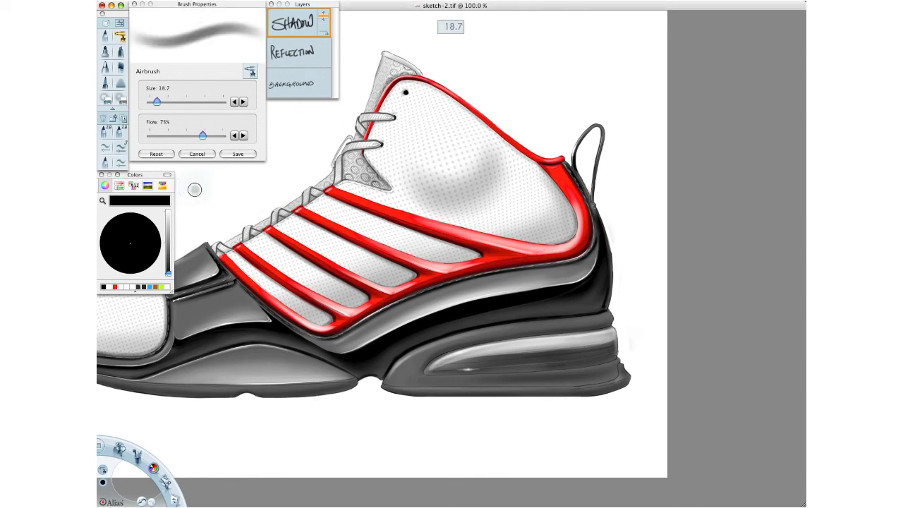
drag(502, 378, 452, 343)
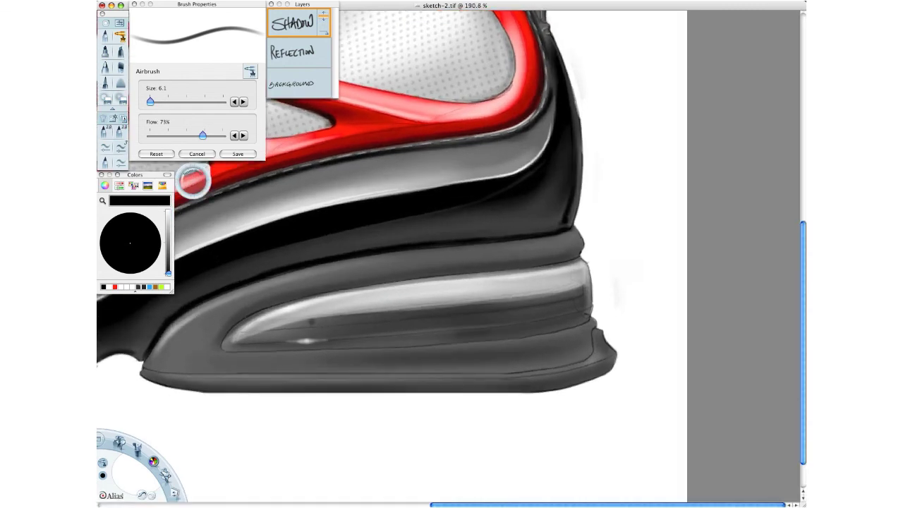
drag(202, 135, 176, 136)
drag(195, 183, 191, 179)
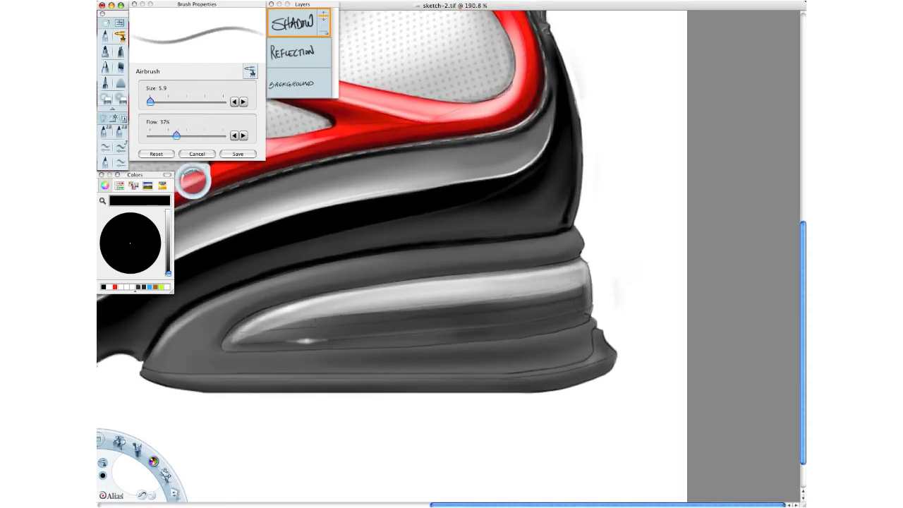
drag(511, 303, 564, 295)
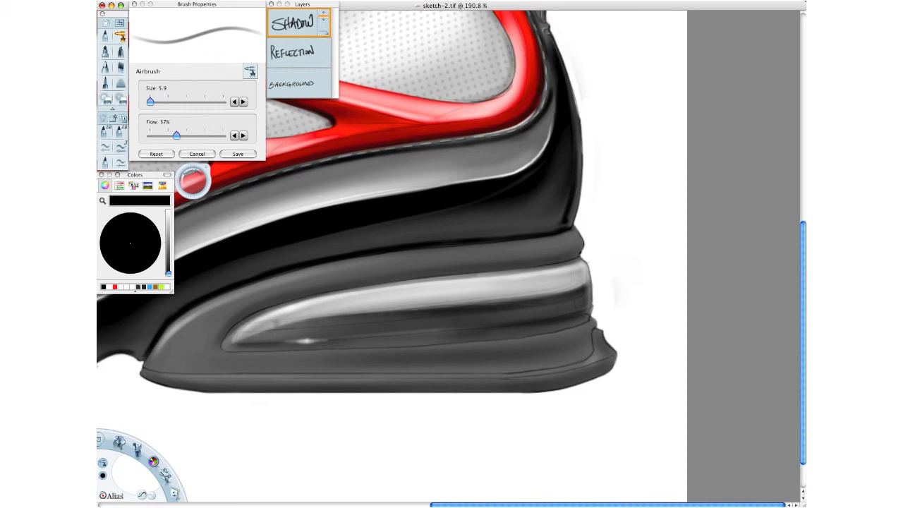
drag(196, 183, 194, 183)
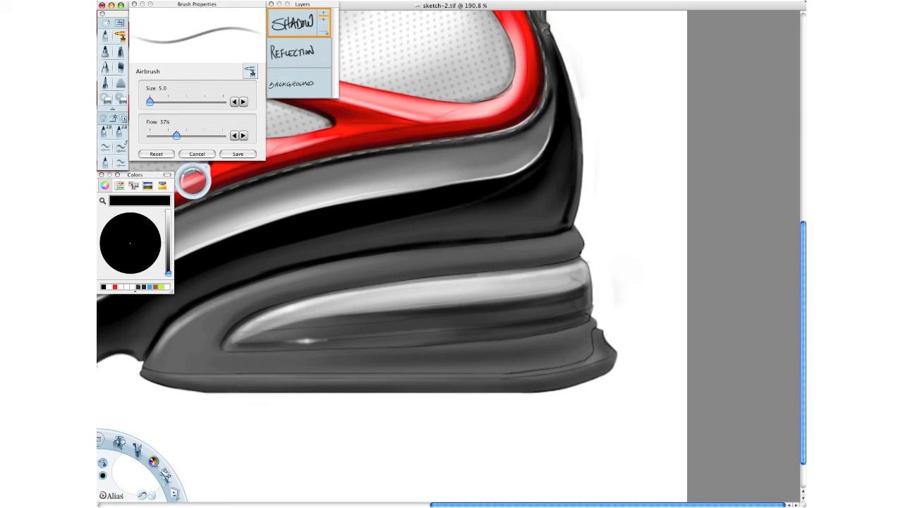
drag(315, 328, 383, 321)
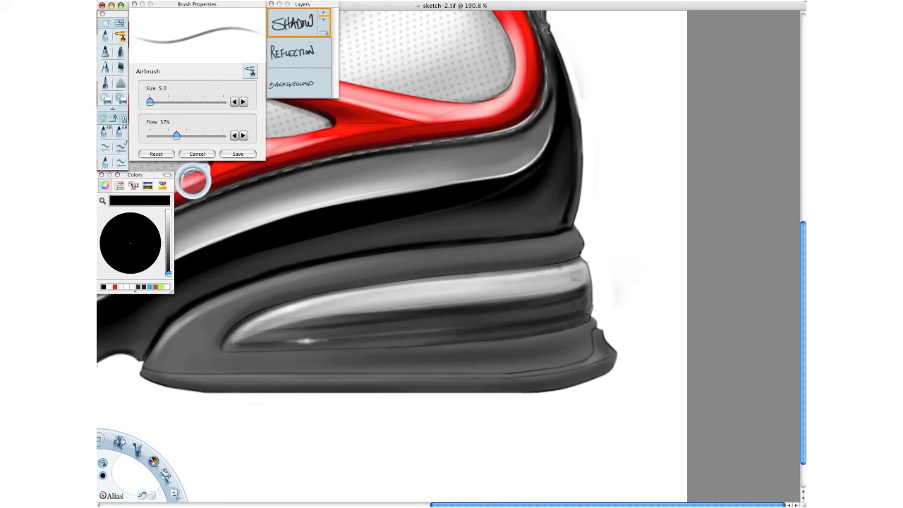
Step: Sharpen the heel panel's rear edge, lower edge and dark band boundary with black Pencil lines at hardness/size HB/1.8
click(187, 188)
click(105, 36)
drag(185, 186, 193, 185)
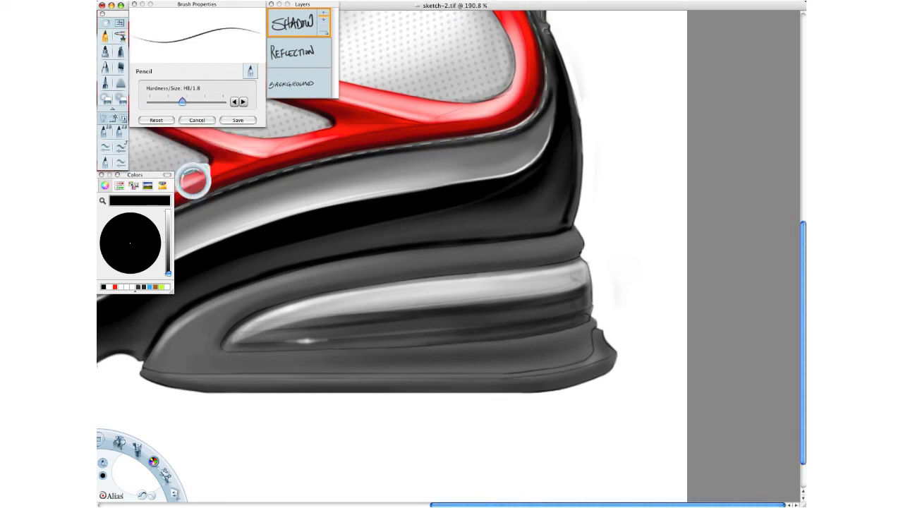
drag(592, 307, 591, 320)
drag(469, 304, 541, 297)
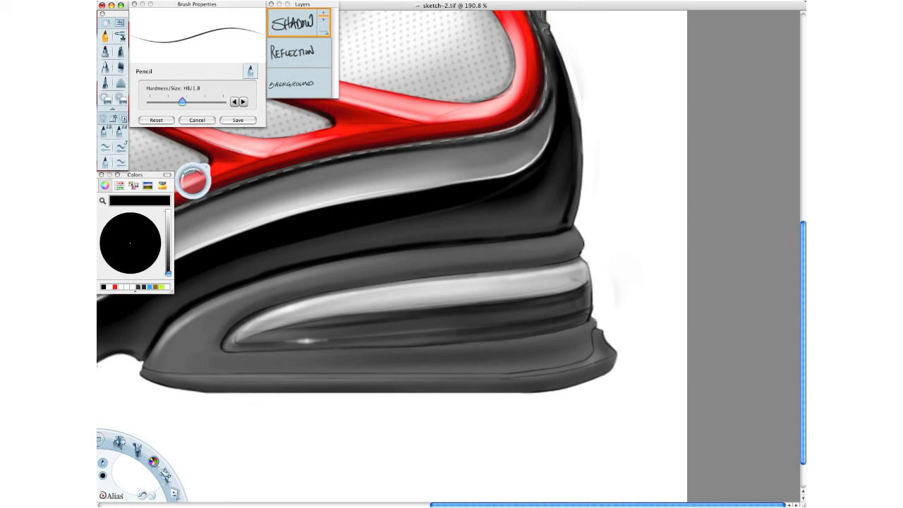
drag(472, 342, 546, 335)
drag(588, 263, 588, 304)
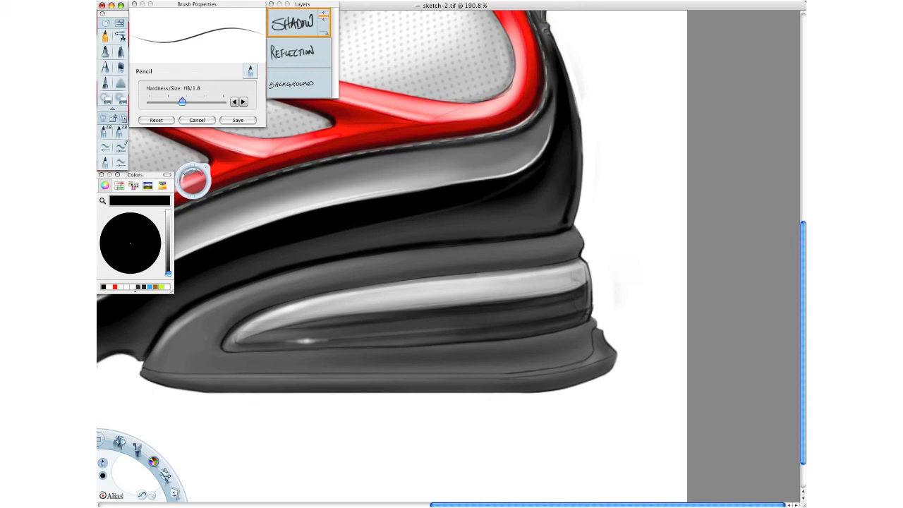
Step: Draw thin black Pencil lines along the light reflection band and the upper edge of the heel panel
drag(584, 267, 506, 279)
drag(323, 302, 275, 315)
drag(259, 323, 356, 294)
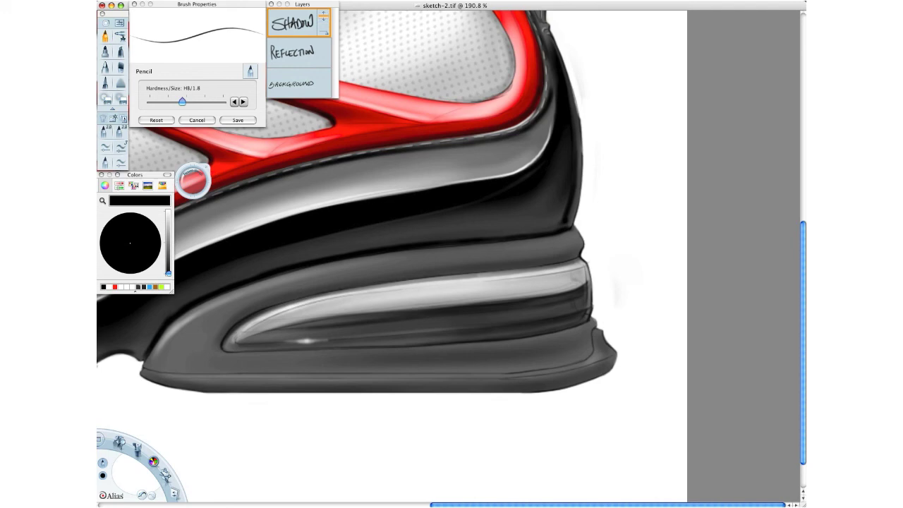
drag(513, 255, 531, 253)
click(142, 494)
Step: Add a soft highlight along the middle of the heel panel with a white Airbrush at size 5.0 and 37% flow
scroll(581, 348, down, 3)
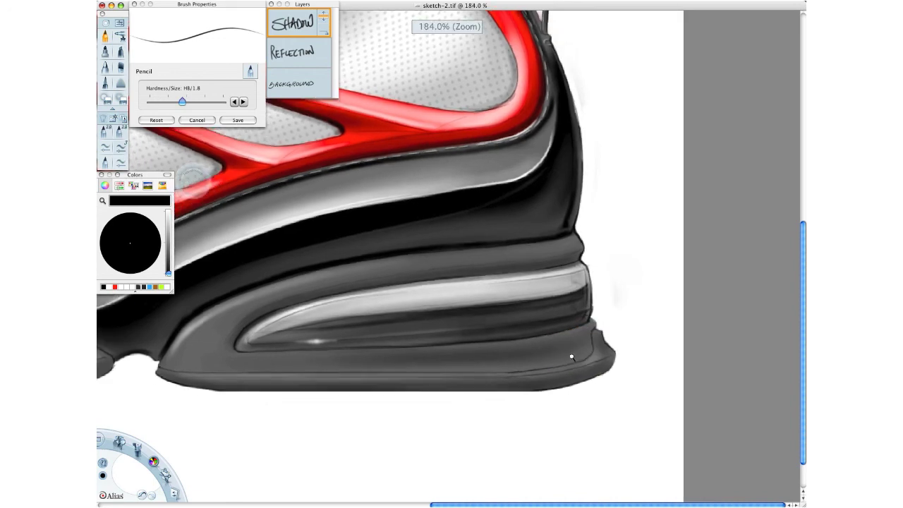
click(120, 37)
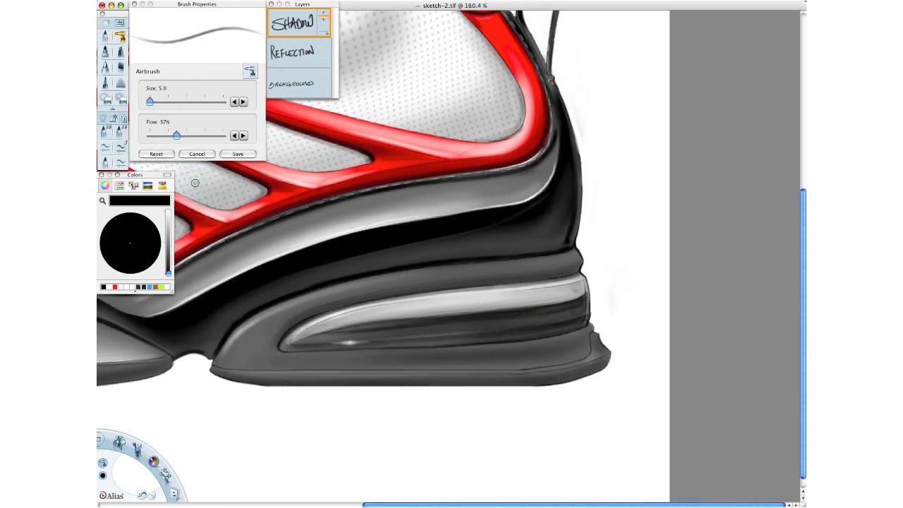
click(169, 212)
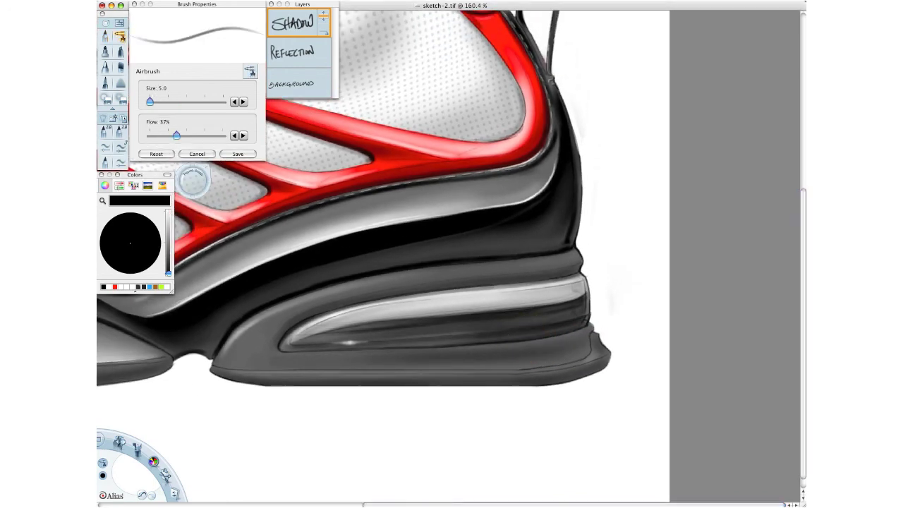
drag(168, 272, 168, 210)
drag(191, 180, 193, 181)
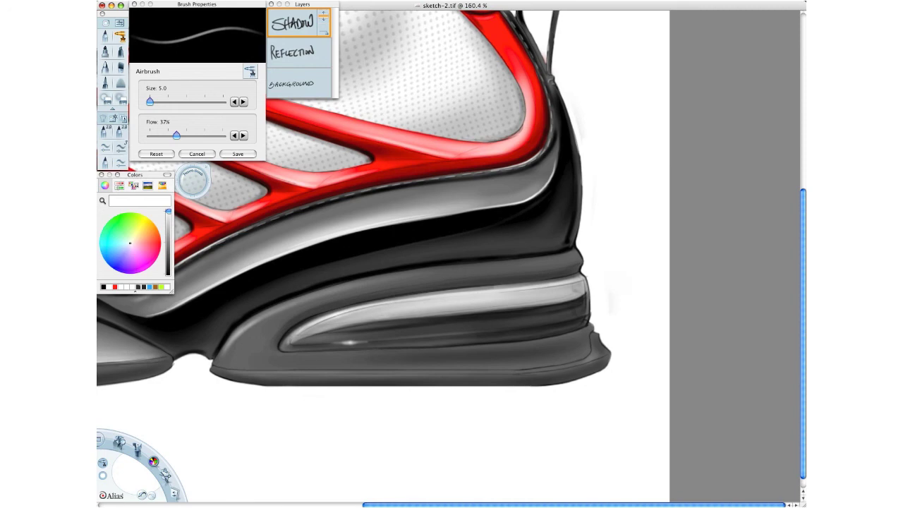
drag(375, 320, 415, 314)
Step: Draw white Pencil highlights along the contour above the heel panel at hardness/size 4B/3.5
click(195, 175)
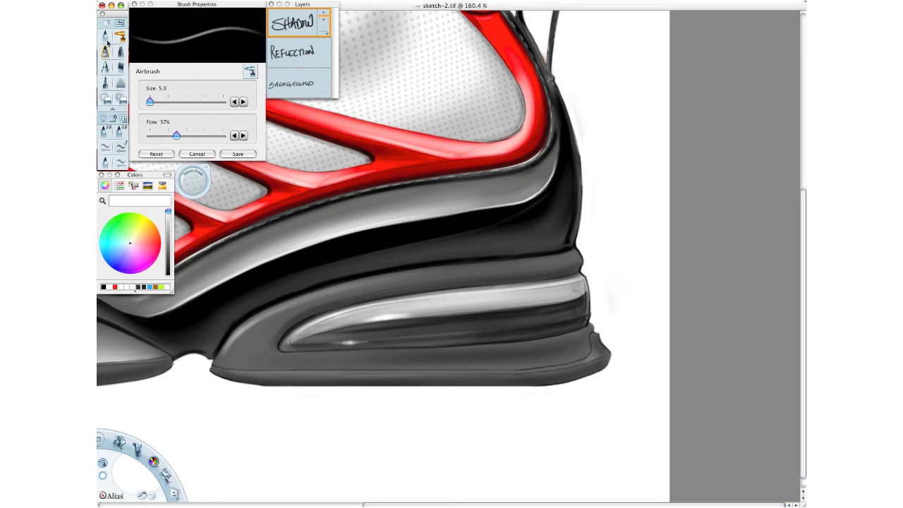
click(207, 103)
drag(207, 103, 214, 102)
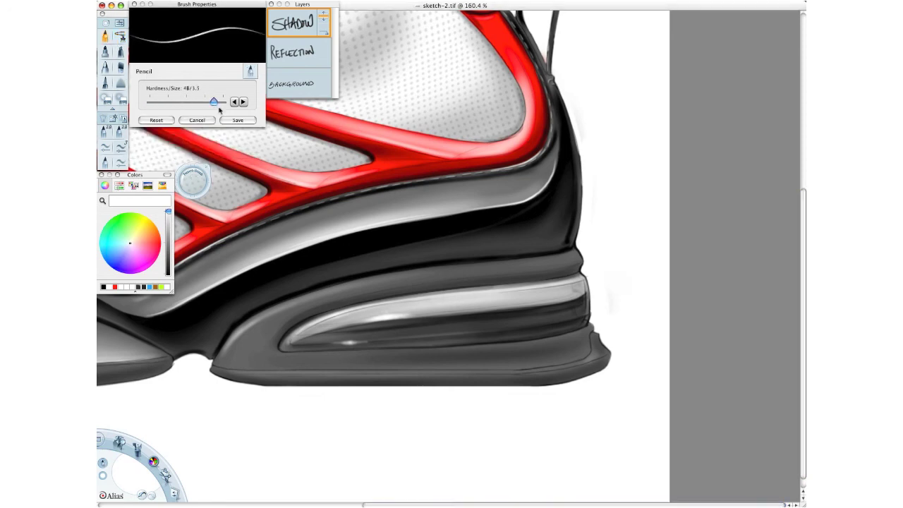
mouse_move(383, 305)
mouse_down()
mouse_move(330, 315)
mouse_move(390, 301)
mouse_move(322, 290)
mouse_move(288, 302)
mouse_up()
mouse_move(338, 288)
mouse_down()
mouse_move(283, 305)
mouse_move(340, 285)
mouse_up()
drag(370, 278, 321, 291)
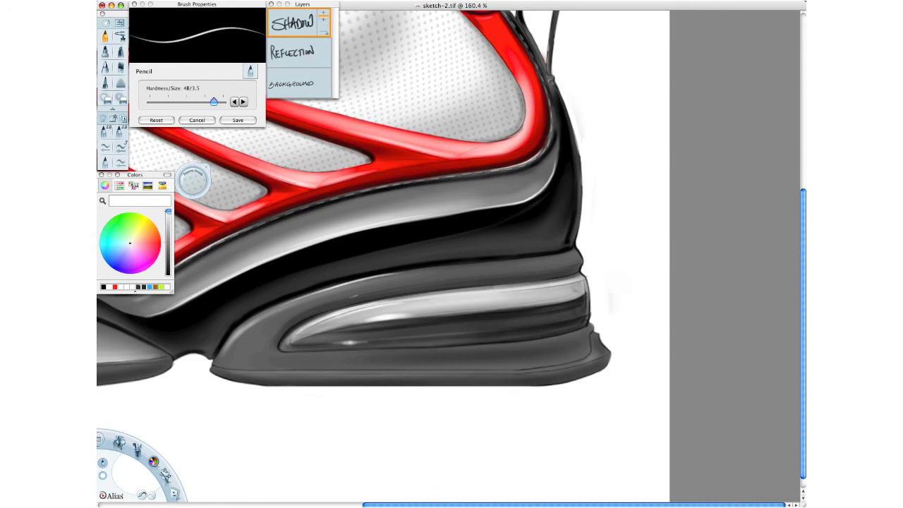
Step: Brighten the heel panel's front lower edge and the lower boundary of its light reflection band with white Pencil strokes at 4B/3.5
drag(290, 249, 269, 257)
drag(372, 321, 351, 326)
mouse_move(419, 317)
mouse_down()
mouse_move(374, 321)
mouse_move(308, 345)
mouse_move(394, 341)
mouse_move(334, 349)
mouse_up()
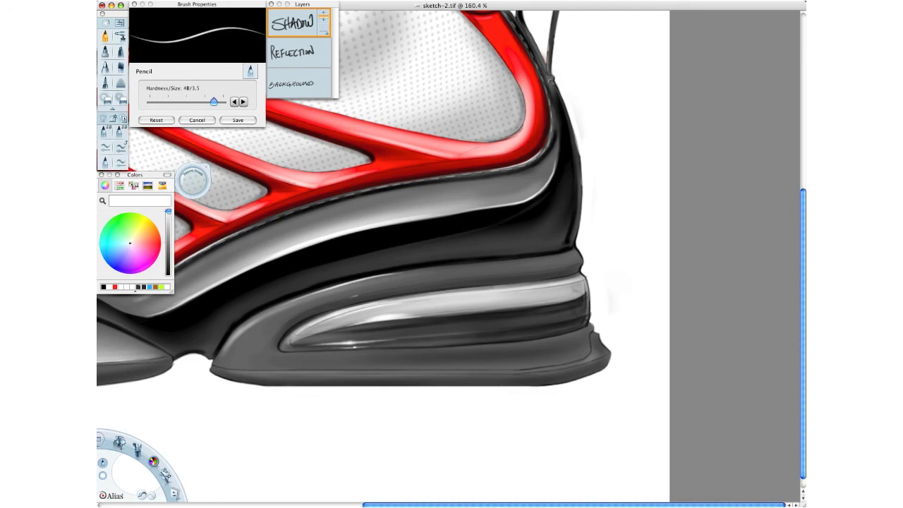
mouse_move(347, 299)
mouse_down()
mouse_move(329, 305)
mouse_move(333, 330)
mouse_move(325, 332)
mouse_up()
drag(424, 313, 407, 316)
drag(463, 311, 401, 317)
drag(496, 308, 411, 319)
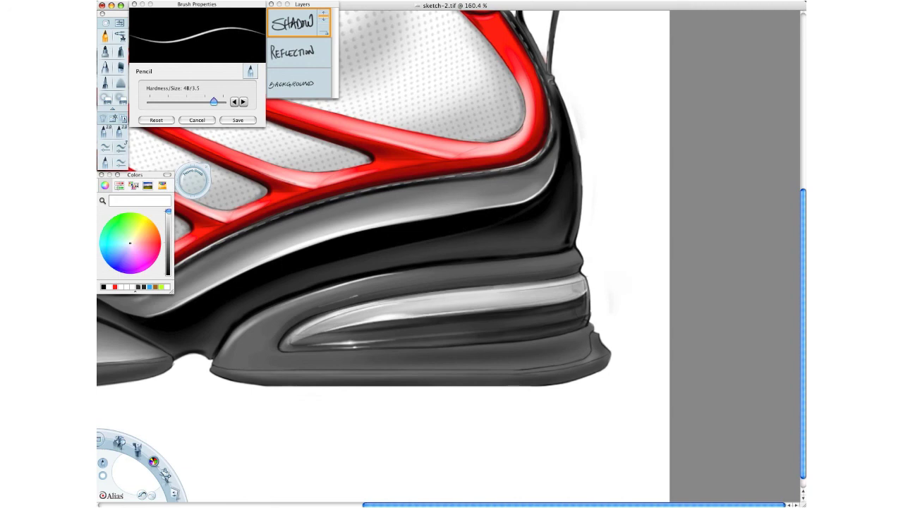
Step: Add white Pencil edge highlights along the heel panel's rear edge and the rear tip of the sole
drag(586, 291, 570, 298)
drag(582, 277, 588, 307)
drag(535, 288, 564, 285)
mouse_move(574, 318)
mouse_down()
mouse_move(587, 314)
mouse_move(591, 341)
mouse_up()
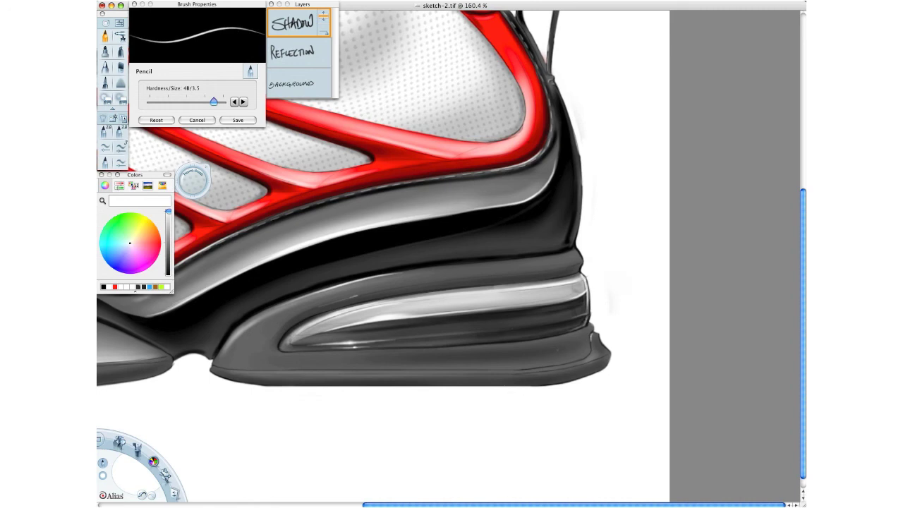
Step: Trace a thin white Pencil highlight at hardness/size 2H/1.4 along the groove line of the lower heel sole
drag(214, 103, 175, 103)
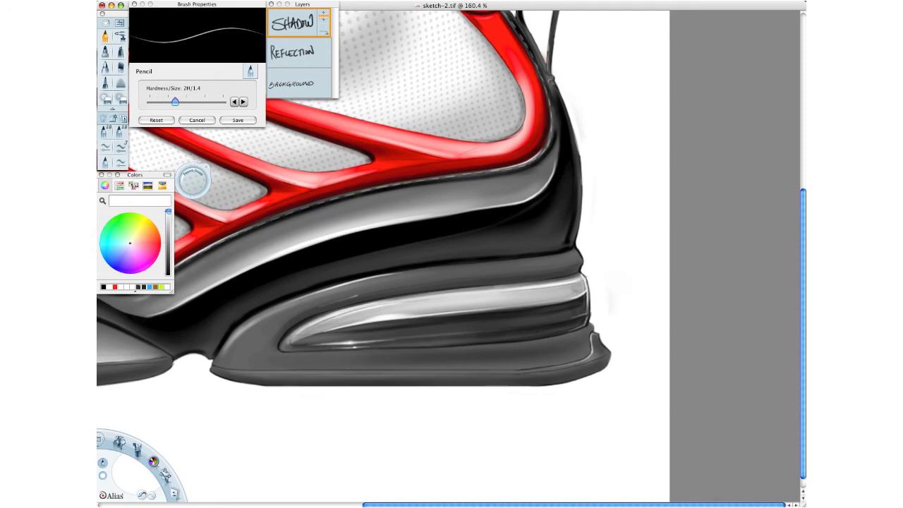
drag(271, 371, 470, 371)
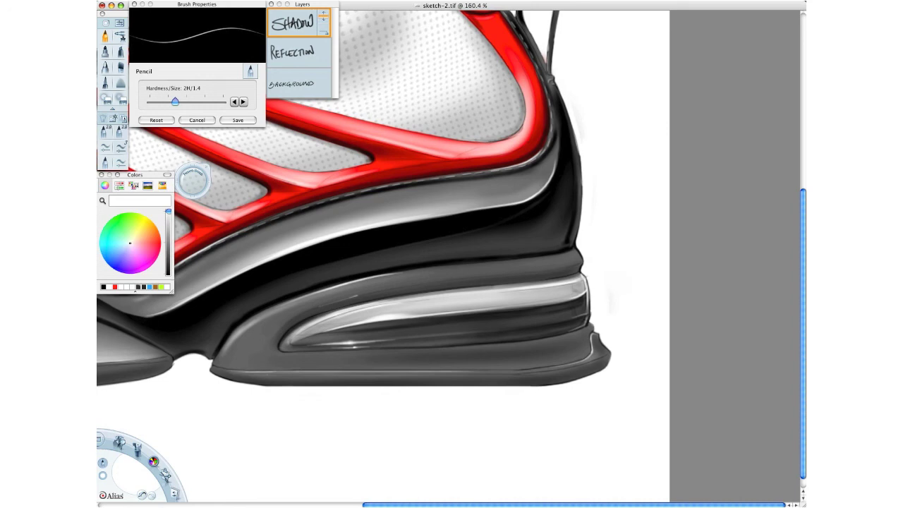
drag(219, 368, 254, 372)
drag(386, 372, 260, 373)
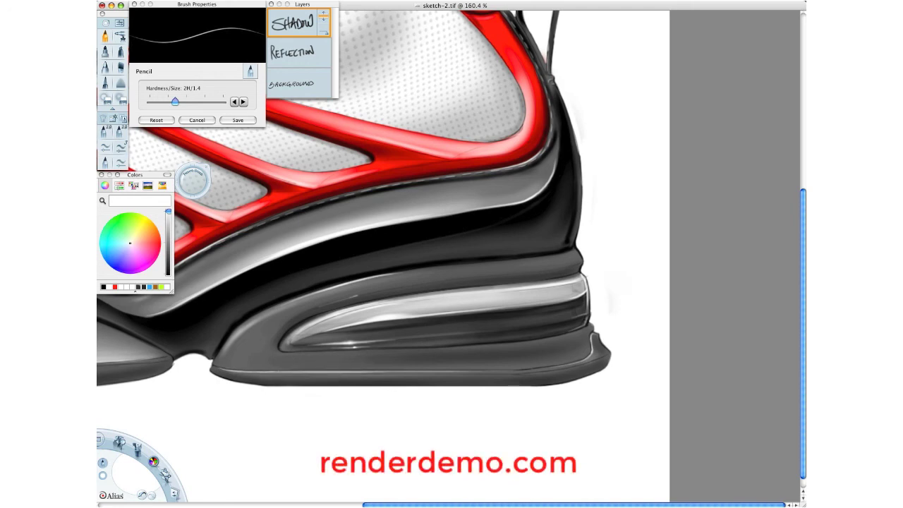
drag(531, 371, 562, 366)
key(space)
drag(522, 386, 434, 381)
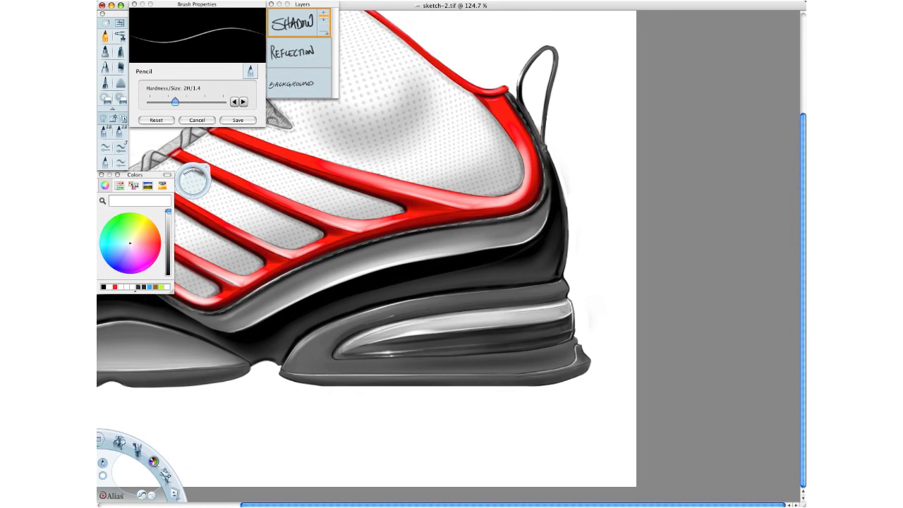
key(space)
drag(333, 324, 508, 396)
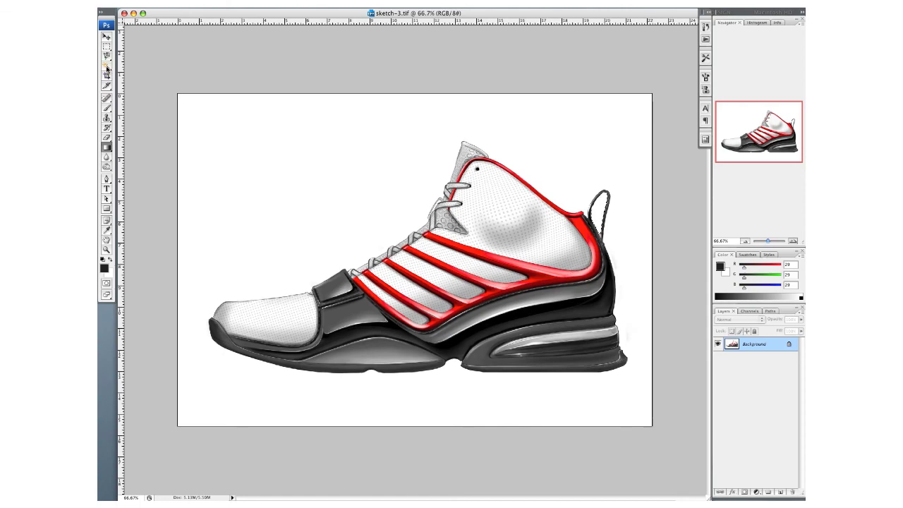
Step: Switch to Photoshop, select the white background of sketch-3.tif with the Magic Wand, then invert the selection and cut out the shoe
click(107, 66)
click(346, 209)
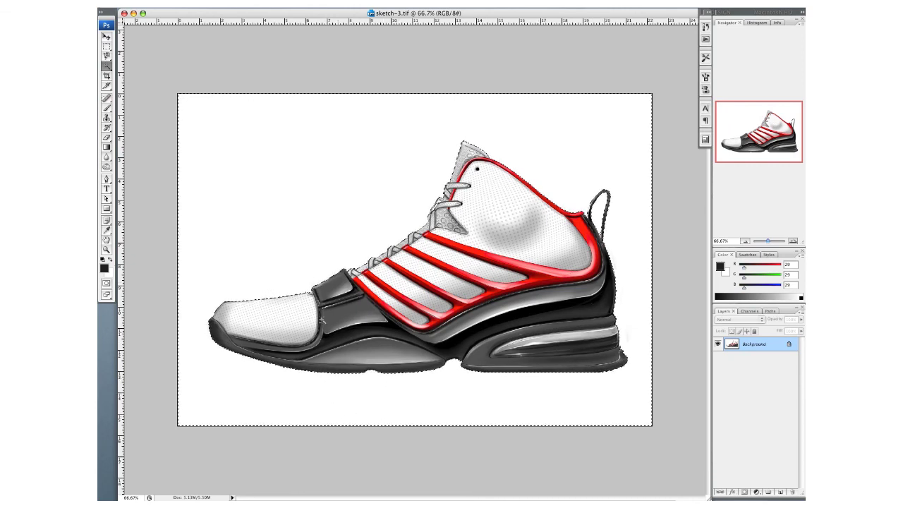
click(260, 2)
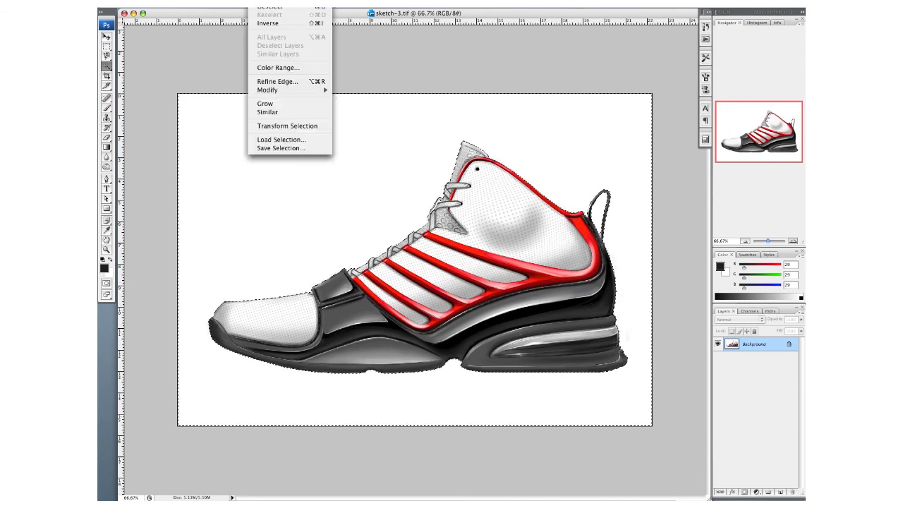
click(270, 5)
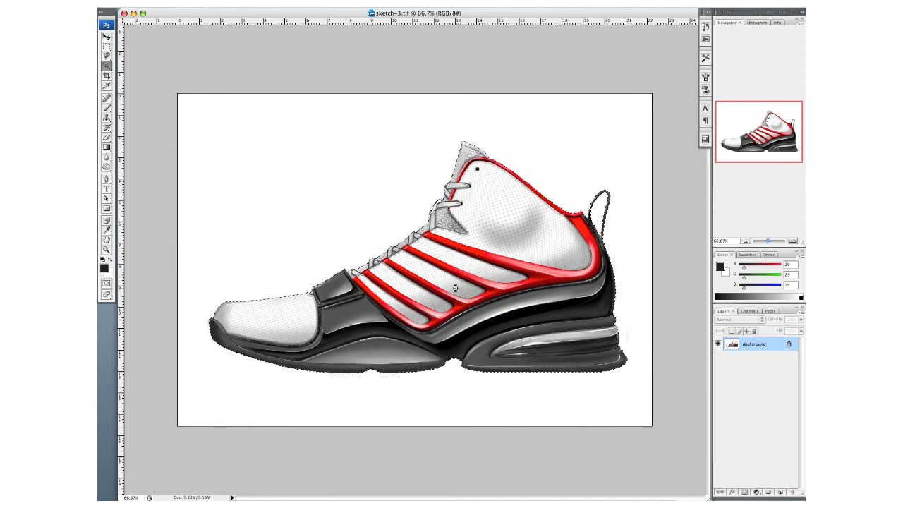
key(Delete)
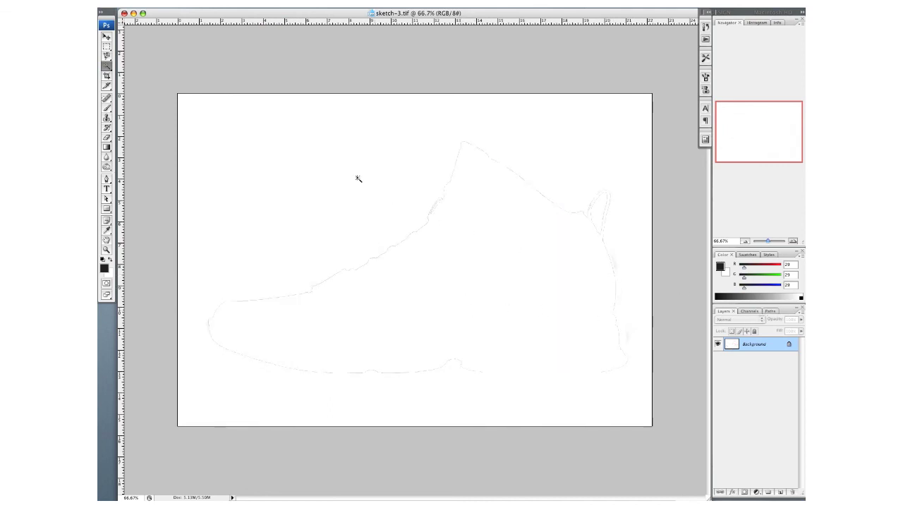
Step: Fill the Background layer with the background color in Normal mode at 100% opacity
click(191, 2)
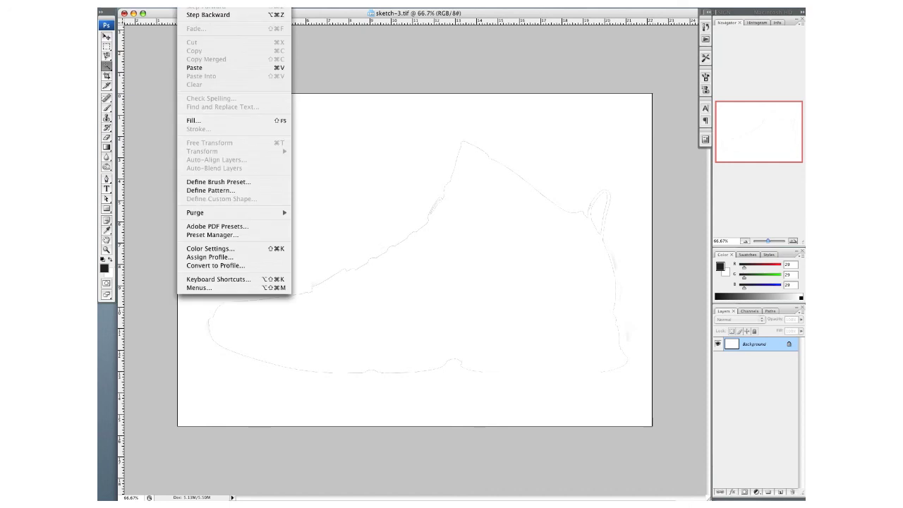
click(209, 120)
click(462, 156)
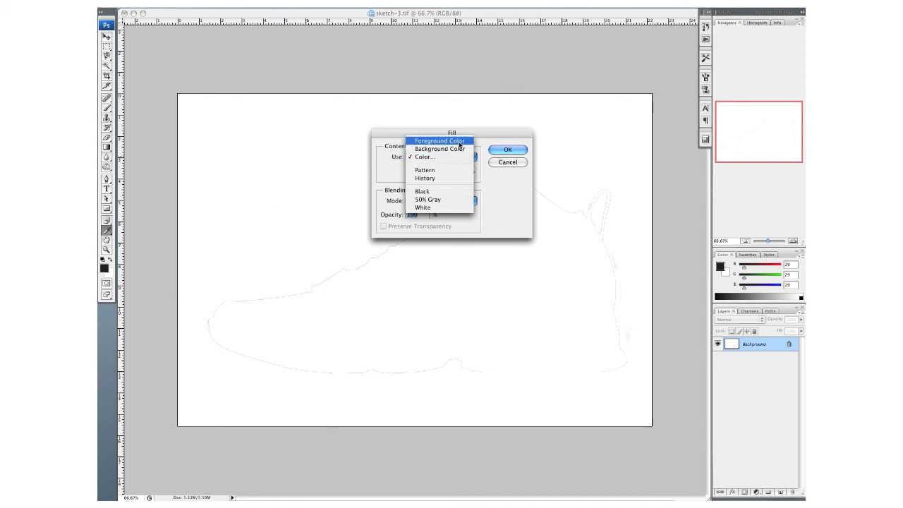
click(459, 149)
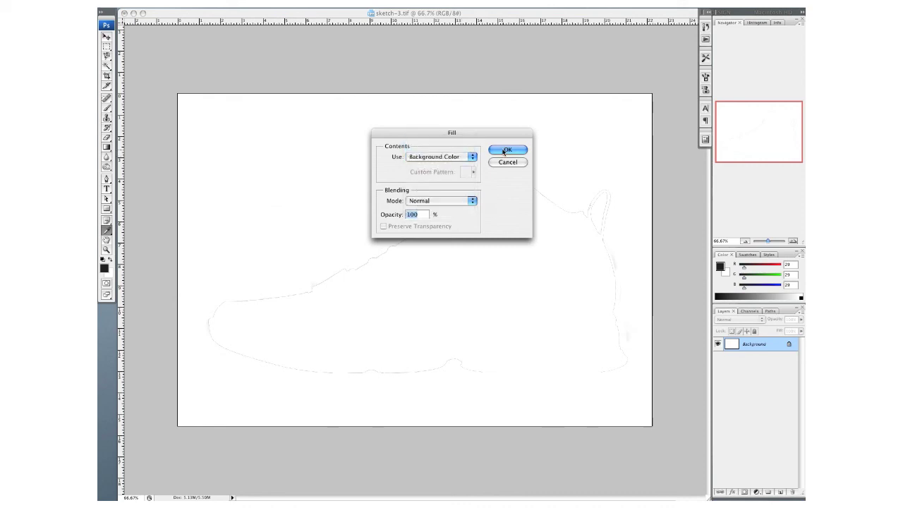
click(505, 150)
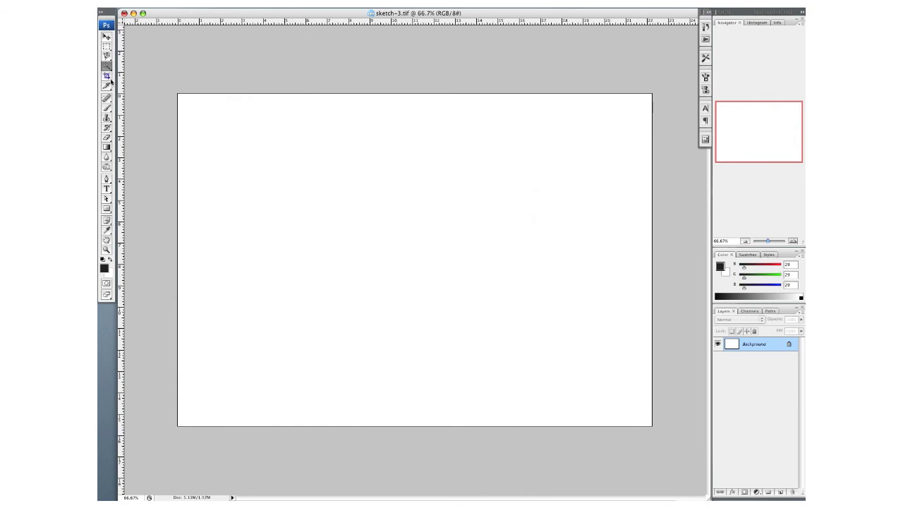
Step: Create a new layer named object and paste the cut shoe onto it
click(801, 313)
click(724, 117)
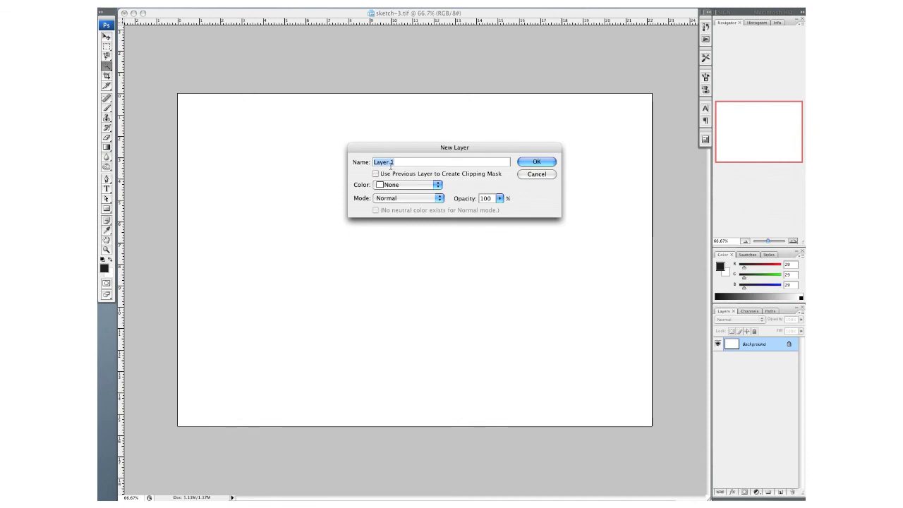
text(obju)
key(BackSpace)
text(ect)
click(538, 162)
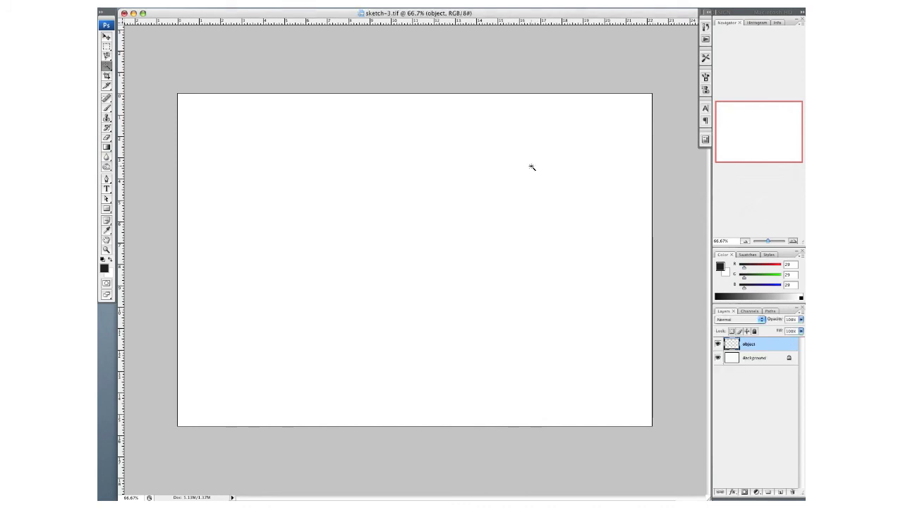
key(super+v)
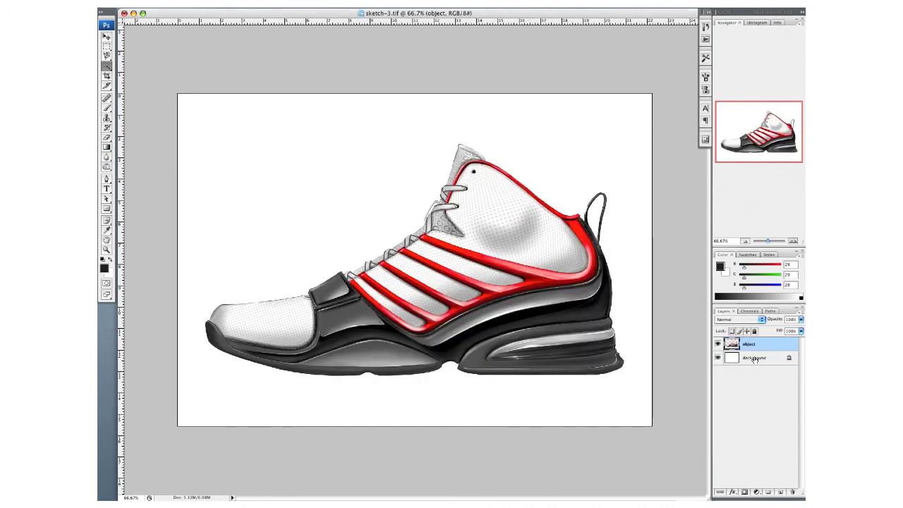
Step: Create a new layer named gradient directly above the Background layer and beneath the object layer
click(755, 360)
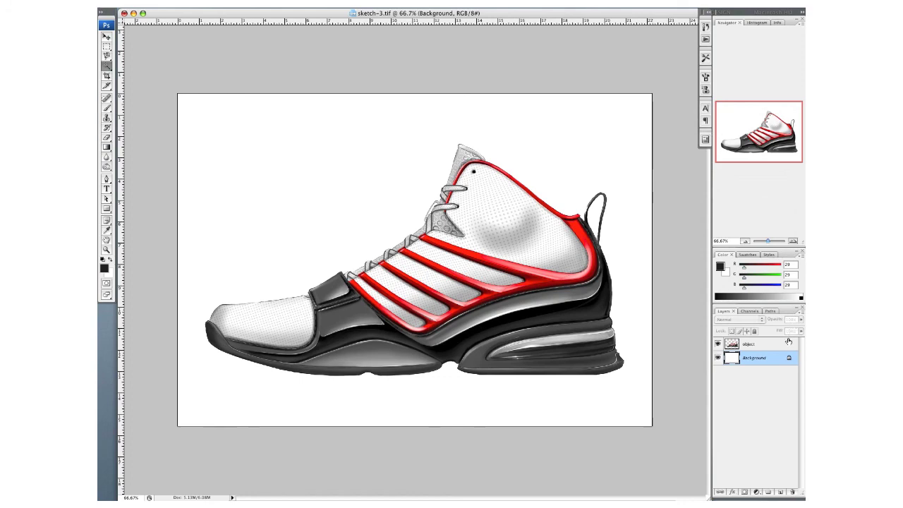
click(800, 312)
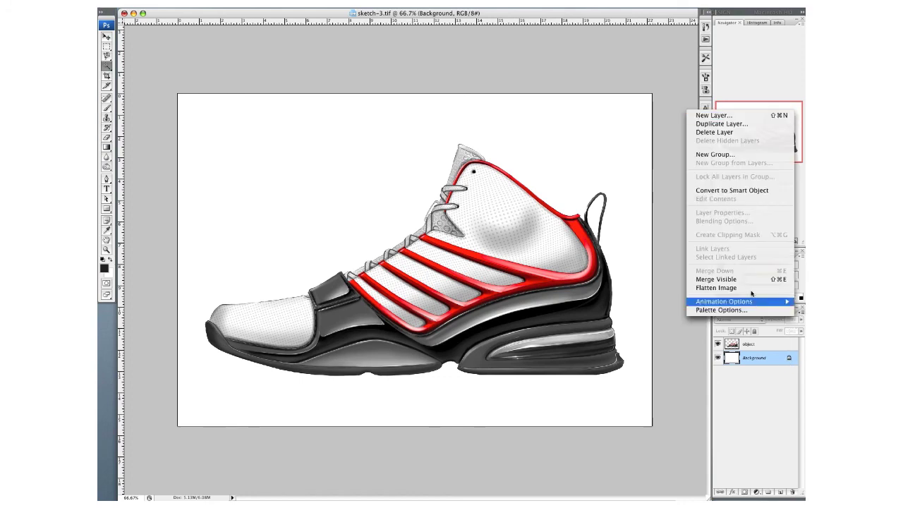
click(727, 115)
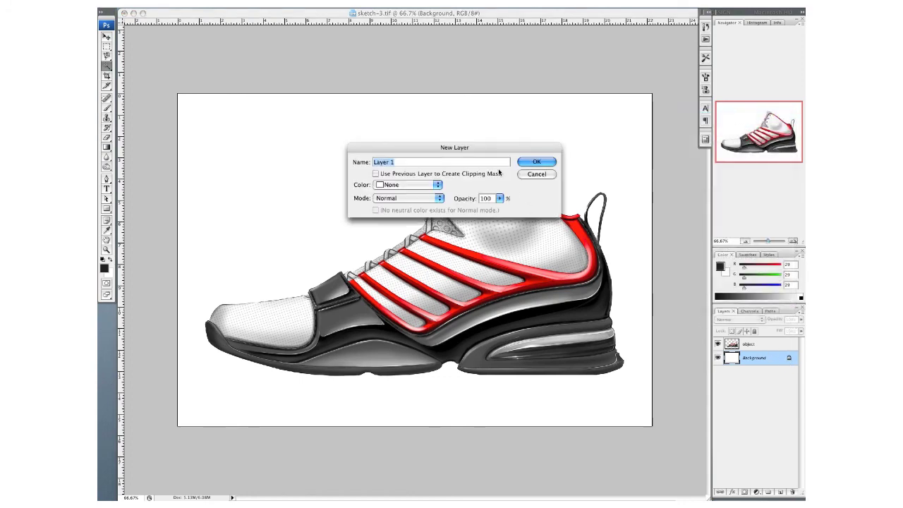
text(gra)
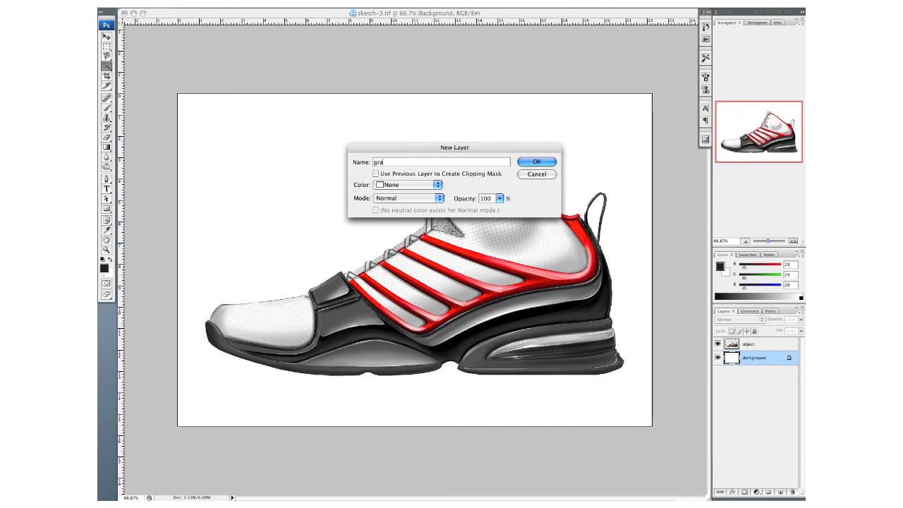
text(dient)
key(Return)
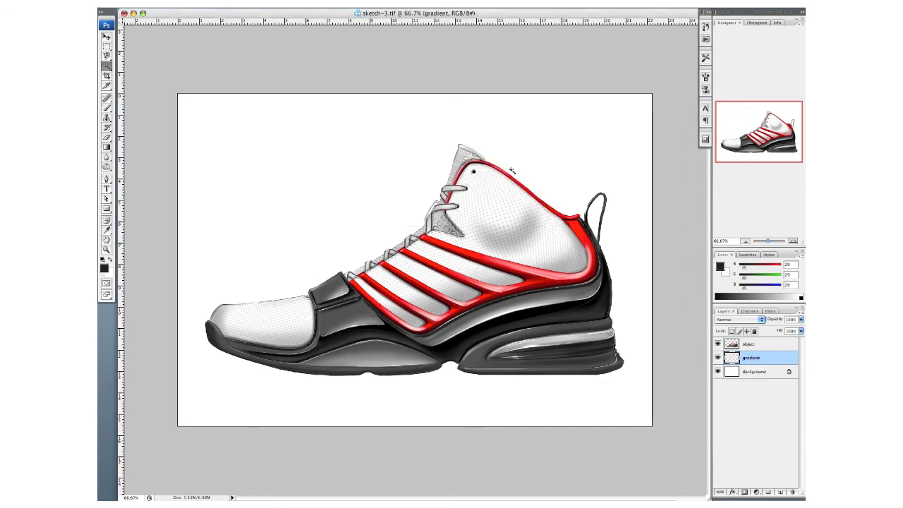
Step: Delete the Background layer
click(755, 373)
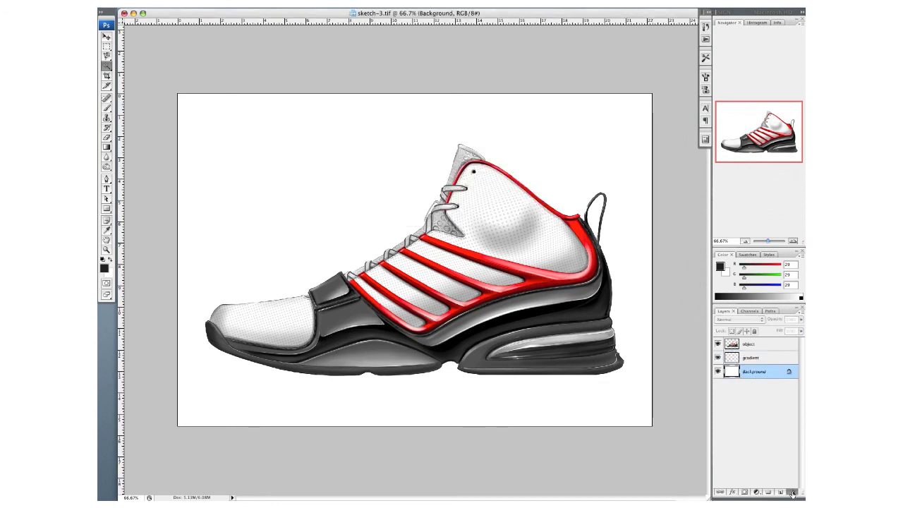
click(792, 492)
click(495, 131)
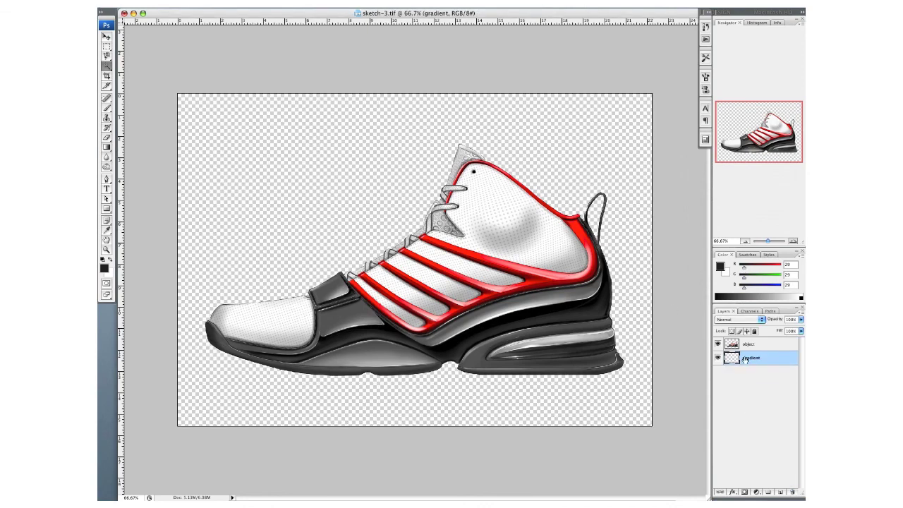
Step: Fill the gradient layer with the background color in Normal mode at 100% opacity
click(195, 6)
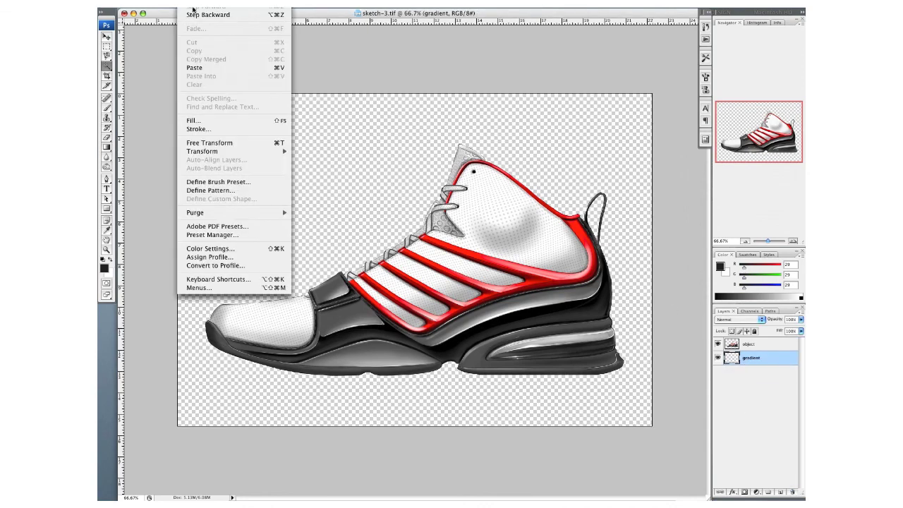
click(212, 118)
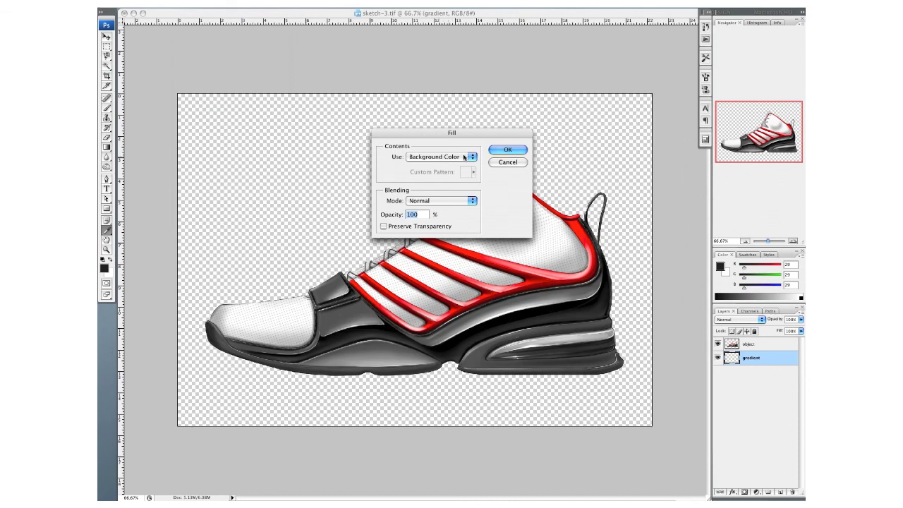
click(494, 151)
Step: Fill the gradient layer with a vertical black-white-black gradient, placing the bright band behind the lower half of the shoe
click(107, 146)
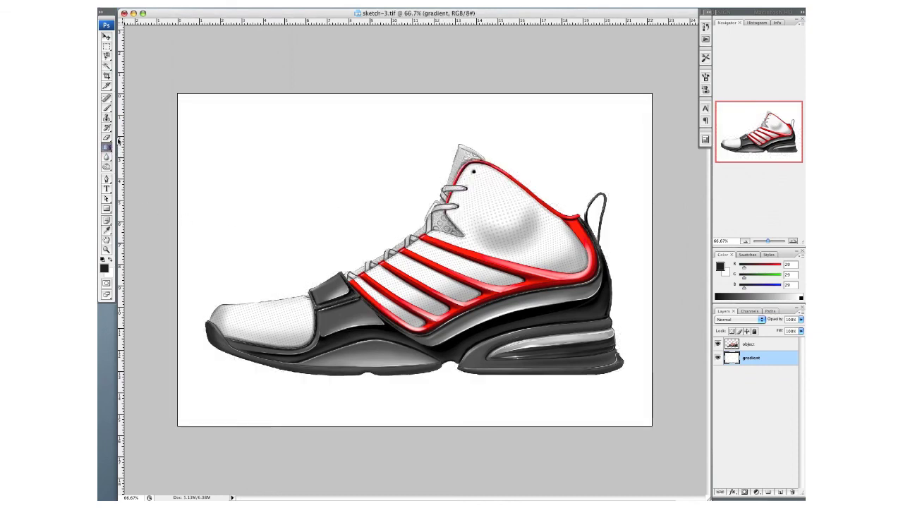
click(155, 7)
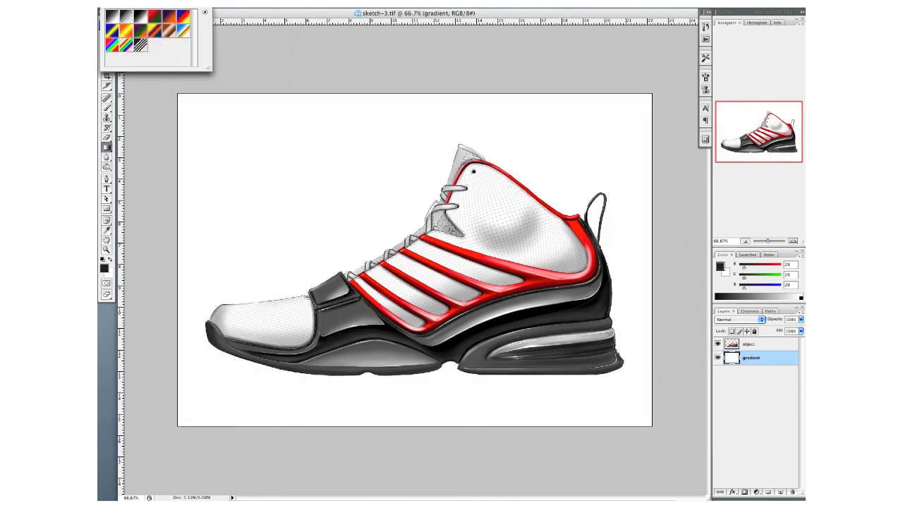
click(154, 7)
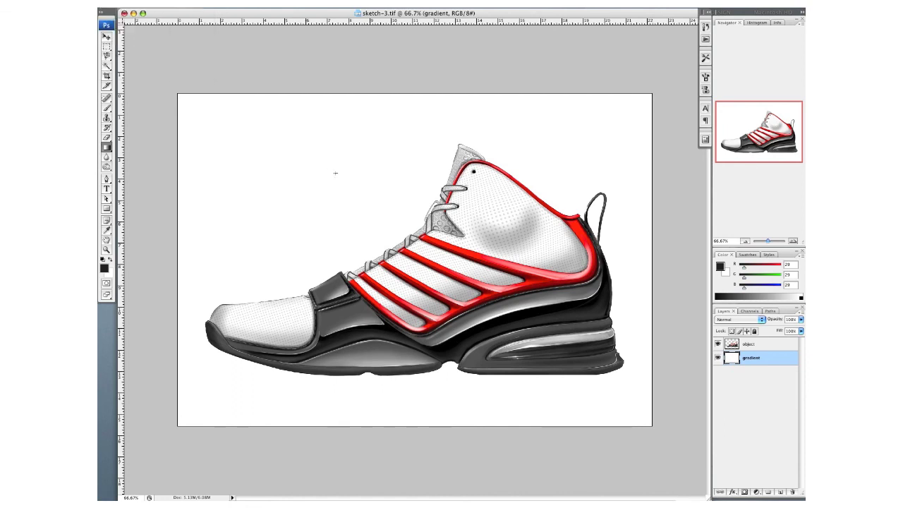
drag(412, 101, 413, 351)
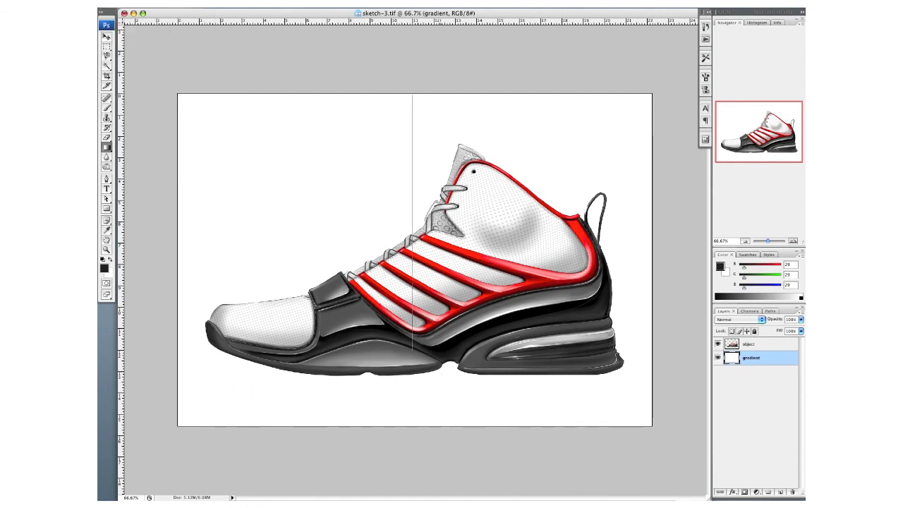
drag(444, 424, 427, 404)
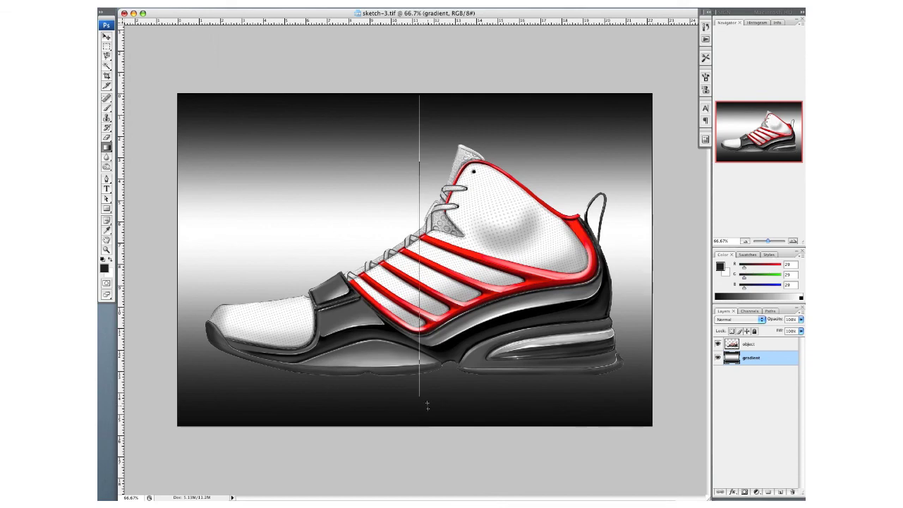
drag(430, 439, 430, 445)
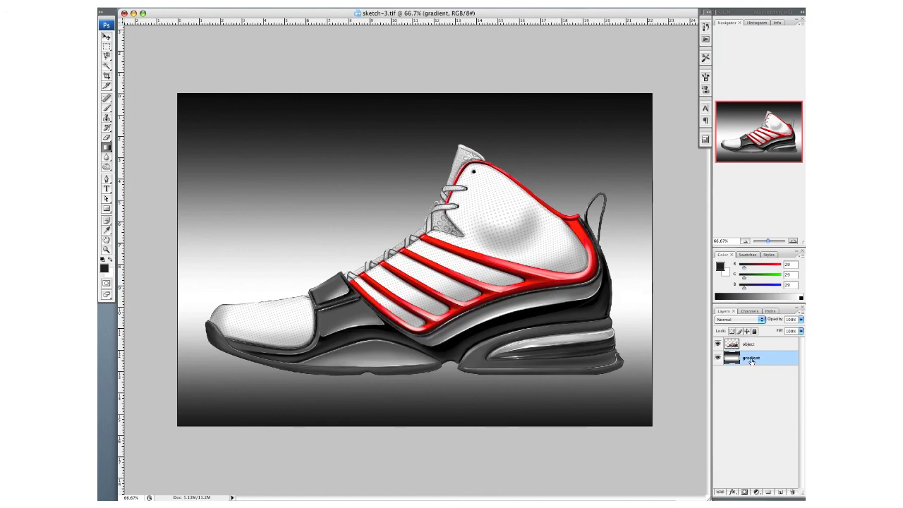
Step: Create a new layer named shadow between the gradient and object layers
click(801, 314)
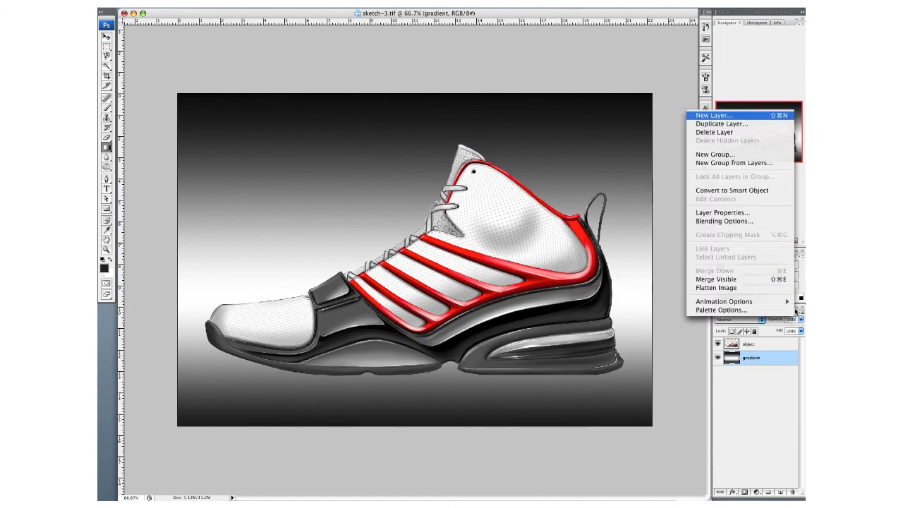
click(721, 115)
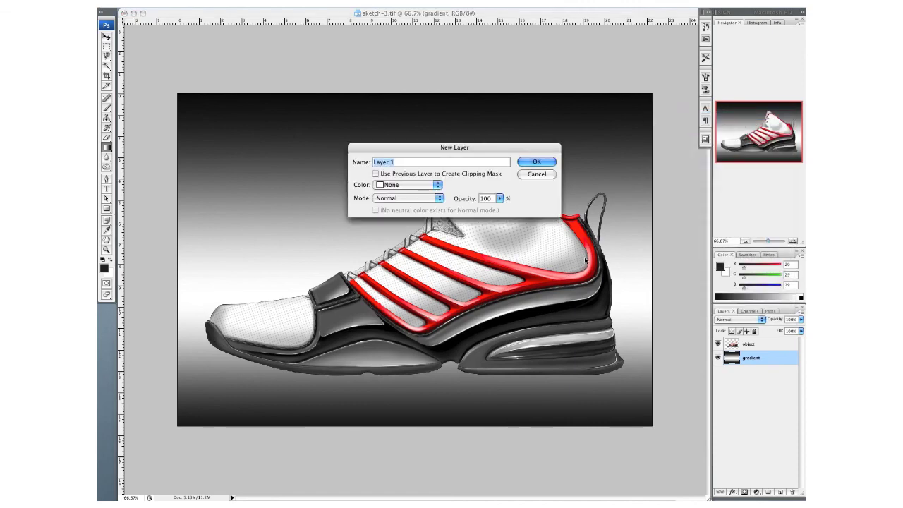
text(shadow)
click(538, 162)
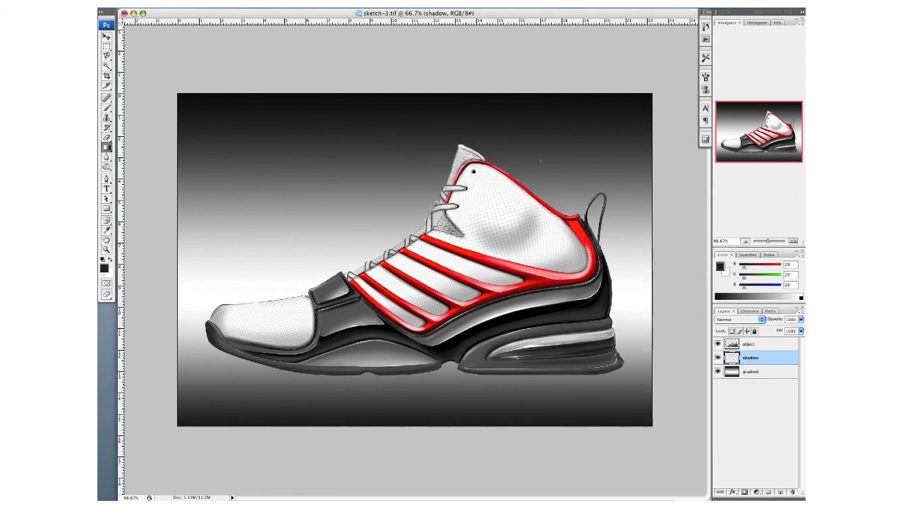
Step: Paint a soft dark shadow along the ground beneath the whole sole with a 200 px brush at 0% hardness
click(107, 109)
right_click(201, 31)
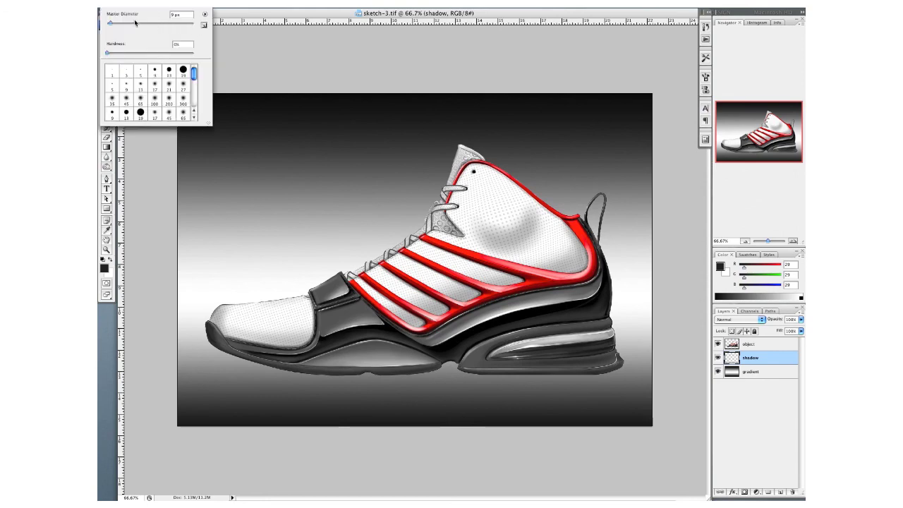
scroll(194, 75, down, 1)
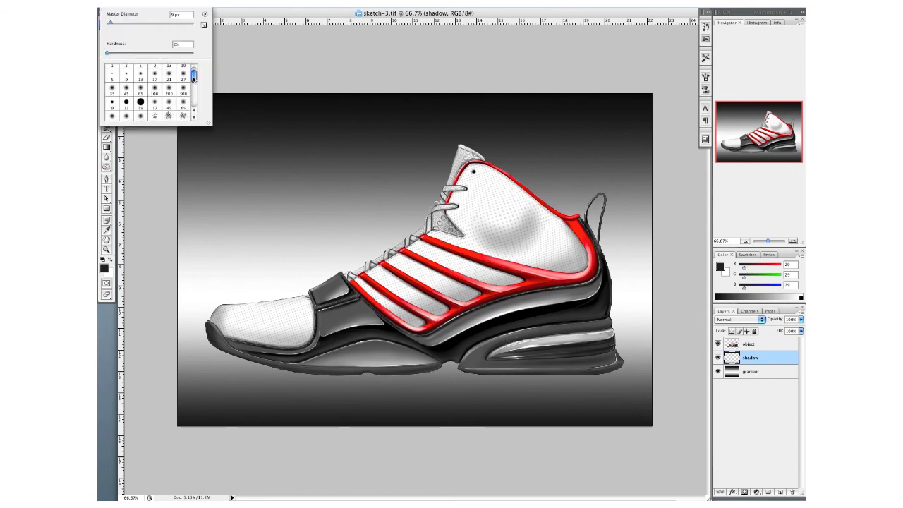
click(155, 88)
click(169, 89)
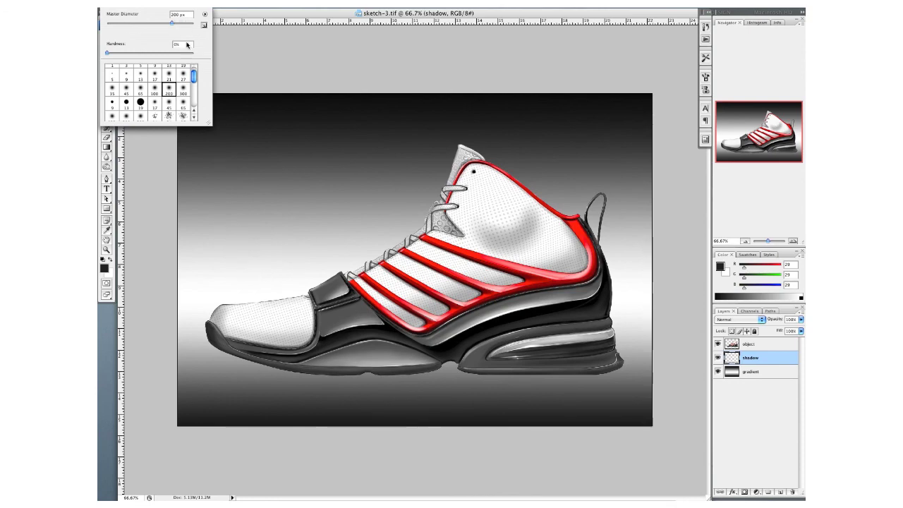
click(266, 8)
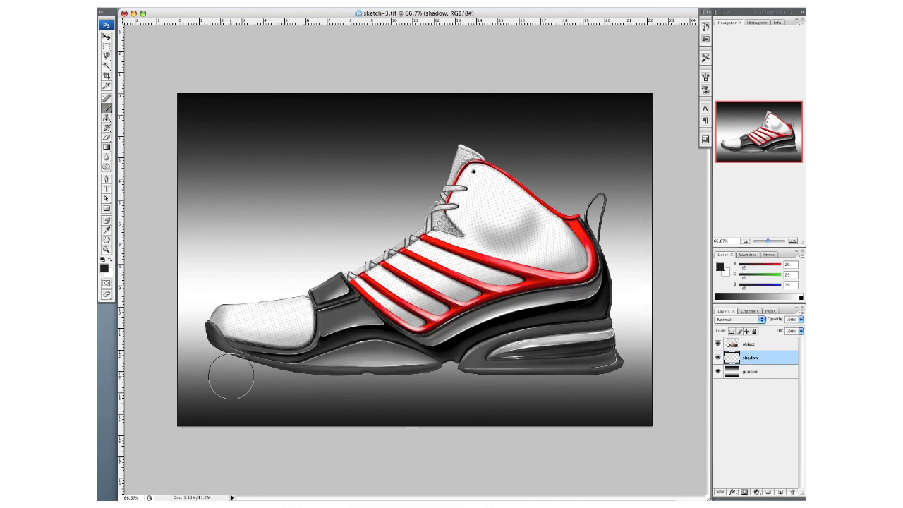
drag(224, 374, 642, 375)
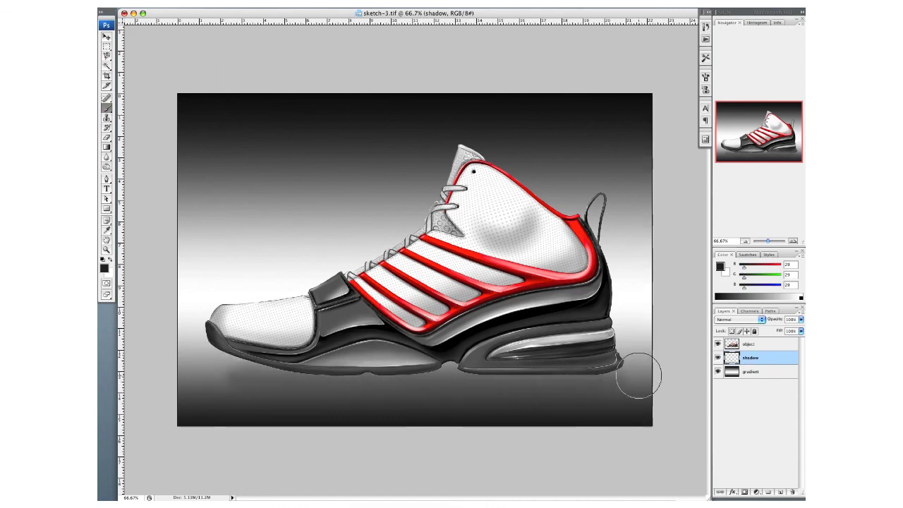
mouse_move(571, 378)
mouse_down()
mouse_move(208, 378)
mouse_move(304, 371)
mouse_move(548, 363)
mouse_up()
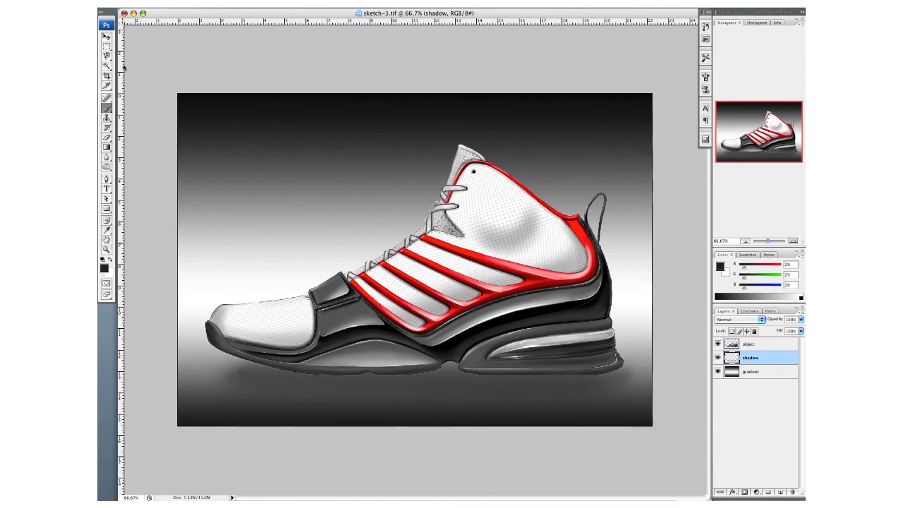
Step: Deepen the shadow directly under the sole from heel to toe with a smaller soft brush of about 88 px
right_click(132, 22)
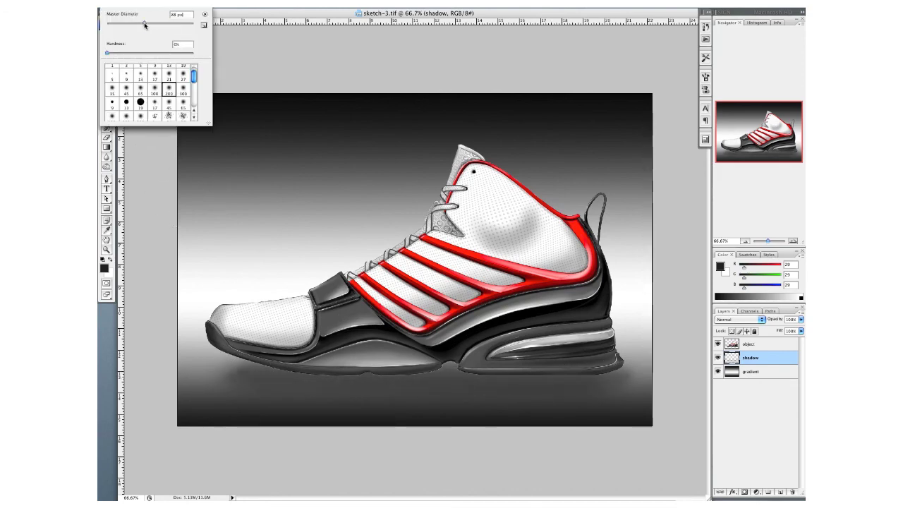
key(Return)
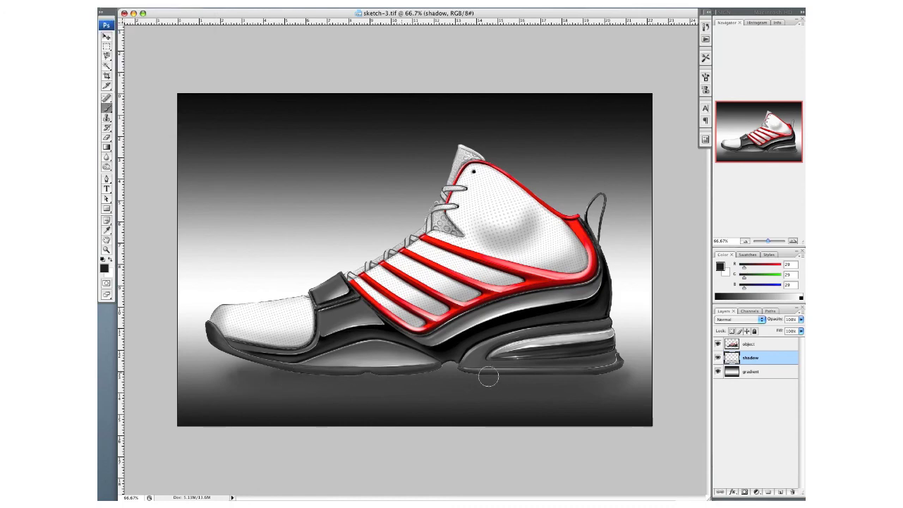
mouse_move(489, 376)
mouse_down()
mouse_move(609, 374)
mouse_move(276, 375)
mouse_move(619, 374)
mouse_move(227, 374)
mouse_move(242, 390)
mouse_move(600, 372)
mouse_move(177, 367)
mouse_move(213, 382)
mouse_move(609, 375)
mouse_move(154, 371)
mouse_up()
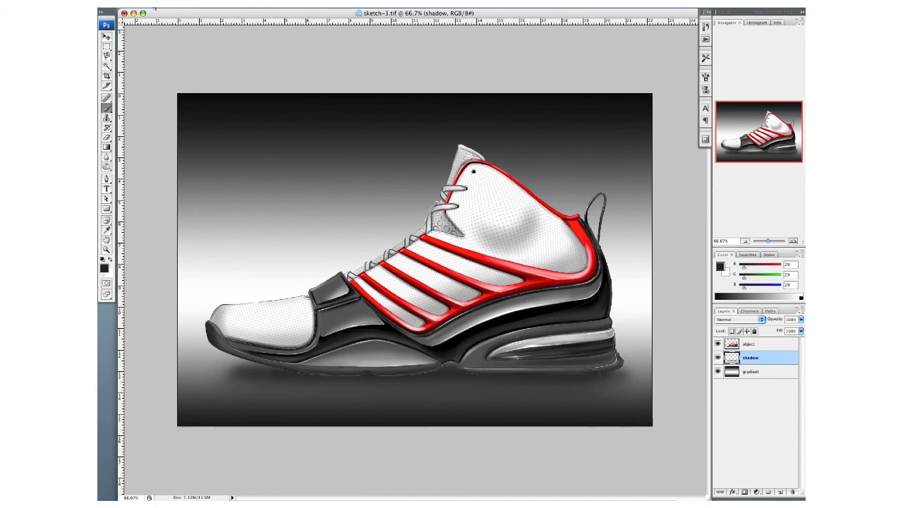
click(154, 4)
drag(124, 21, 126, 22)
click(156, 5)
mouse_move(289, 375)
mouse_down()
mouse_move(619, 376)
mouse_move(272, 379)
mouse_move(310, 374)
mouse_move(270, 370)
mouse_move(638, 373)
mouse_up()
Step: Create a new layer named reflection above the shadow layer and paste a copy of the shoe onto it
click(802, 312)
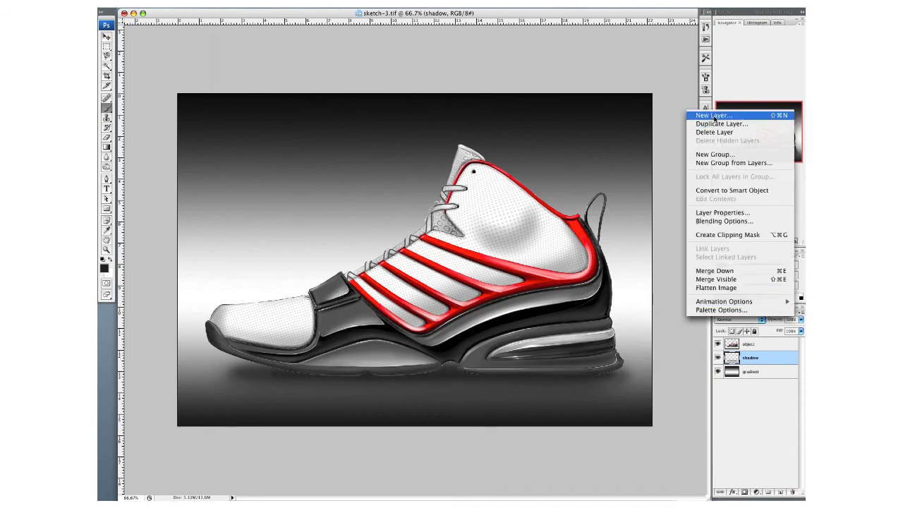
click(719, 116)
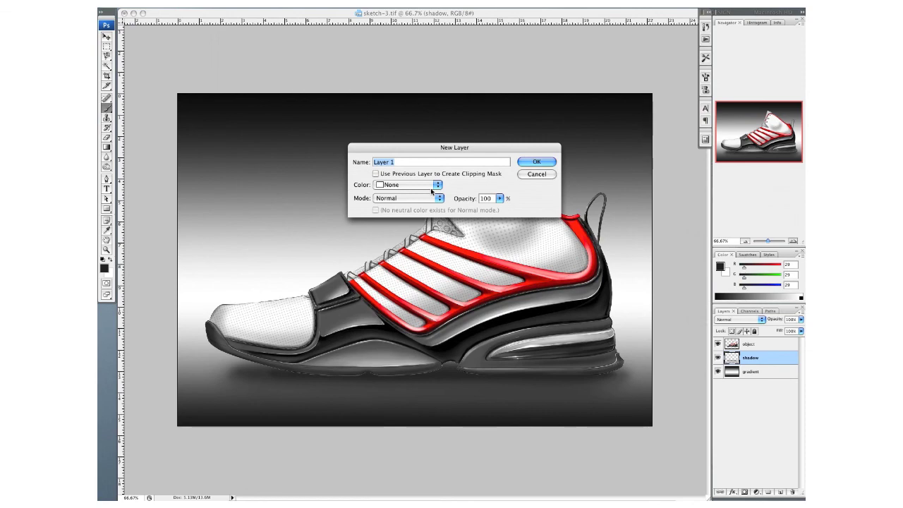
text(reflection)
key(Return)
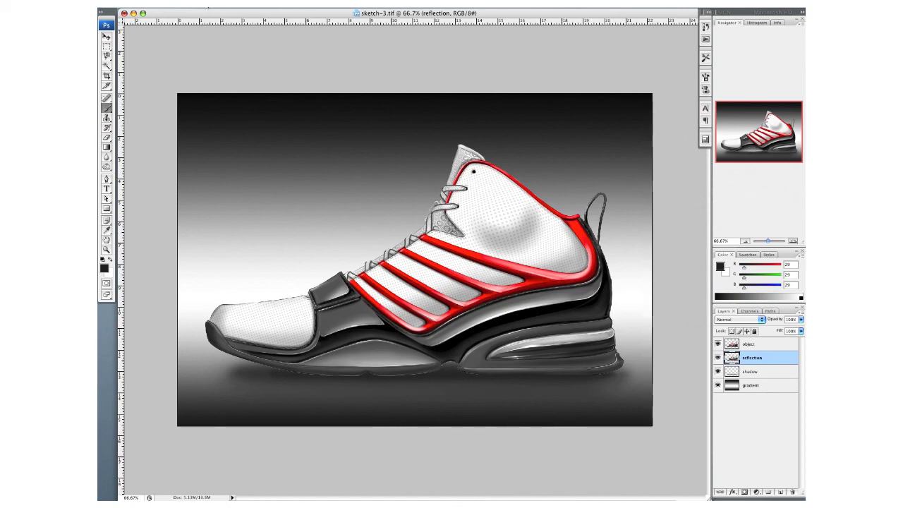
Step: Flip the reflection layer's shoe vertically and move it below the original so the two soles meet
click(107, 37)
drag(412, 309, 414, 289)
click(204, 4)
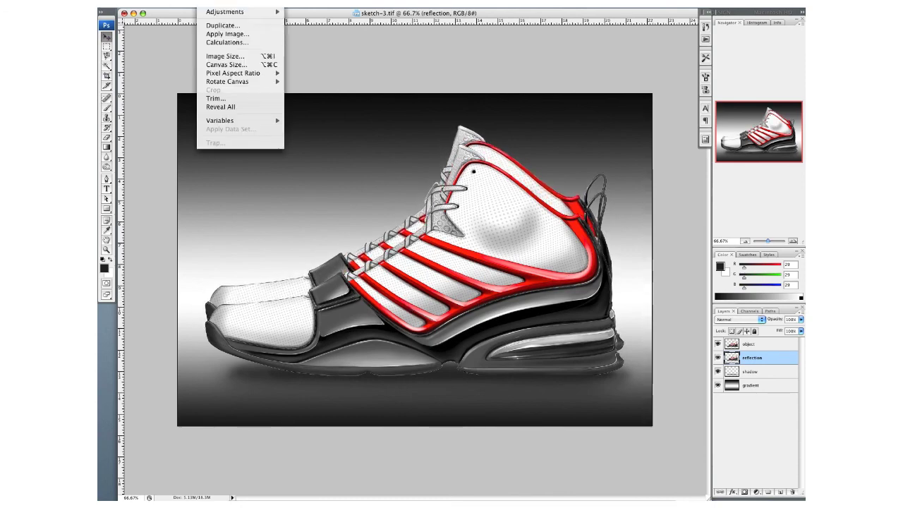
mouse_move(233, 151)
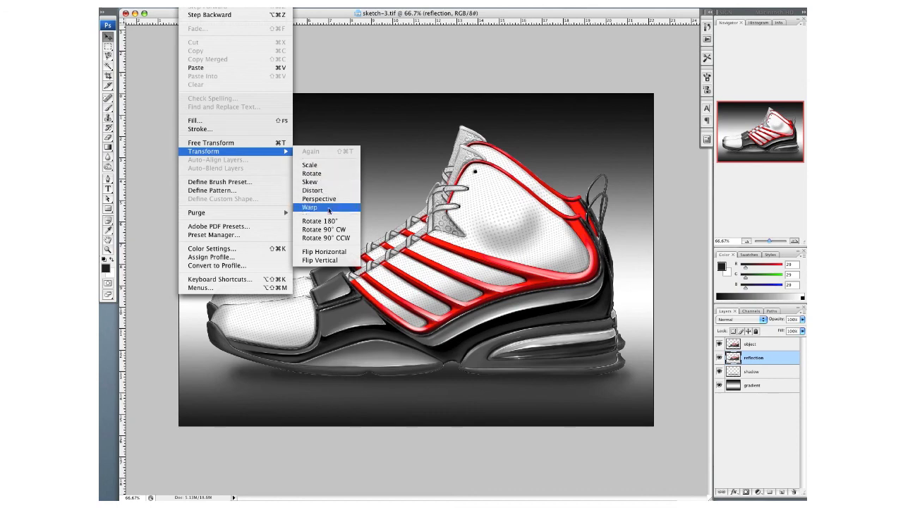
click(345, 255)
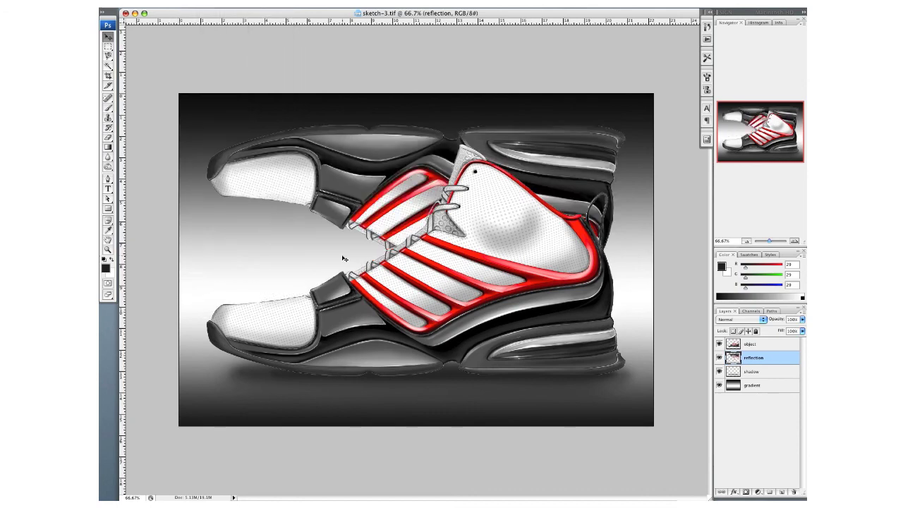
drag(393, 149, 397, 396)
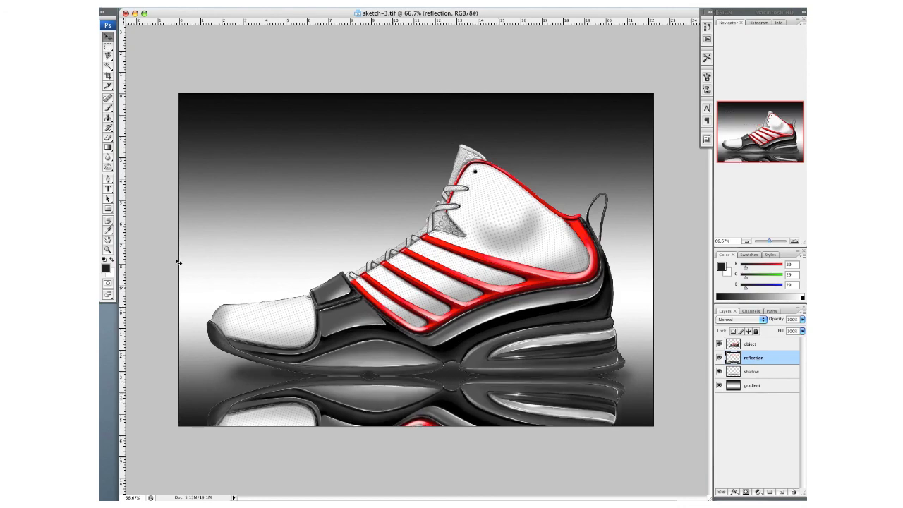
Step: Fade the mirrored shoe on the reflection layer with a soft 200 px eraser at 0% hardness, leaving a faint reflection
click(109, 138)
click(156, 6)
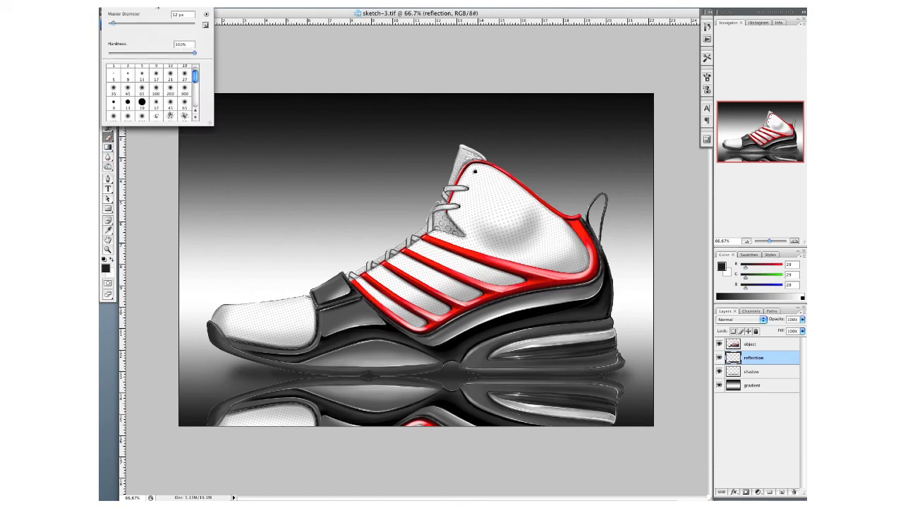
click(142, 89)
click(243, 5)
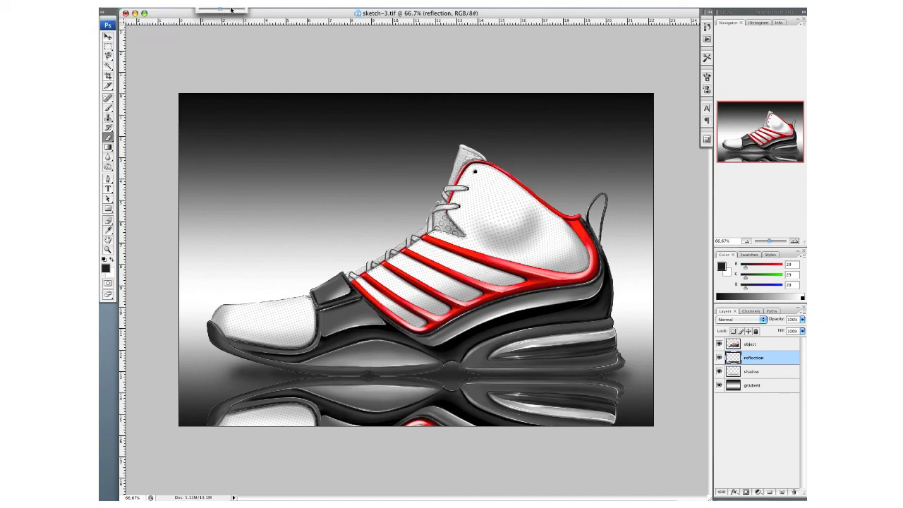
click(277, 6)
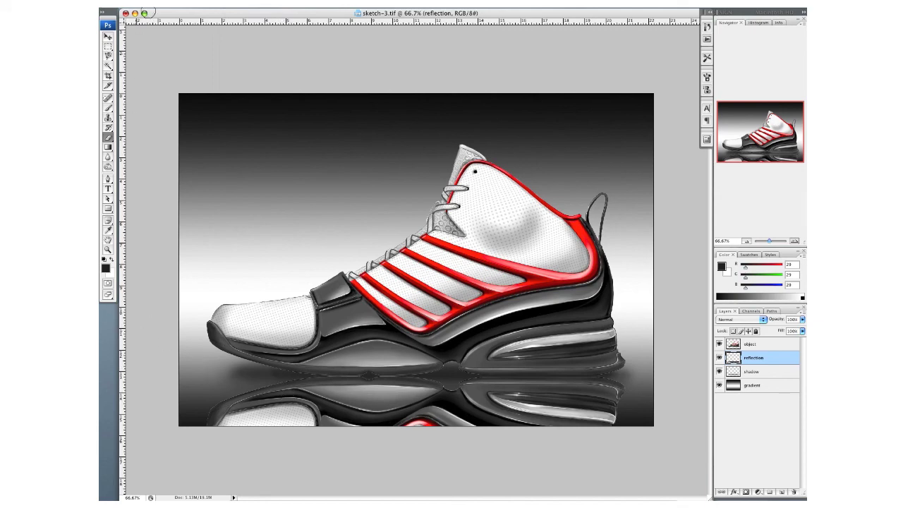
right_click(151, 10)
click(171, 92)
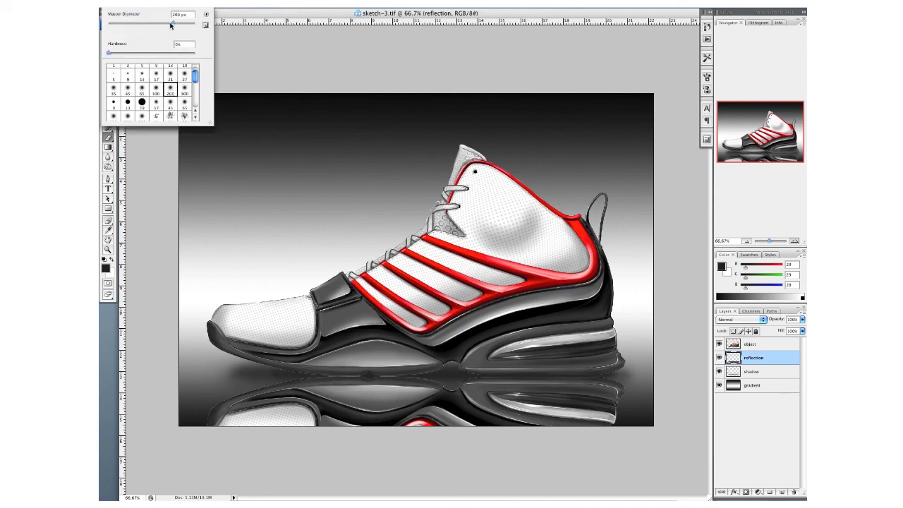
key(Return)
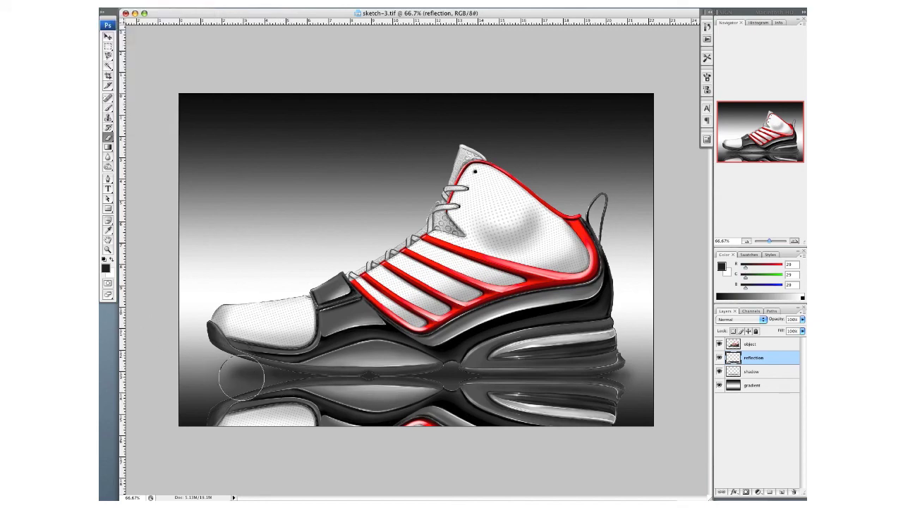
mouse_move(507, 427)
mouse_down()
mouse_move(663, 426)
mouse_move(195, 431)
mouse_move(169, 422)
mouse_move(681, 430)
mouse_move(150, 432)
mouse_move(233, 421)
mouse_move(181, 417)
mouse_move(576, 414)
mouse_move(691, 398)
mouse_move(167, 414)
mouse_move(156, 405)
mouse_move(698, 377)
mouse_move(661, 381)
mouse_move(658, 394)
mouse_move(685, 386)
mouse_move(363, 374)
mouse_move(139, 387)
mouse_move(218, 417)
mouse_move(159, 395)
mouse_move(680, 383)
mouse_move(668, 407)
mouse_move(183, 409)
mouse_move(145, 430)
mouse_move(698, 422)
mouse_move(659, 433)
mouse_move(672, 423)
mouse_move(121, 427)
mouse_up()
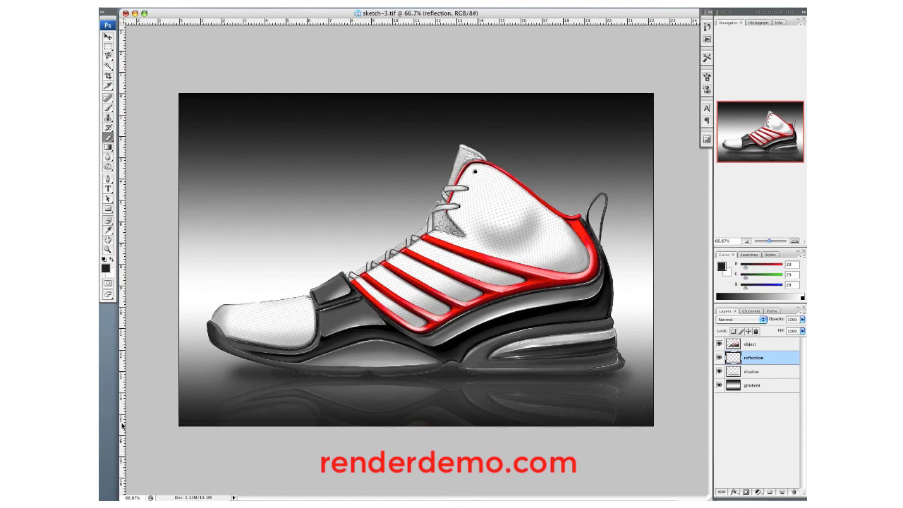